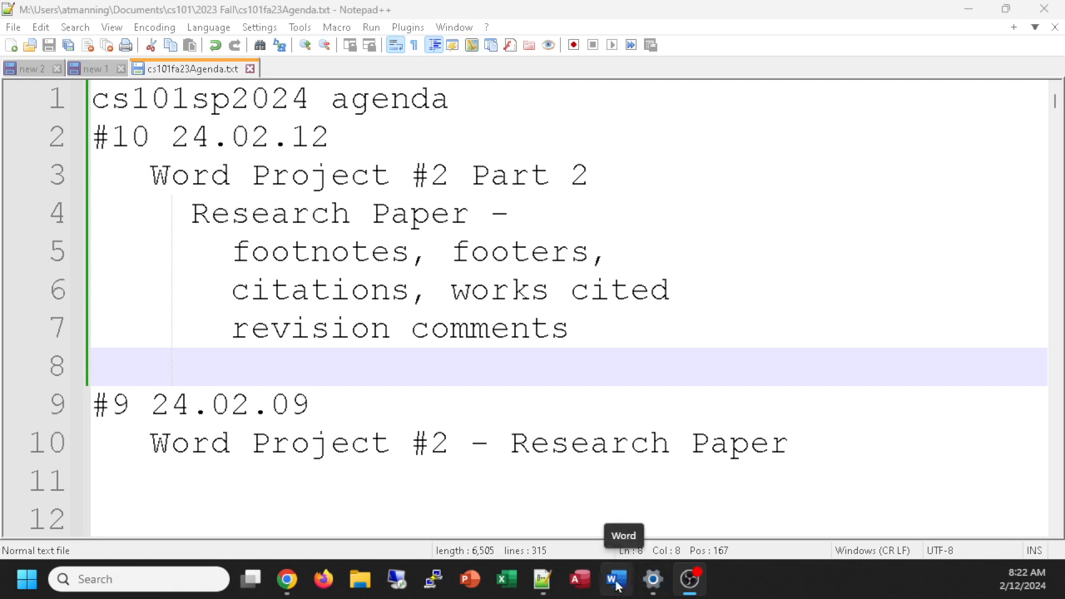
pyautogui.click(90, 580)
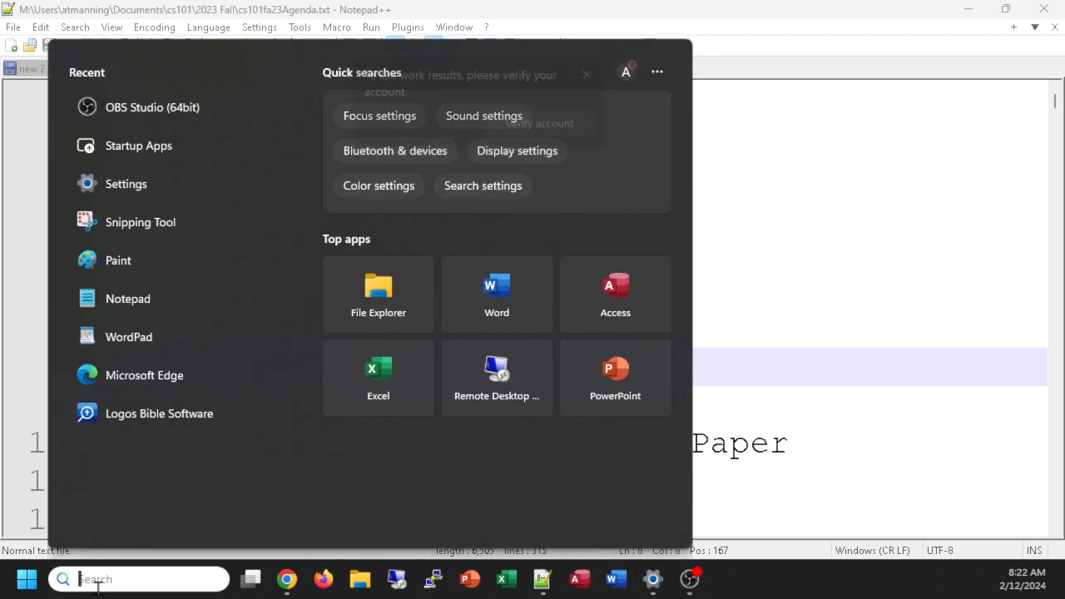
pyautogui.write('wor')
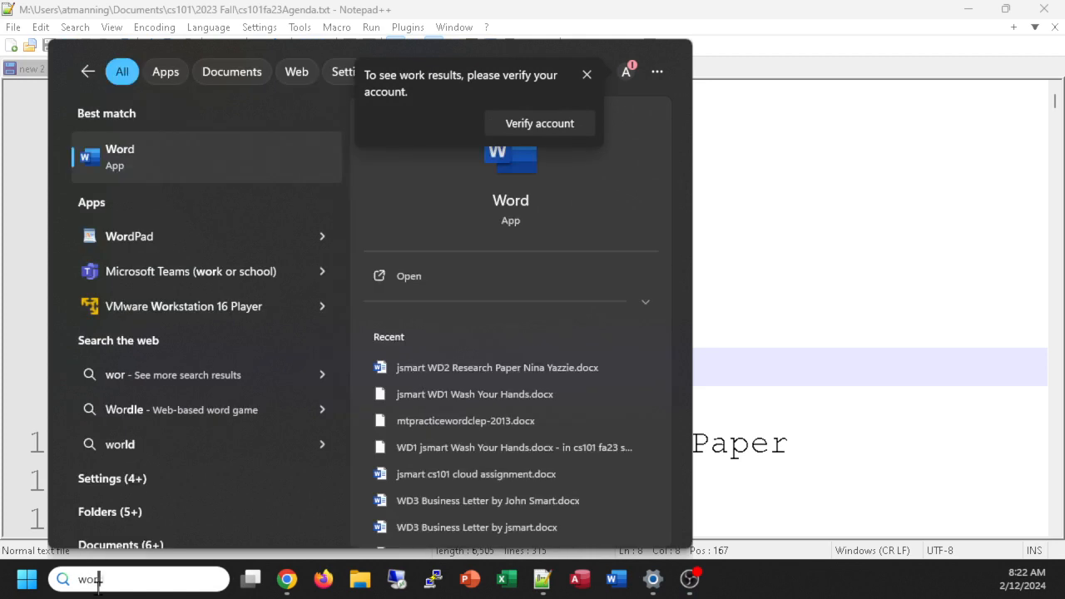
pyautogui.rightClick(113, 154)
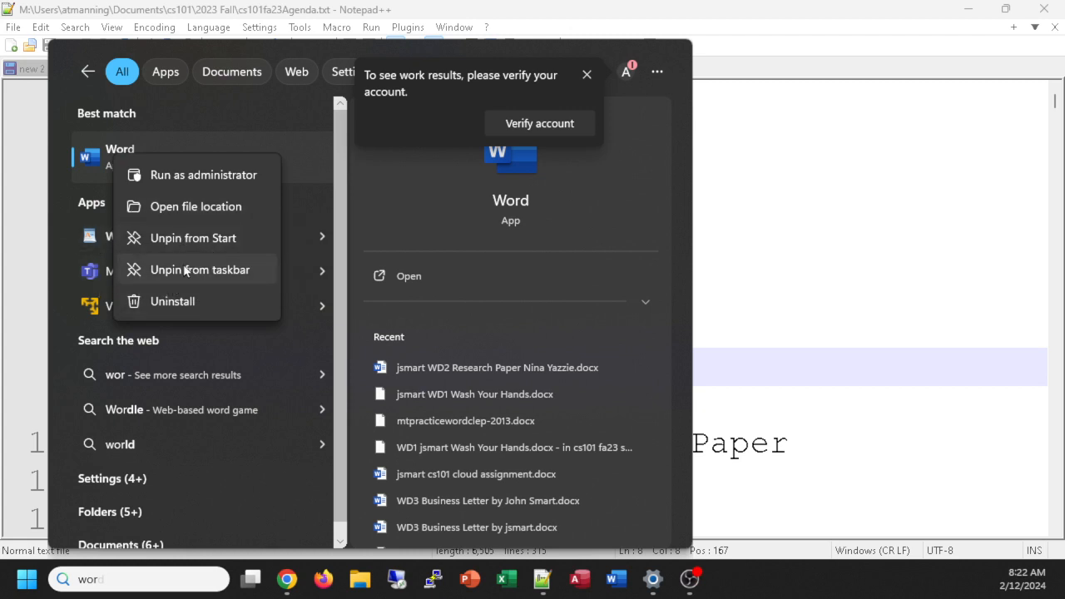
# Step: Switch to Word and open the recent WD2 Research Paper document
pyautogui.rightClick(616, 582)
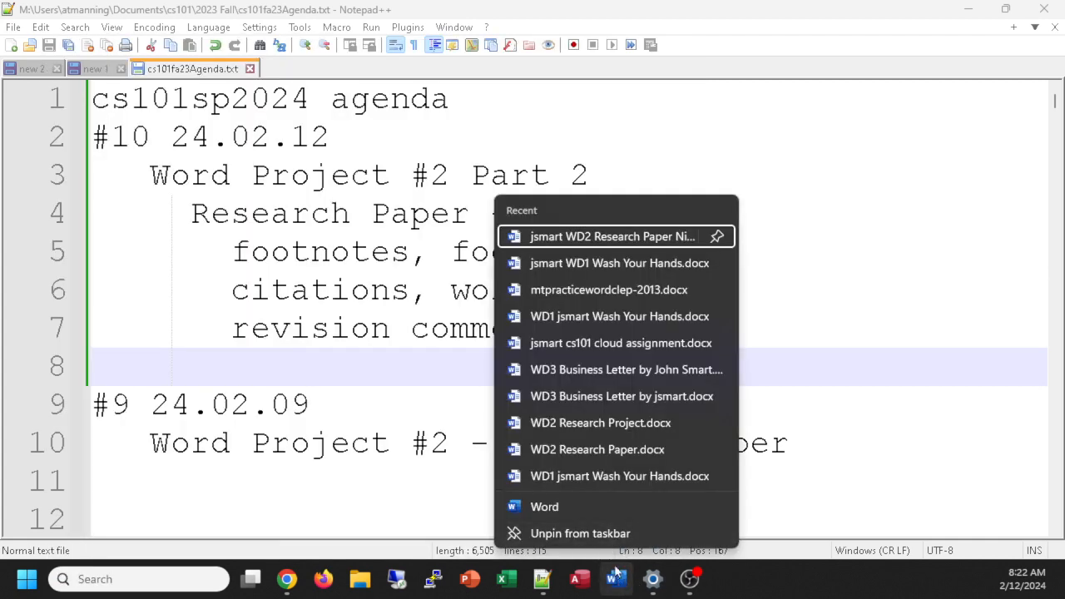
pyautogui.click(623, 583)
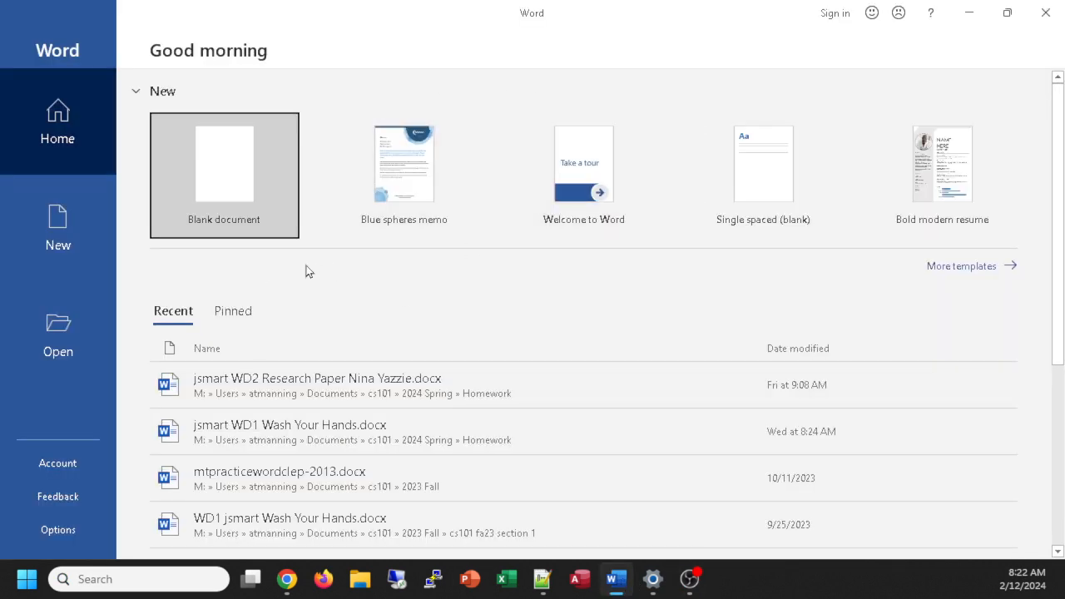
pyautogui.click(277, 386)
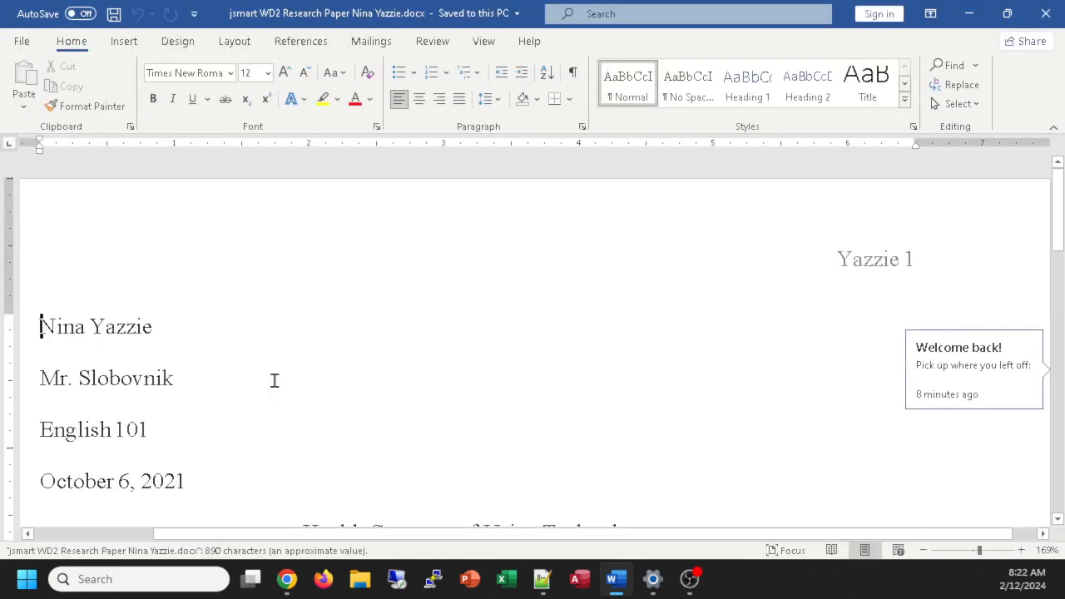
# Step: Examine the paper's heading lines and inspect the surname and page number in its page header
pyautogui.scroll(-2, 406, 346)
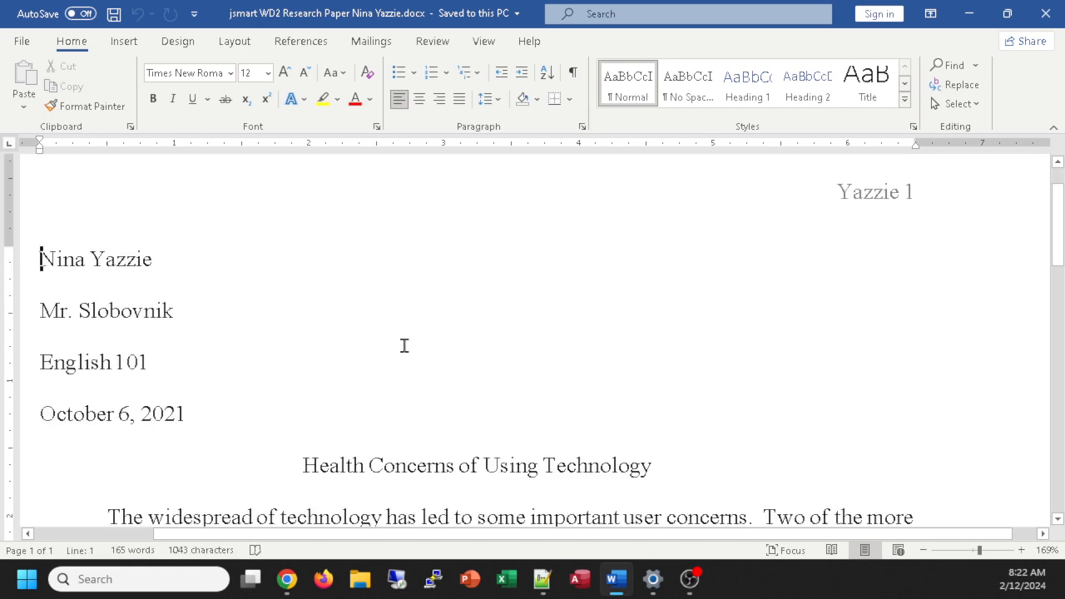
pyautogui.scroll(2, 405, 345)
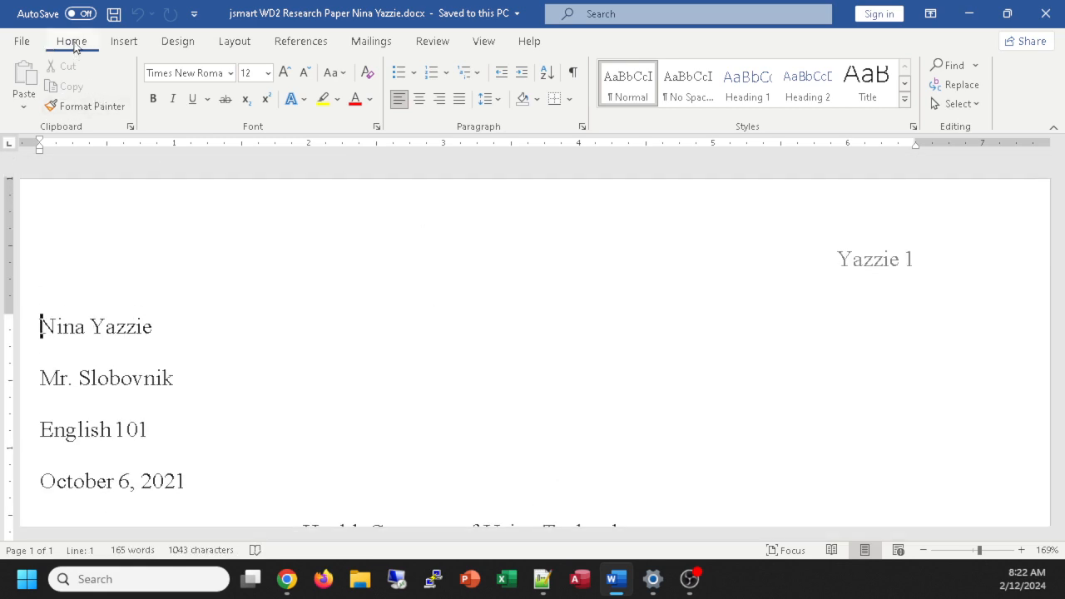
pyautogui.doubleClick(75, 42)
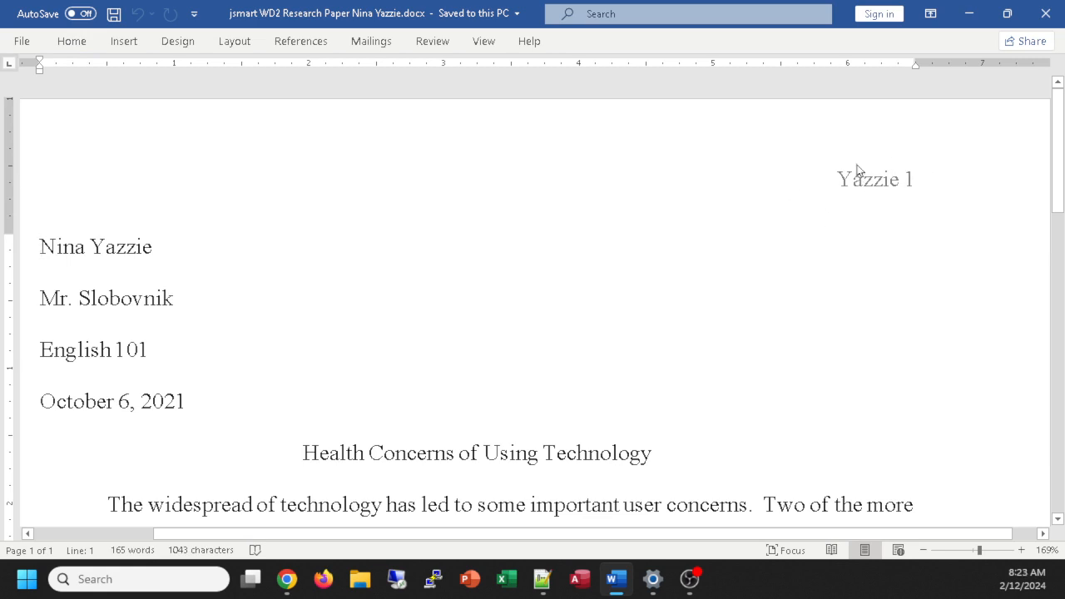
pyautogui.doubleClick(796, 175)
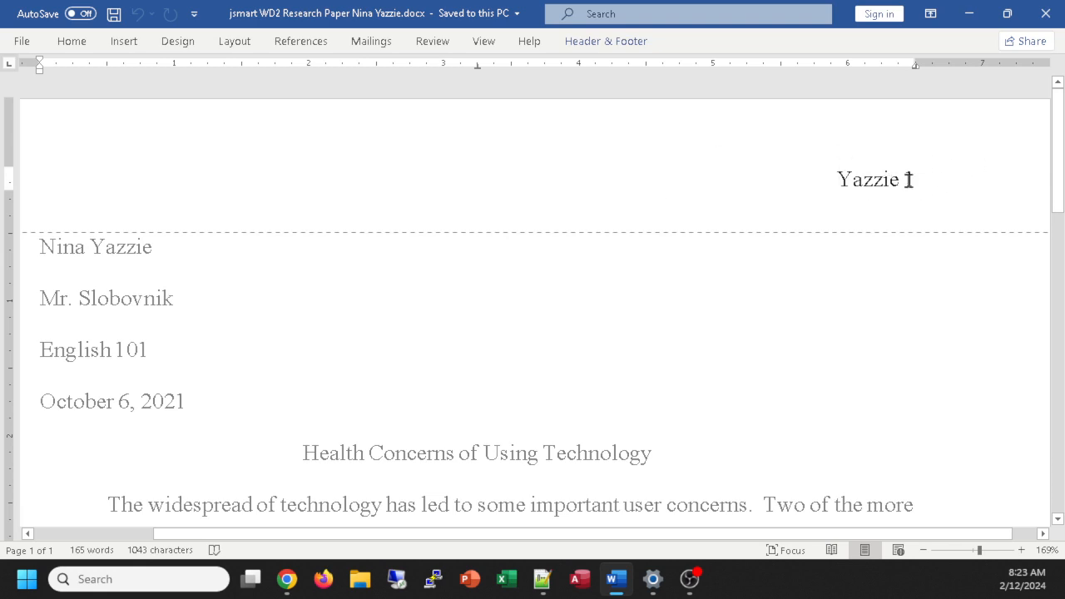
pyautogui.scroll(-1, 213, 281)
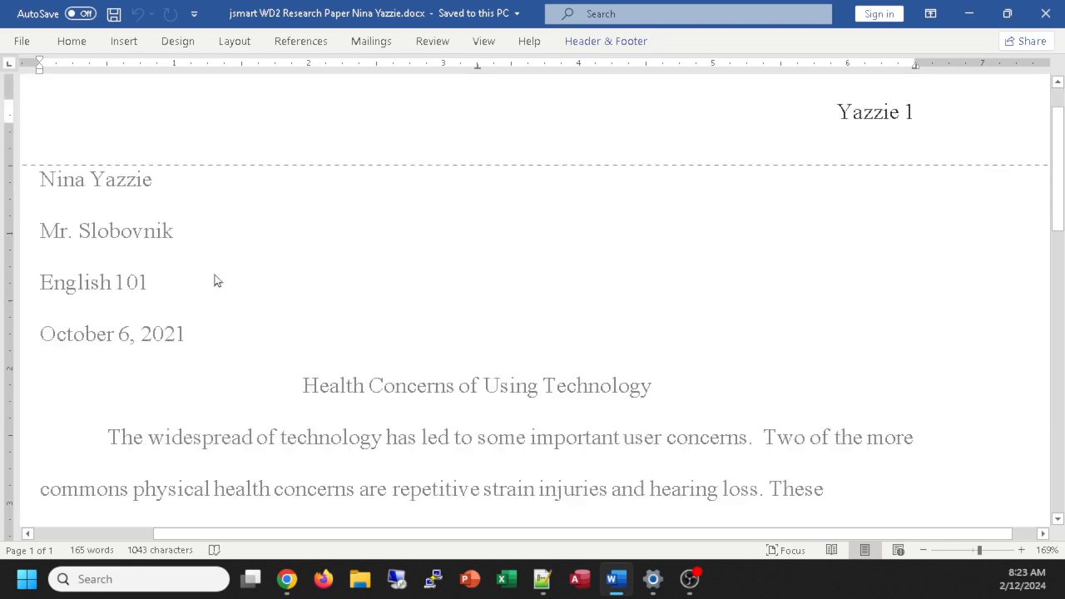
pyautogui.doubleClick(294, 230)
# Step: Review the paper's title, body paragraphs and the in-text citation in the repetitive strain injury paragraph
pyautogui.scroll(-1, 293, 225)
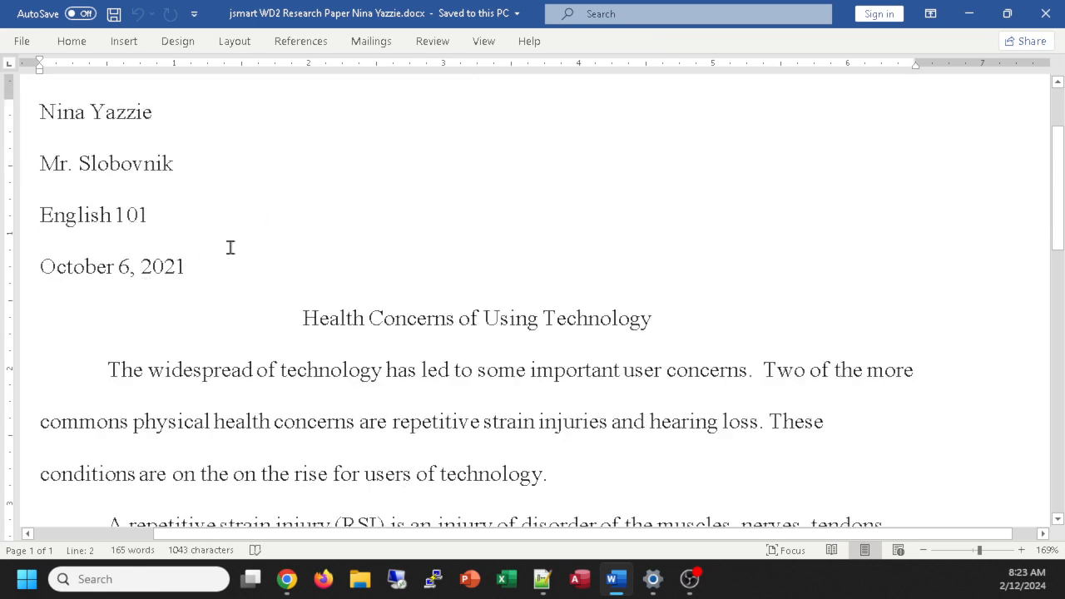
pyautogui.scroll(-1, 231, 247)
pyautogui.scroll(-4, 531, 250)
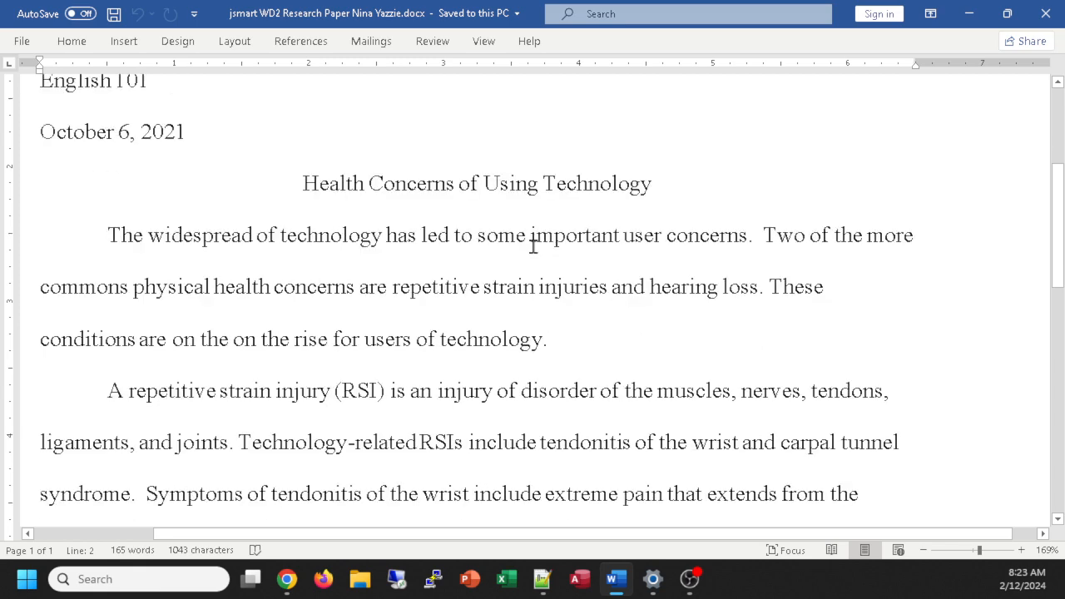
pyautogui.scroll(-3, 533, 246)
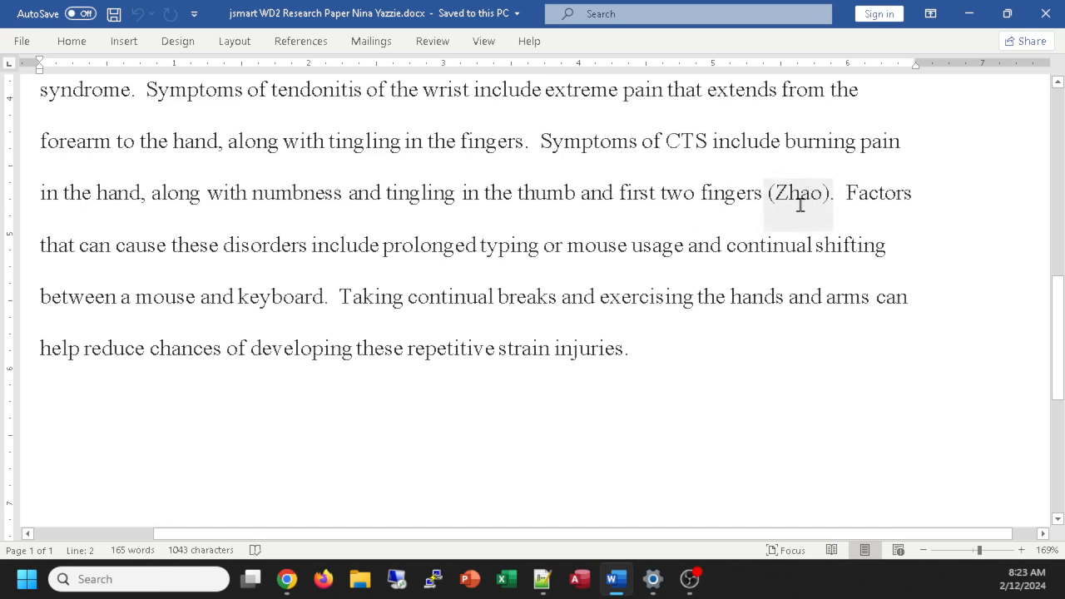
pyautogui.scroll(-1, 688, 285)
pyautogui.scroll(2, 689, 286)
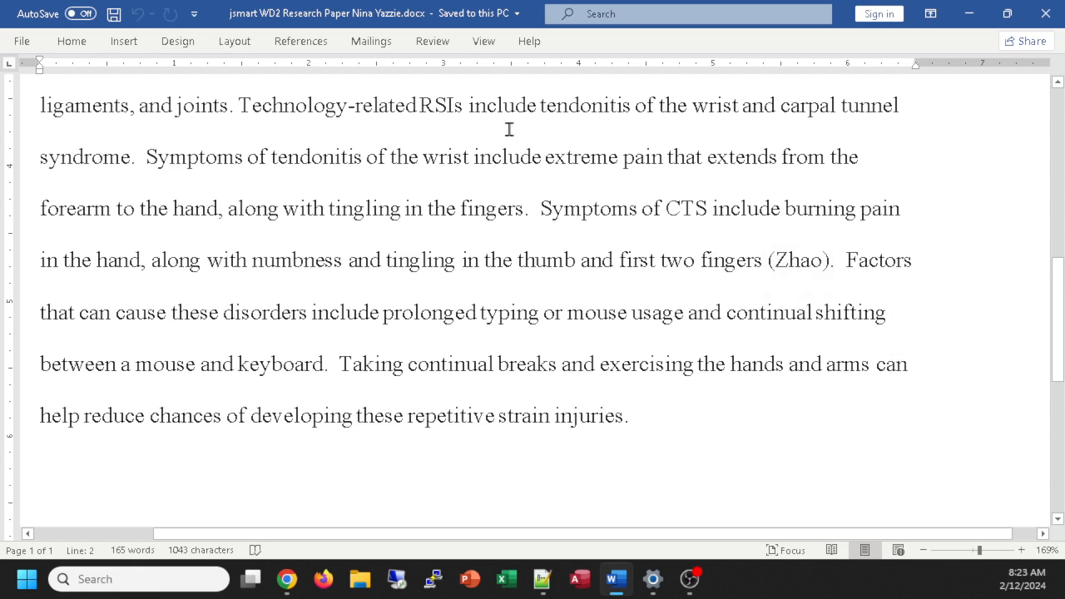
pyautogui.doubleClick(72, 43)
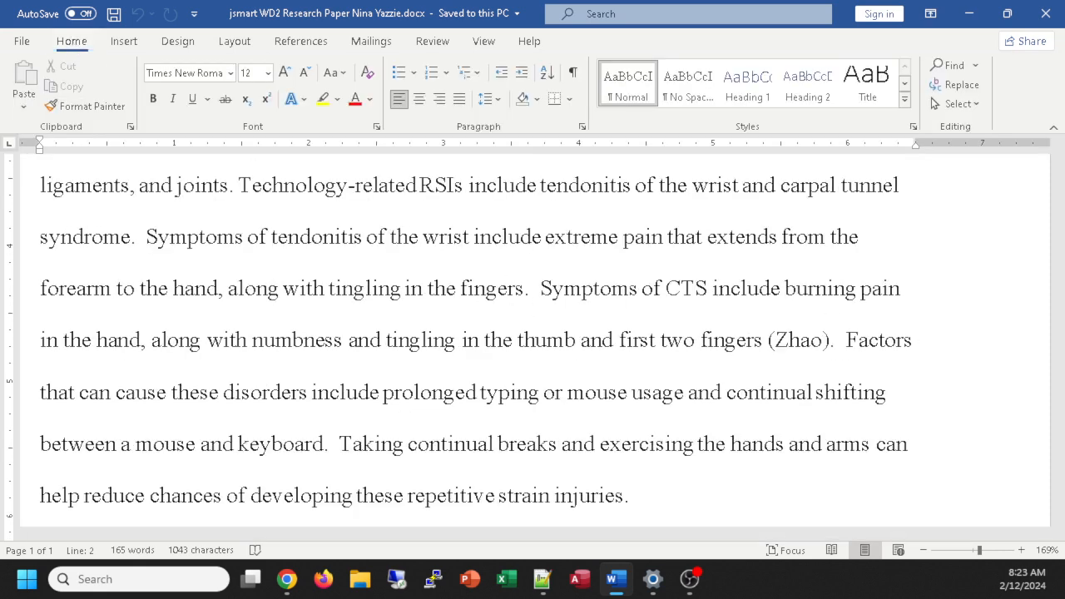
pyautogui.hotkey('alt', 'Tab')
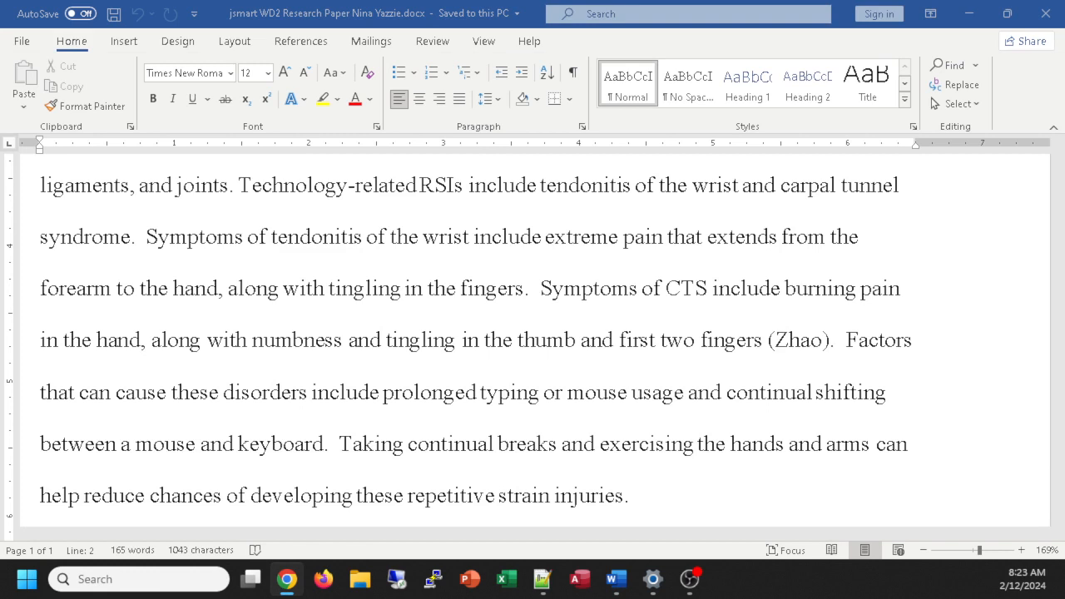
# Step: Insert a footnote at the end of the last body paragraph, after "repetitive strain injuries."
pyautogui.scroll(-2, 538, 408)
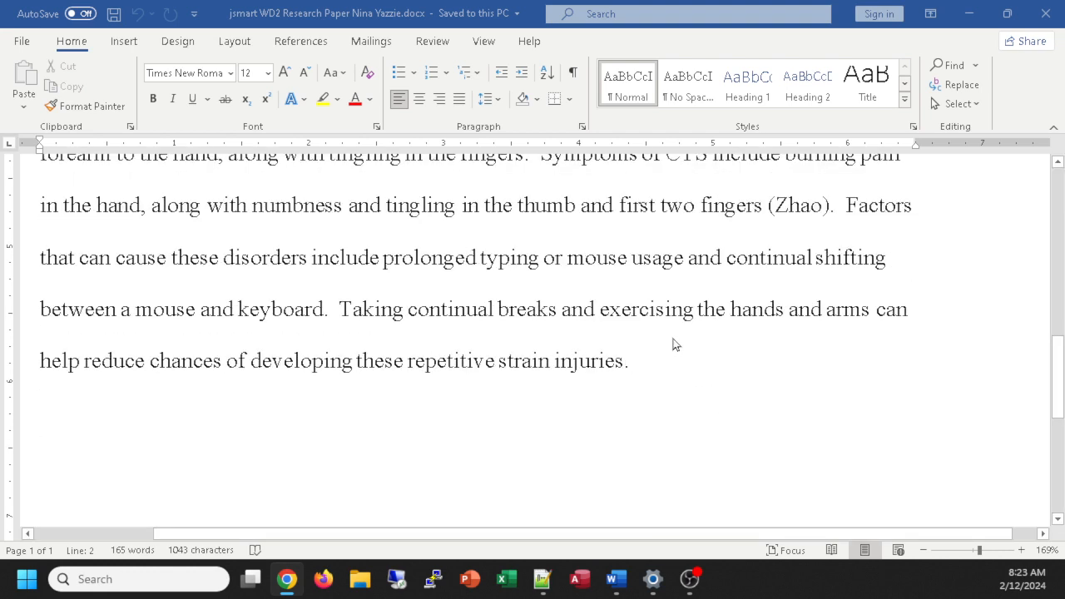
pyautogui.click(646, 364)
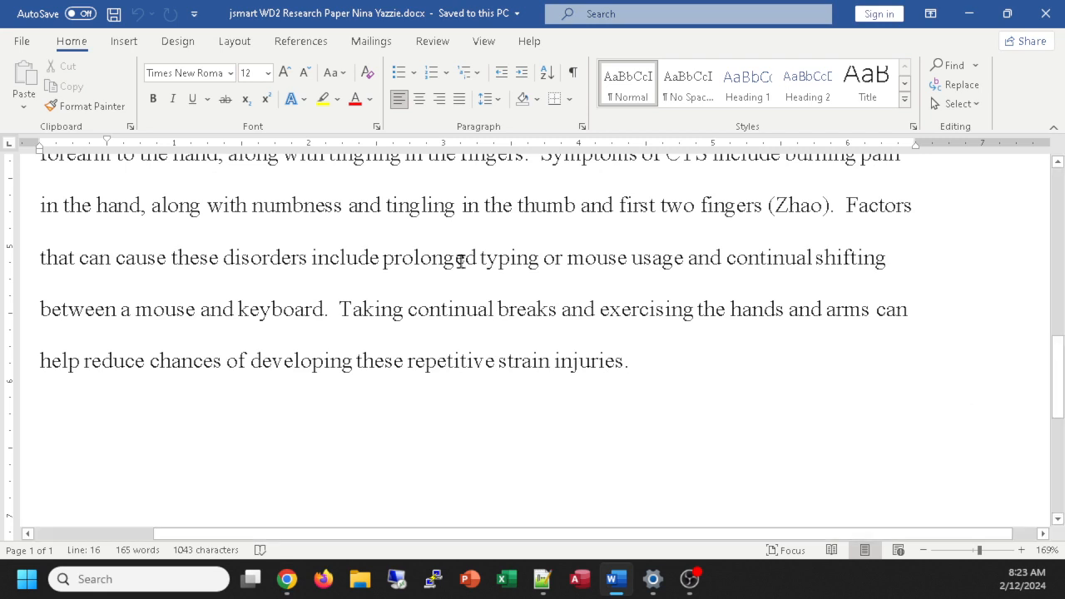
pyautogui.click(308, 45)
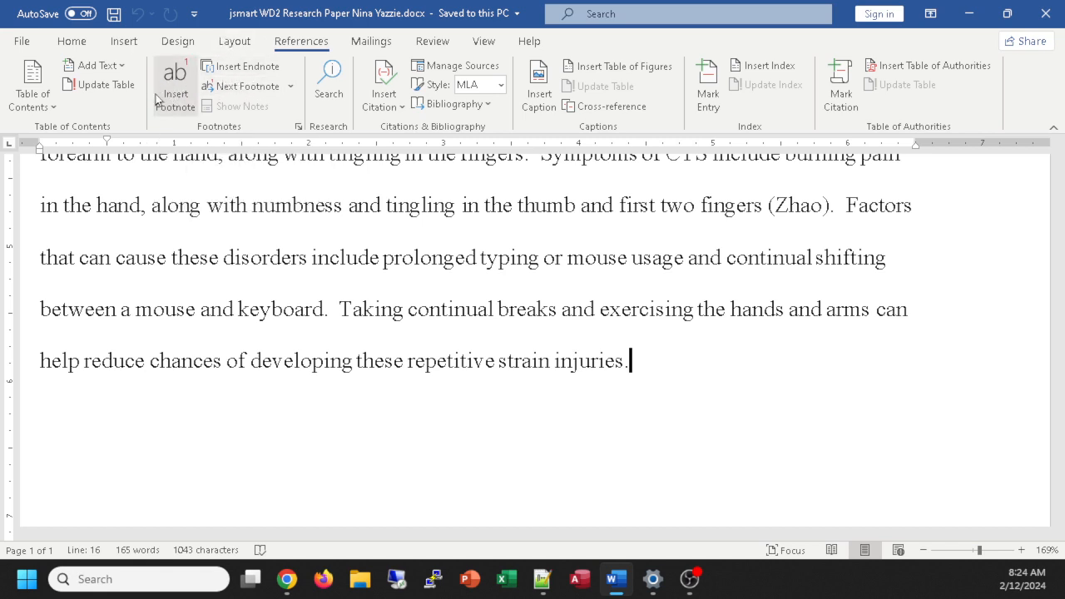
pyautogui.click(172, 82)
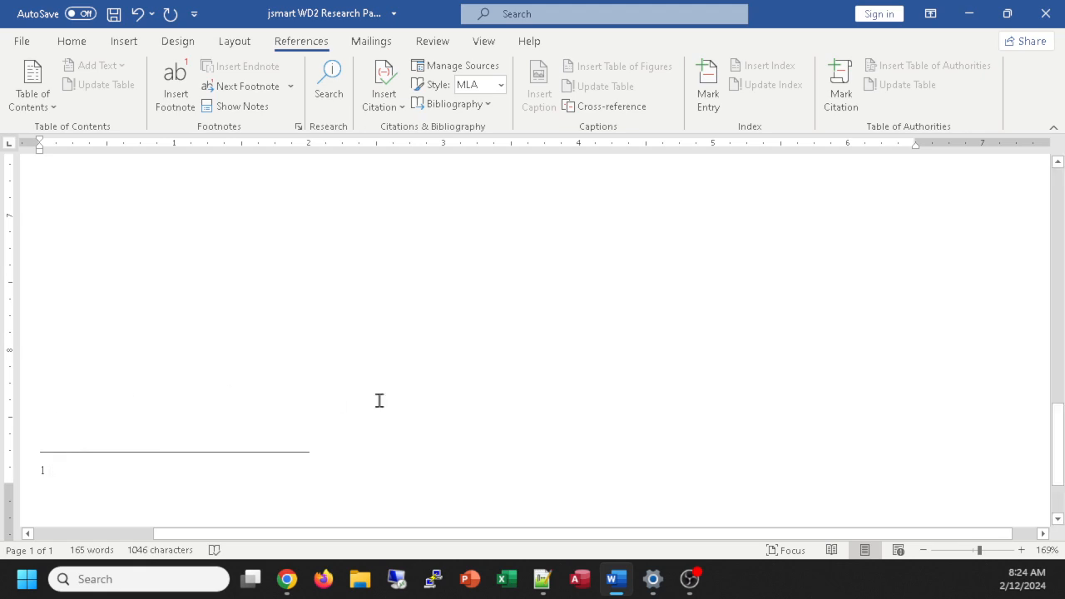
# Step: Begin the footnote text with "According to", the two cited authors' surnames joined by "and", a comma and the word "tendonitis"
pyautogui.scroll(6, 379, 400)
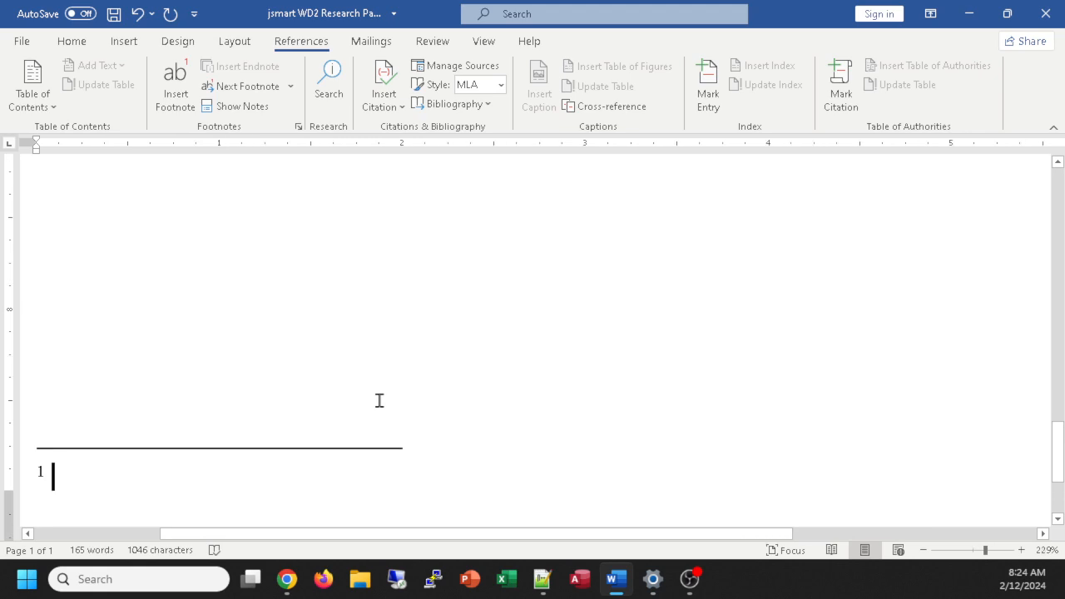
pyautogui.scroll(-2, 680, 290)
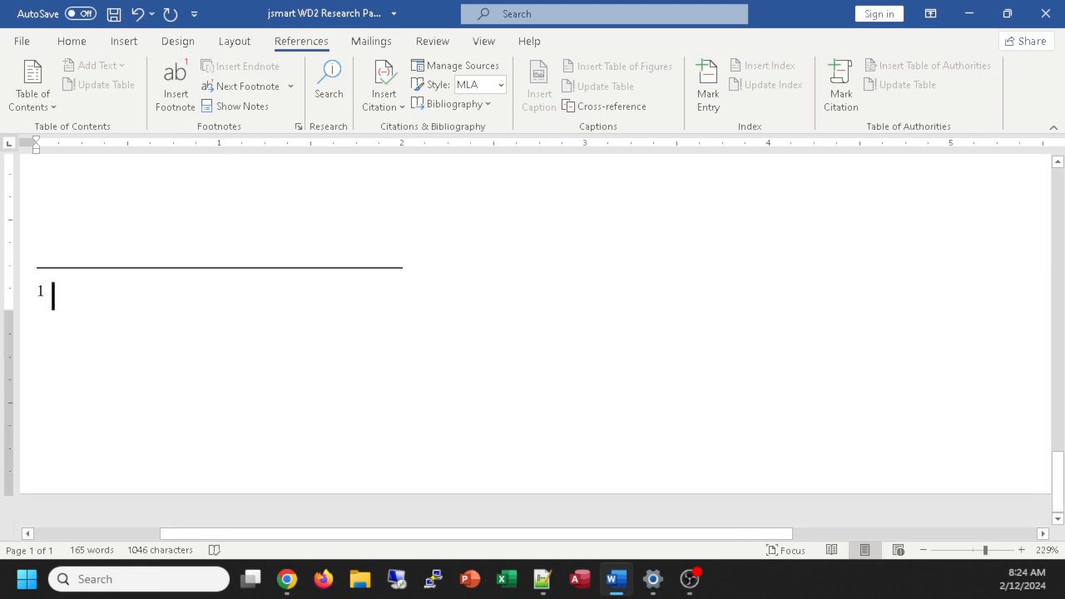
pyautogui.write('According to ')
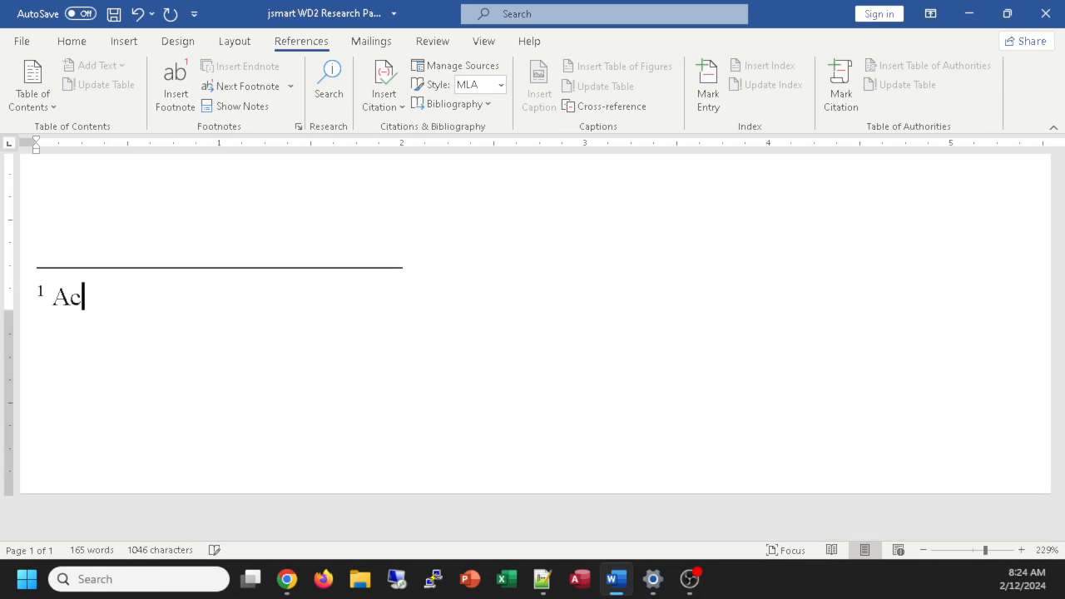
pyautogui.write('Cl')
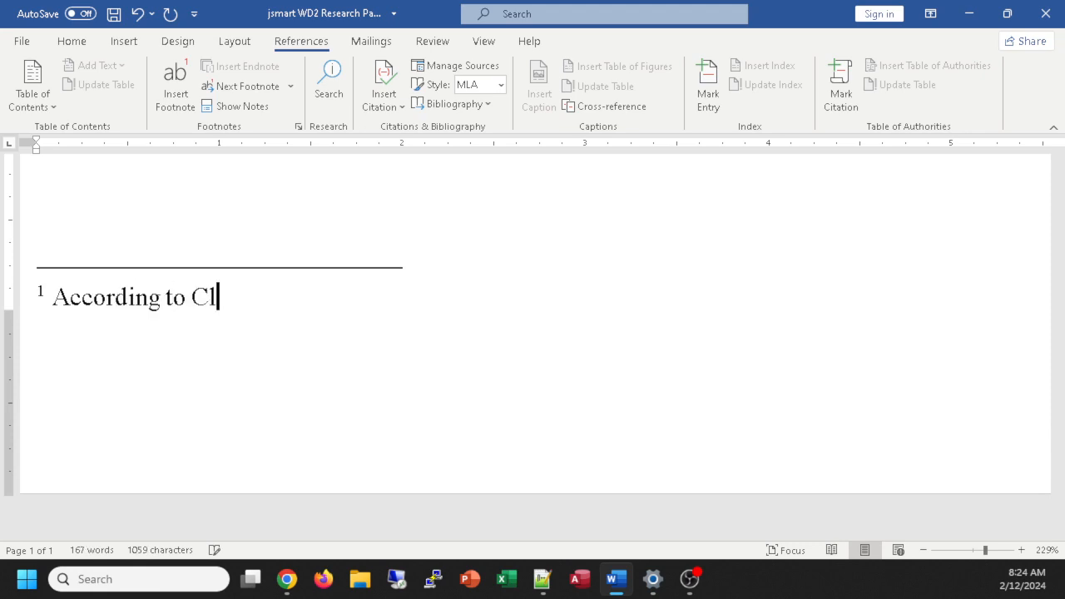
pyautogui.write('ark and Nadeer')
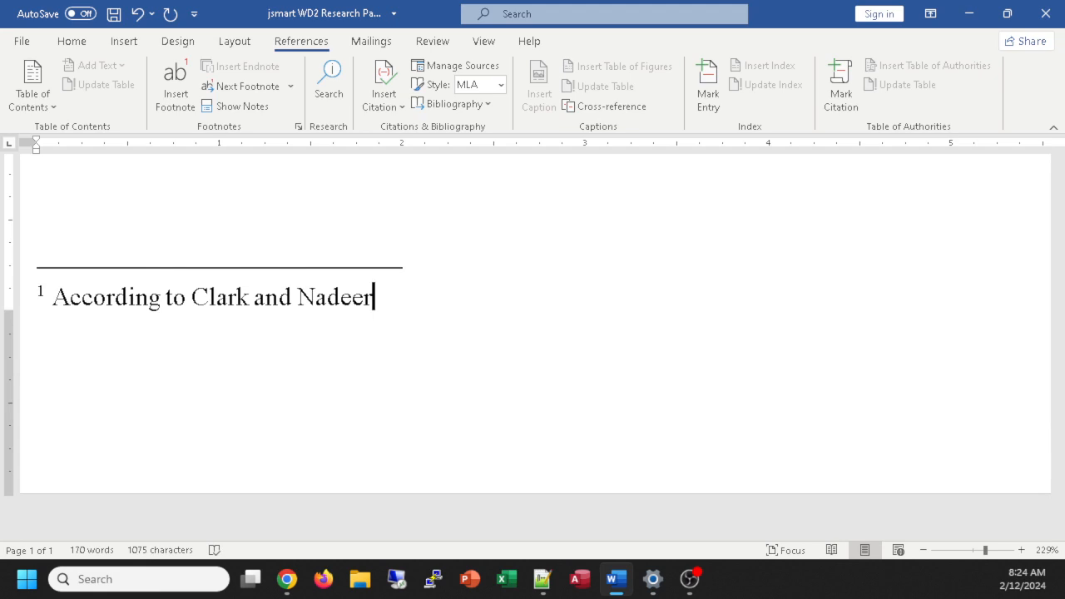
pyautogui.write(', tendonities')
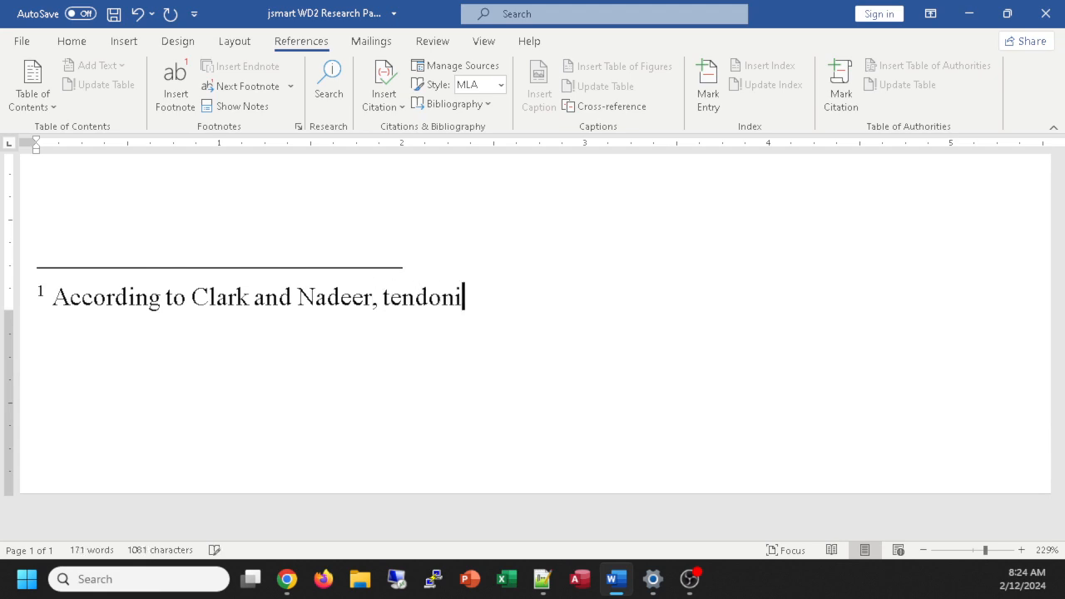
pyautogui.press('BackSpace')
pyautogui.press('BackSpace')
# Step: Continue the footnote sentence with "of the wrist and", correcting the misspelled word "wrist"
pyautogui.write('s of the weirst a')
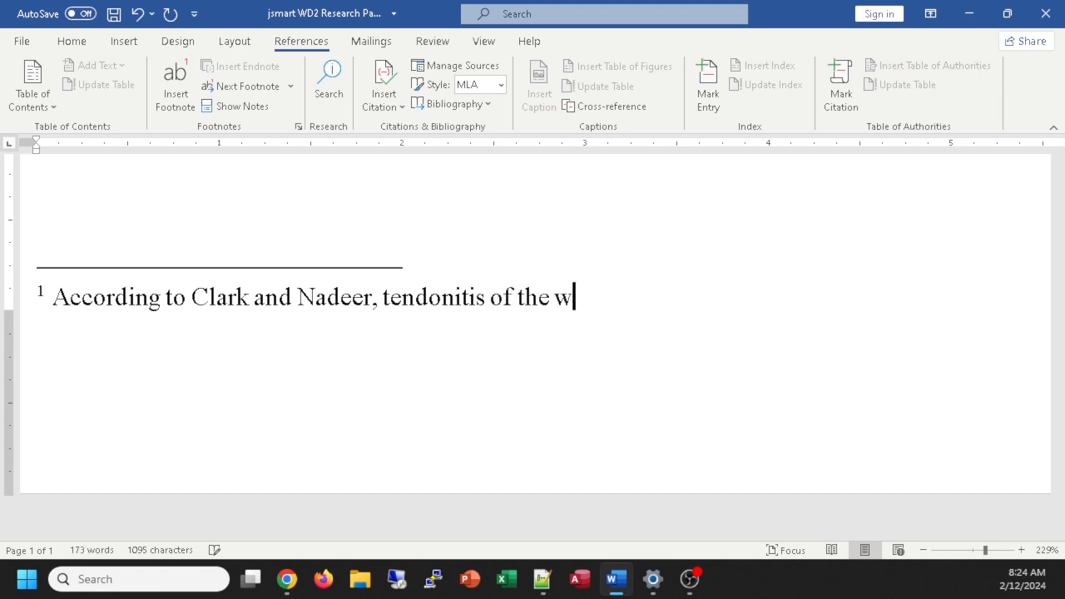
pyautogui.press('BackSpace')
pyautogui.press('BackSpace')
pyautogui.press('BackSpace')
pyautogui.press('BackSpace')
pyautogui.press('BackSpace')
pyautogui.press('BackSpace')
pyautogui.press('BackSpace')
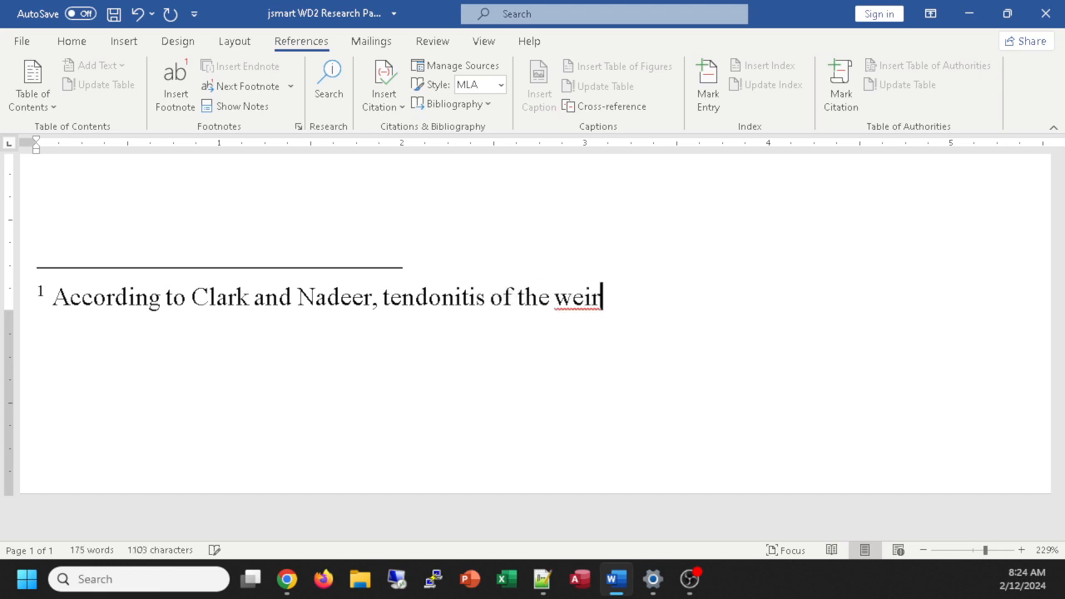
pyautogui.write('rist an')
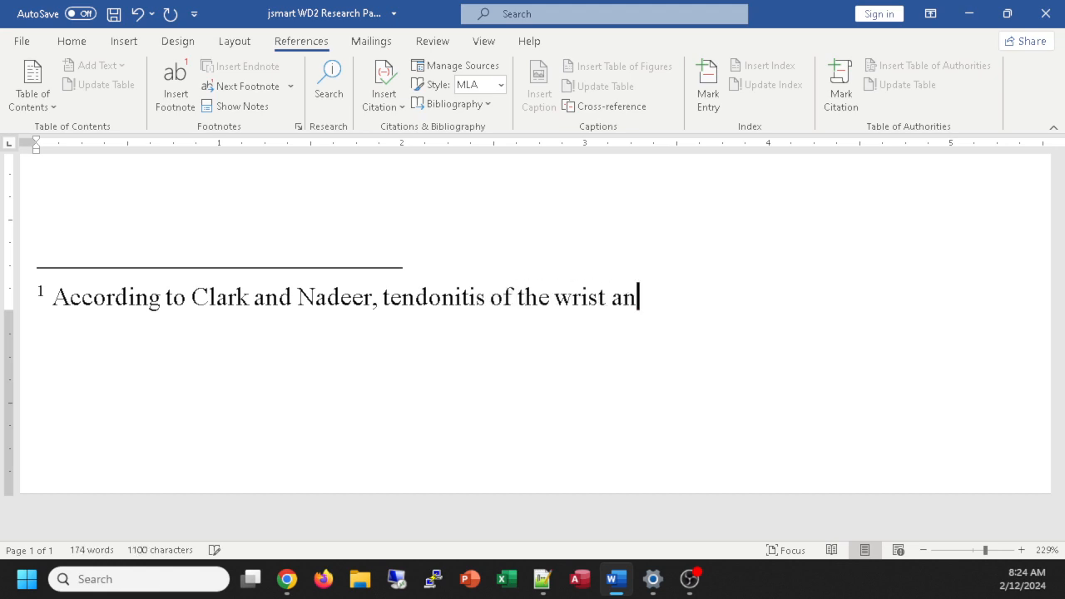
# Step: Continue the footnote sentence with "and carpal tunnel syndrome can lead to", correcting the mistyped word "lead"
pyautogui.write('d carpal t')
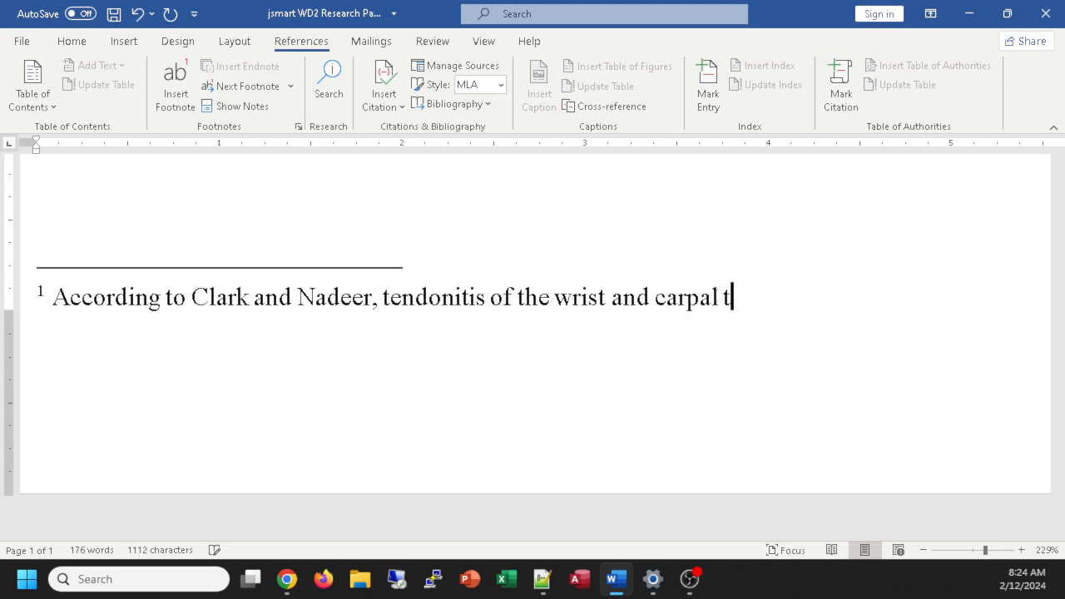
pyautogui.write('unnel synd')
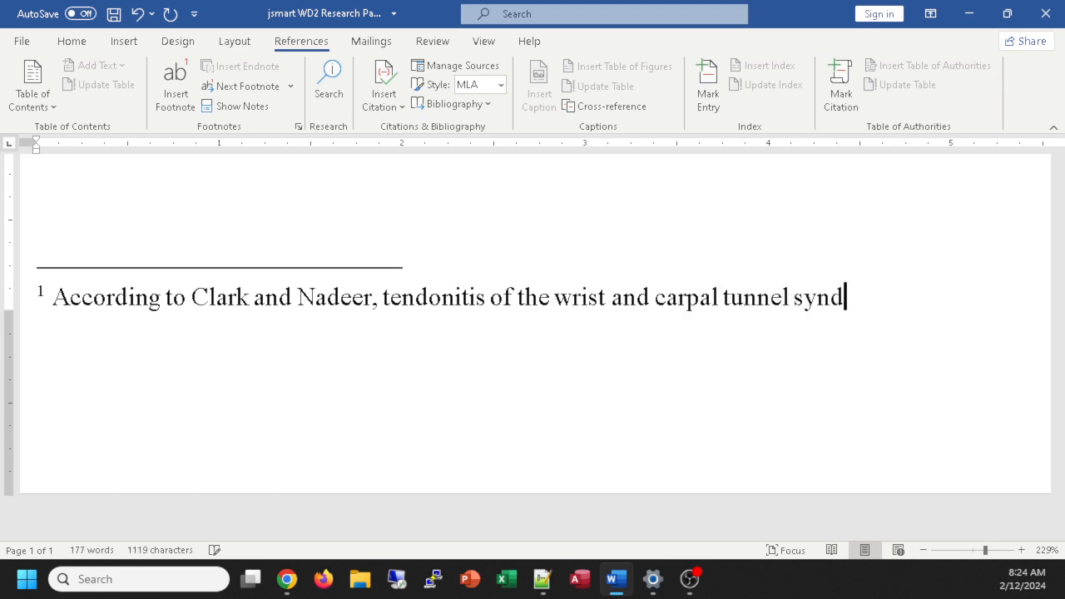
pyautogui.write('rome can elad')
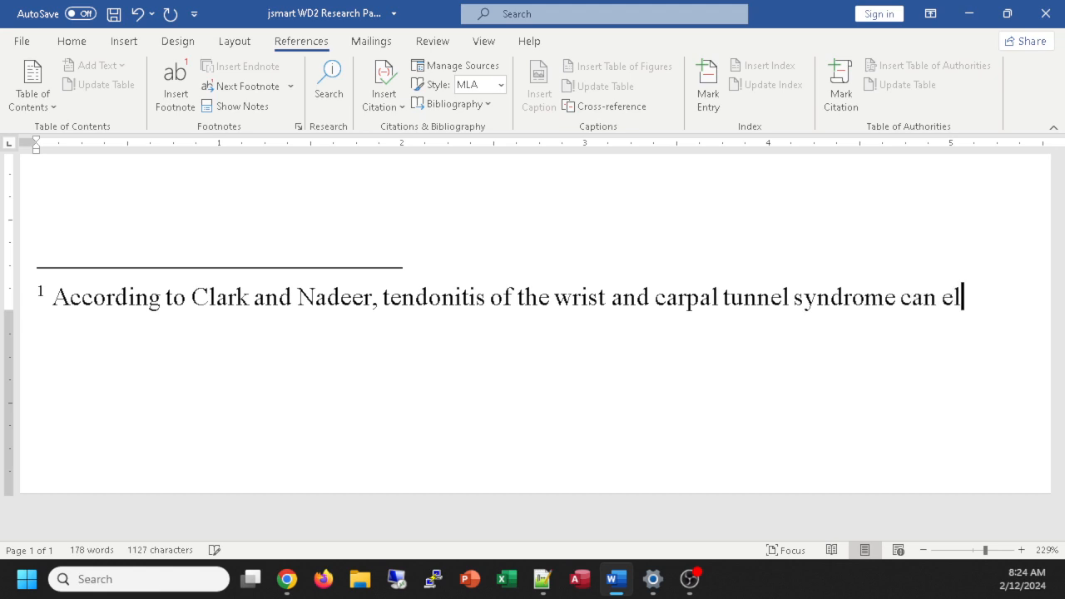
pyautogui.press('BackSpace')
pyautogui.press('BackSpace')
pyautogui.press('BackSpace')
pyautogui.press('BackSpace')
pyautogui.press('BackSpace')
pyautogui.write('lead to p')
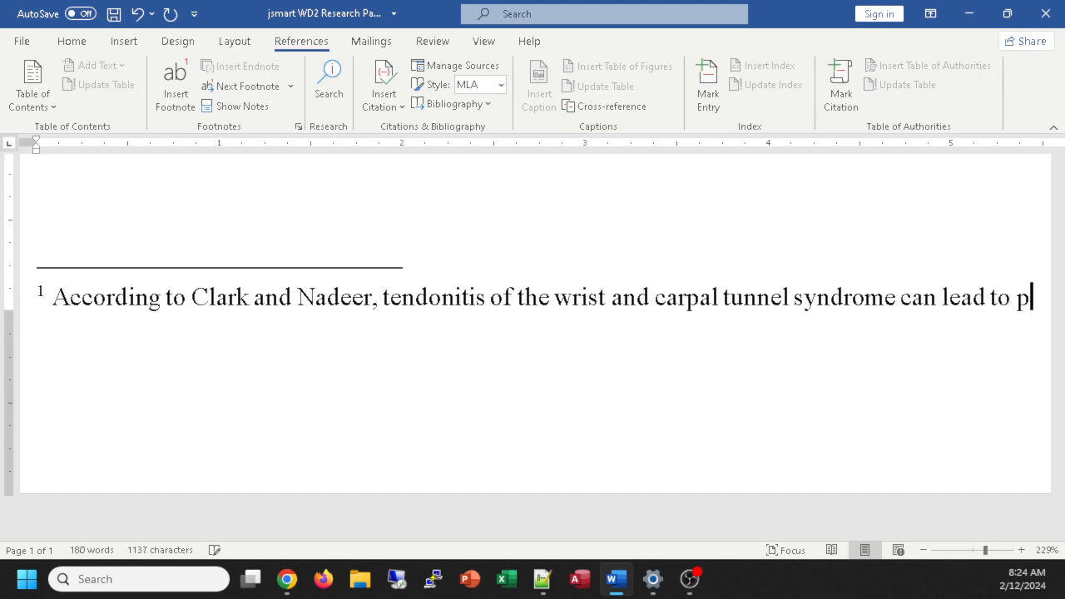
# Step: Complete the footnote wording with "permanent physical damage if left untreated"
pyautogui.write('ermanent ph')
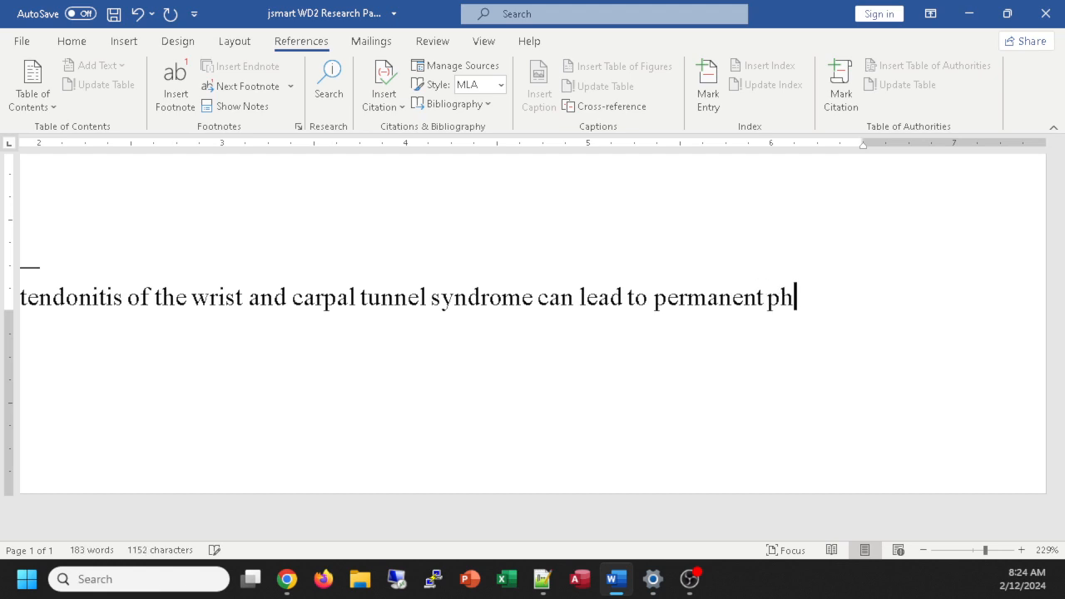
pyautogui.write('ysical damage ')
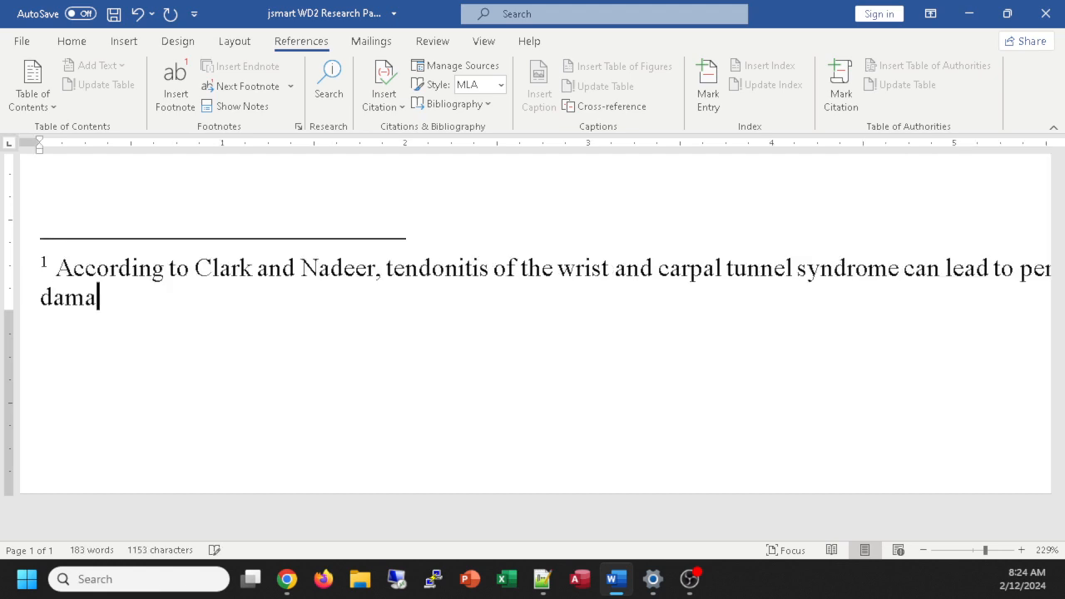
pyautogui.write('if left ')
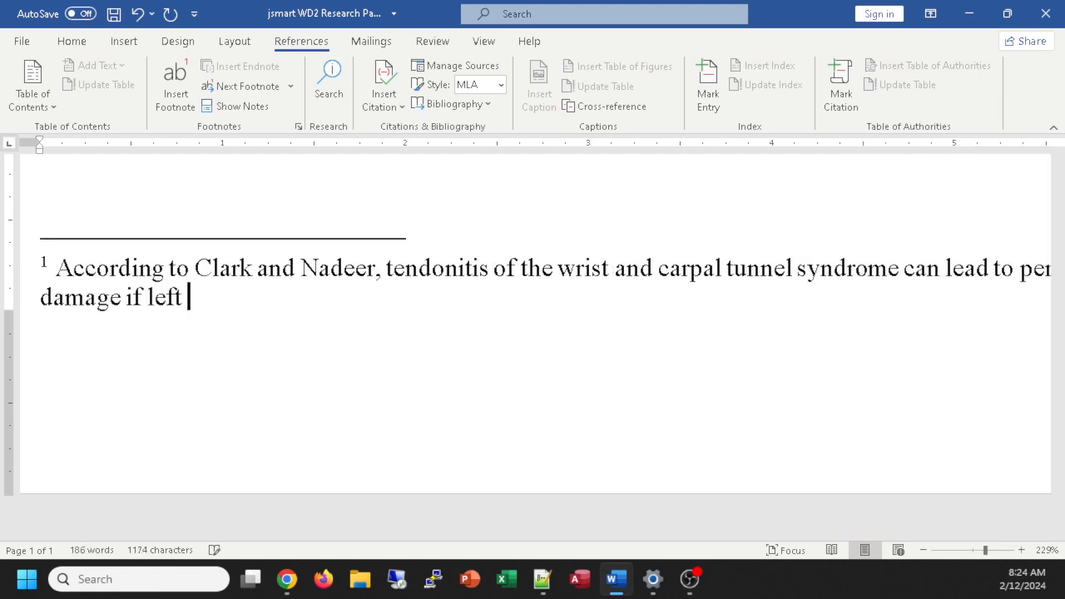
pyautogui.write('untreated')
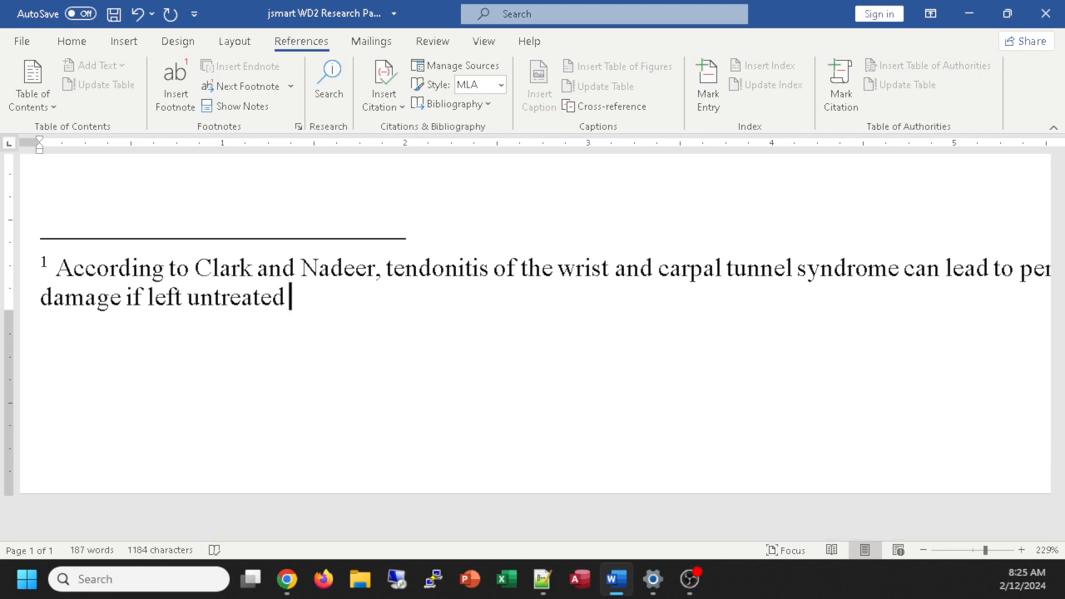
# Step: Insert a citation placeholder after "untreated" in the footnote, using the first cited author's surname as its tag name
pyautogui.hotkey('alt', 'Tab')
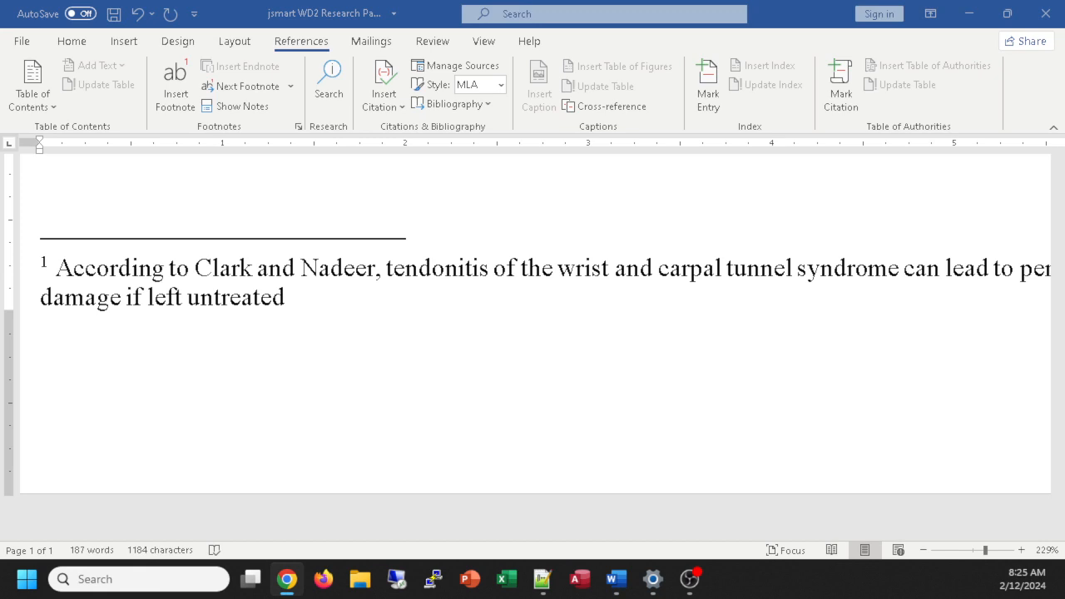
pyautogui.click(351, 290)
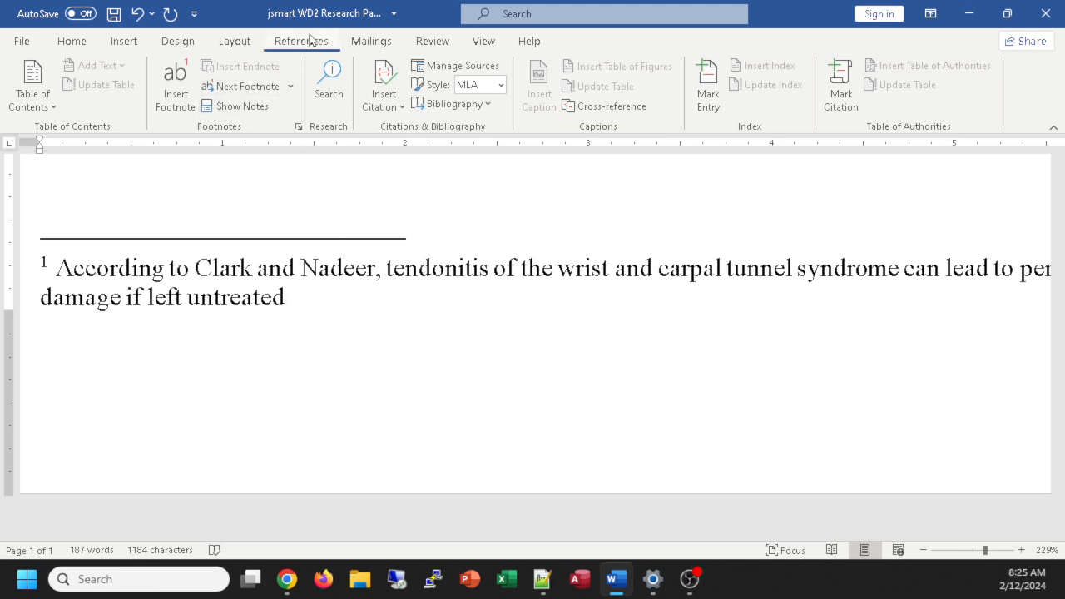
pyautogui.click(396, 103)
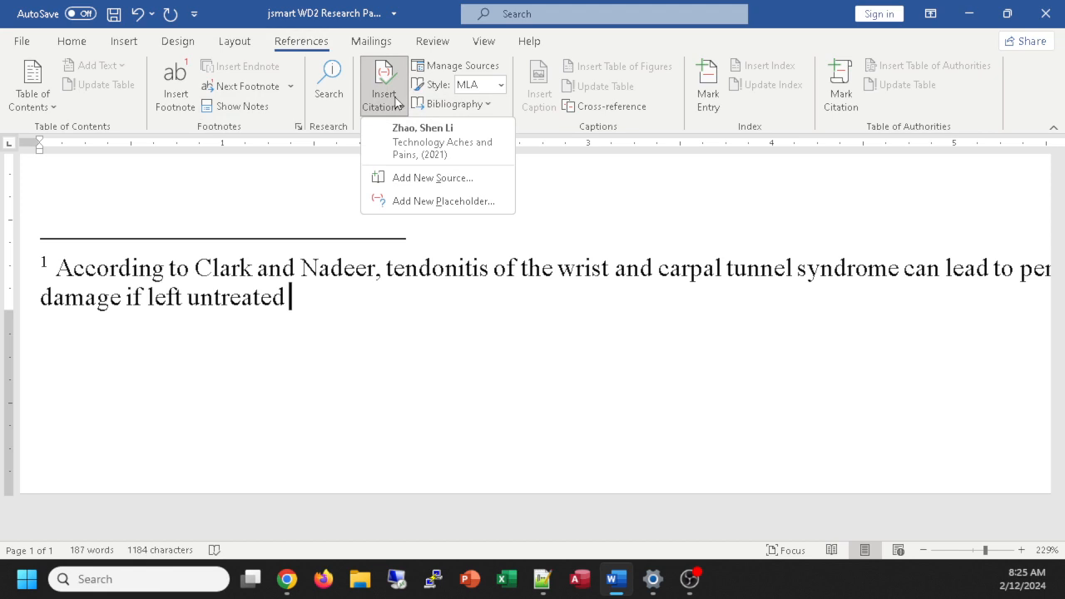
pyautogui.click(420, 201)
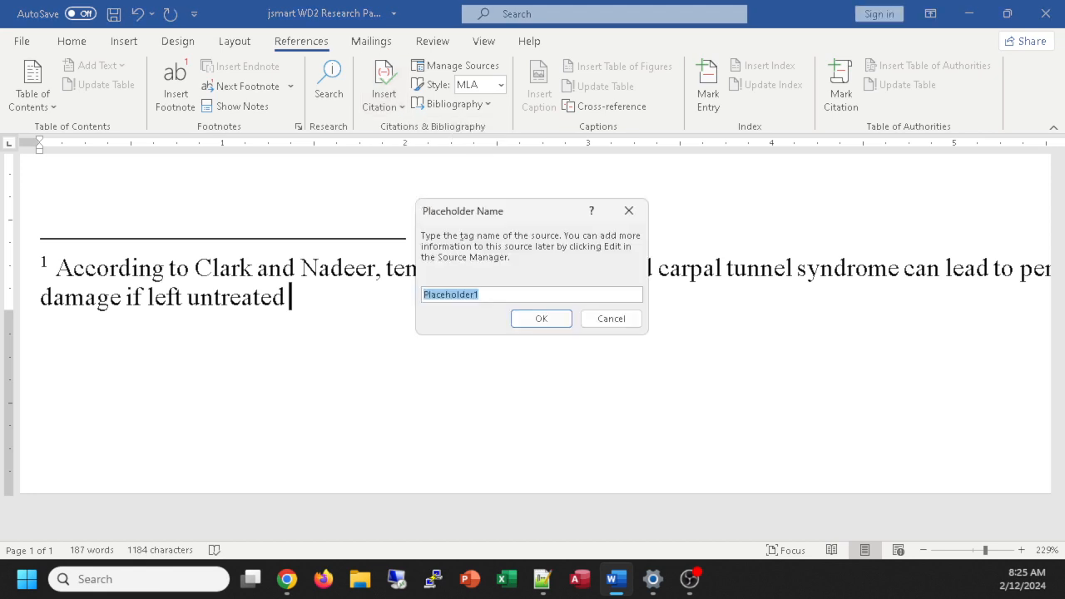
pyautogui.click(492, 295)
pyautogui.moveTo(477, 295); pyautogui.dragTo(370, 304)
pyautogui.write('Clark')
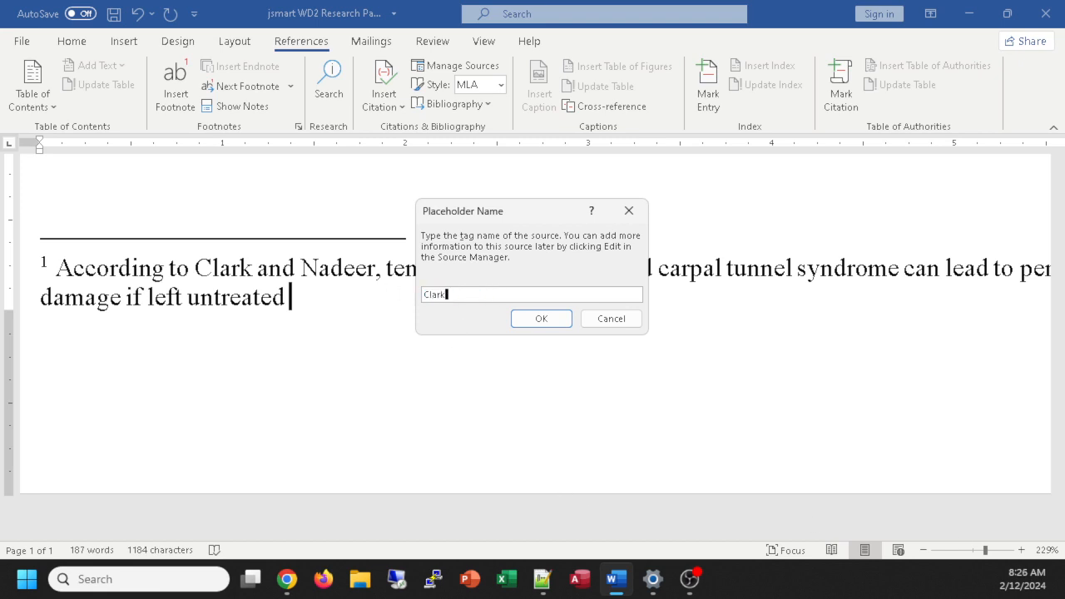
pyautogui.click(541, 321)
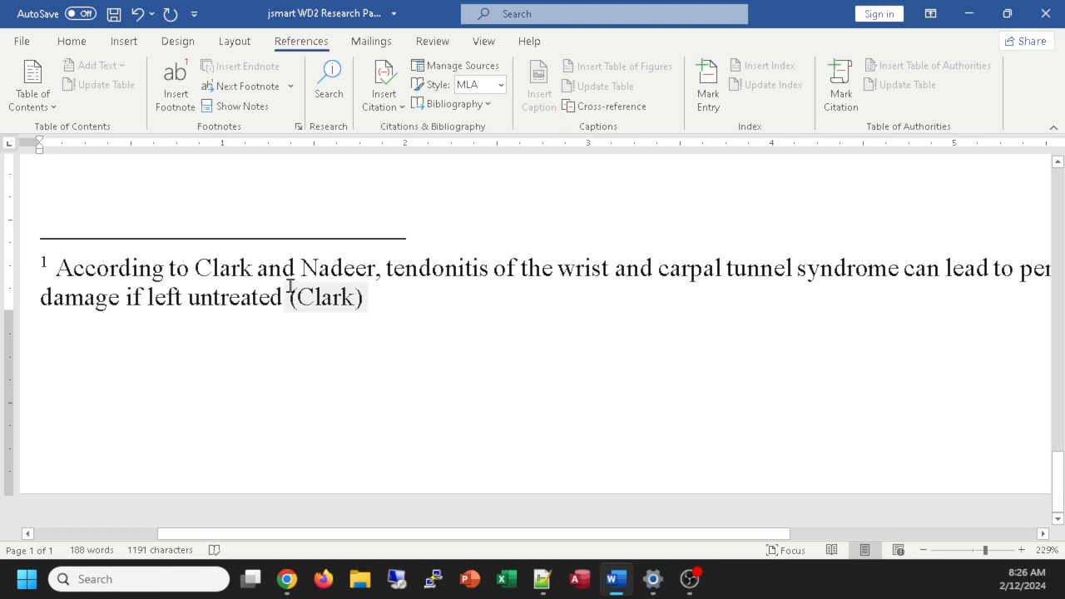
# Step: End the footnote sentence with a period after the placeholder citation
pyautogui.click(344, 296)
pyautogui.click(374, 310)
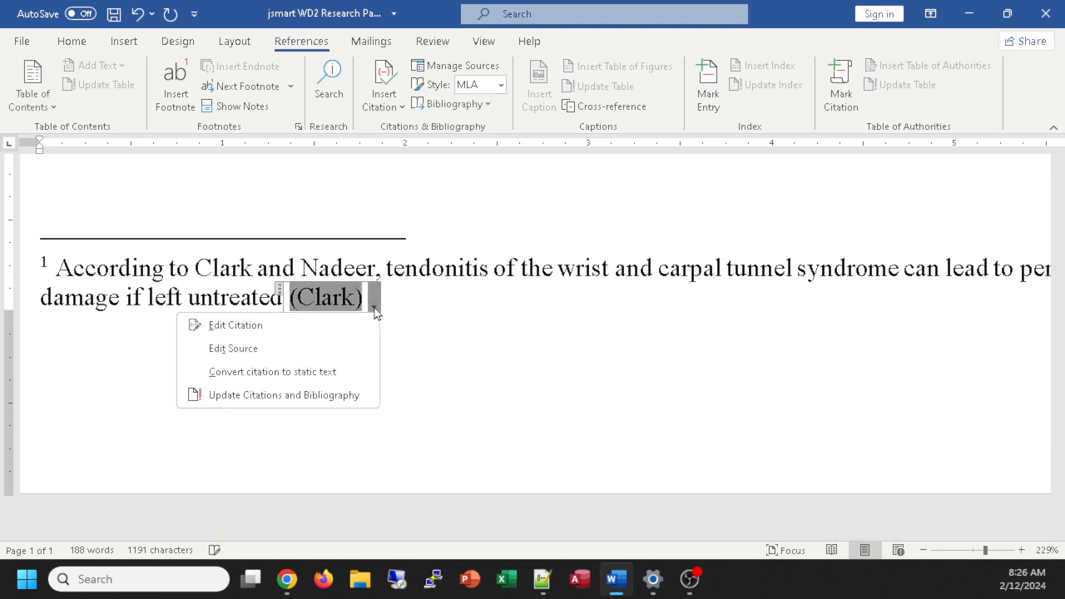
pyautogui.click(439, 297)
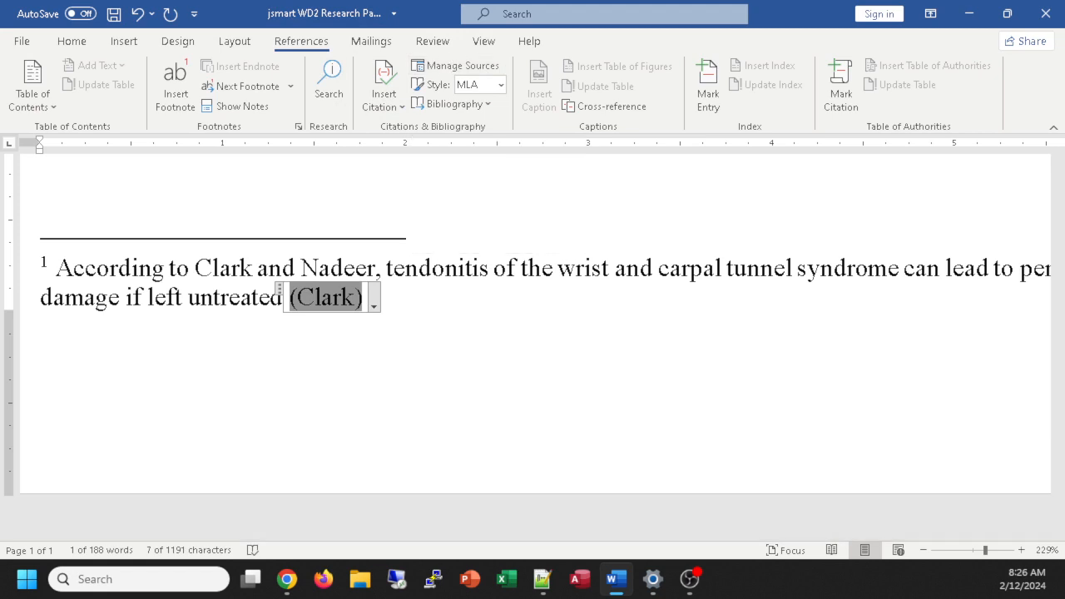
pyautogui.click(411, 334)
pyautogui.write('.')
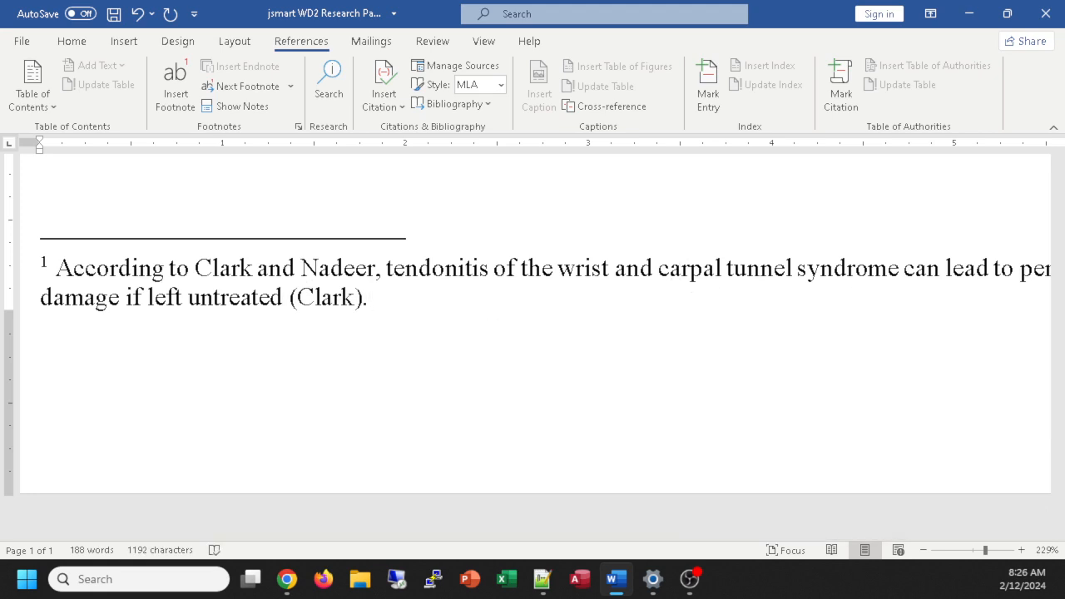
# Step: Open the footnote's Footnote Text style for modification and set its line spacing to double
pyautogui.hotkey('alt', 'Tab')
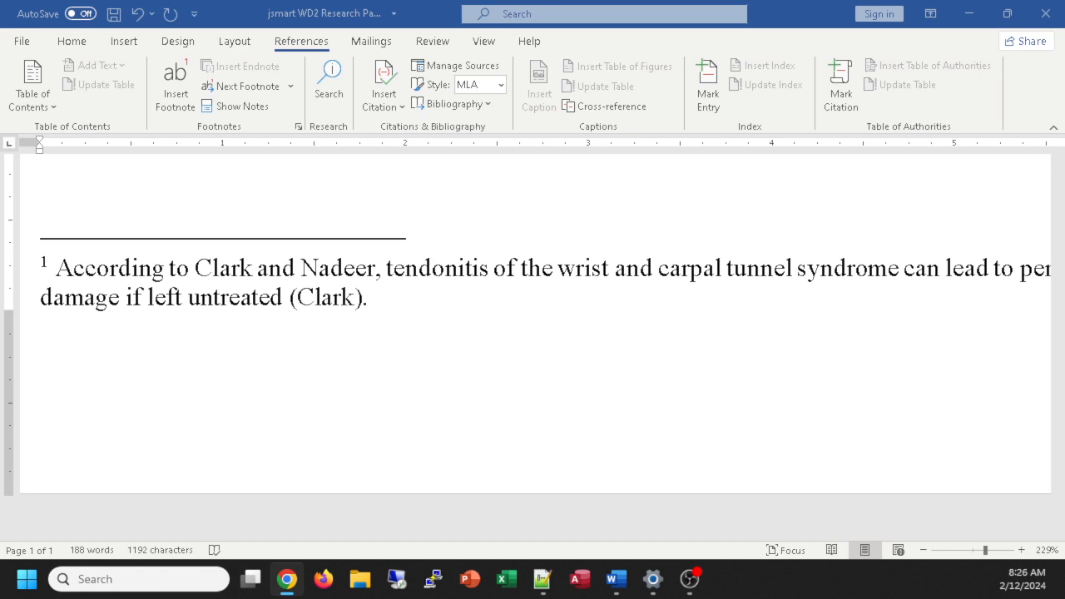
pyautogui.rightClick(434, 273)
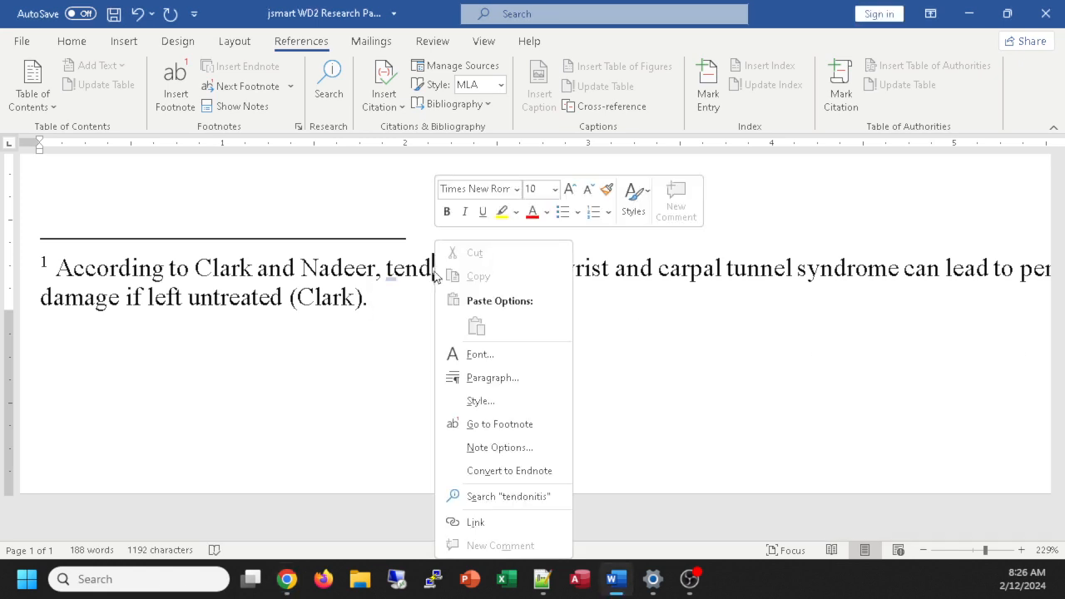
pyautogui.click(481, 402)
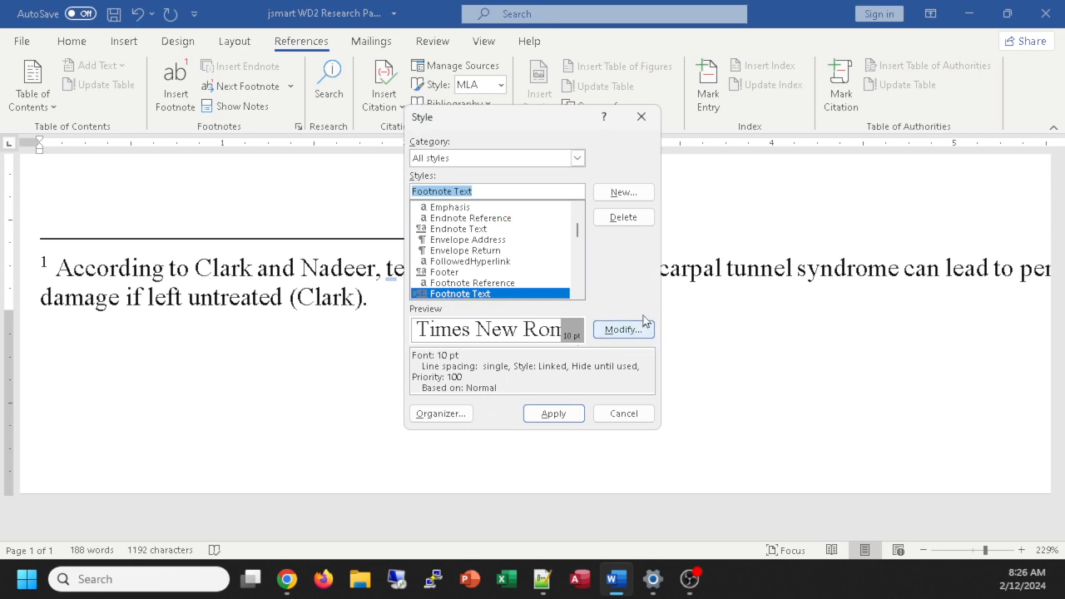
pyautogui.click(624, 332)
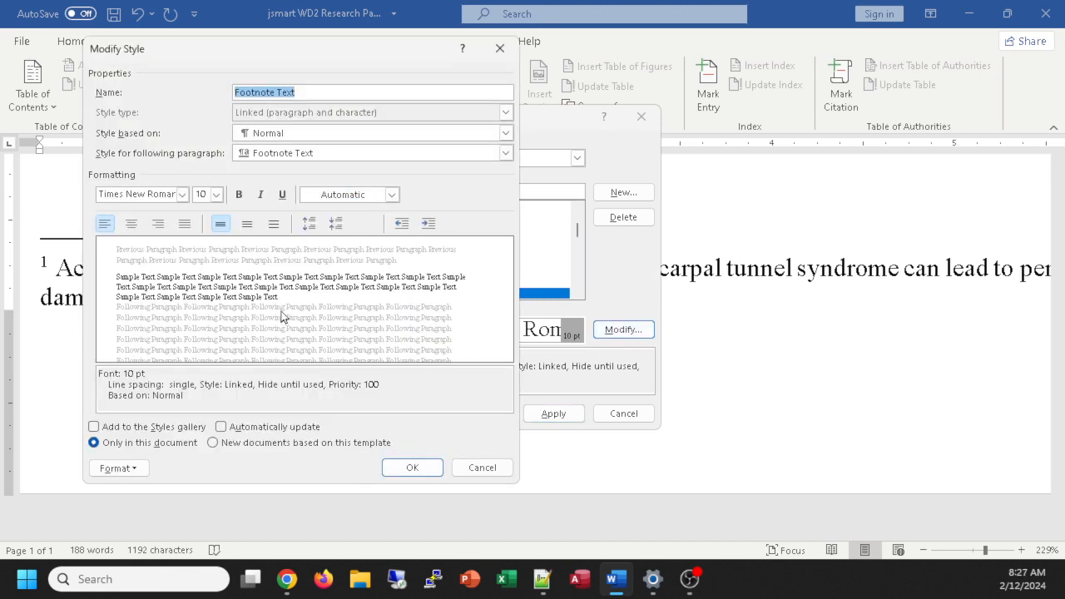
pyautogui.click(247, 224)
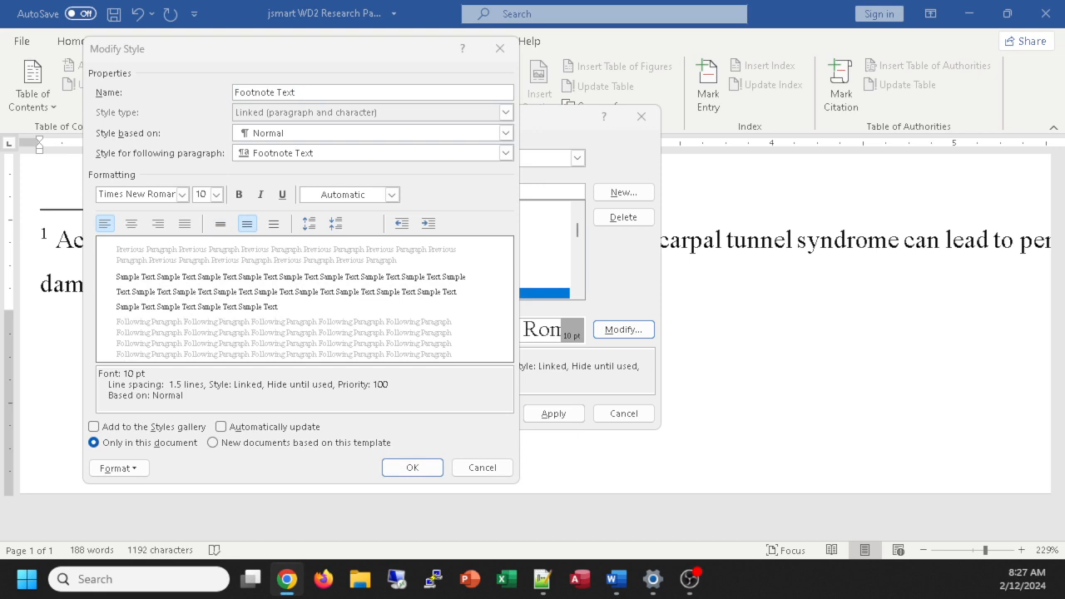
pyautogui.click(254, 228)
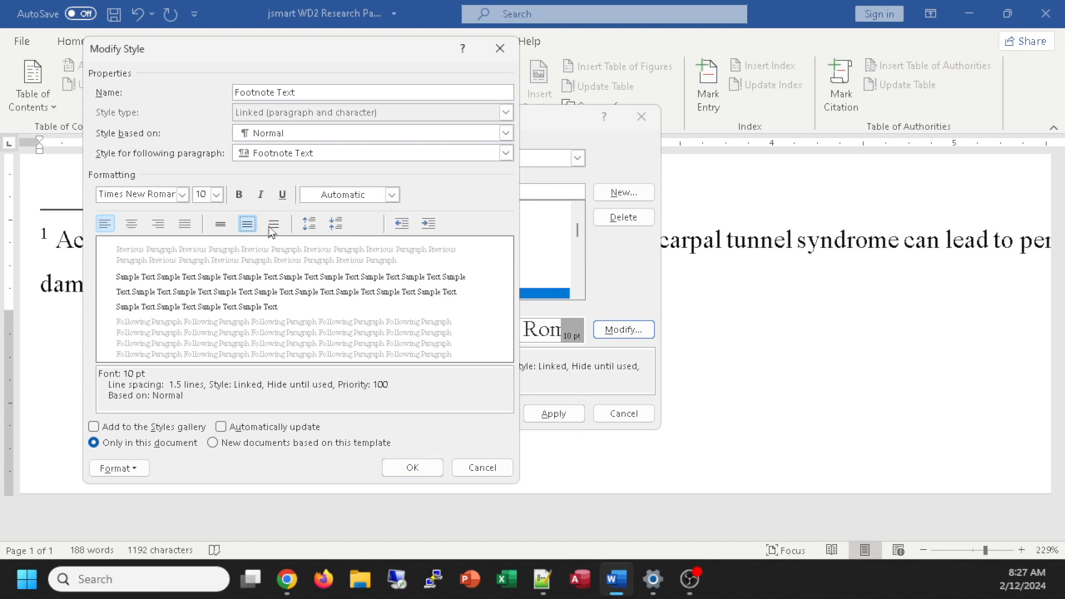
pyautogui.click(272, 224)
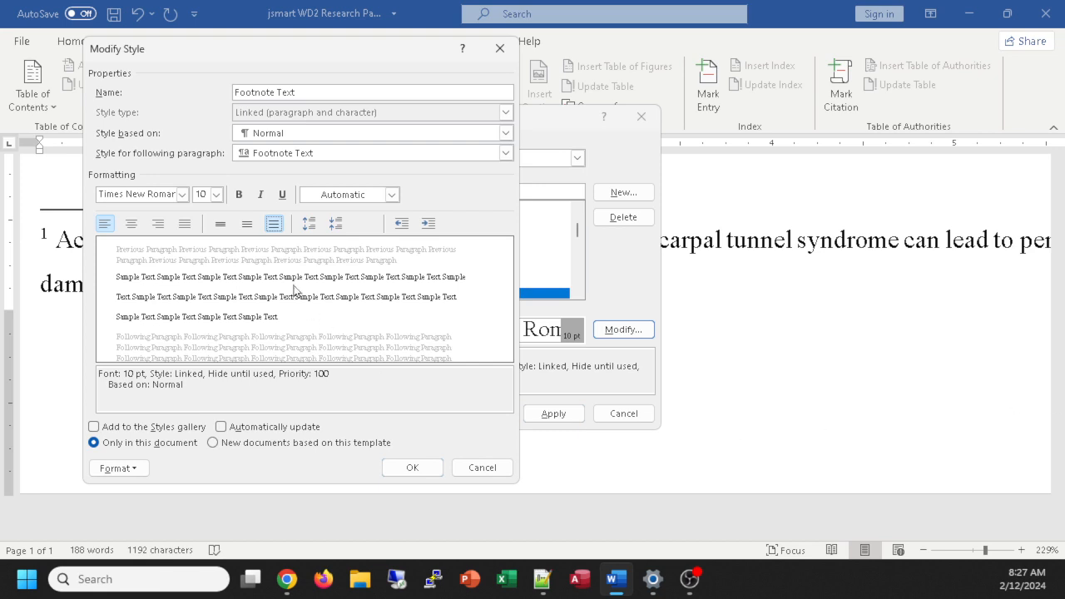
# Step: Set the Footnote Text style's font size to 11 pt
pyautogui.click(217, 195)
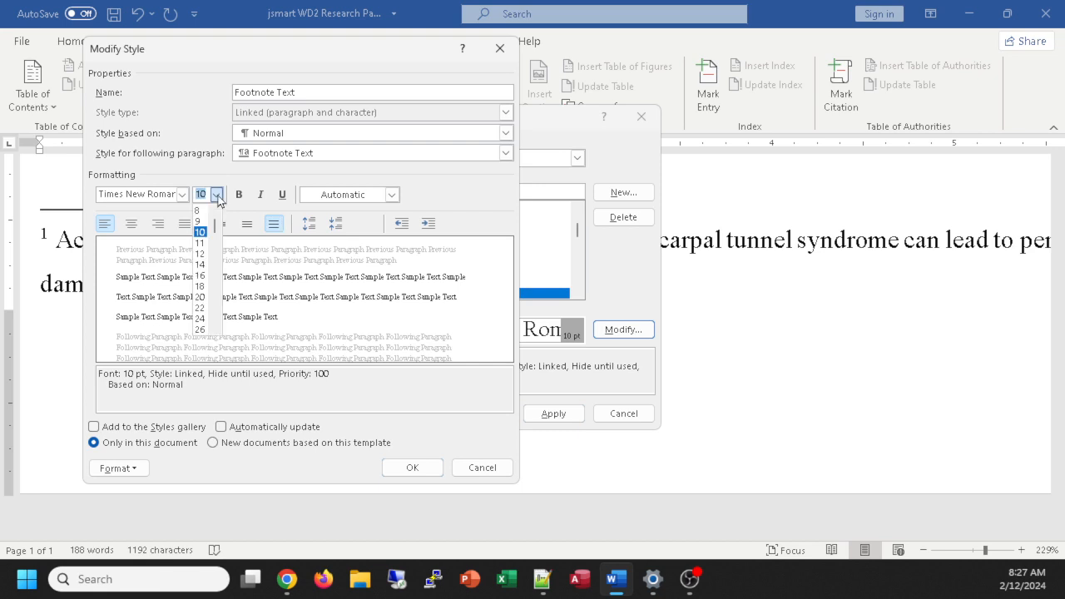
pyautogui.click(201, 244)
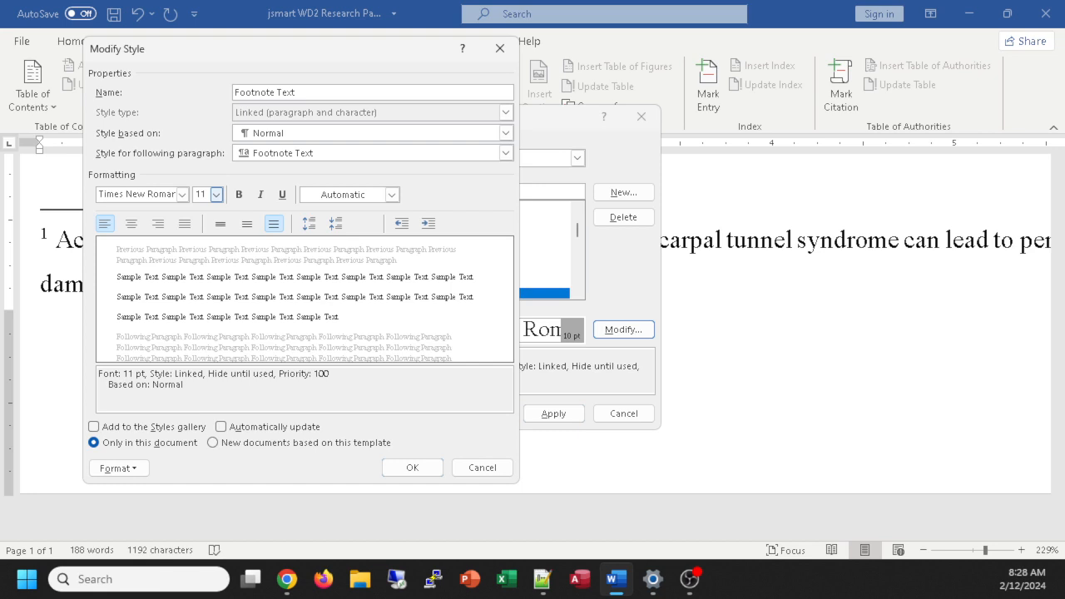
pyautogui.click(118, 468)
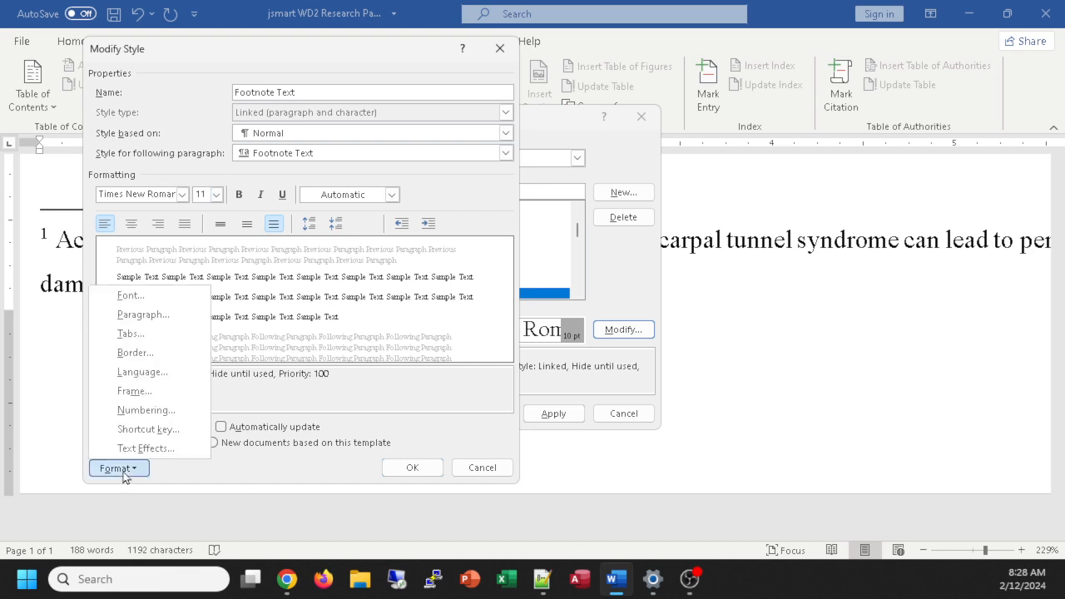
pyautogui.click(122, 470)
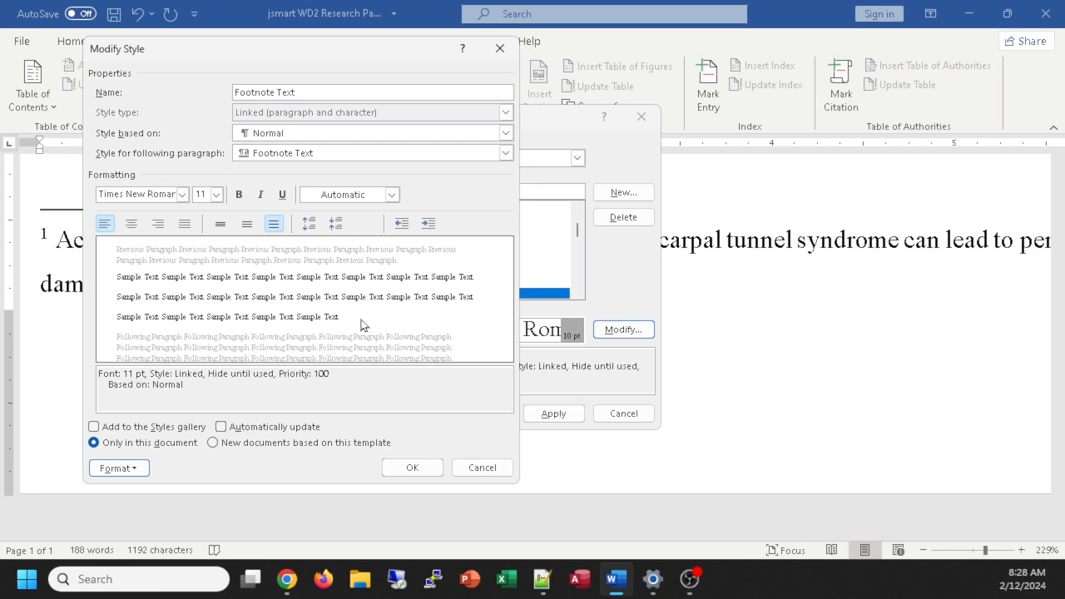
pyautogui.click(124, 470)
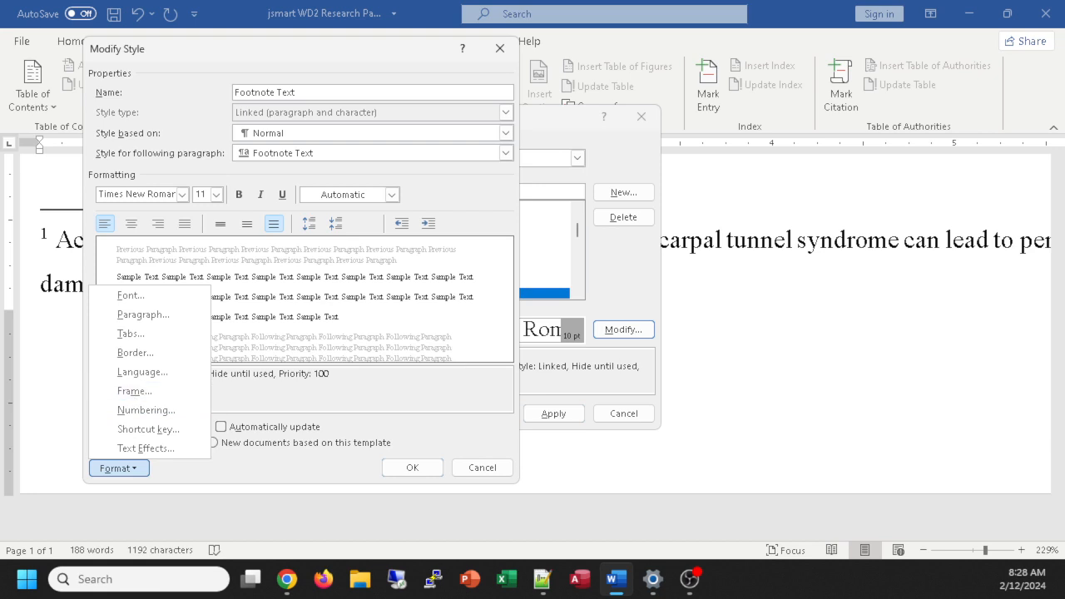
pyautogui.click(289, 386)
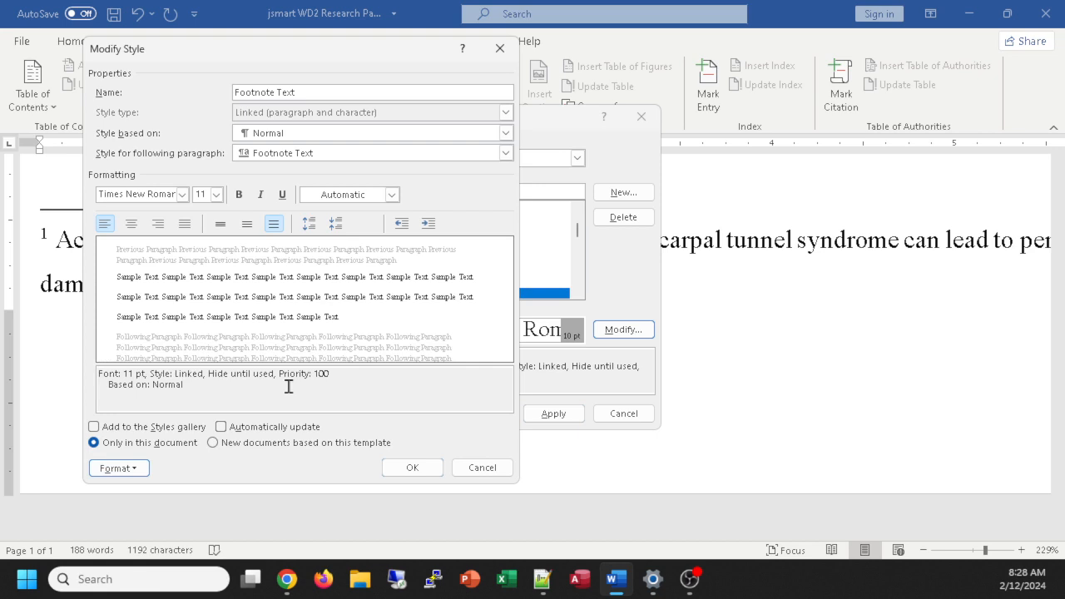
# Step: Save the Footnote Text style changes, reopen the style for modification and set its font size to 12 pt
pyautogui.click(424, 473)
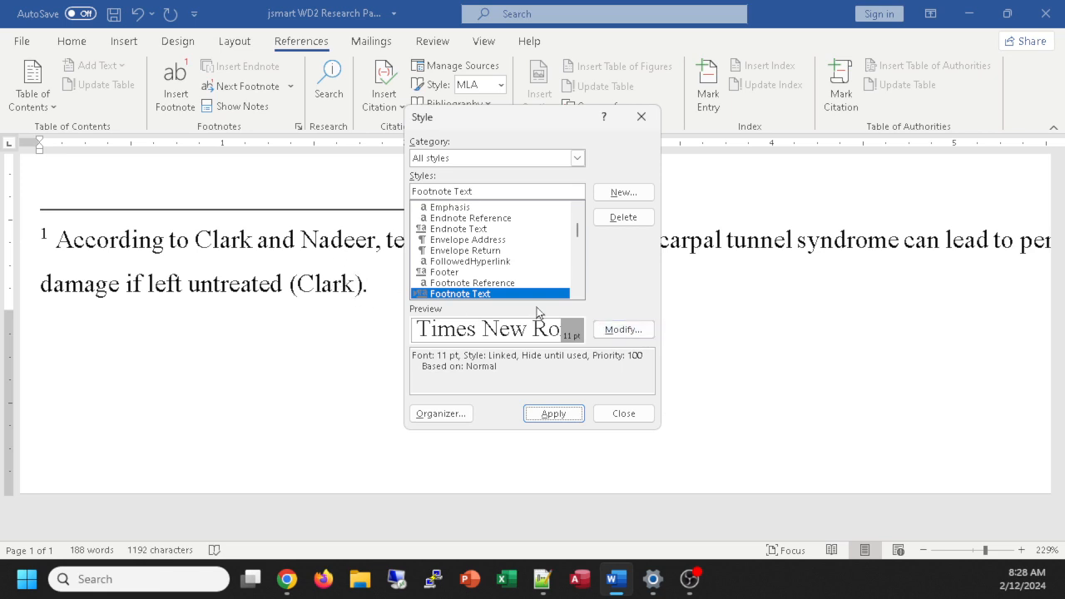
pyautogui.click(624, 332)
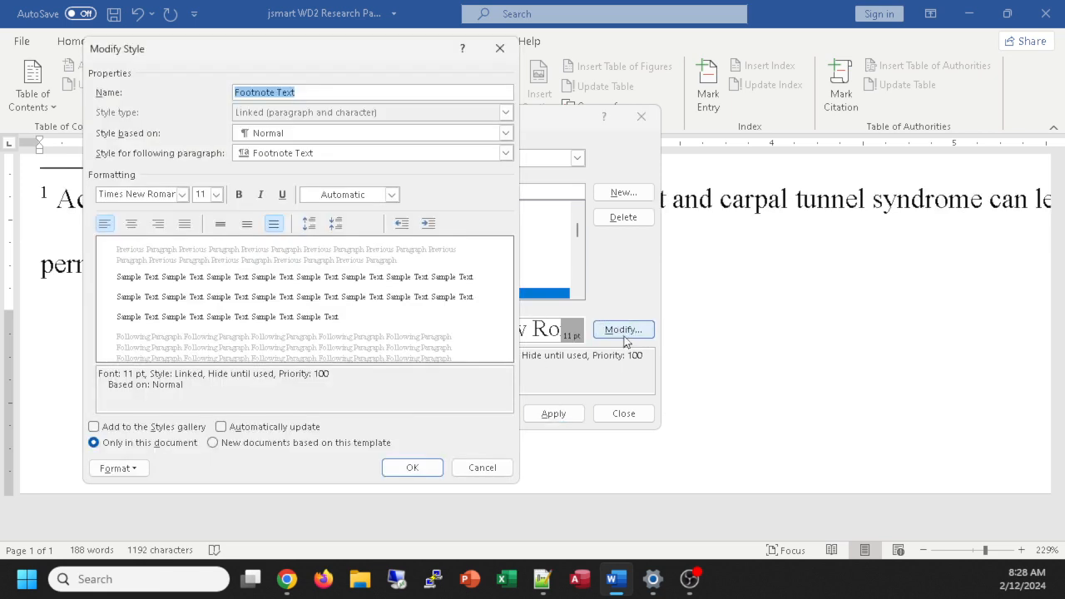
pyautogui.click(216, 195)
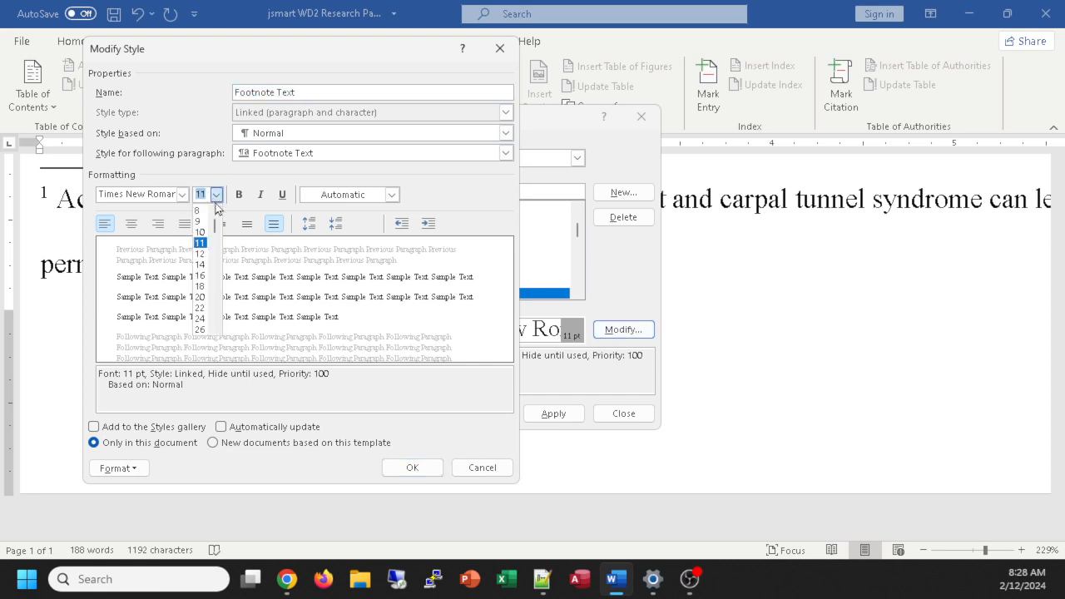
pyautogui.click(202, 252)
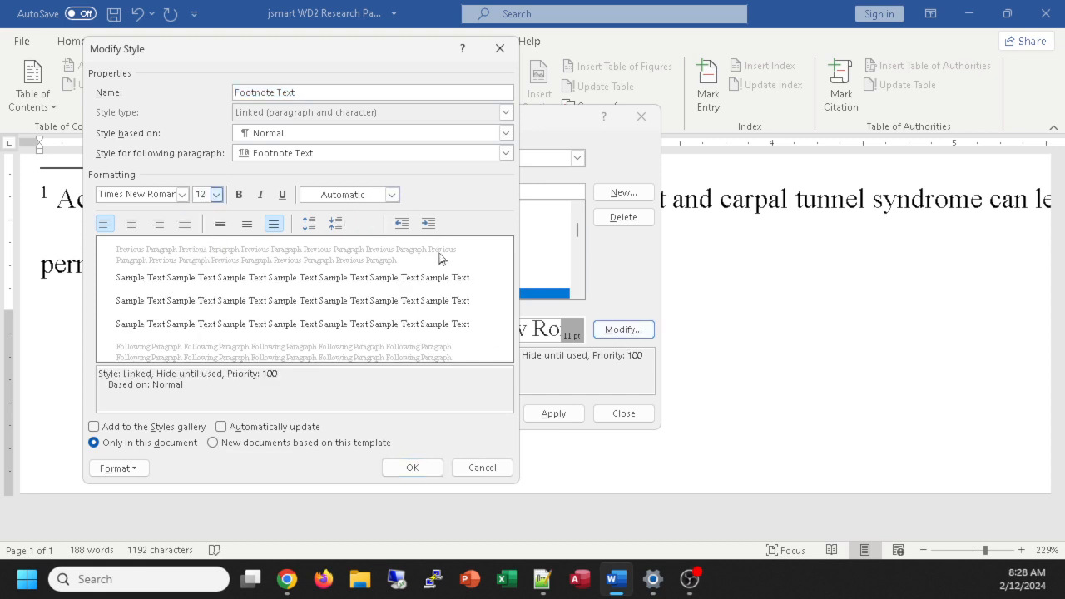
pyautogui.click(119, 470)
pyautogui.click(119, 470)
pyautogui.click(423, 472)
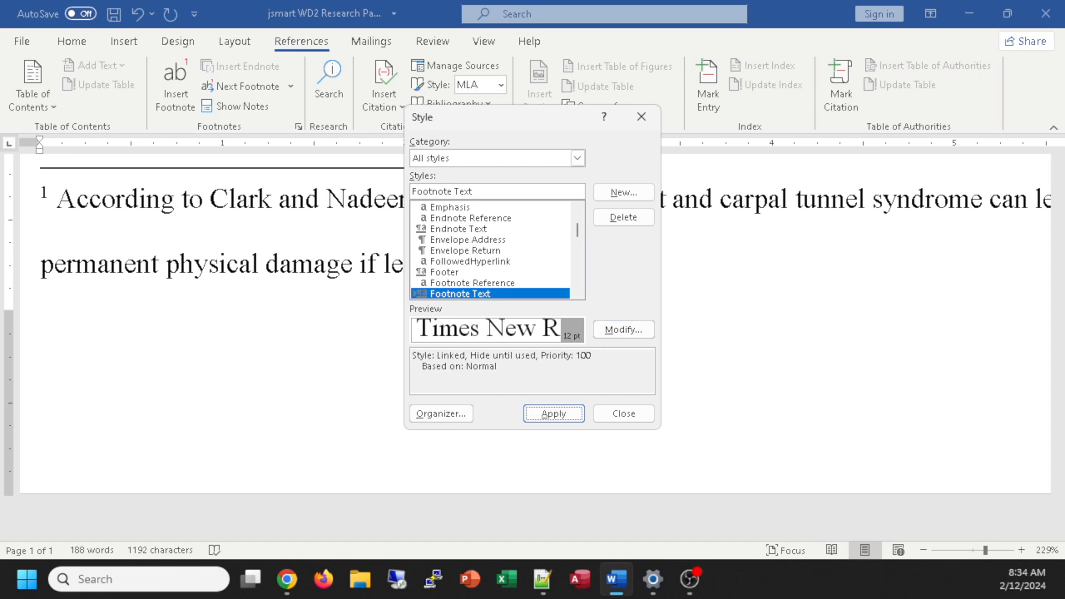
pyautogui.click(627, 334)
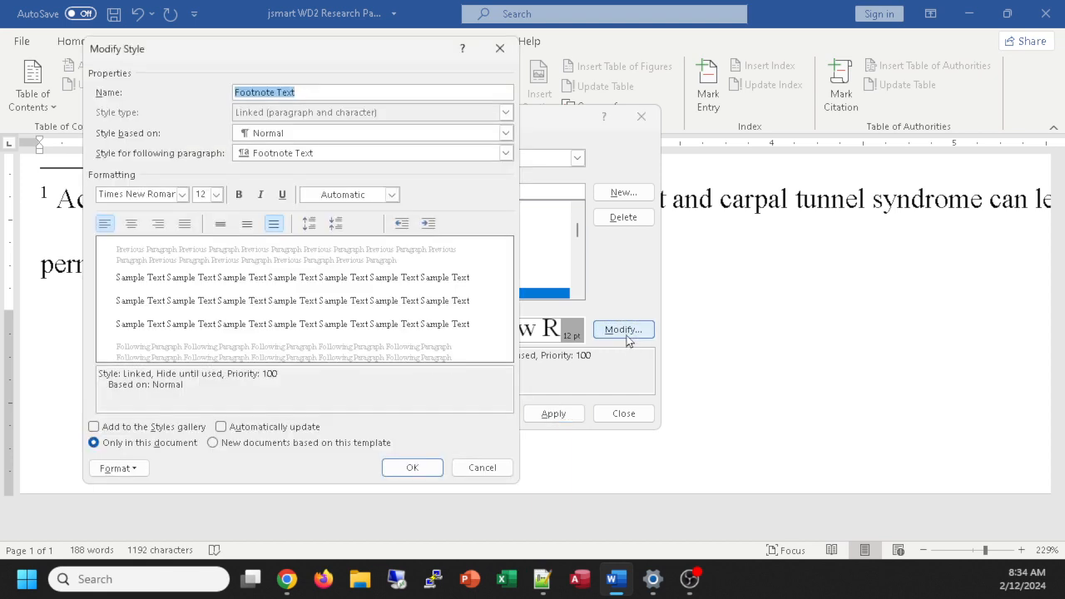
pyautogui.click(116, 468)
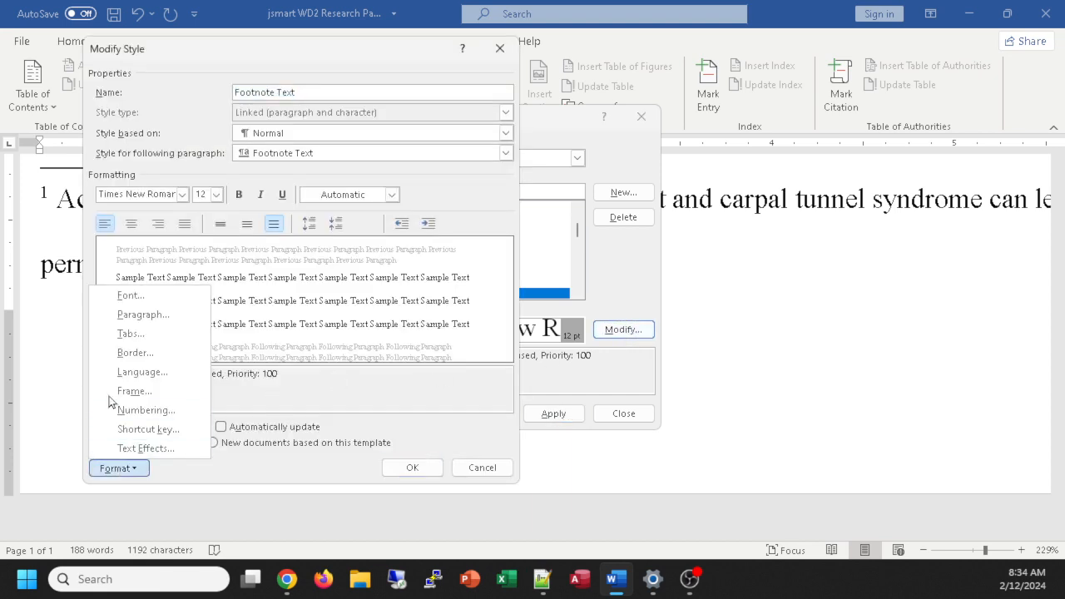
pyautogui.click(139, 318)
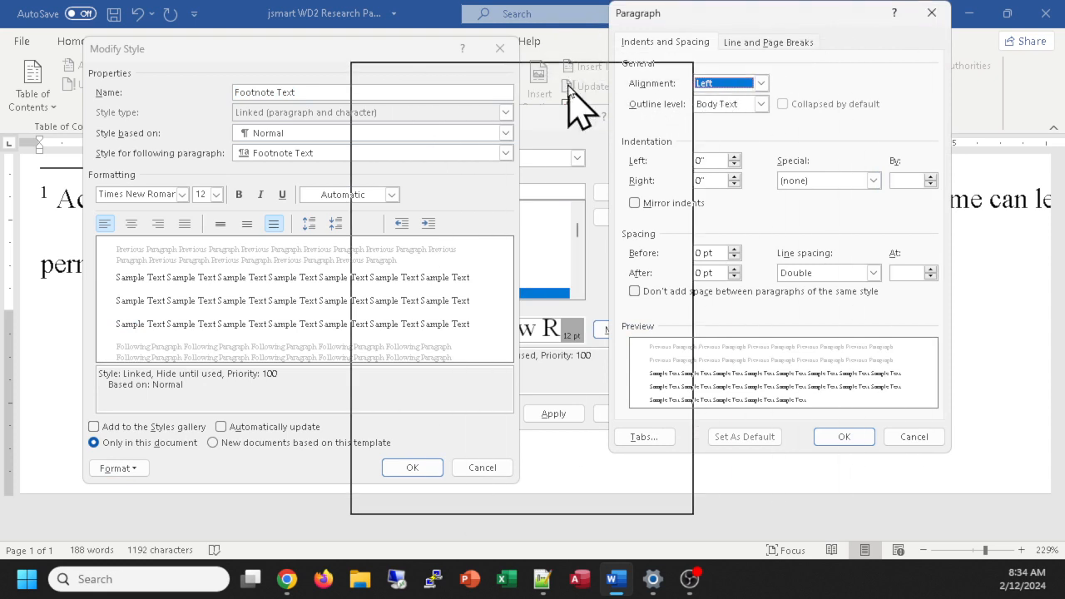
pyautogui.moveTo(569, 88); pyautogui.dragTo(569, 87)
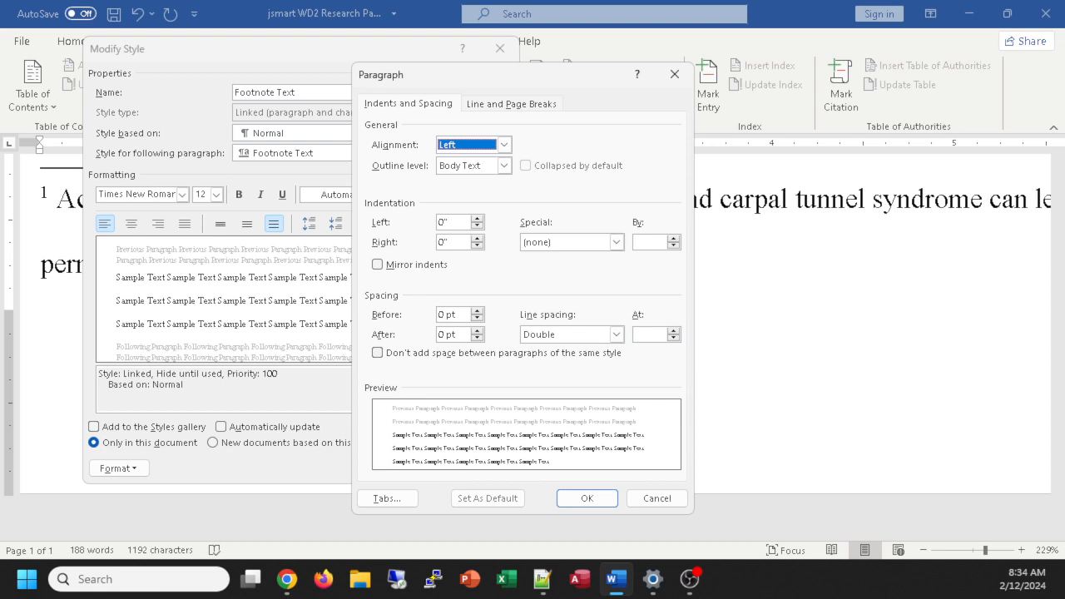
pyautogui.click(616, 241)
pyautogui.click(584, 269)
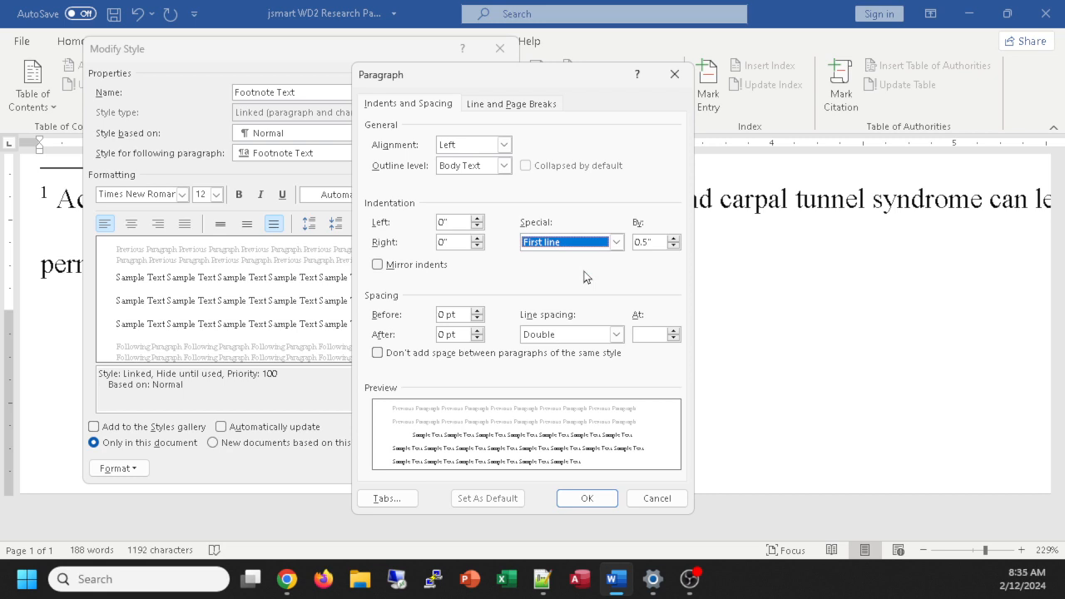
pyautogui.click(674, 74)
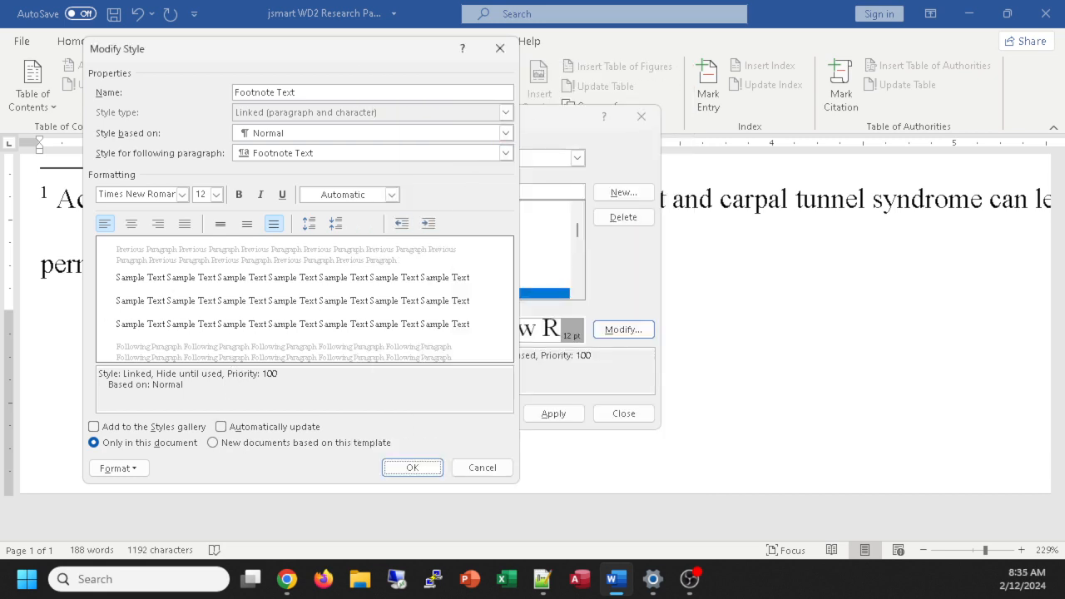
# Step: Apply the Footnote Text style to the footnote and save the document
pyautogui.click(412, 467)
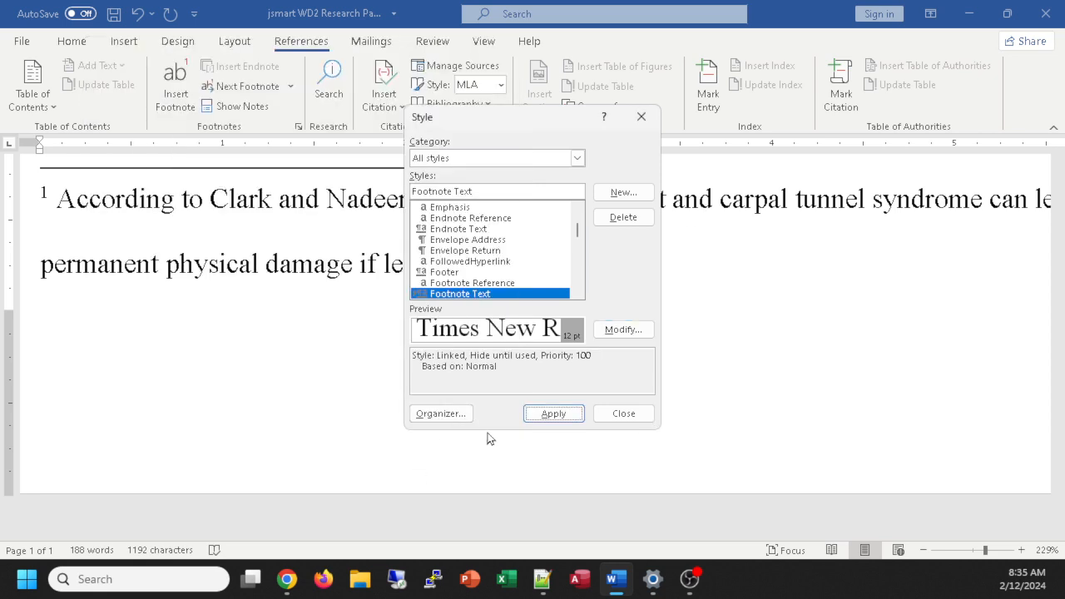
pyautogui.click(554, 413)
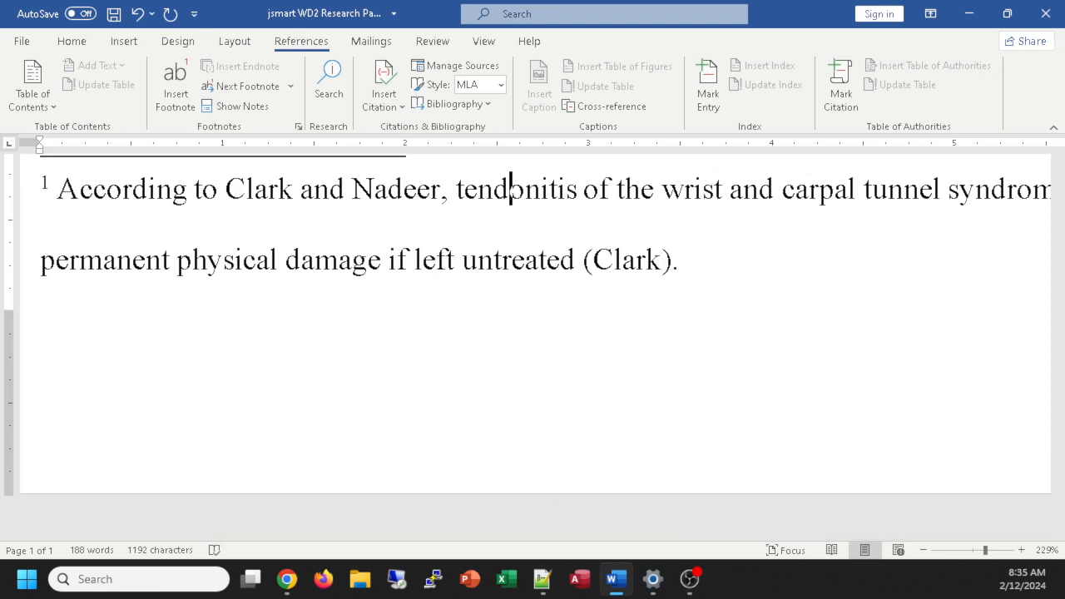
pyautogui.click(301, 16)
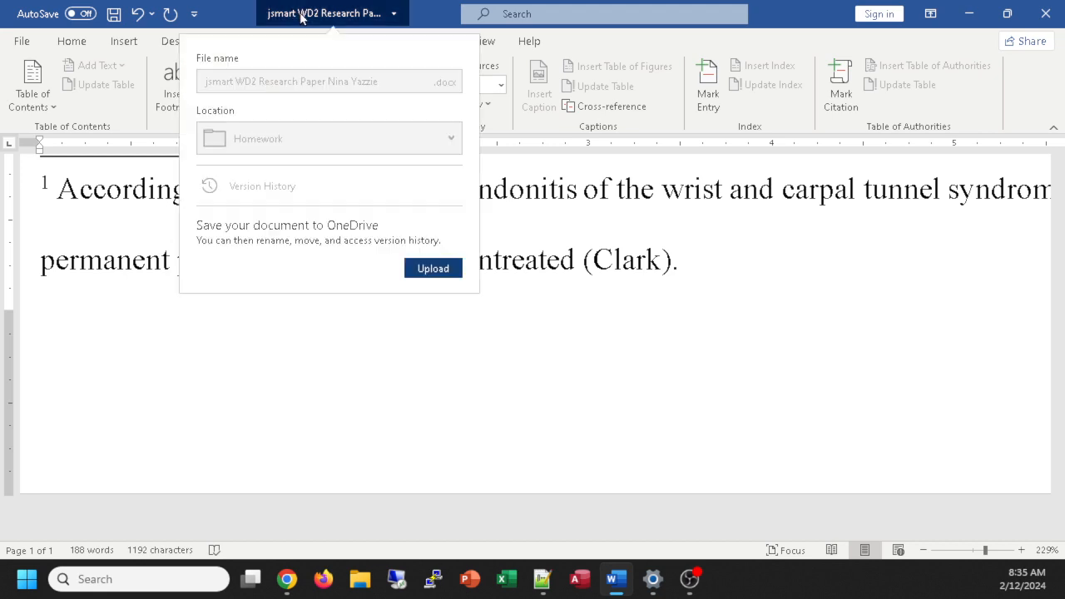
pyautogui.click(368, 424)
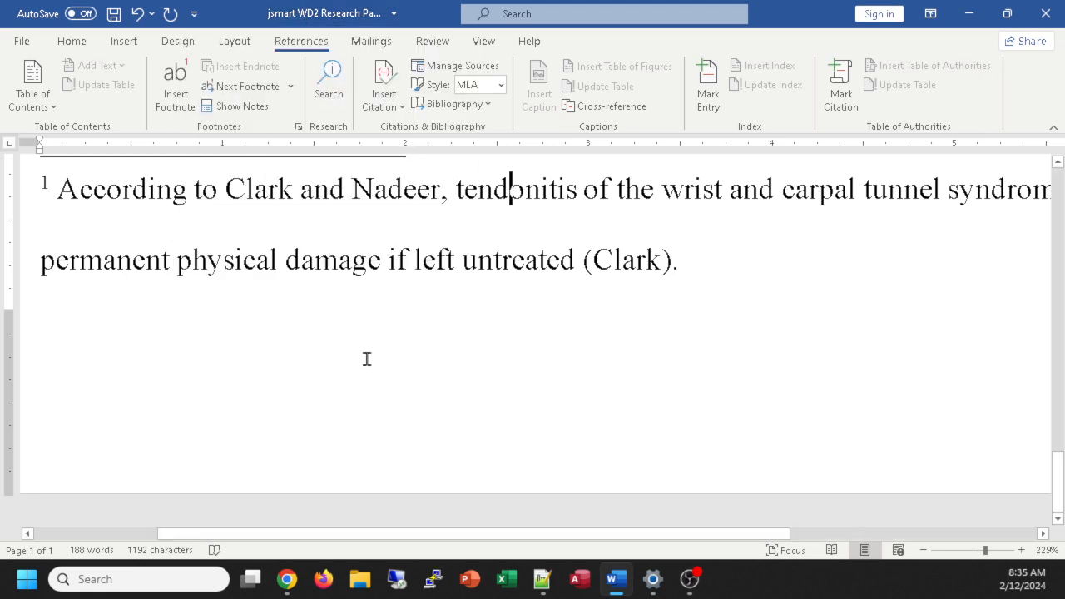
pyautogui.hotkey('ctrl', 's')
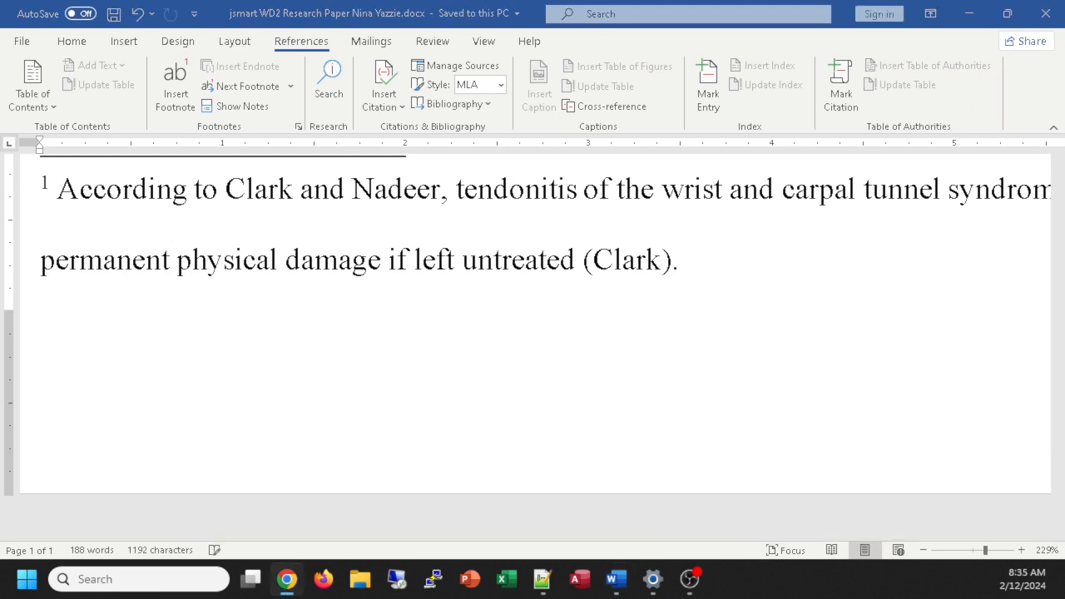
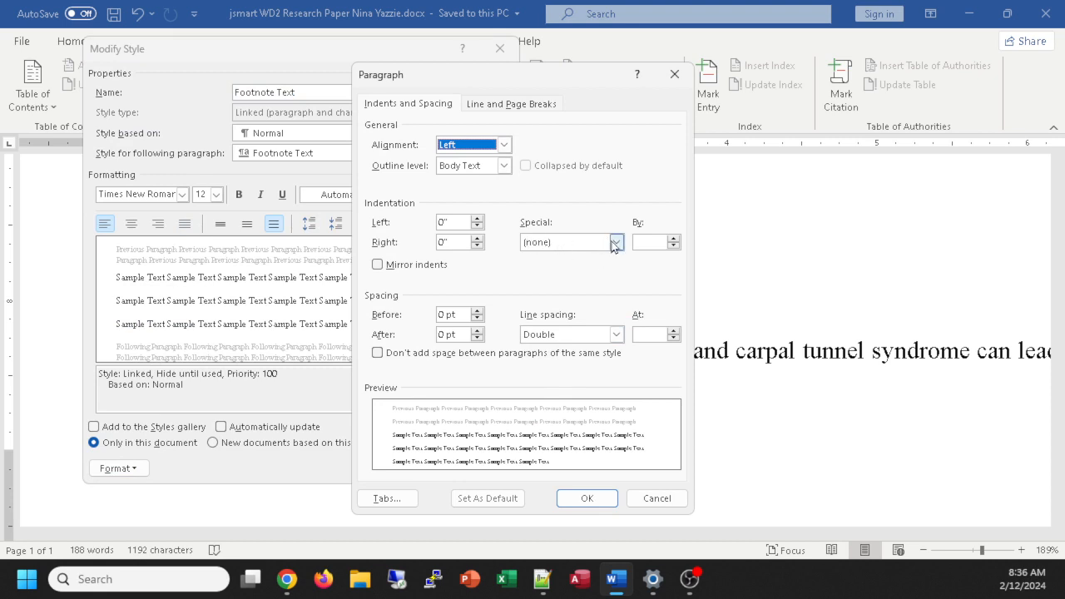
# Step: Give the Footnote Text style a first-line indent of 0.5" and apply the style to the footnote
pyautogui.click(615, 242)
pyautogui.click(612, 265)
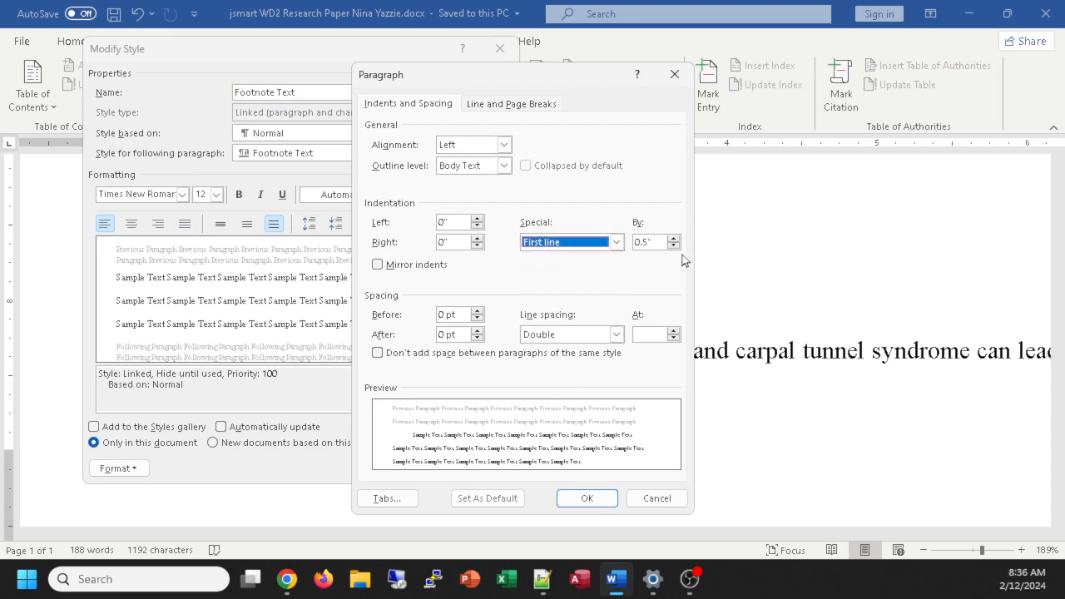
pyautogui.click(597, 505)
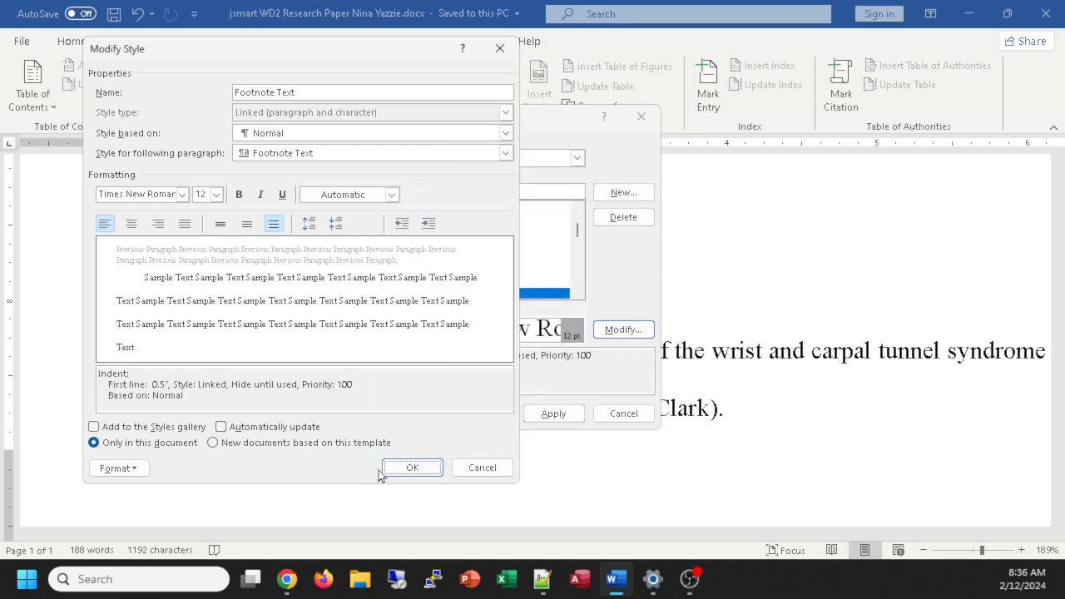
pyautogui.click(413, 468)
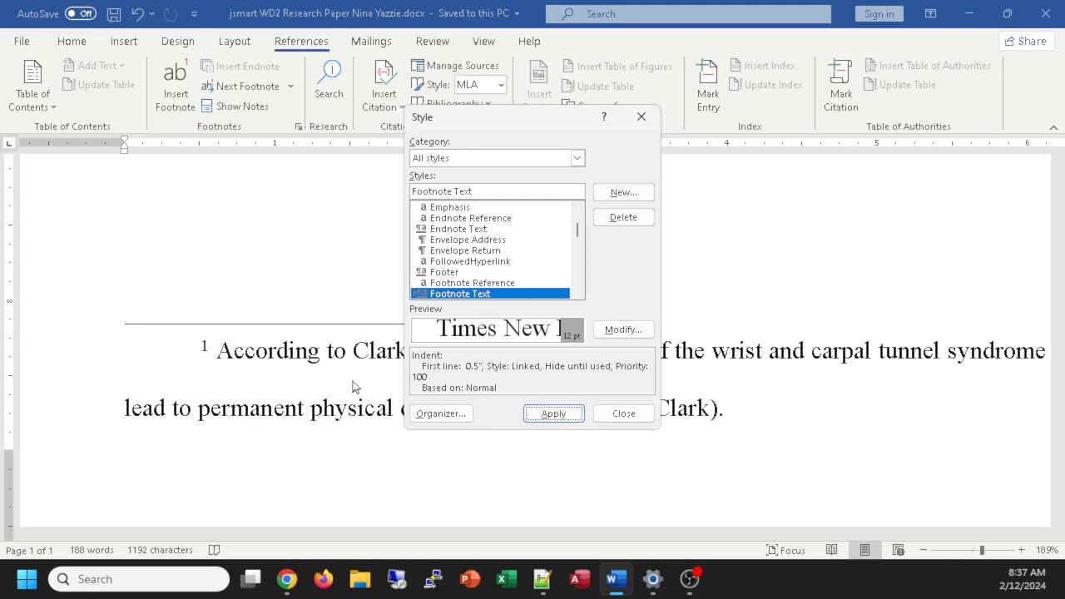
pyautogui.click(552, 414)
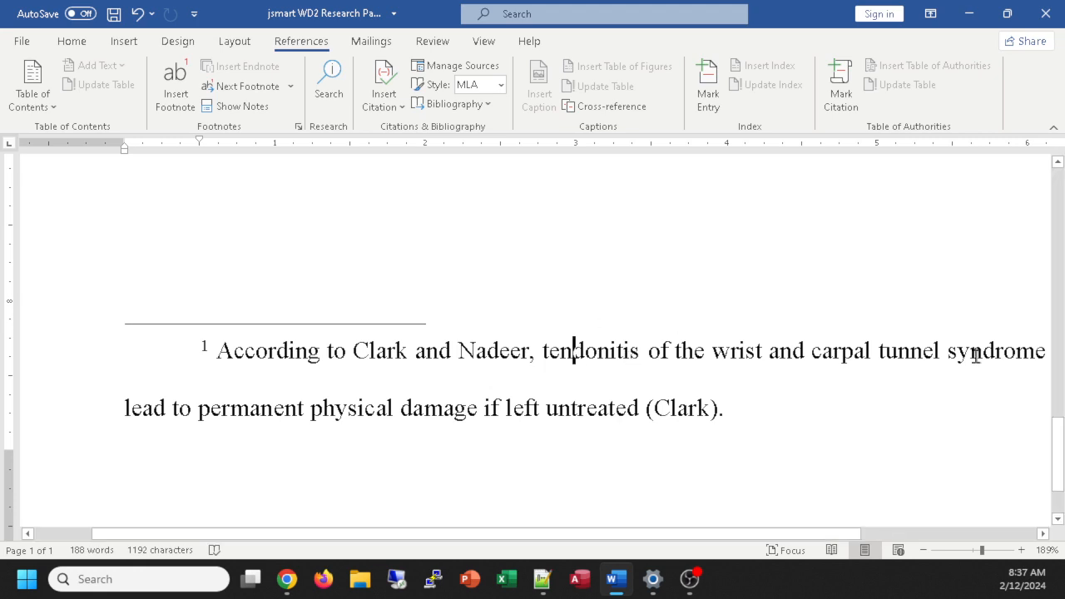
# Step: Open the source of the footnote's placeholder citation for editing and set its type to Book
pyautogui.hotkey('alt', 'Tab')
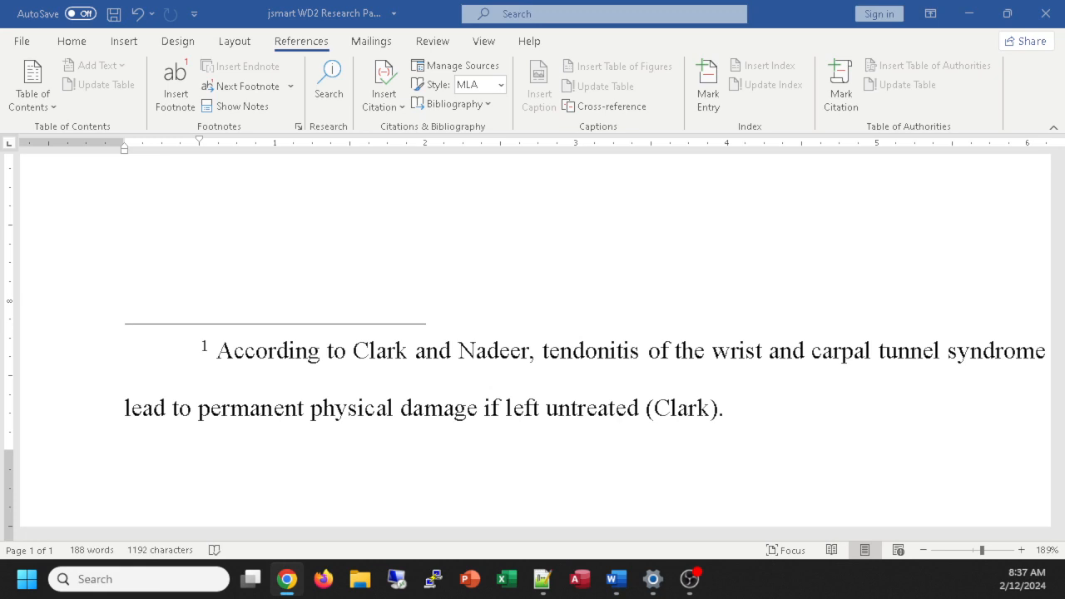
pyautogui.click(684, 416)
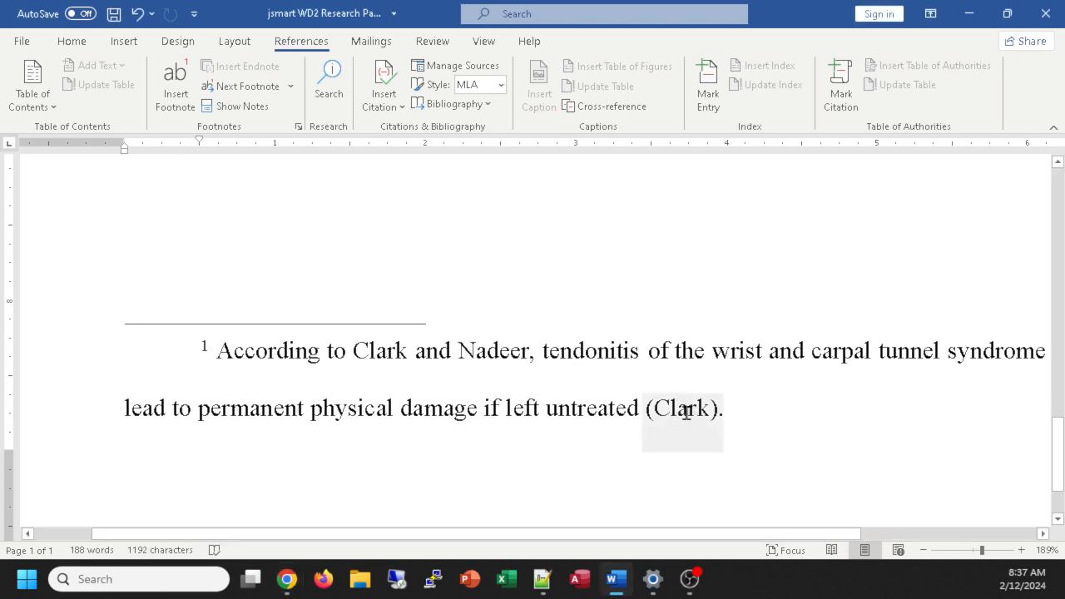
pyautogui.click(706, 411)
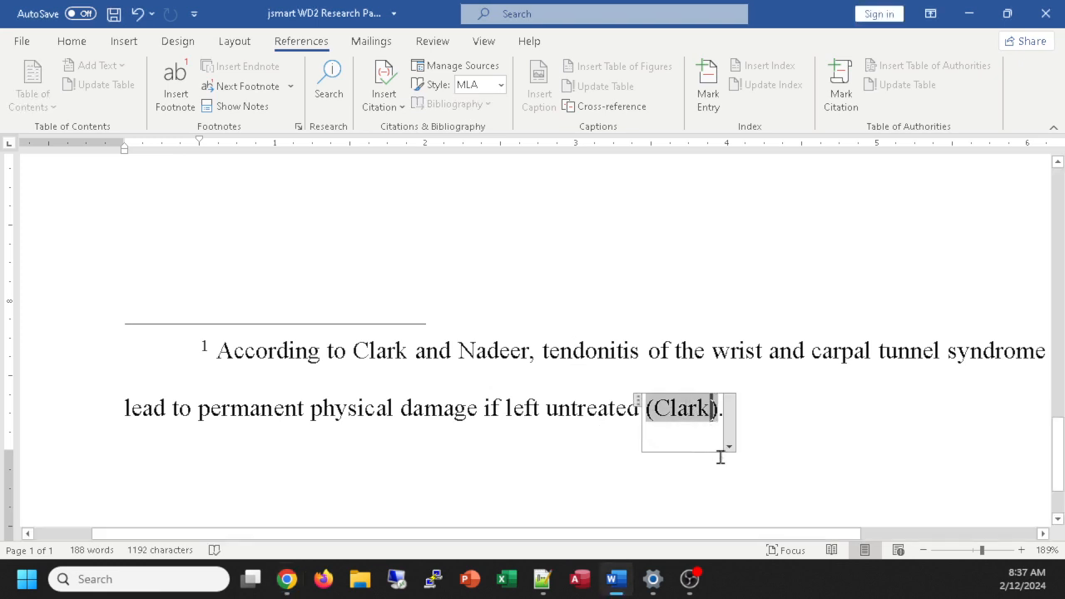
pyautogui.click(731, 450)
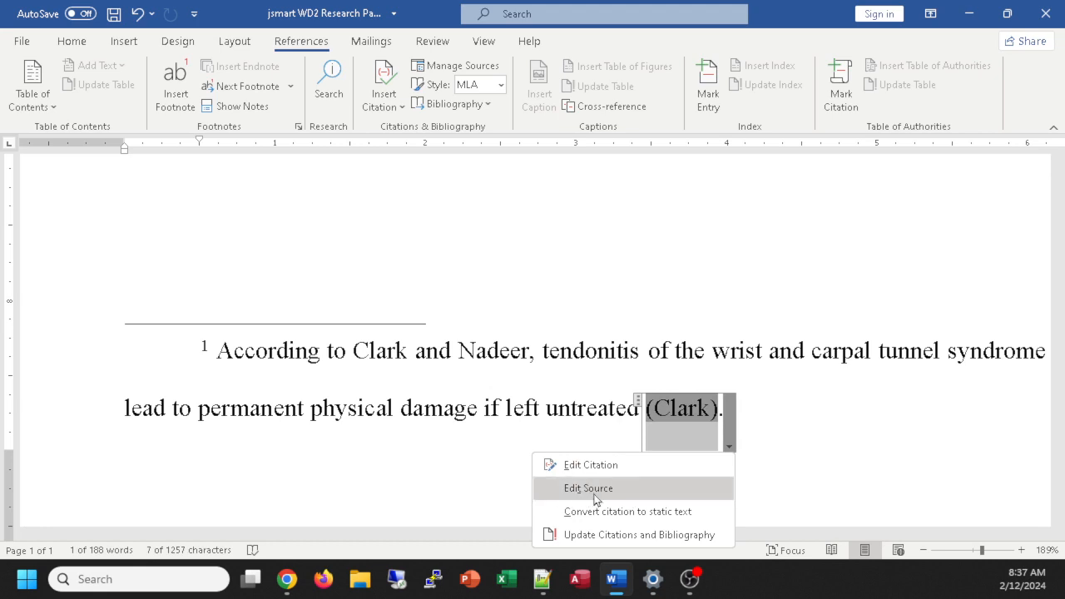
pyautogui.click(762, 425)
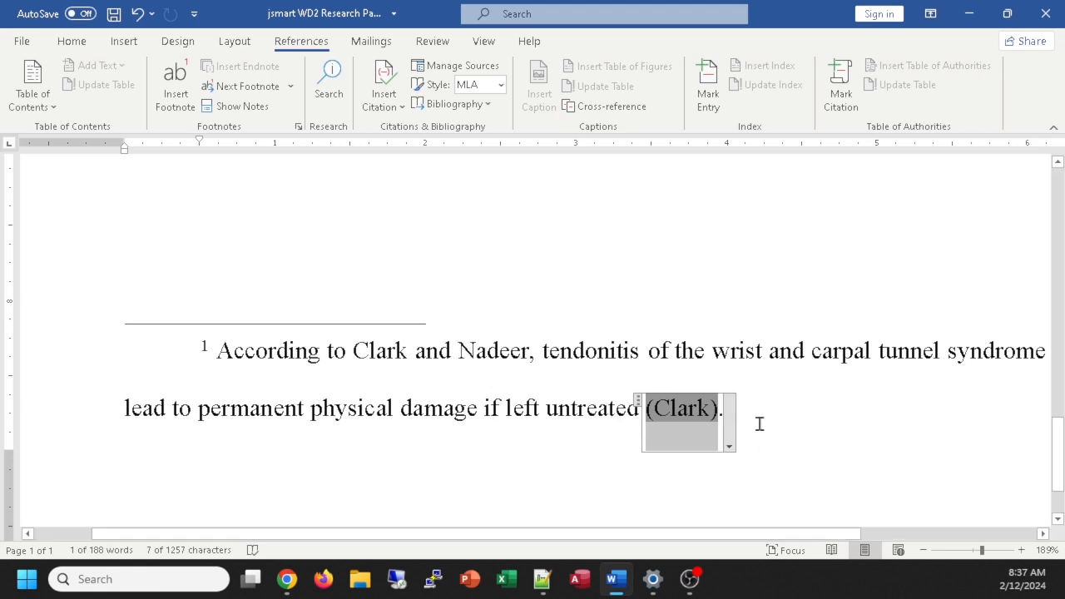
pyautogui.click(507, 407)
pyautogui.click(682, 409)
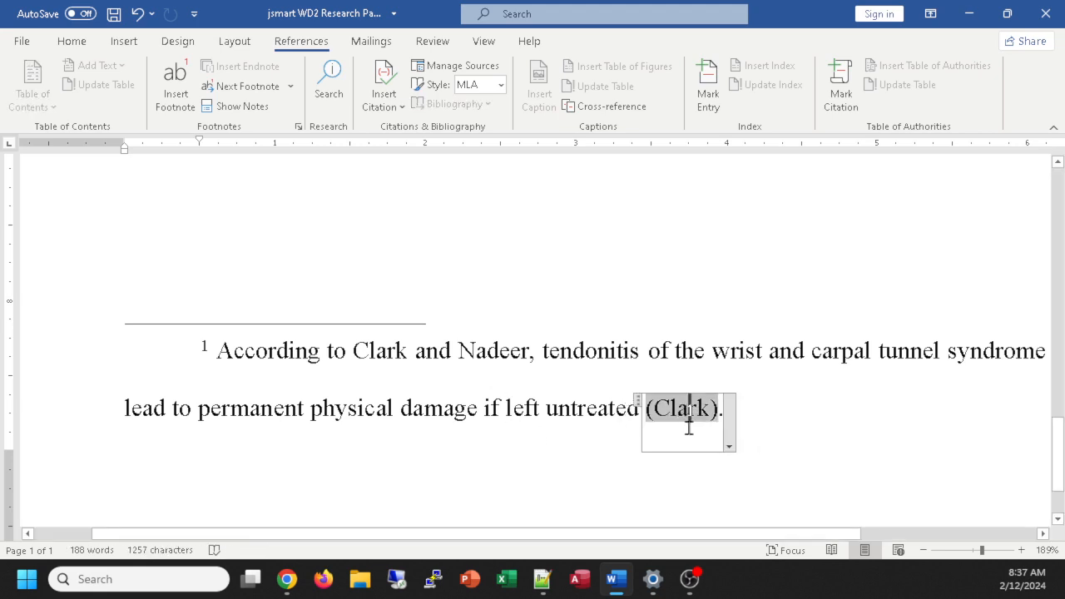
pyautogui.click(729, 447)
pyautogui.click(591, 489)
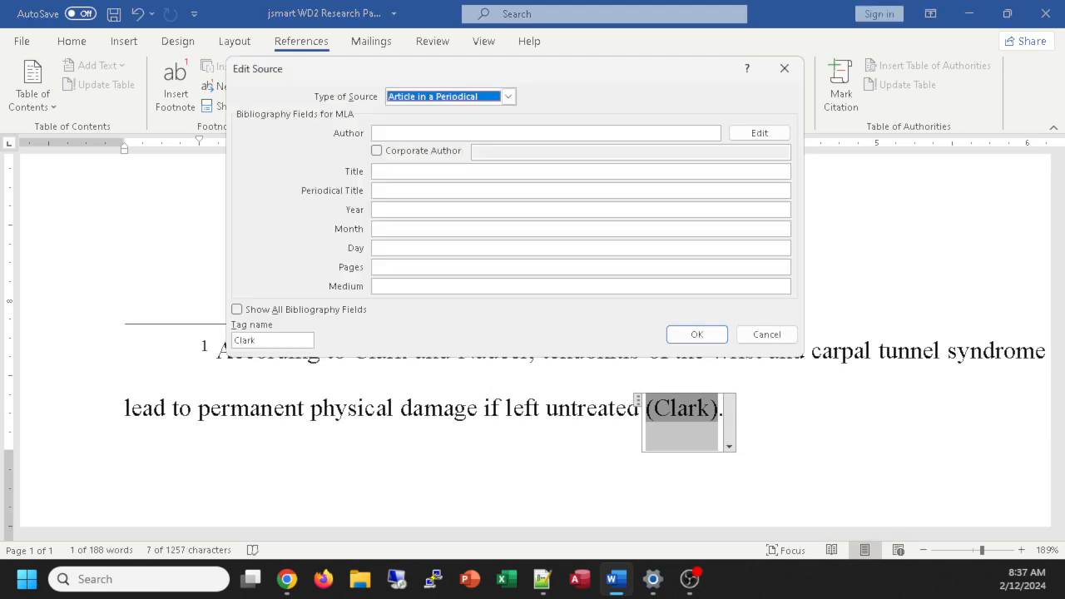
pyautogui.hotkey('alt', 'Tab')
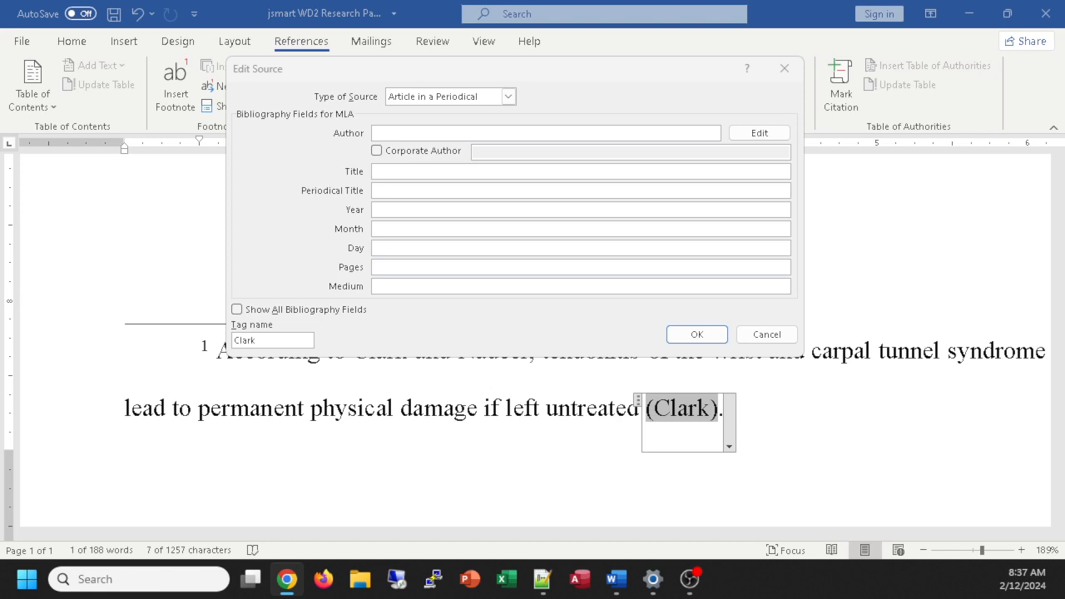
pyautogui.click(508, 96)
pyautogui.click(391, 113)
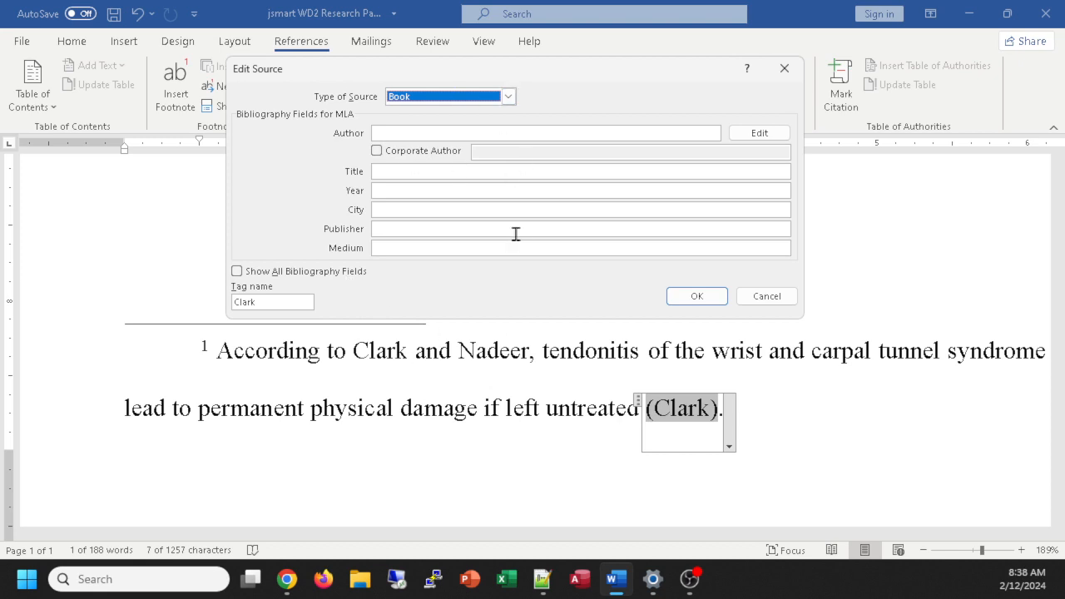
# Step: Add the book's first author to the source's name list with last, first and middle name
pyautogui.click(428, 132)
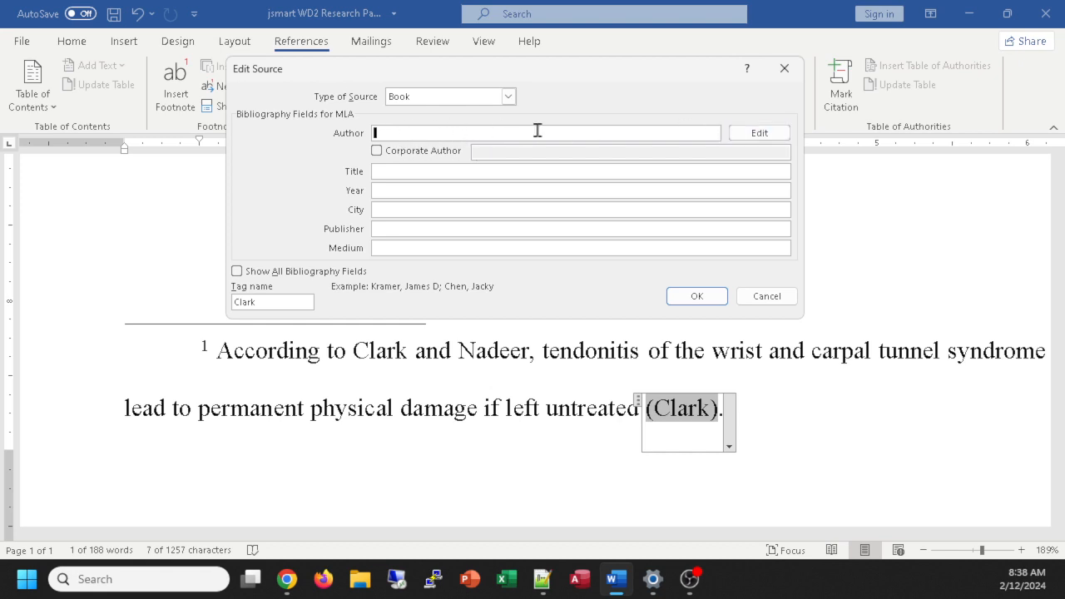
pyautogui.click(759, 136)
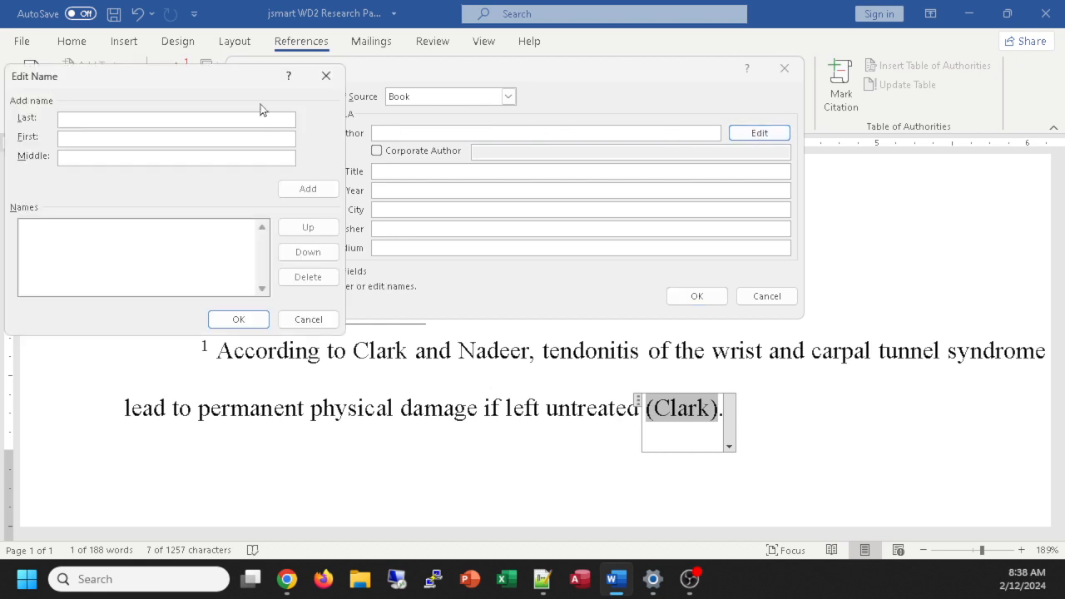
pyautogui.moveTo(204, 76); pyautogui.dragTo(689, 102)
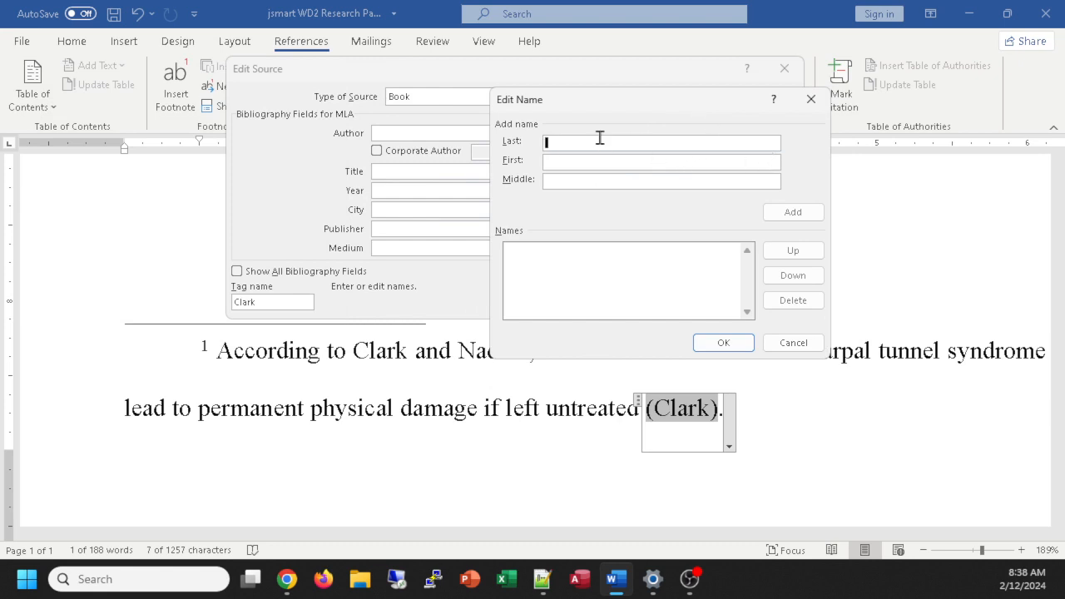
pyautogui.write('Clark')
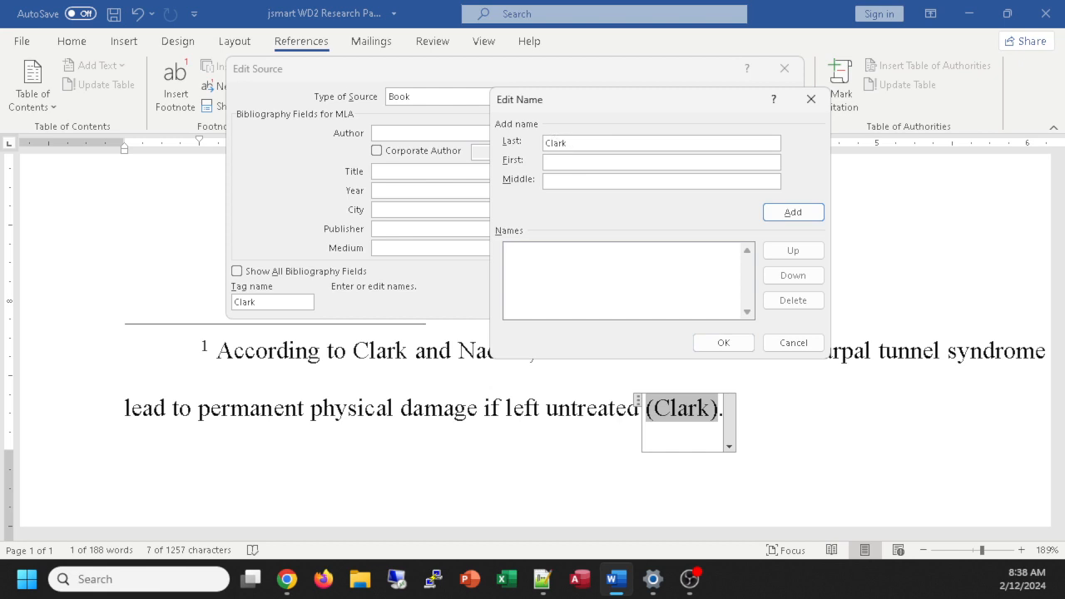
pyautogui.press('Tab')
pyautogui.write('Addison')
pyautogui.press('Tab')
pyautogui.write('Le')
pyautogui.click(812, 218)
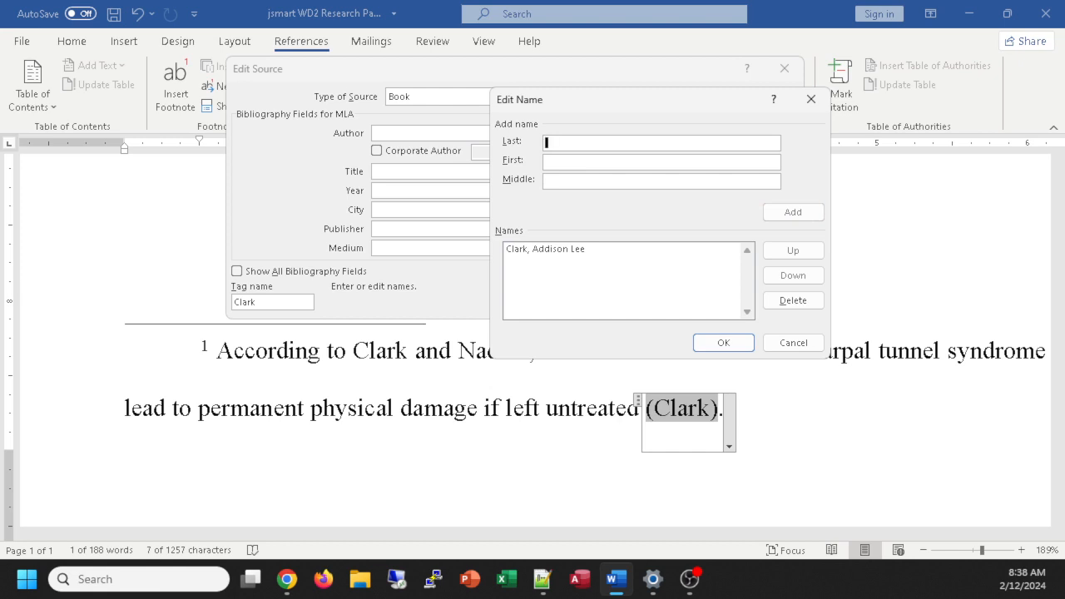
# Step: Add the second author's last, first and middle name to the list and accept both authors for the source
pyautogui.click(571, 141)
pyautogui.write('Nadeer')
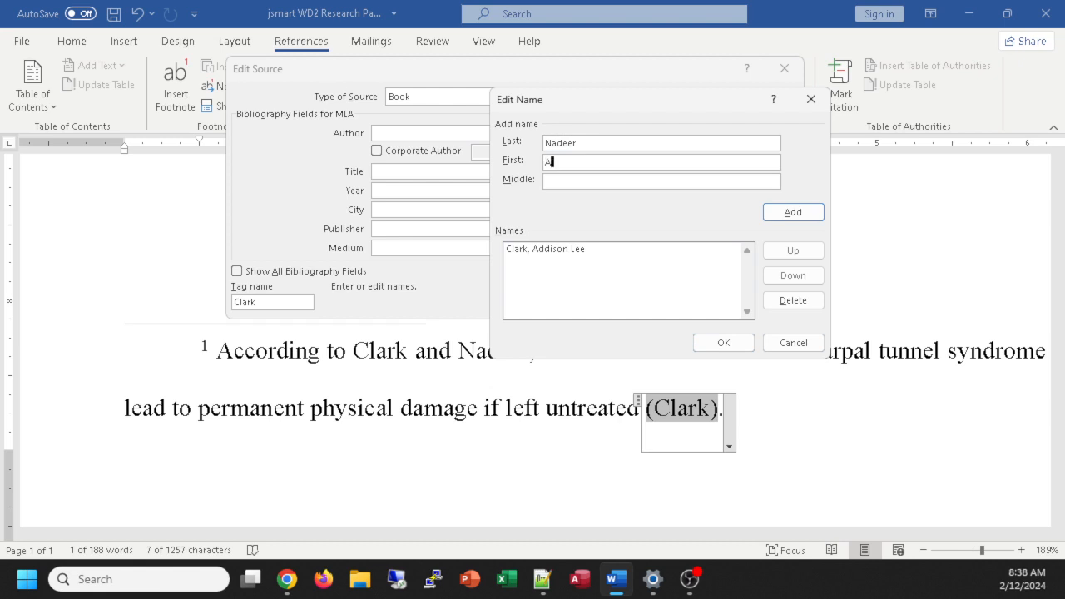
pyautogui.write('Aisha')
pyautogui.press('Tab')
pyautogui.write('Sa')
pyautogui.click(800, 218)
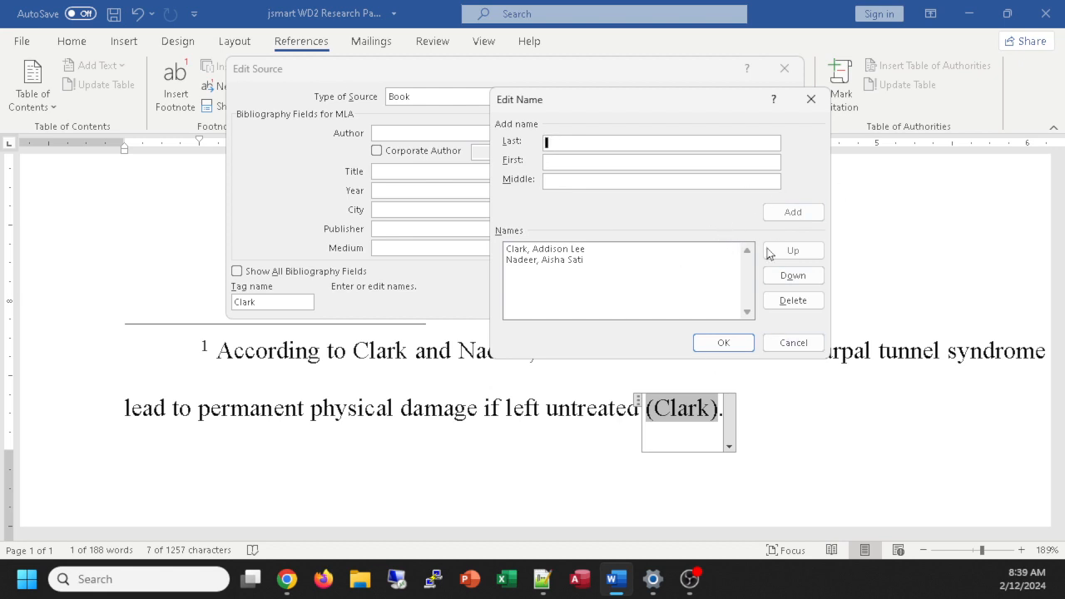
pyautogui.click(722, 343)
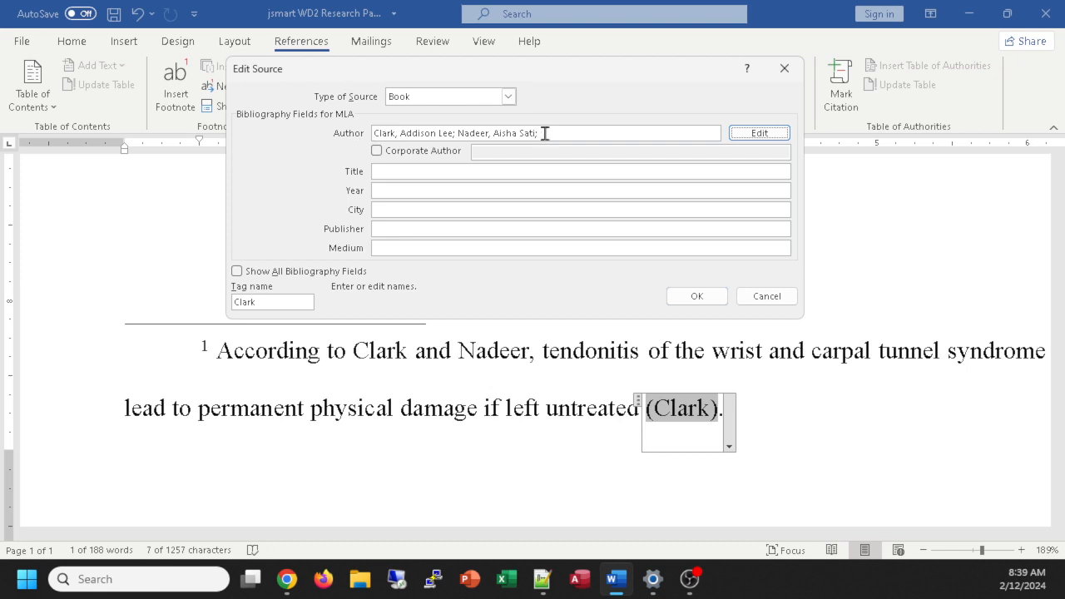
# Step: Reopen the list of author names for the book source to check the entries
pyautogui.moveTo(545, 134); pyautogui.dragTo(346, 130)
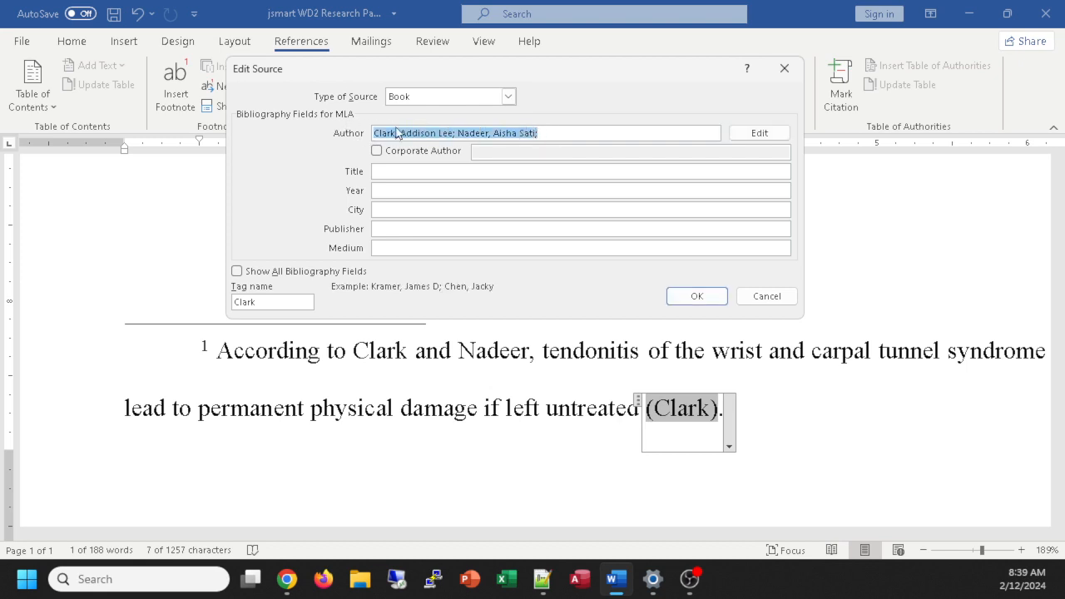
pyautogui.click(748, 136)
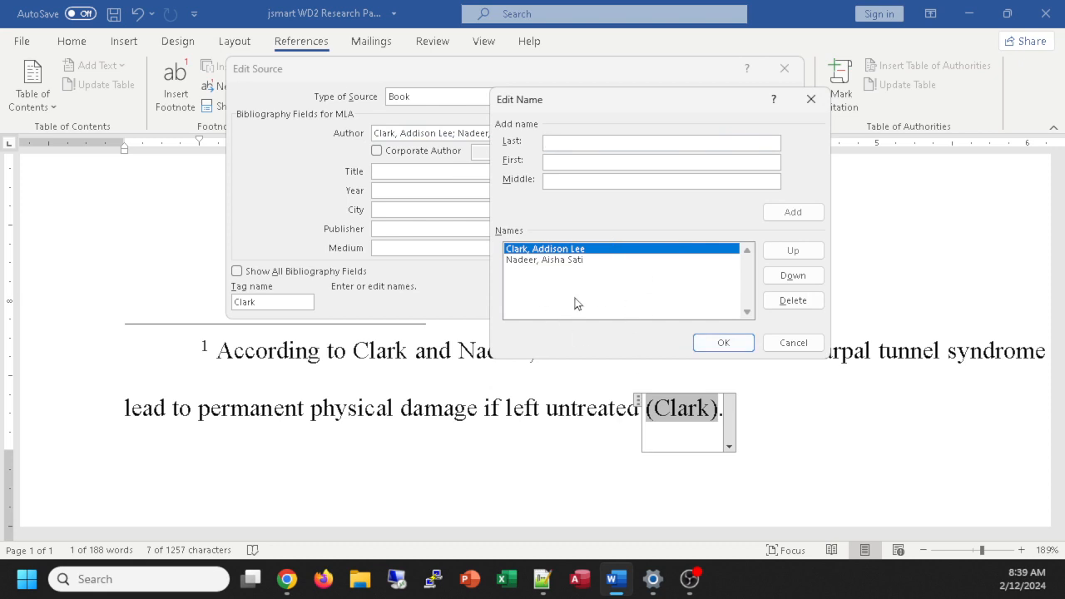
pyautogui.click(740, 341)
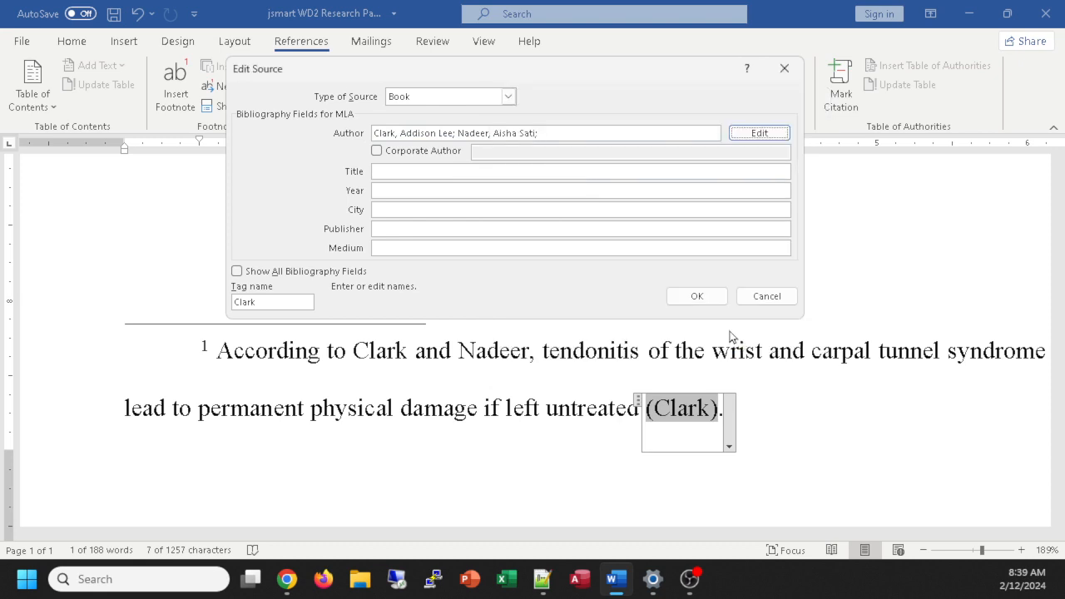
# Step: Enter Repetitive Strain Injuries as the title of the book source
pyautogui.click(418, 169)
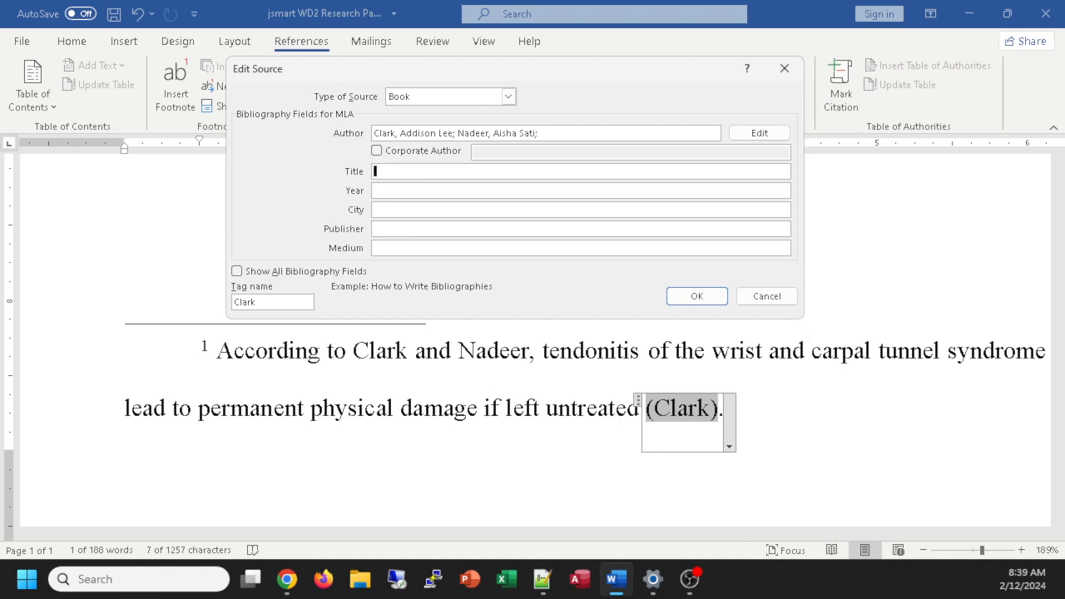
pyautogui.hotkey('alt', 'Tab')
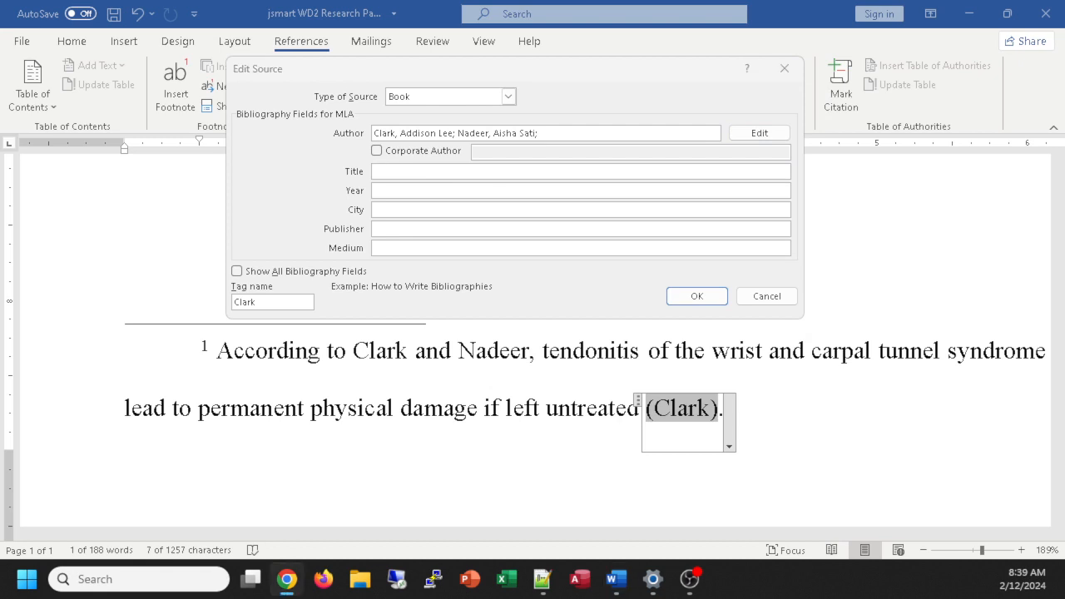
pyautogui.click(391, 173)
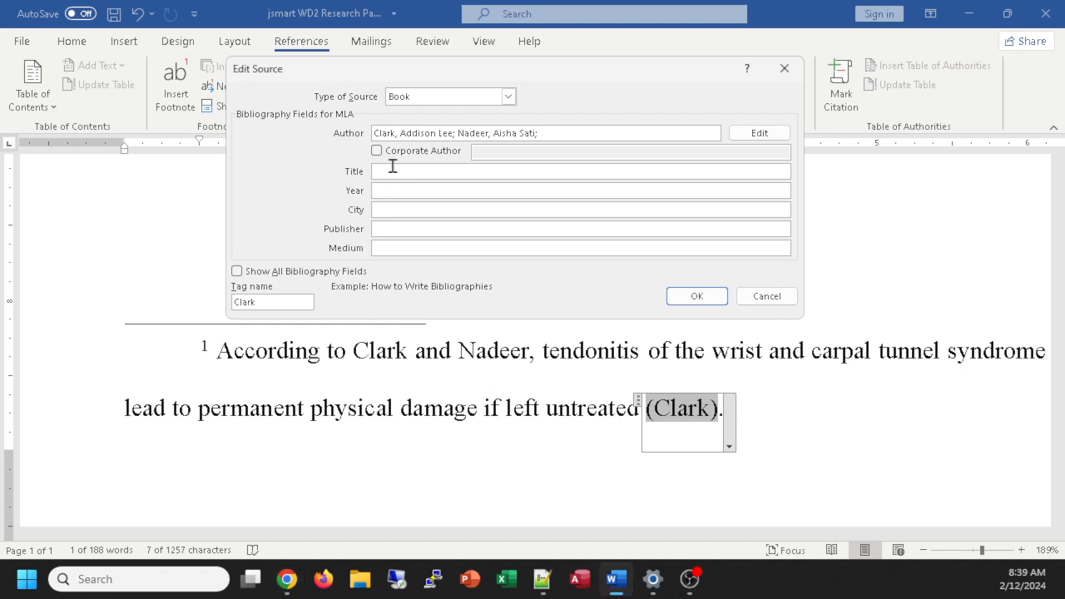
pyautogui.write('Repetel')
pyautogui.write('tive Strain')
pyautogui.write(' Injur')
pyautogui.write('ies')
pyautogui.press('Tab')
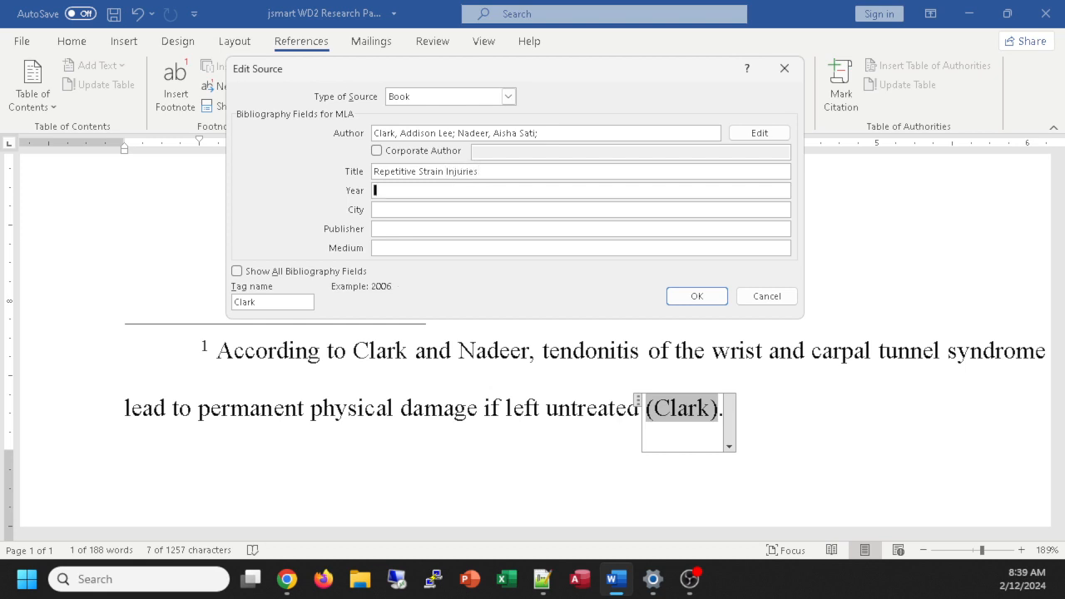
# Step: Complete the book source with year 2021, city Boston, publisher Lighthouse Publishing and medium Print
pyautogui.write('2021')
pyautogui.press('Tab')
pyautogui.write('Boston')
pyautogui.press('Tab')
pyautogui.write('Lighthouse')
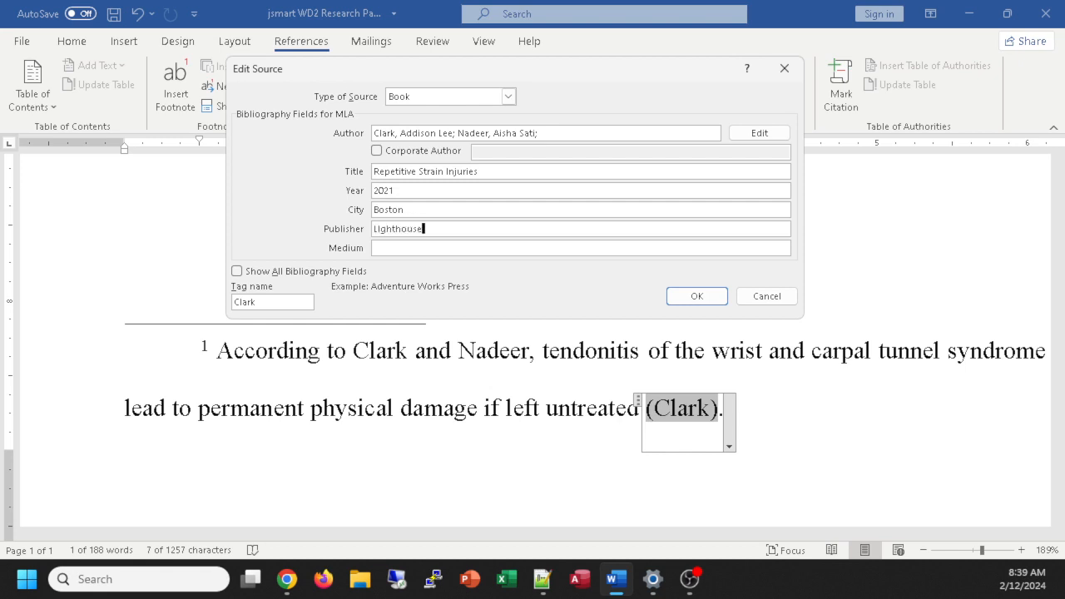
pyautogui.write(' Publishing')
pyautogui.press('Tab')
pyautogui.write('Print')
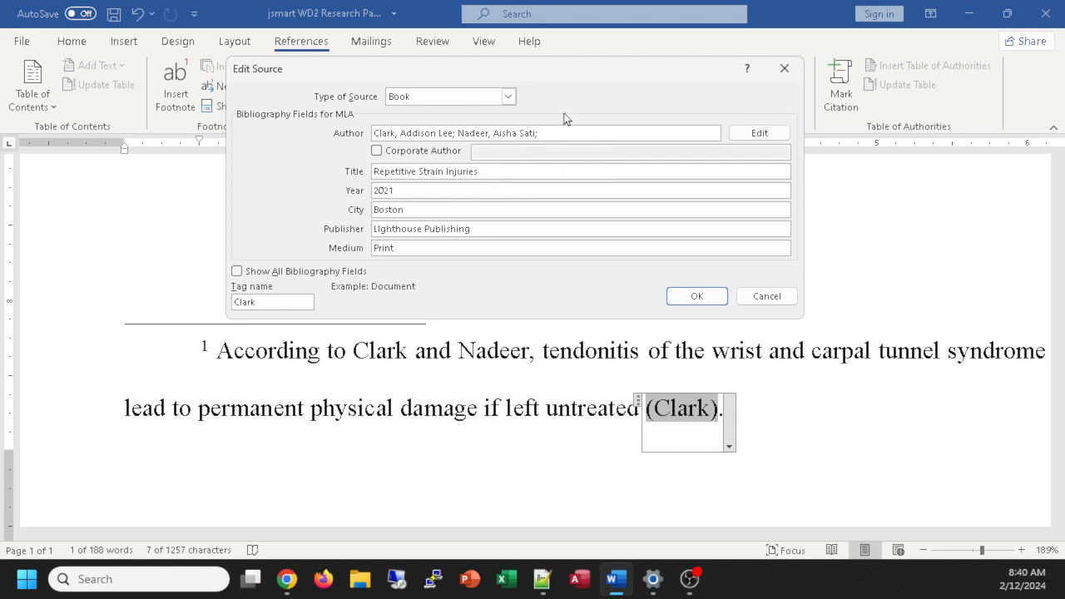
# Step: Switch the source type to Journal Article and back to Book to compare their bibliography fields
pyautogui.click(508, 97)
pyautogui.click(420, 128)
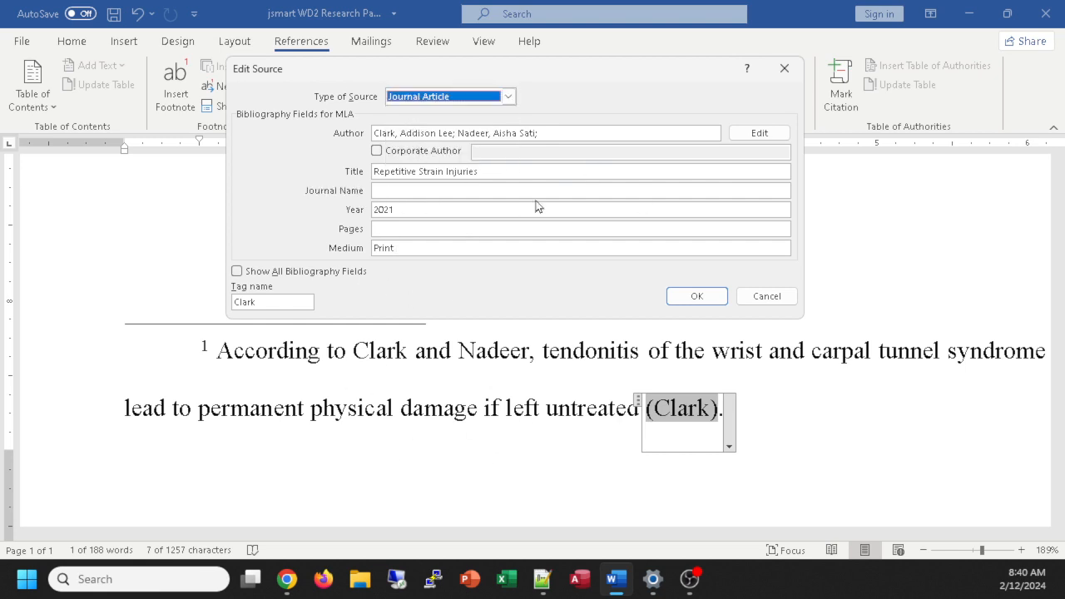
pyautogui.click(507, 97)
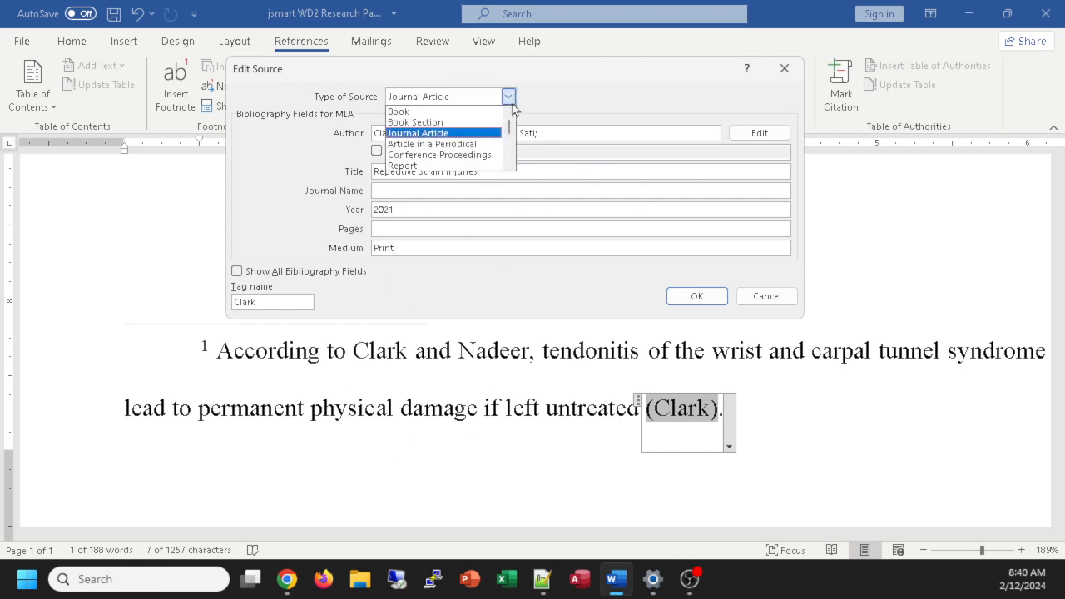
pyautogui.click(428, 111)
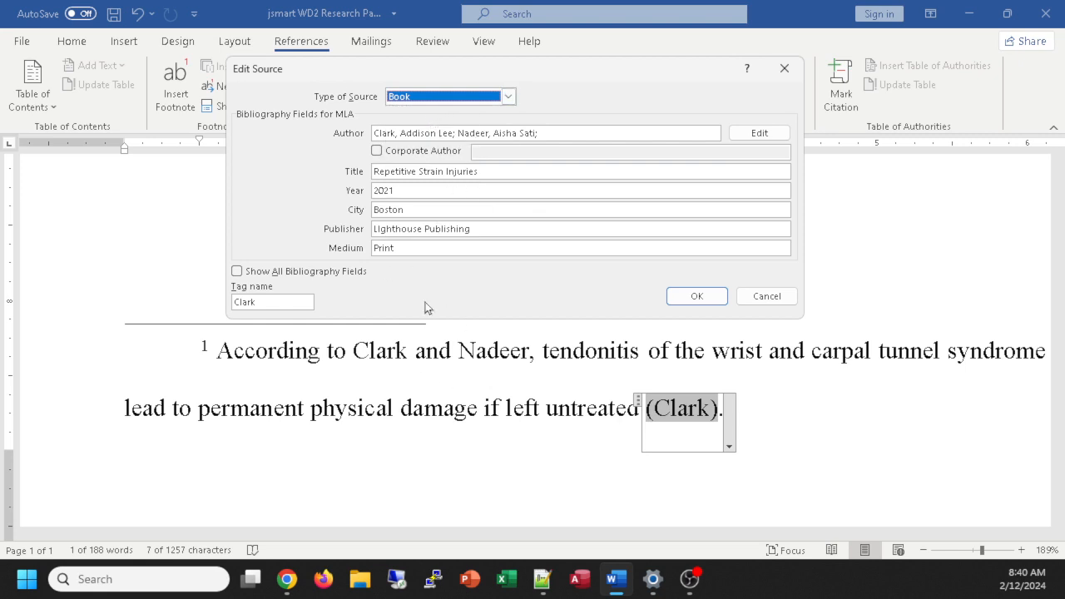
# Step: Show all bibliography fields for the book source, then restore the short field list
pyautogui.click(237, 271)
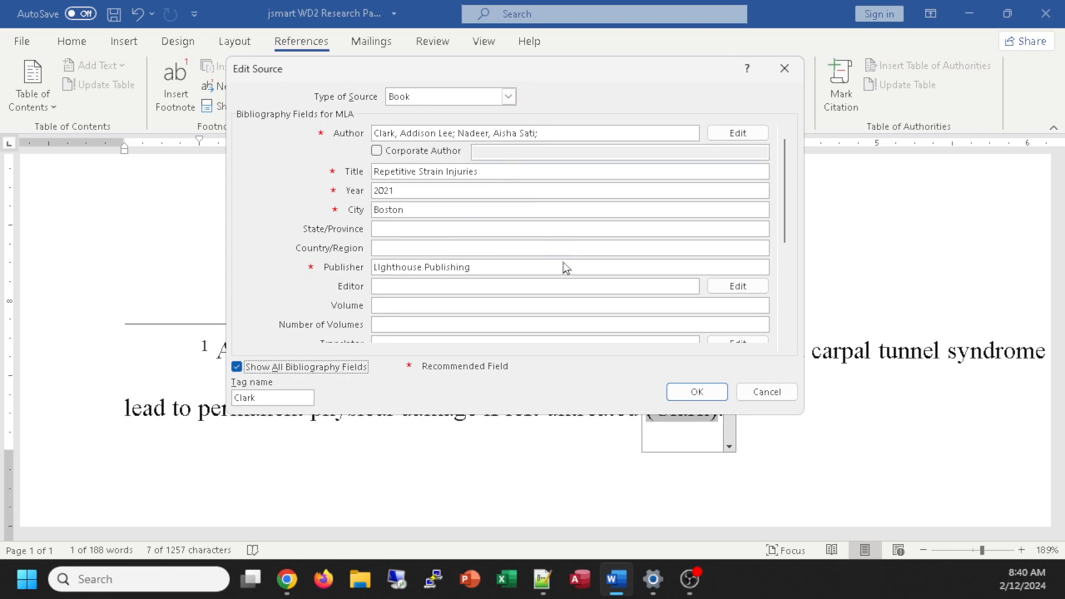
pyautogui.moveTo(788, 168); pyautogui.dragTo(718, 191)
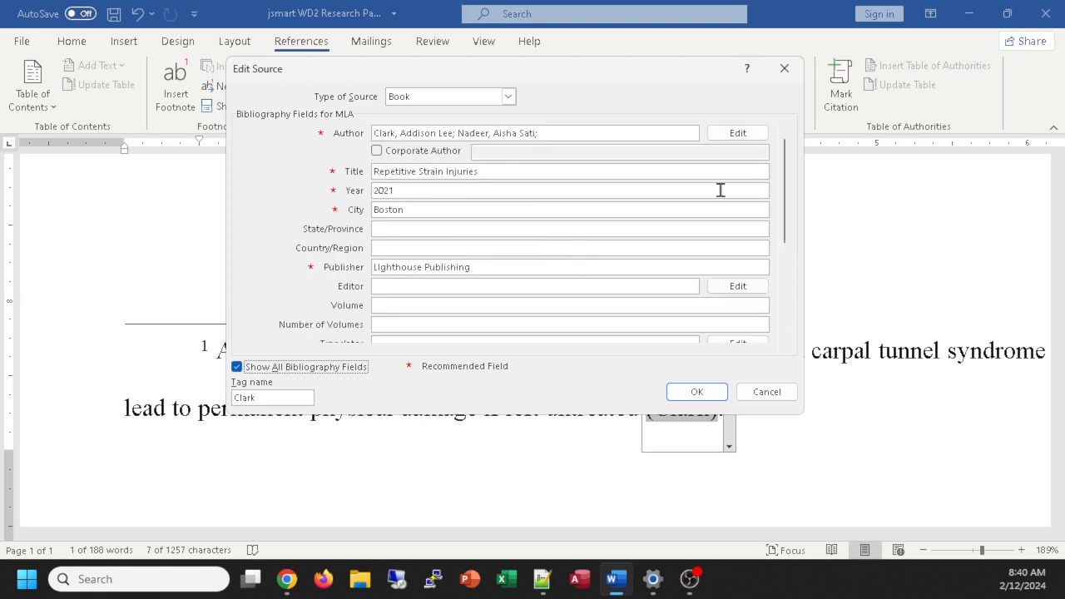
pyautogui.click(236, 367)
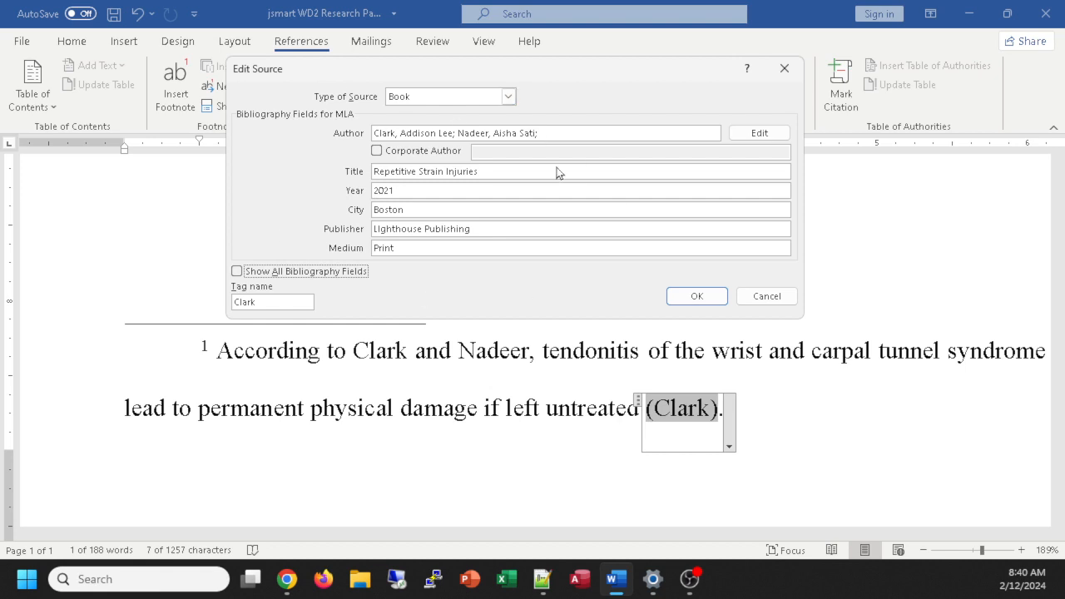
# Step: Accept the completed book source for the footnote's citation
pyautogui.click(691, 297)
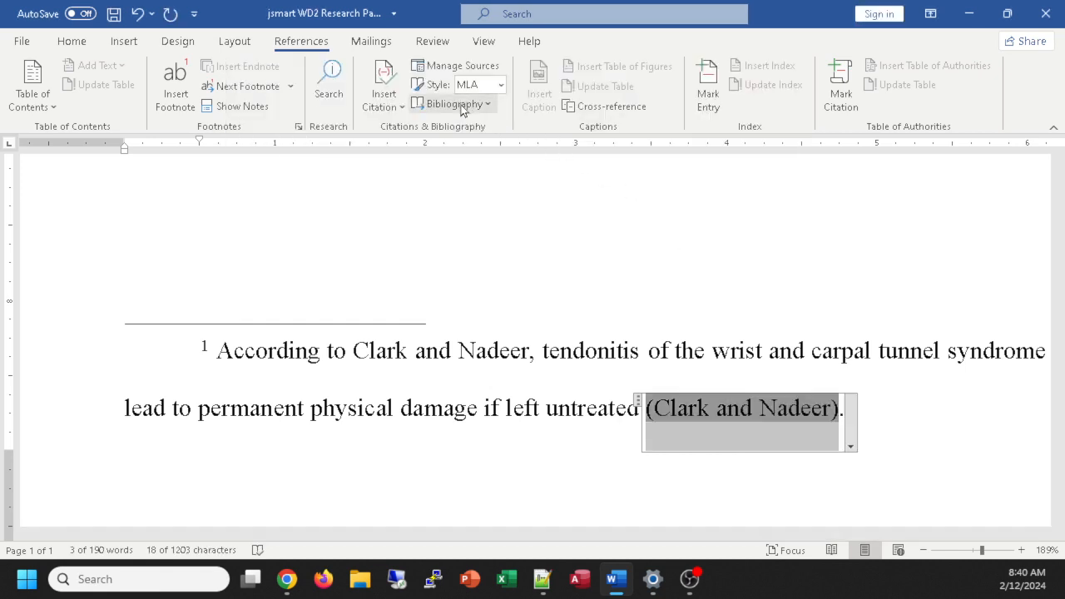
pyautogui.click(888, 421)
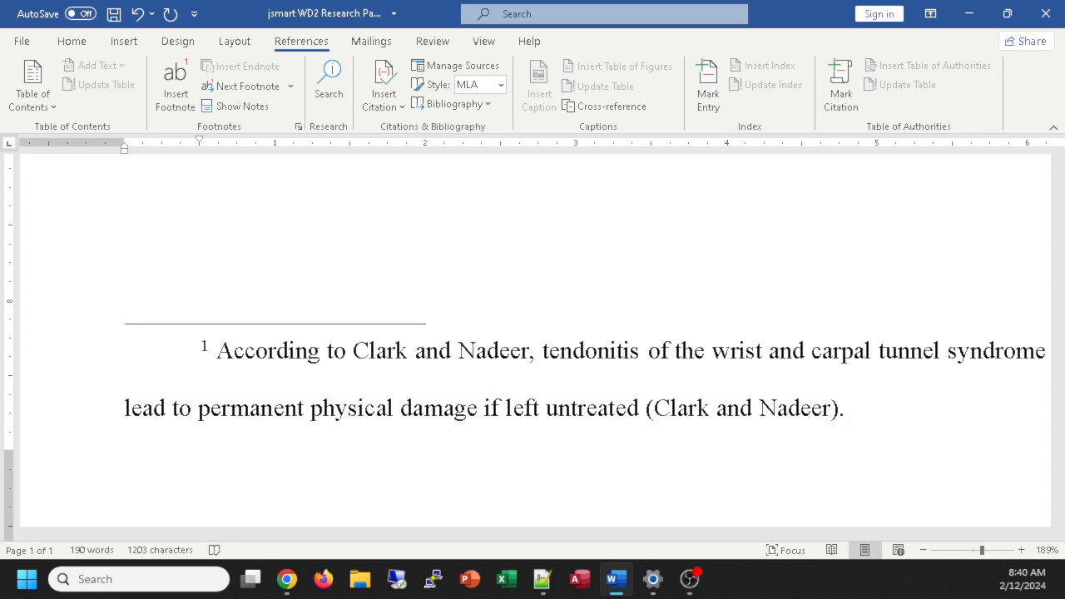
pyautogui.click(286, 579)
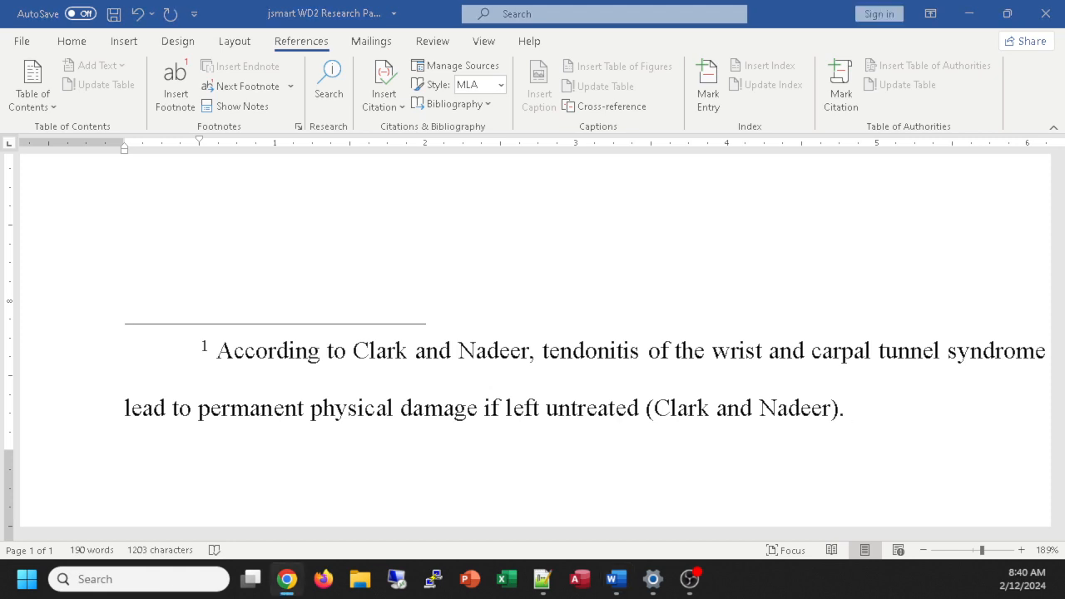
# Step: Edit the footnote's citation to cite pages 65-66 and suppress the author and title
pyautogui.click(766, 413)
pyautogui.click(761, 408)
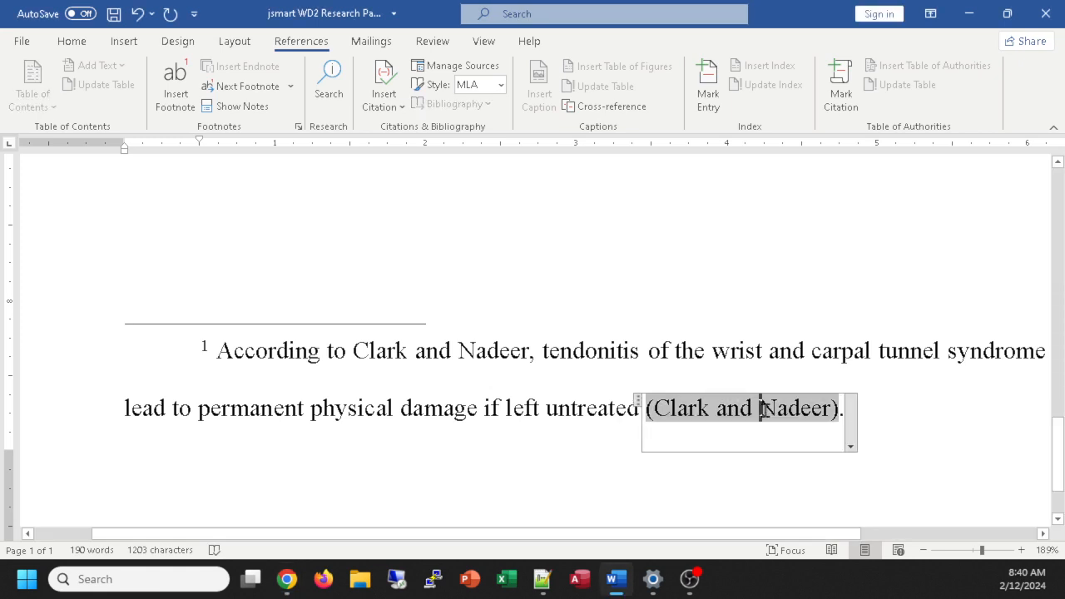
pyautogui.click(851, 448)
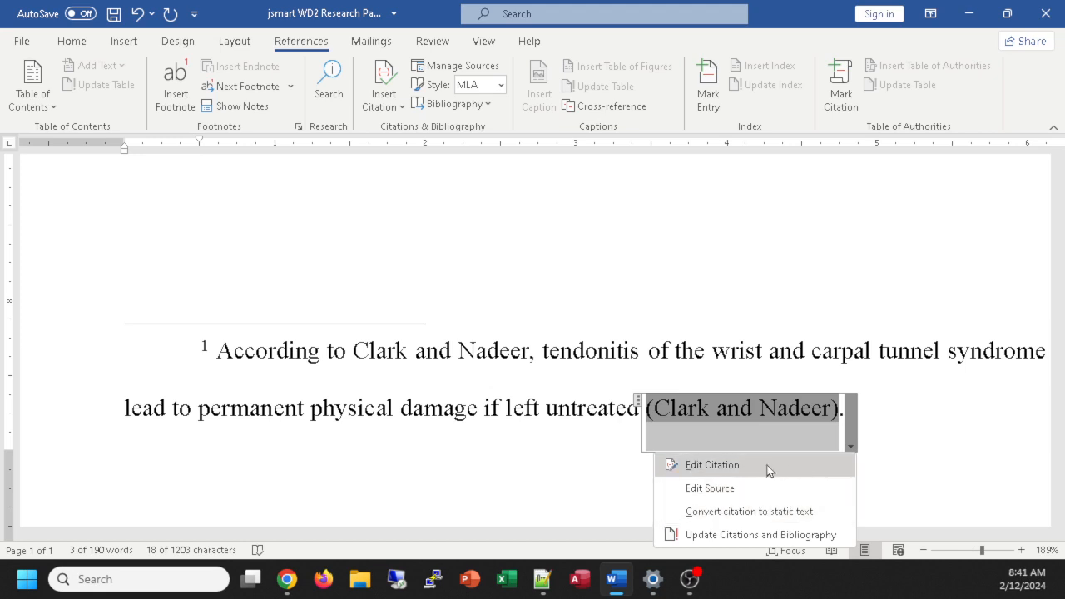
pyautogui.click(739, 471)
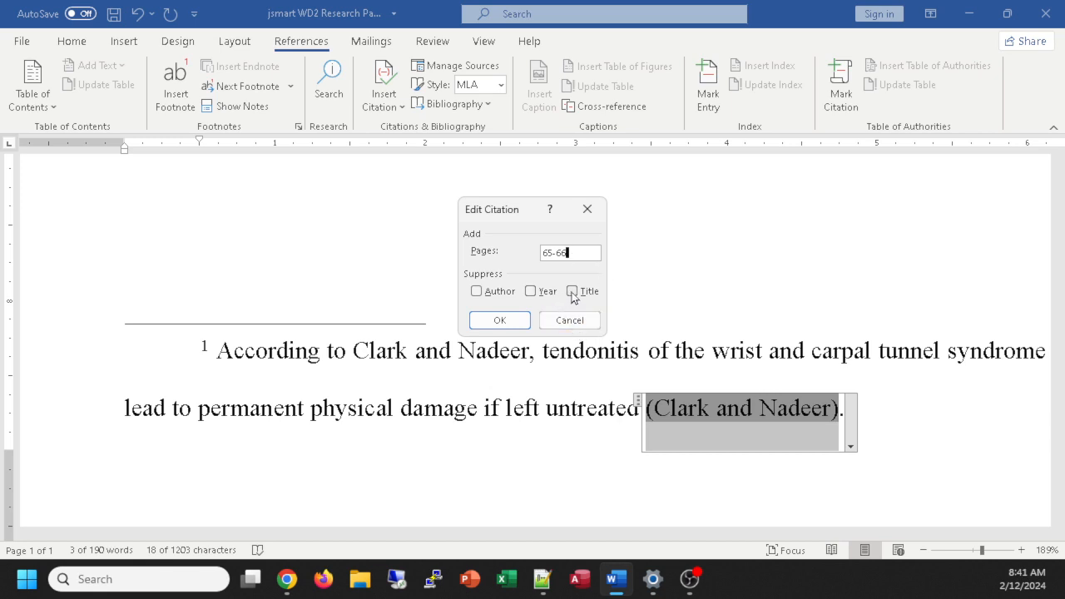
pyautogui.click(476, 291)
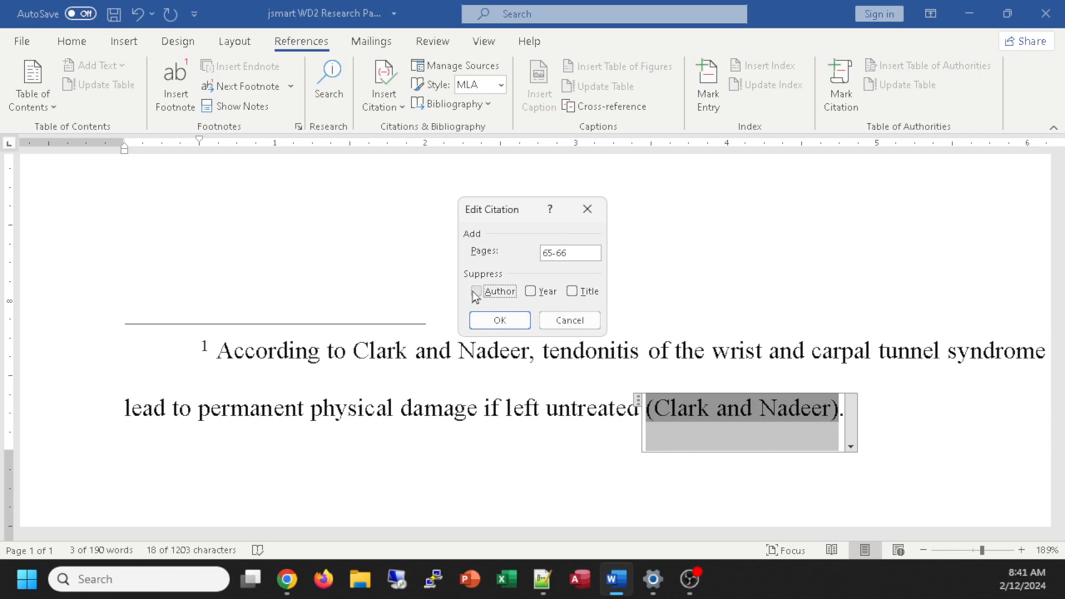
pyautogui.click(571, 291)
pyautogui.click(501, 320)
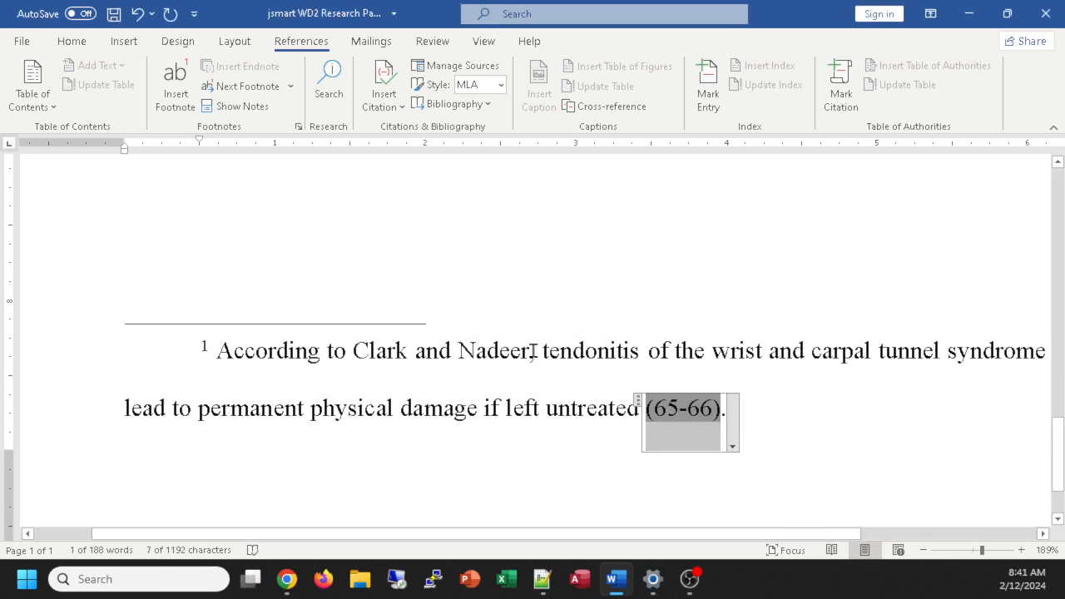
# Step: Review the authors mentioned in the footnote text and the citation's page and suppression settings
pyautogui.moveTo(532, 351); pyautogui.dragTo(358, 351)
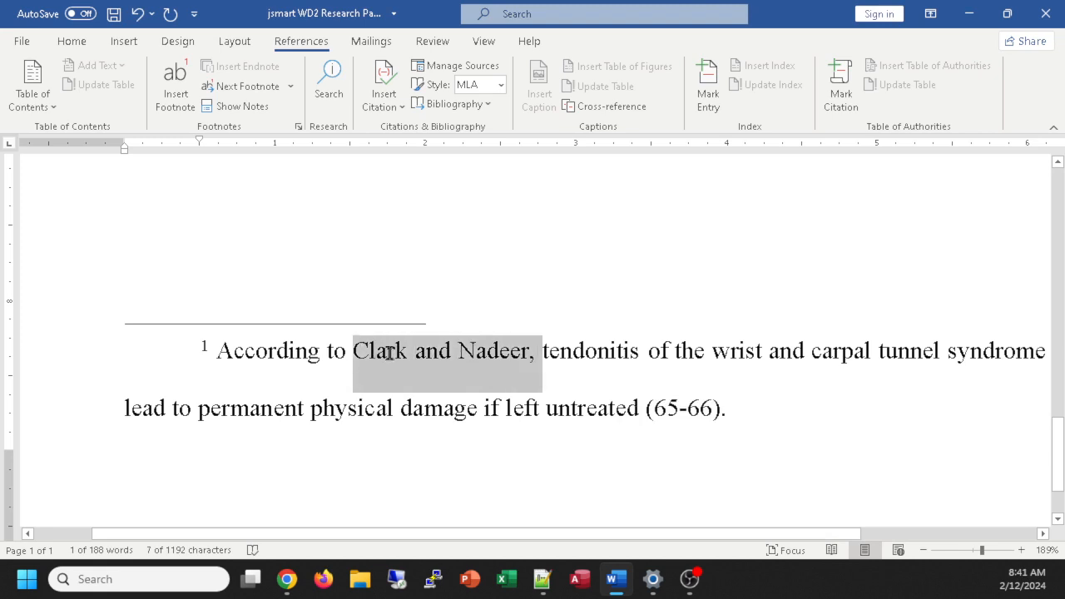
pyautogui.click(682, 406)
pyautogui.click(732, 448)
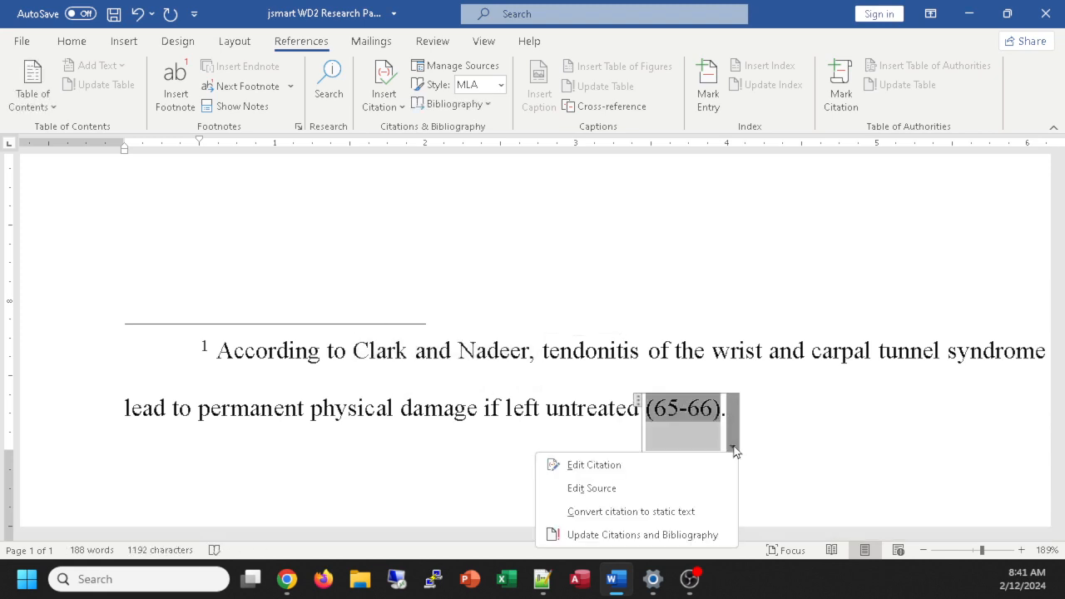
pyautogui.click(591, 466)
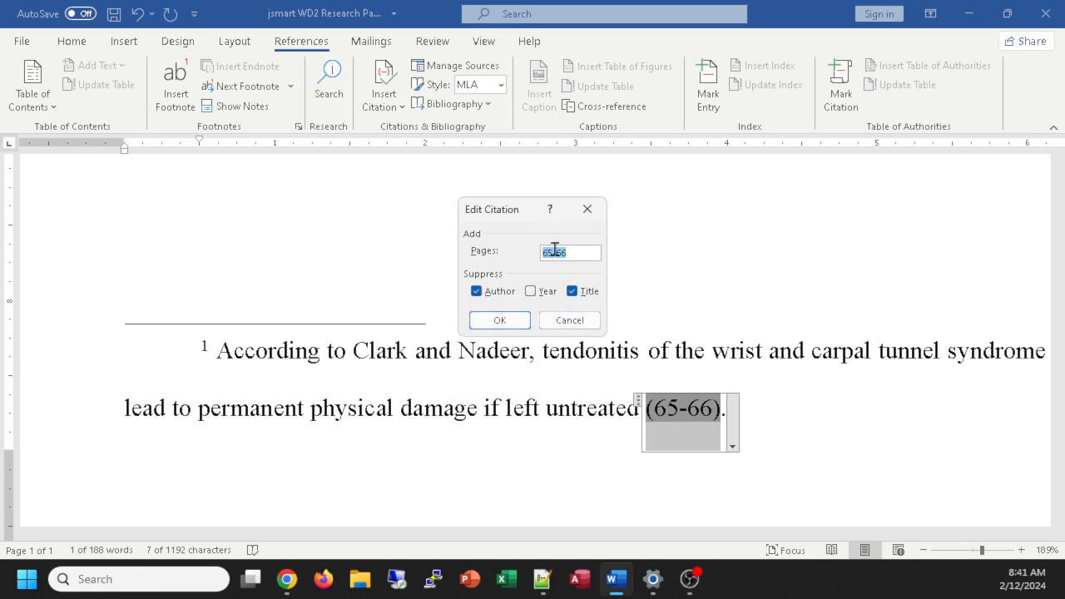
pyautogui.click(500, 320)
pyautogui.click(807, 442)
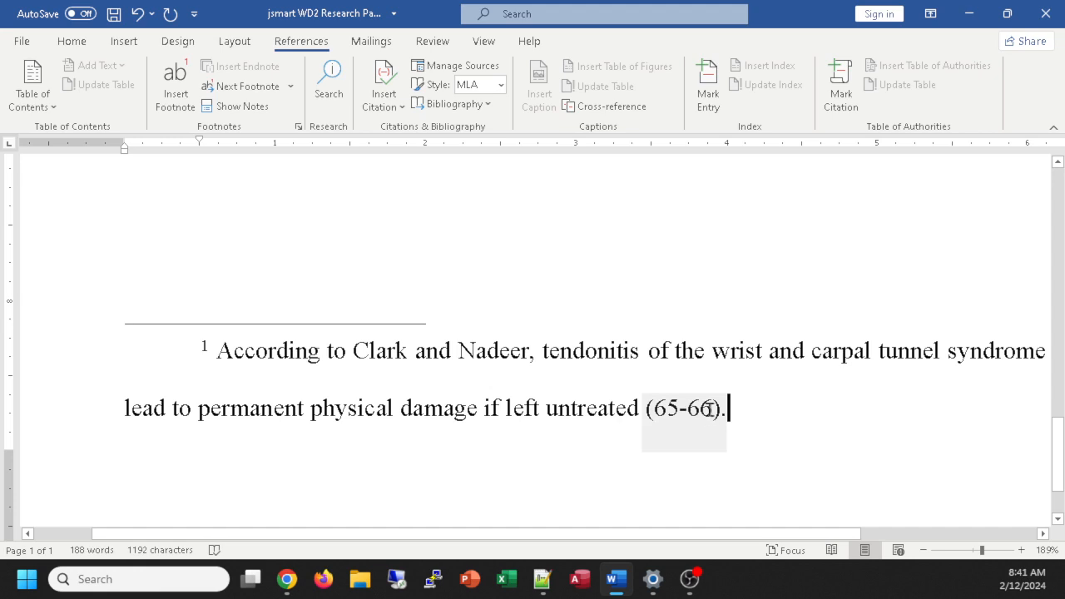
pyautogui.press('Left')
pyautogui.click(733, 447)
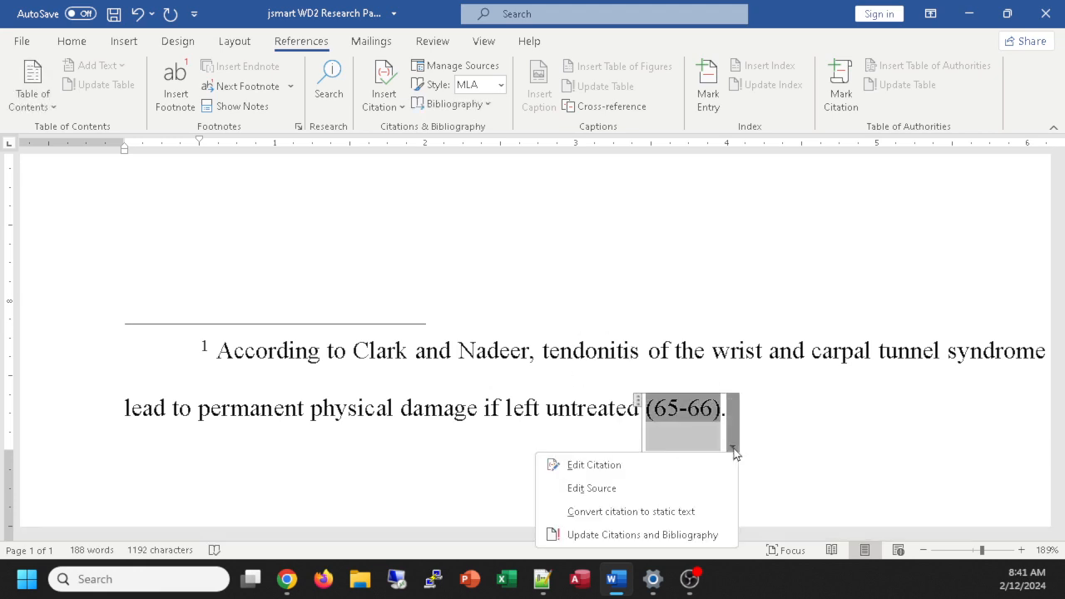
pyautogui.click(580, 464)
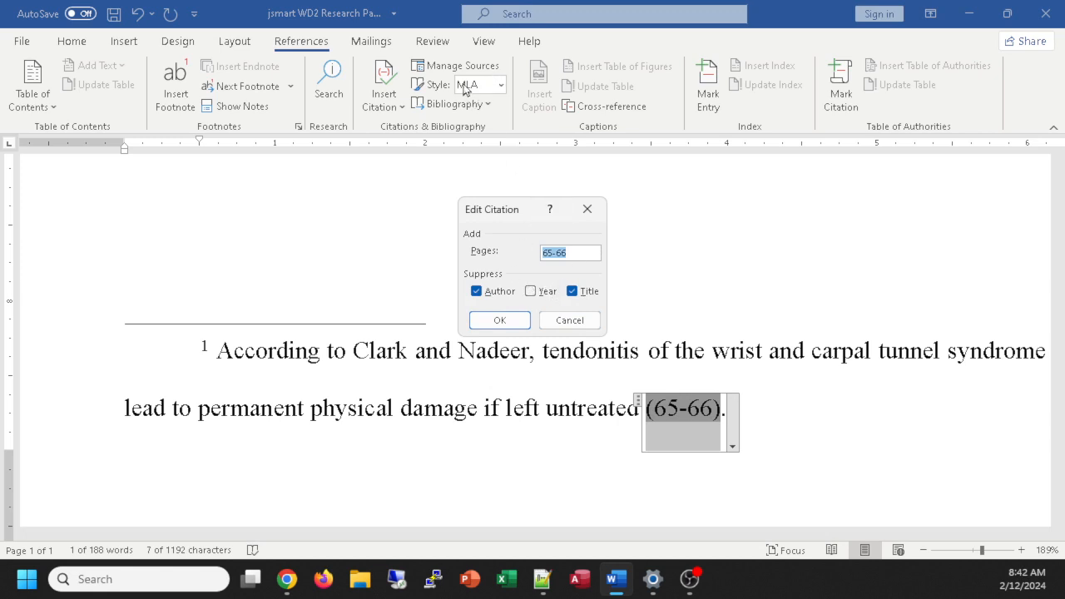
pyautogui.click(479, 321)
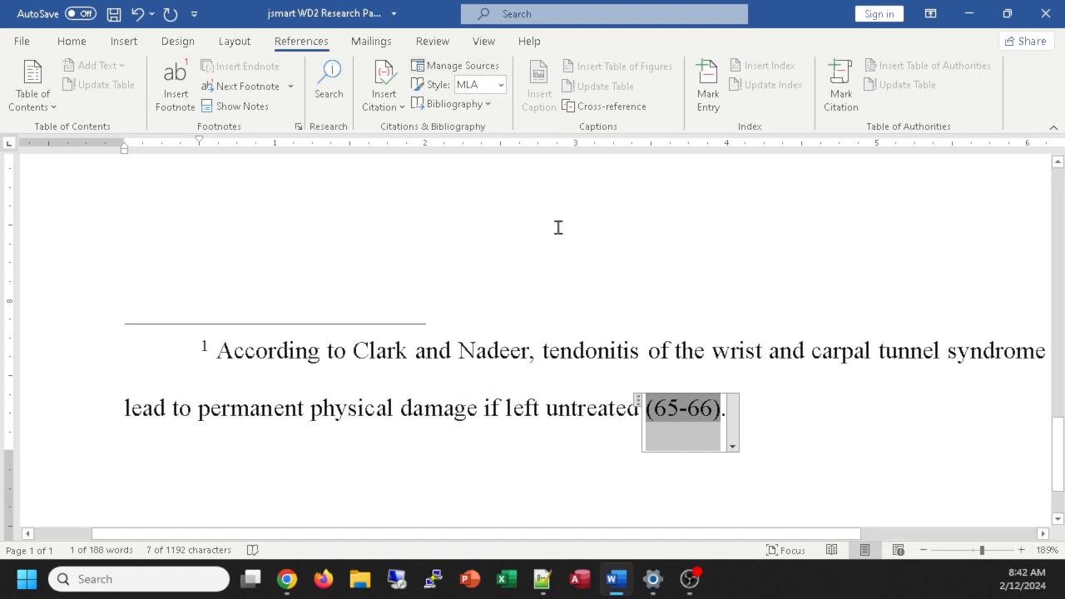
# Step: Return to the body text and place the insertion point after the footnote reference mark ending the paragraph
pyautogui.scroll(3, 572, 260)
pyautogui.scroll(-2, 604, 289)
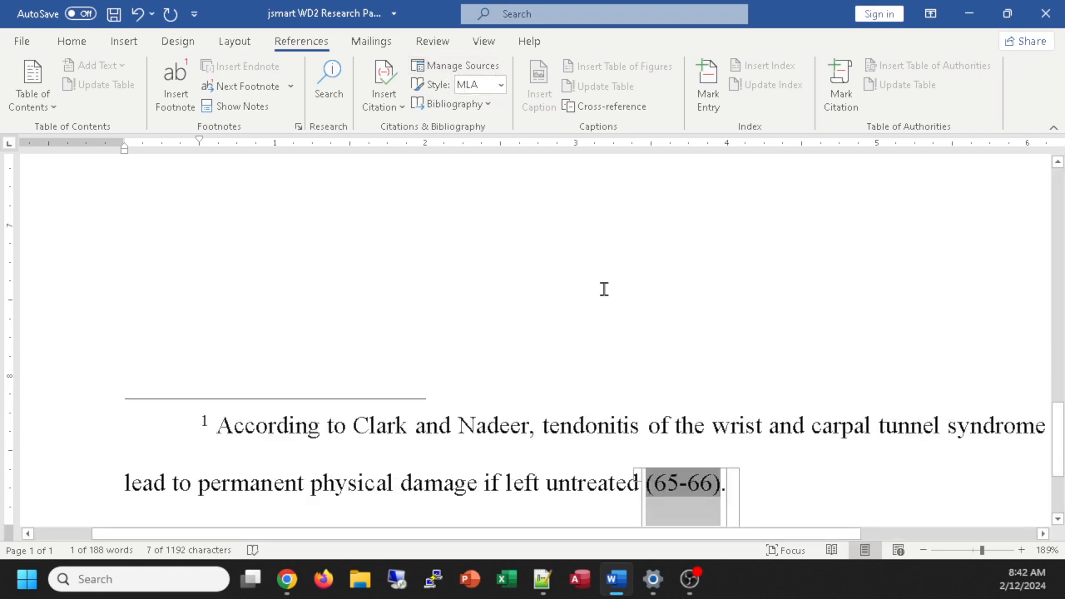
pyautogui.scroll(-2, 603, 289)
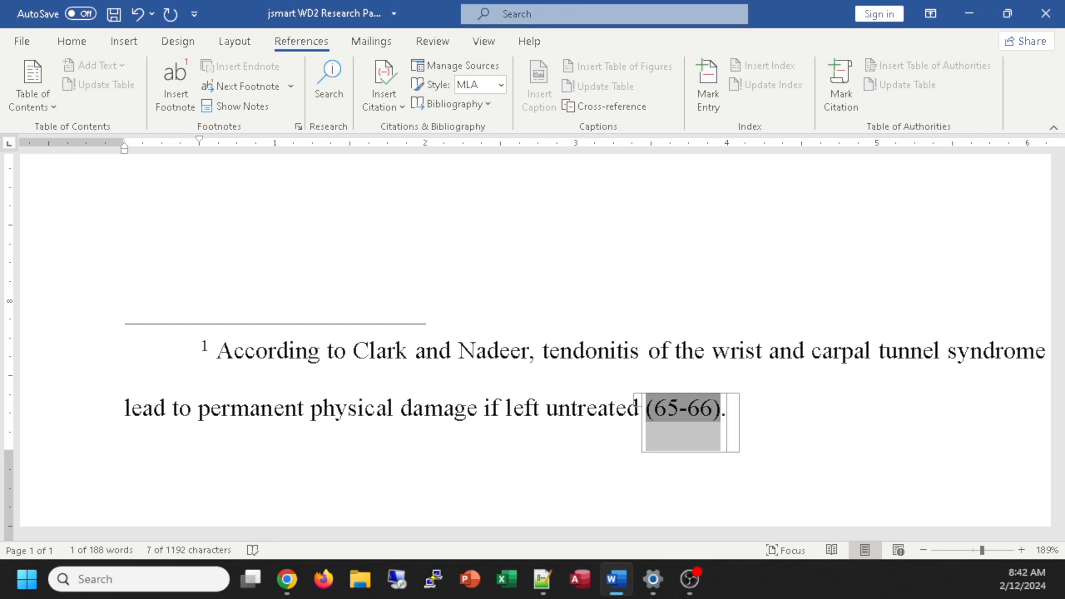
pyautogui.hotkey('alt', 'Tab')
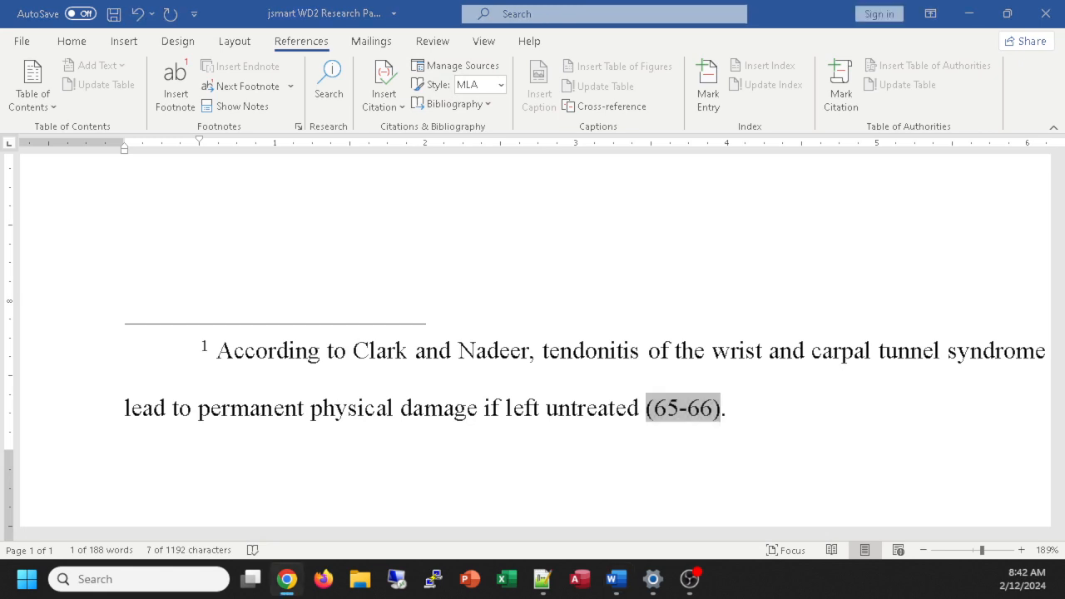
pyautogui.scroll(6, 470, 316)
pyautogui.scroll(2, 470, 316)
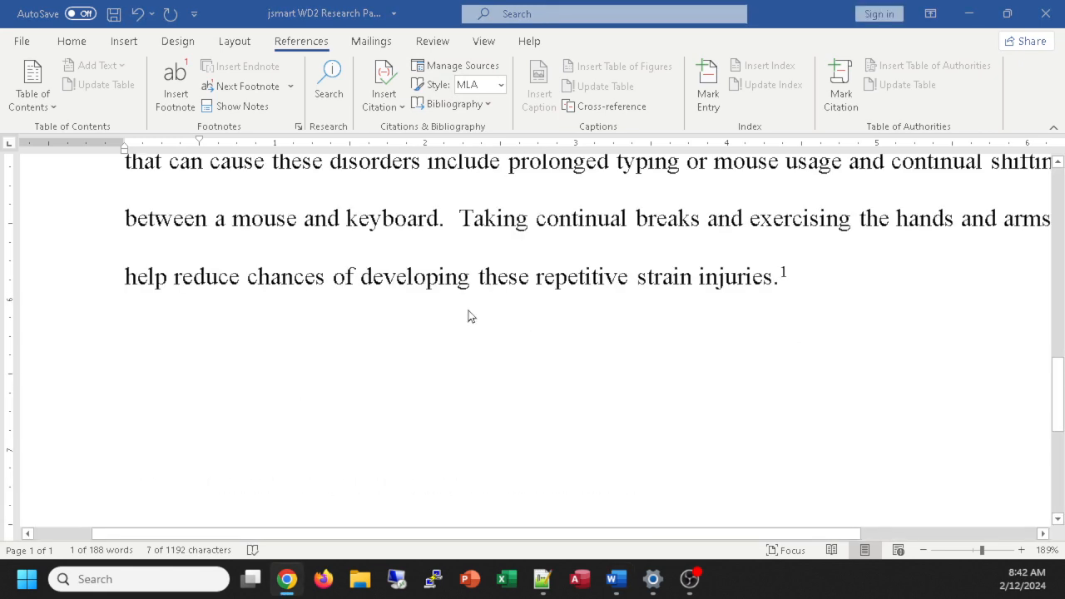
pyautogui.click(785, 283)
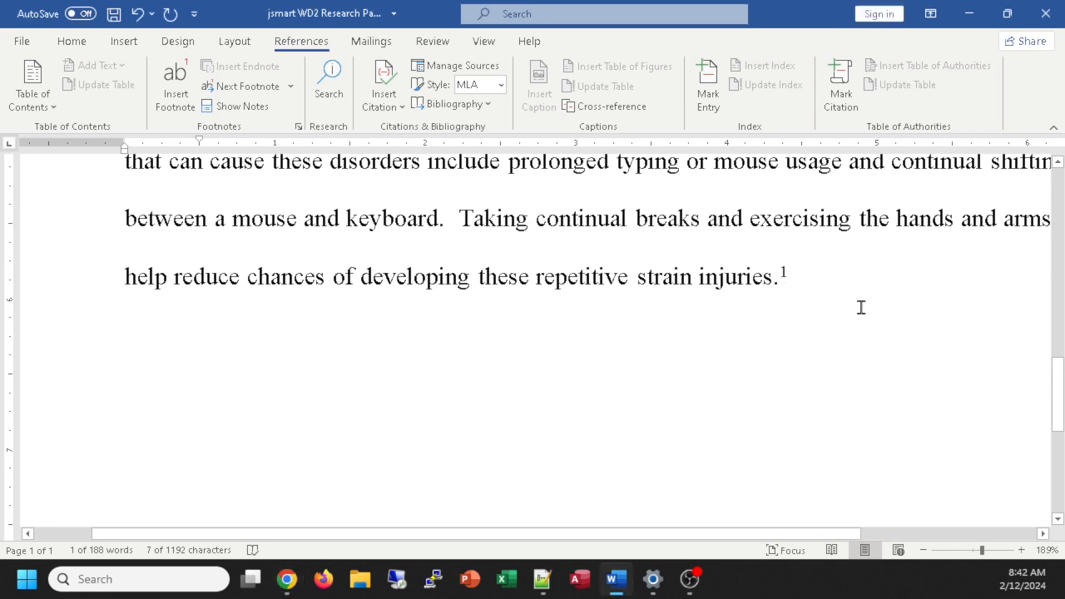
# Step: Start a new paragraph after the footnoted one with "People often listen to sounds from their computers or mobile devices through headphones or earbuds"
pyautogui.click(805, 277)
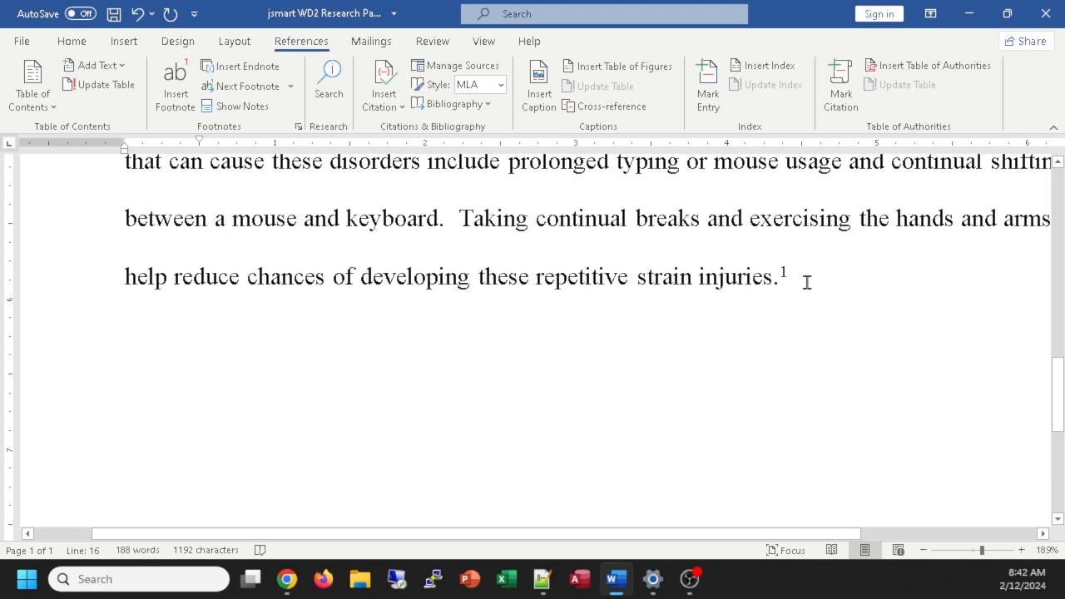
pyautogui.press('Return')
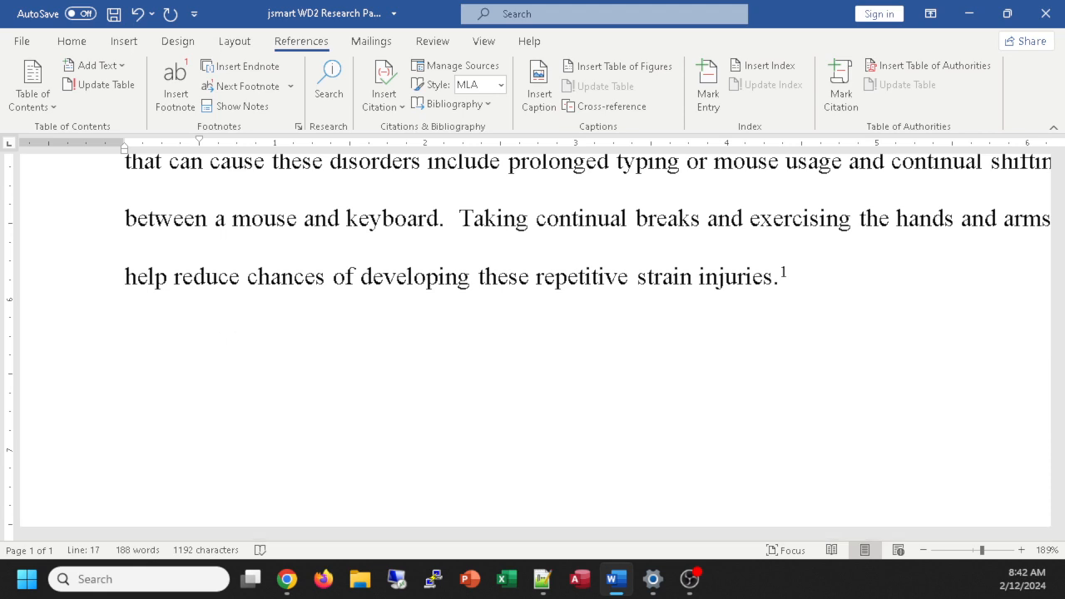
pyautogui.scroll(-3, 532, 333)
pyautogui.scroll(3, 533, 333)
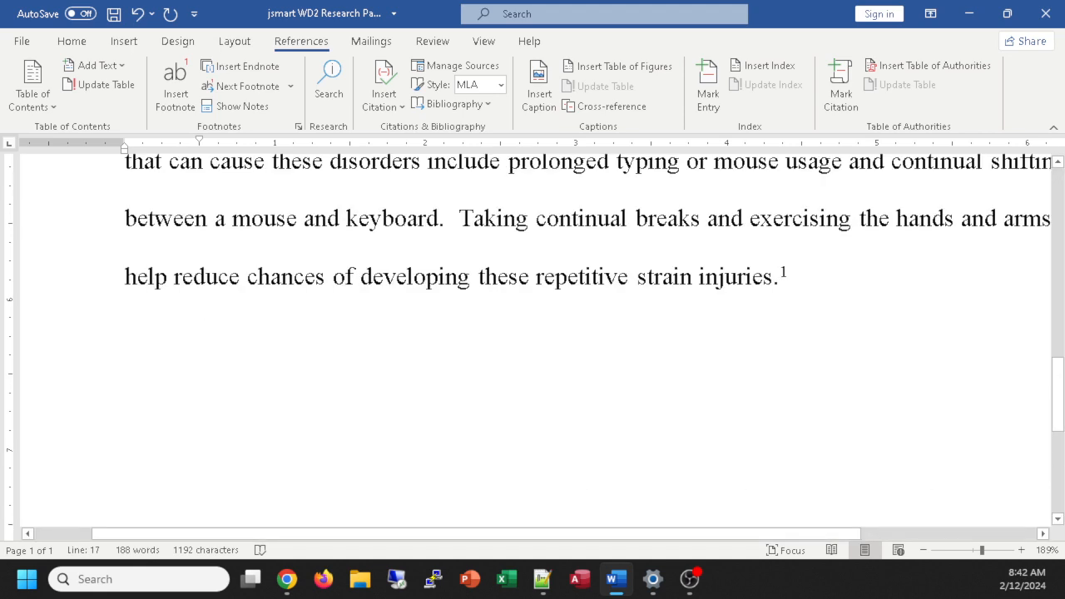
pyautogui.write('People ')
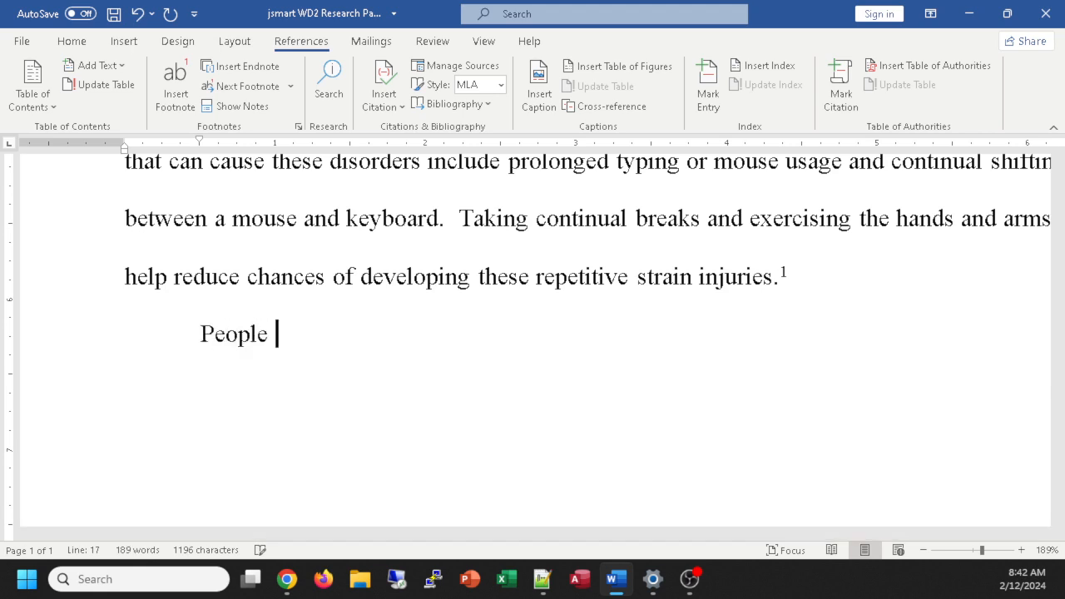
pyautogui.write('often listen to')
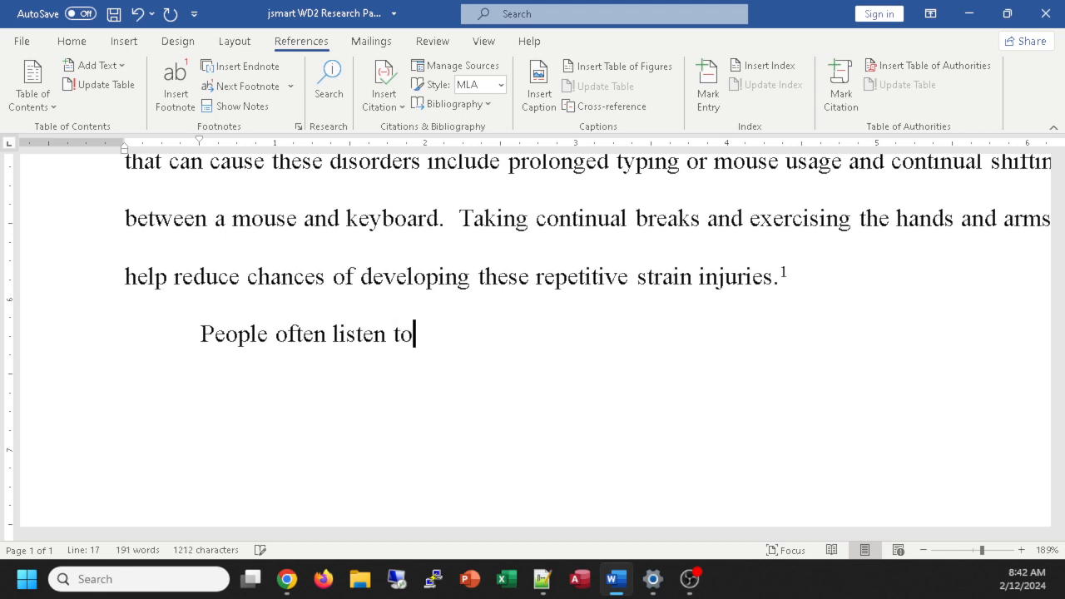
pyautogui.write(' sounds')
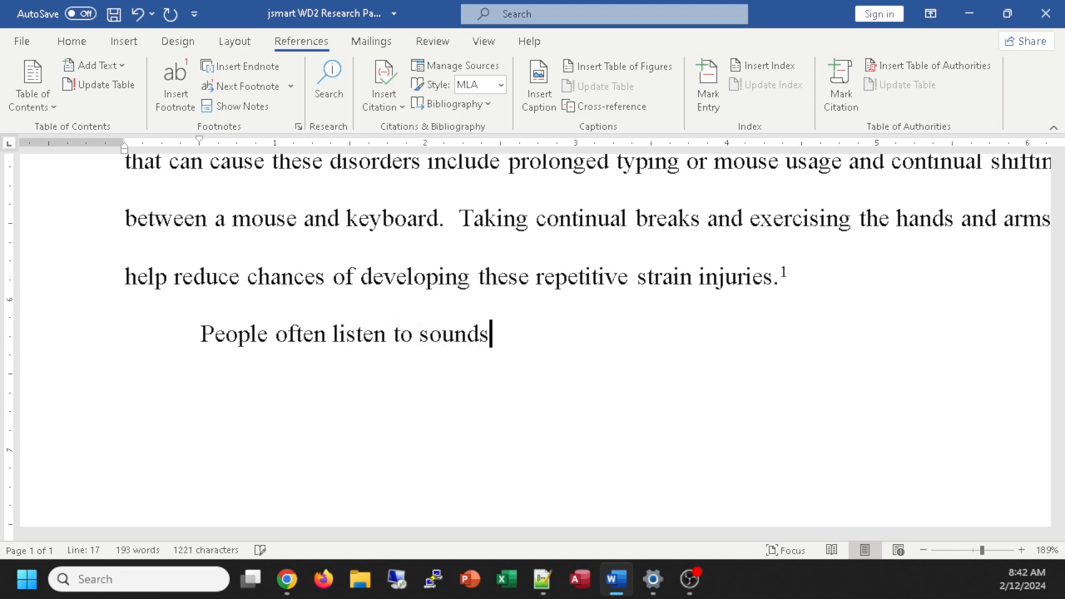
pyautogui.write(' from their ')
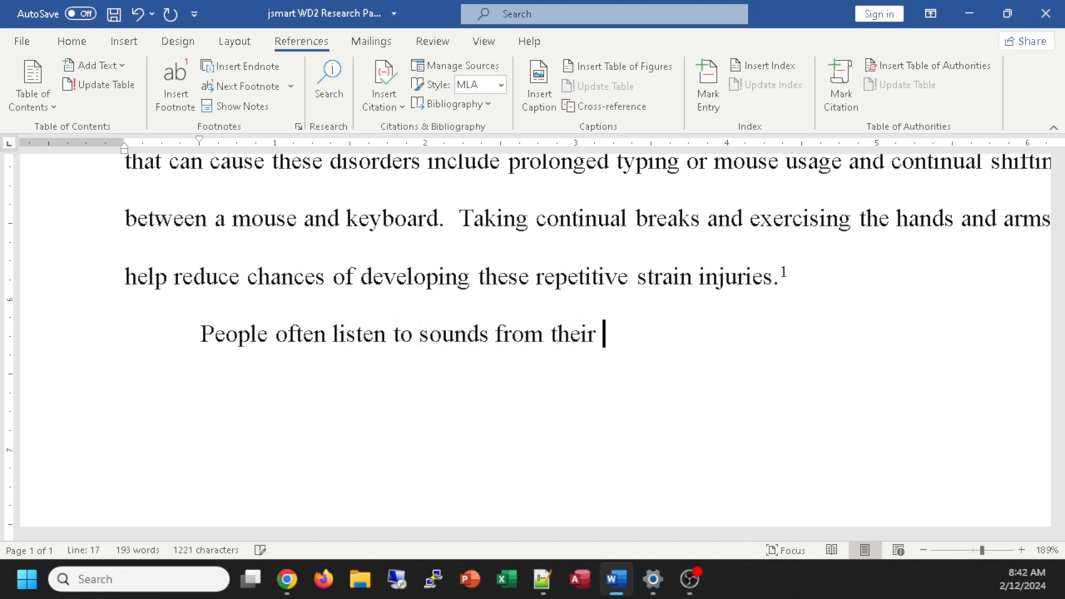
pyautogui.write('compou')
pyautogui.press('BackSpace')
pyautogui.write('ters')
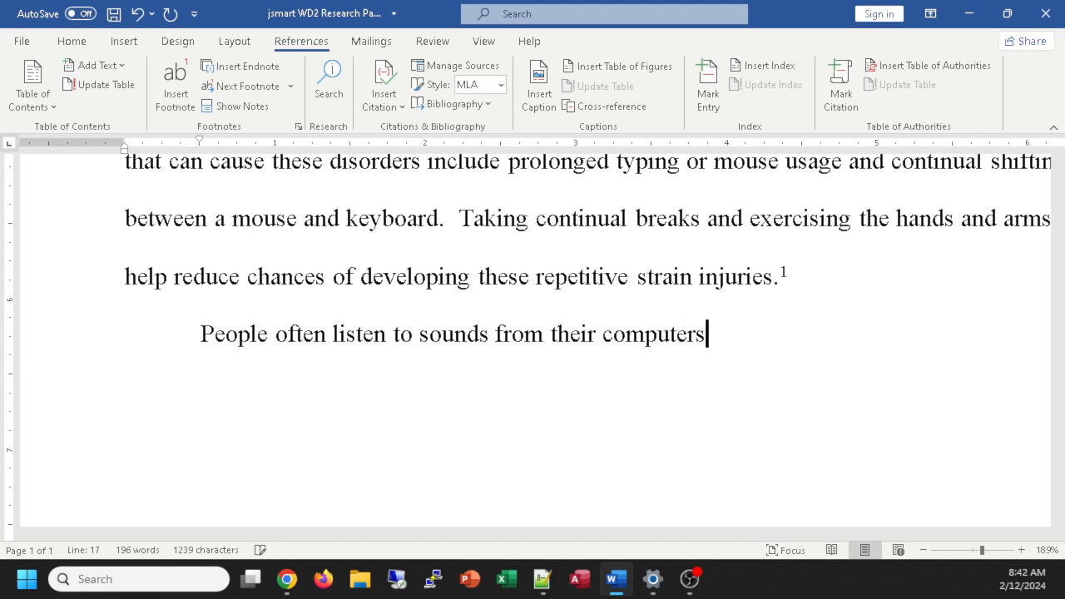
pyautogui.write(' or mobile')
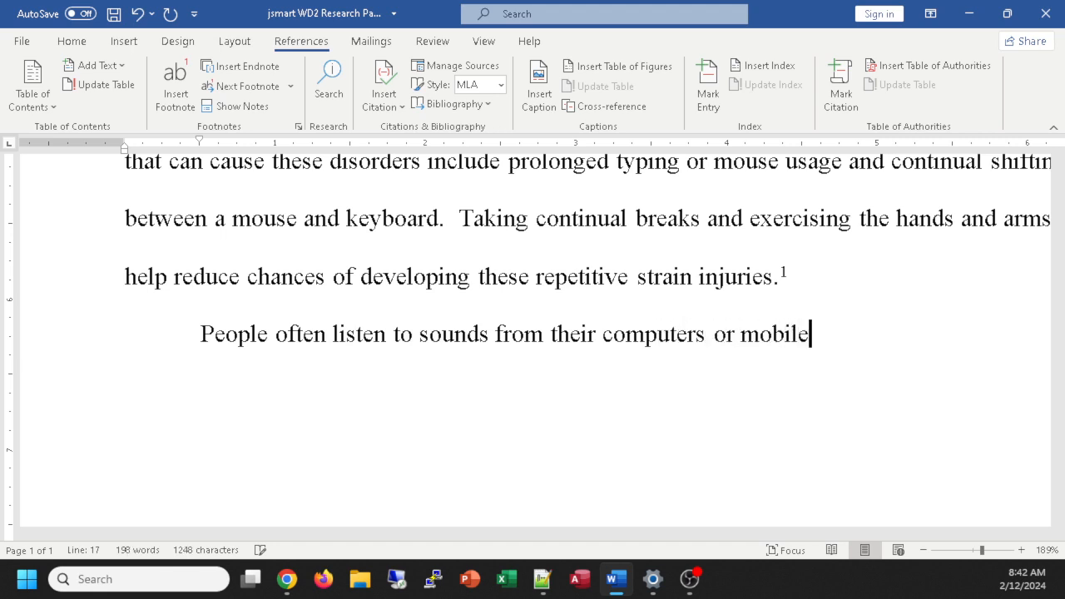
pyautogui.write(' devices throu')
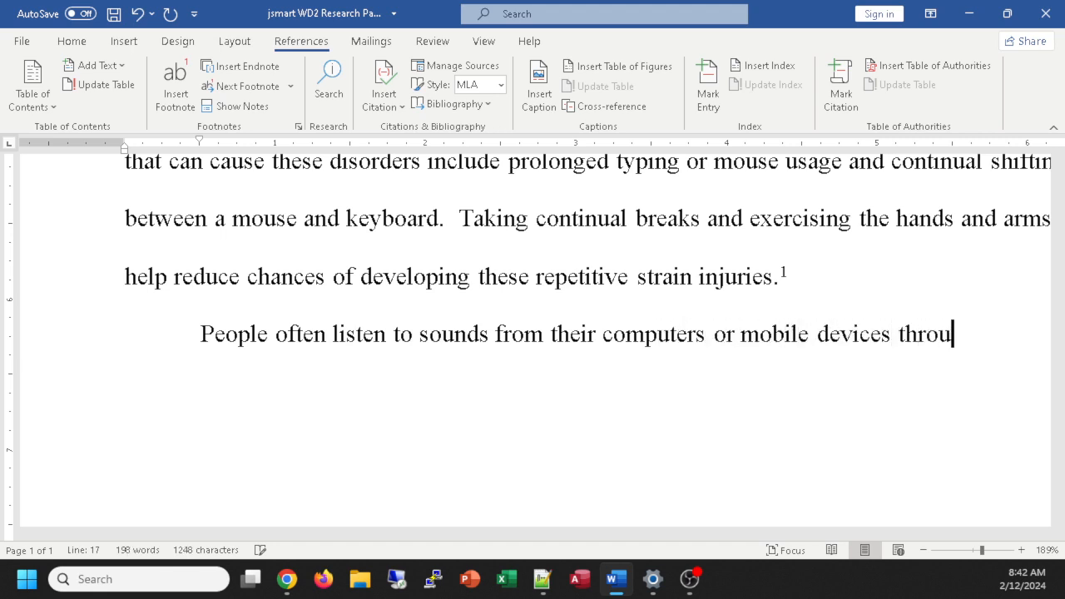
pyautogui.write('gh headphone')
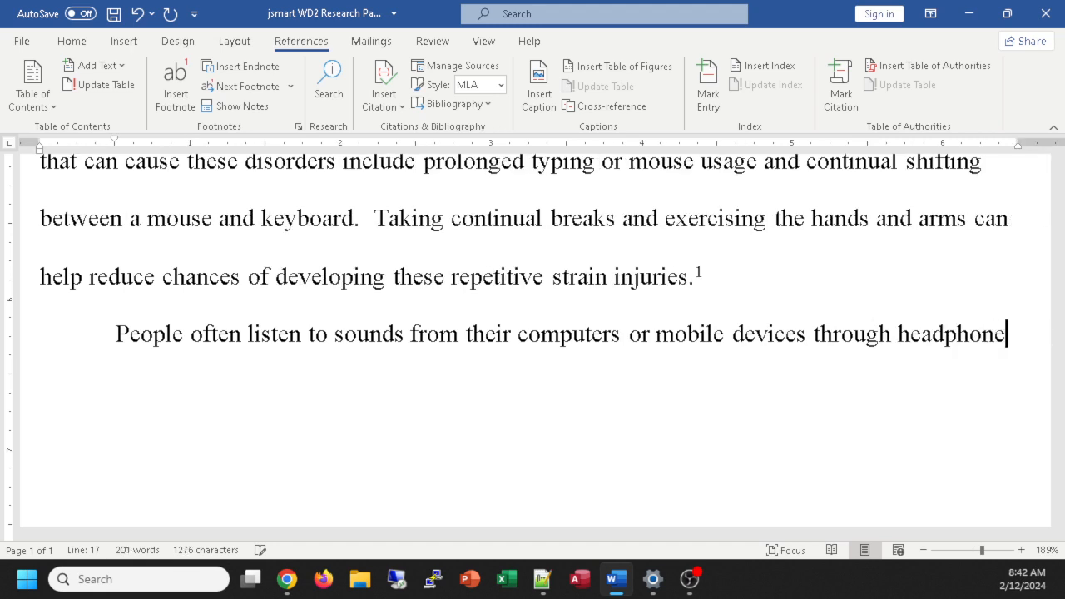
pyautogui.write('s or earbuds')
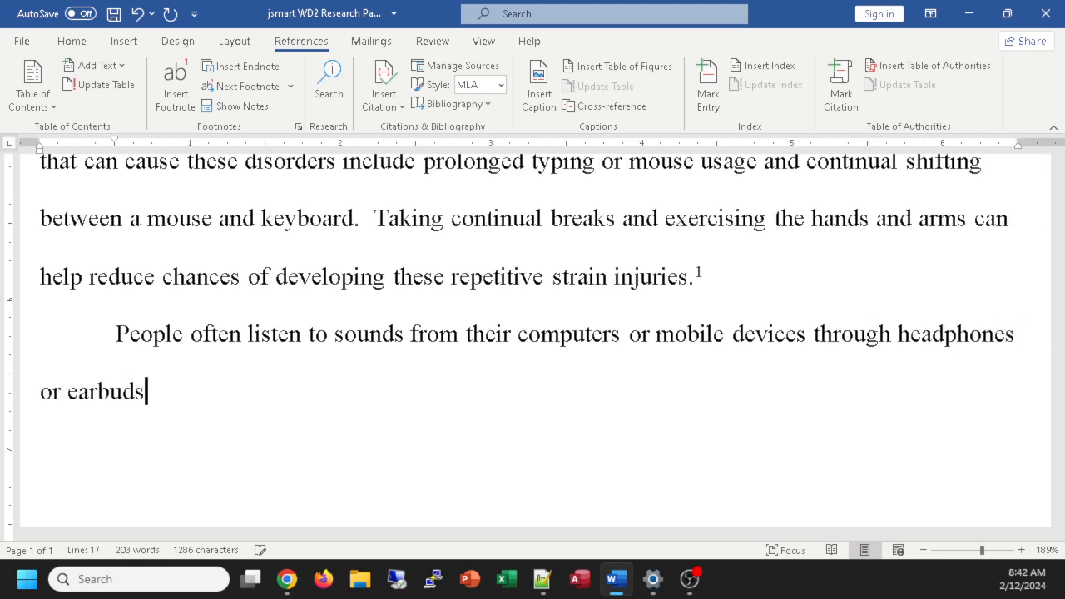
# Step: End the first sentence and add "Headphones cover or are placed outside of the ear, wheras earbuds rest inside the ear canal"
pyautogui.write('.  Jead[j')
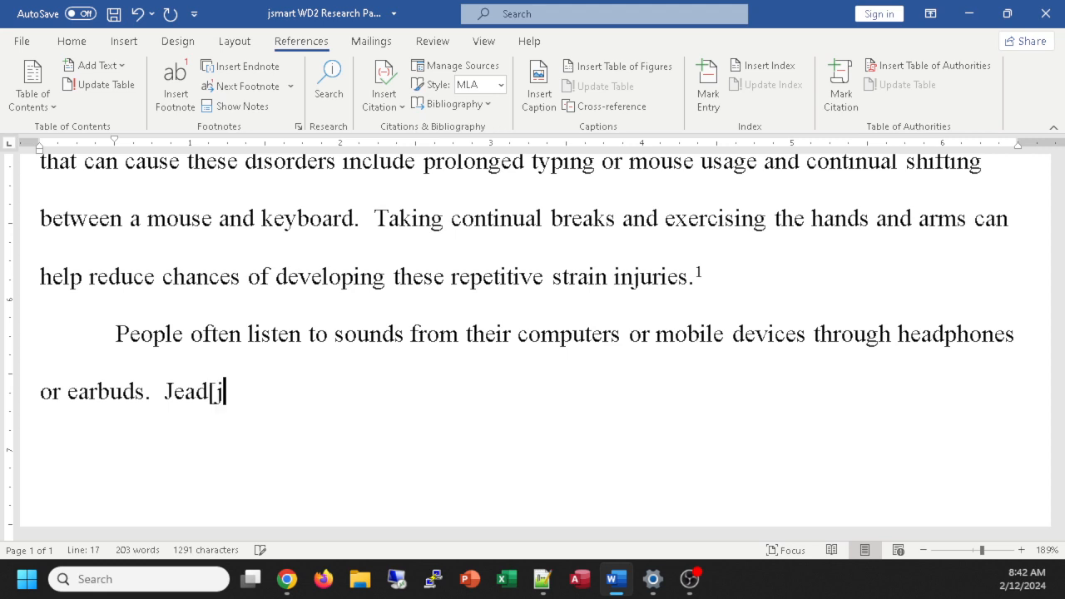
pyautogui.press('BackSpace')
pyautogui.press('BackSpace')
pyautogui.press('BackSpace')
pyautogui.press('BackSpace')
pyautogui.press('BackSpace')
pyautogui.press('BackSpace')
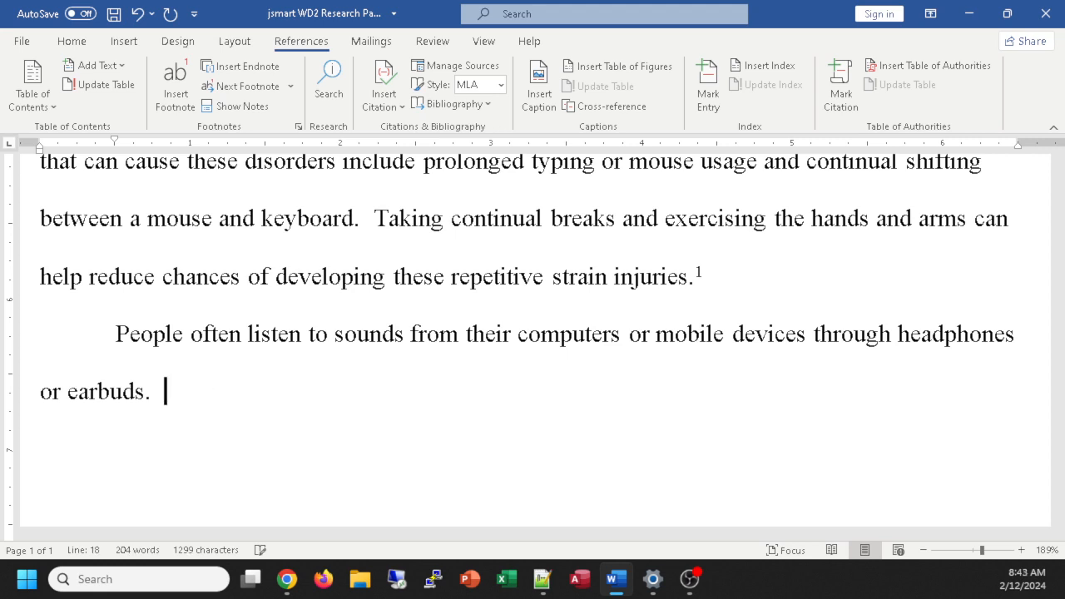
pyautogui.write('Headp')
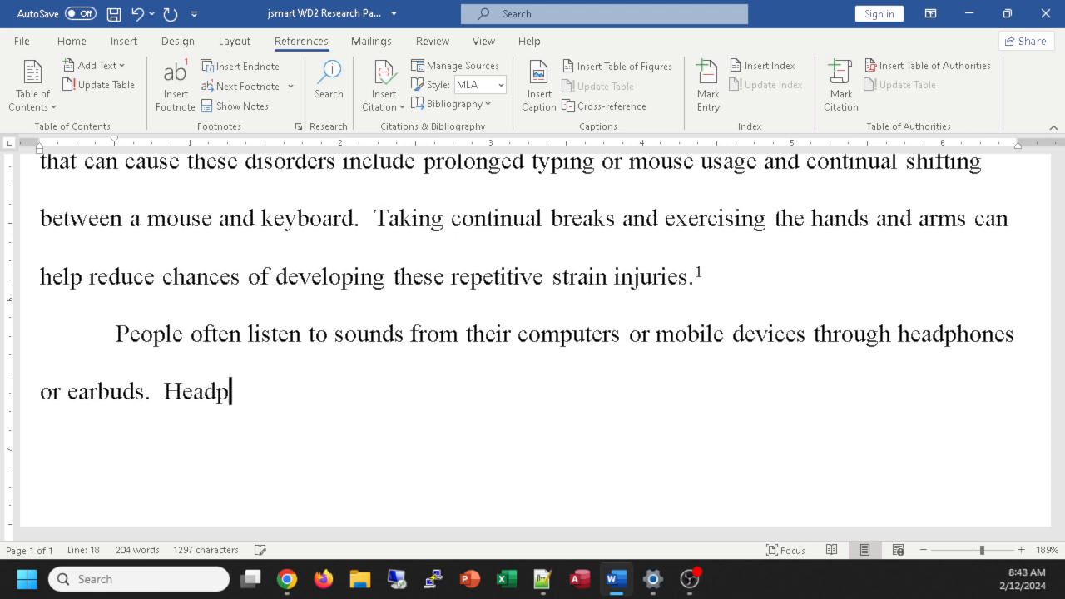
pyautogui.write('hones cov')
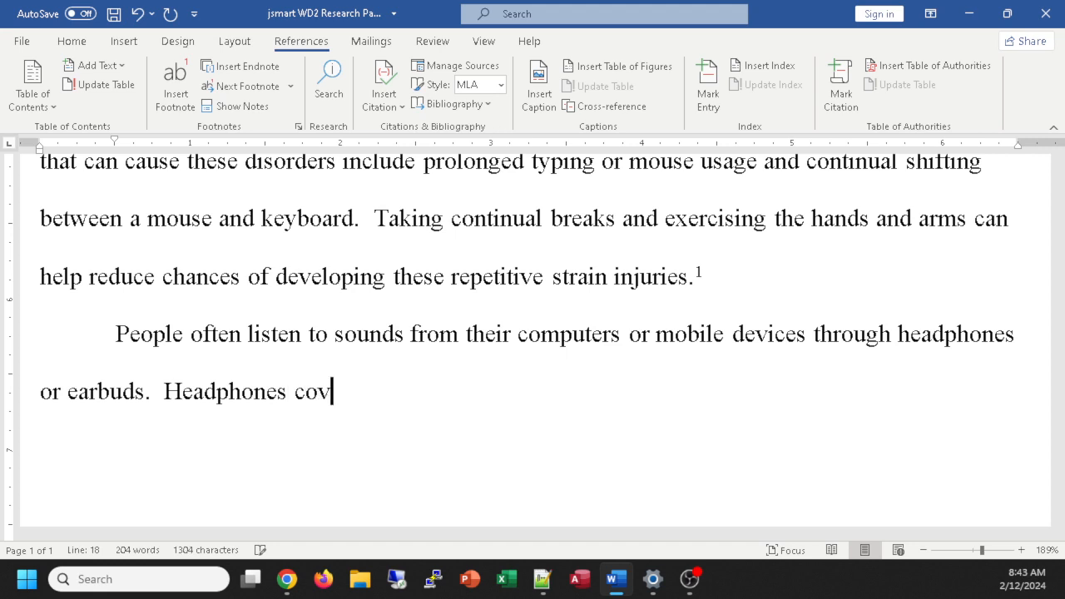
pyautogui.write('er or are place')
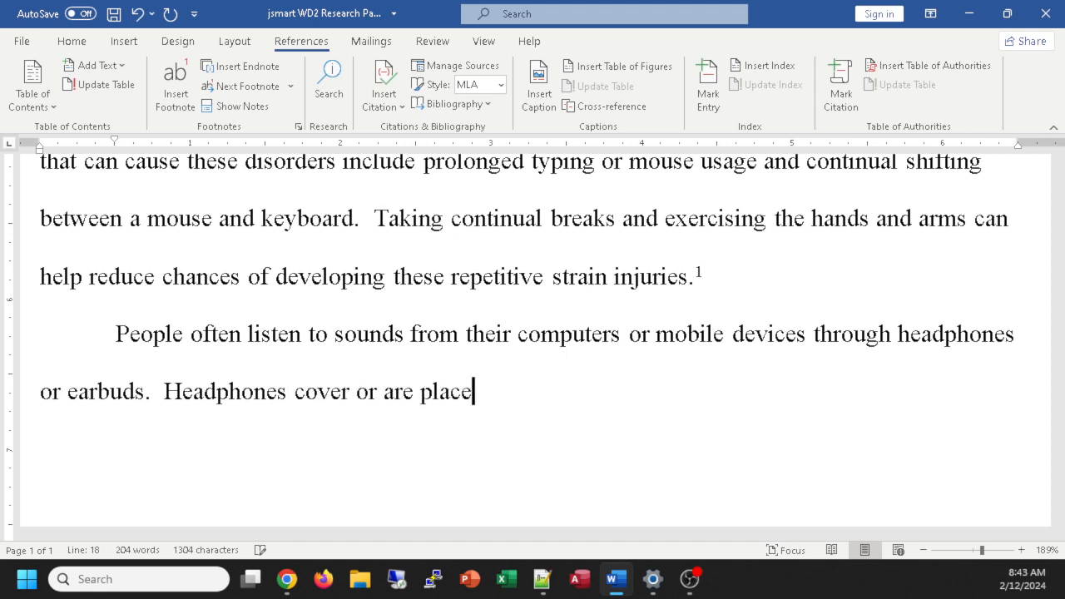
pyautogui.write('d outside ')
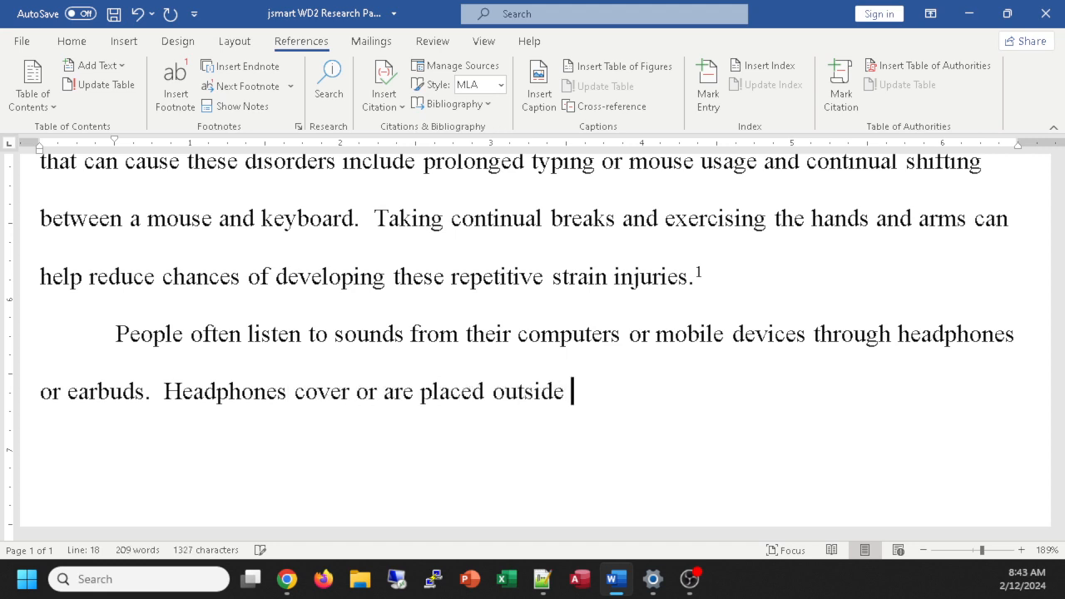
pyautogui.write('of the ear, whje')
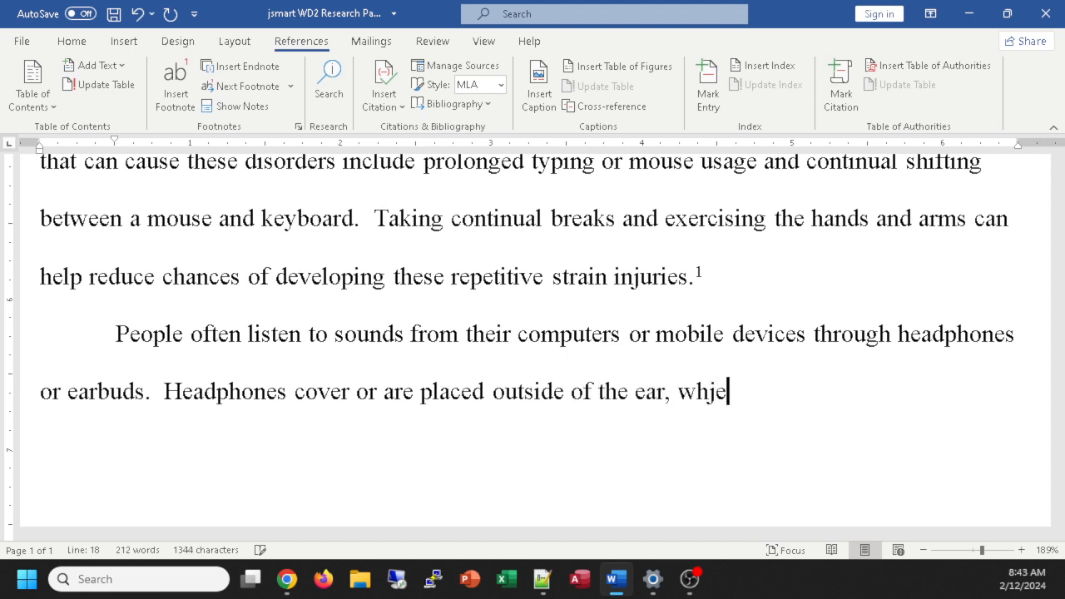
pyautogui.press('BackSpace')
pyautogui.press('BackSpace')
pyautogui.write('eara')
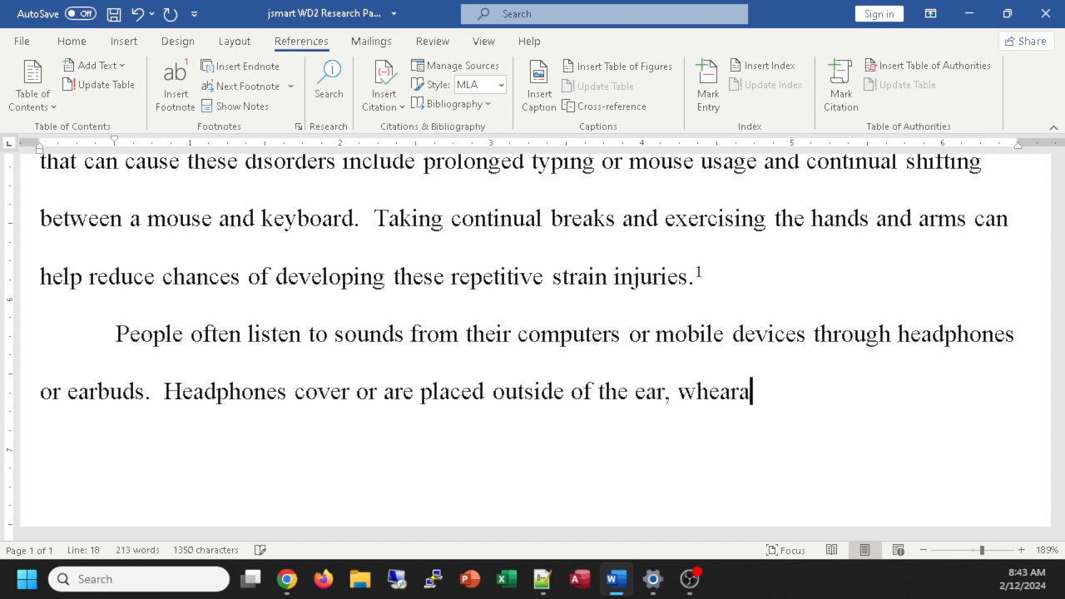
pyautogui.press('BackSpace')
pyautogui.press('BackSpace')
pyautogui.press('BackSpace')
pyautogui.write('ras earbuds ')
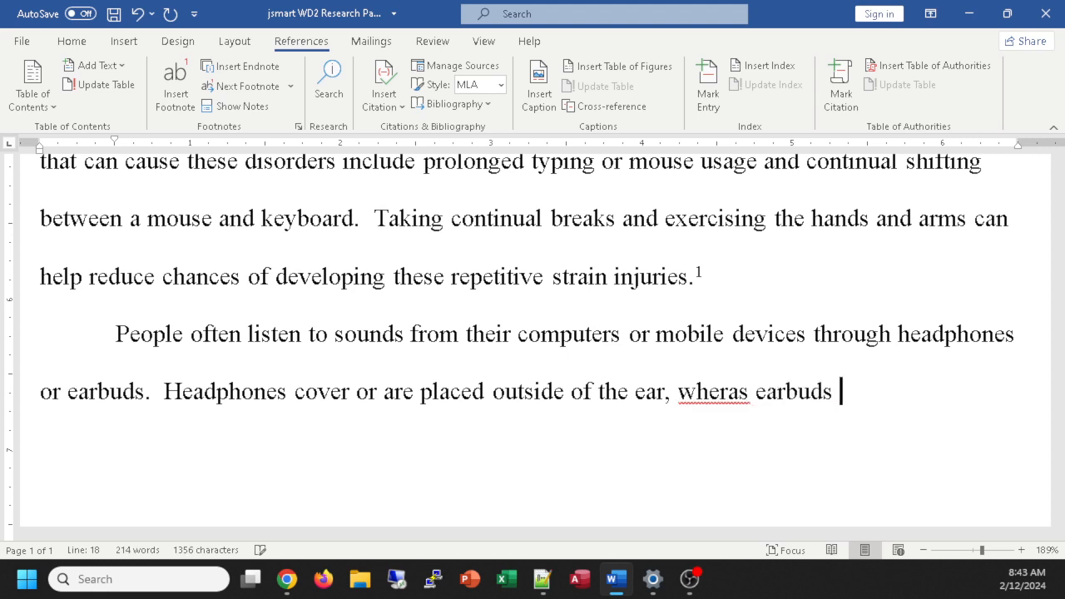
pyautogui.write('rest inside ')
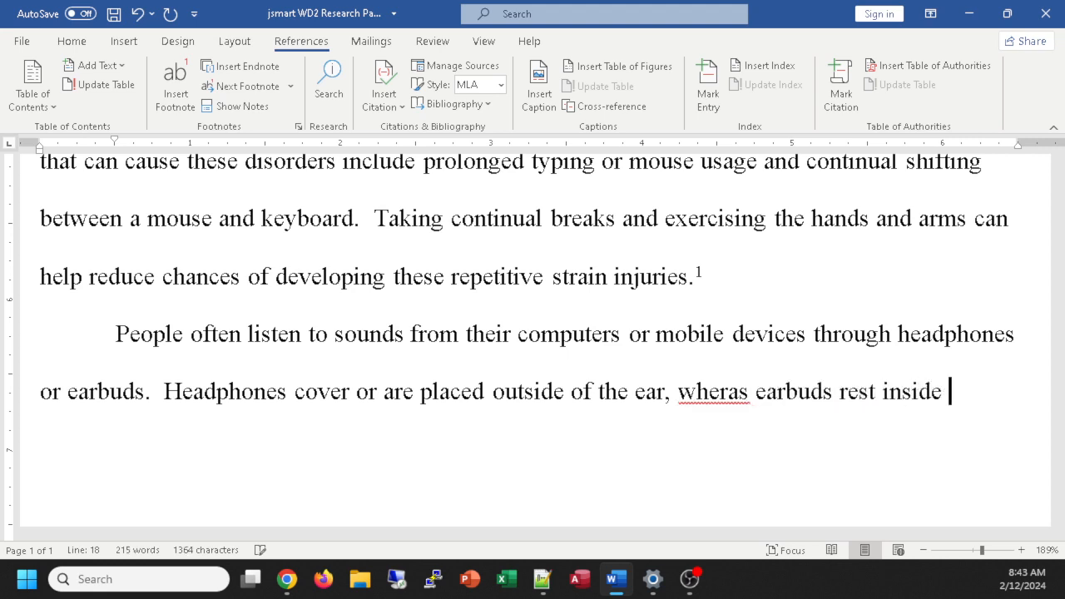
pyautogui.write('the ear canal')
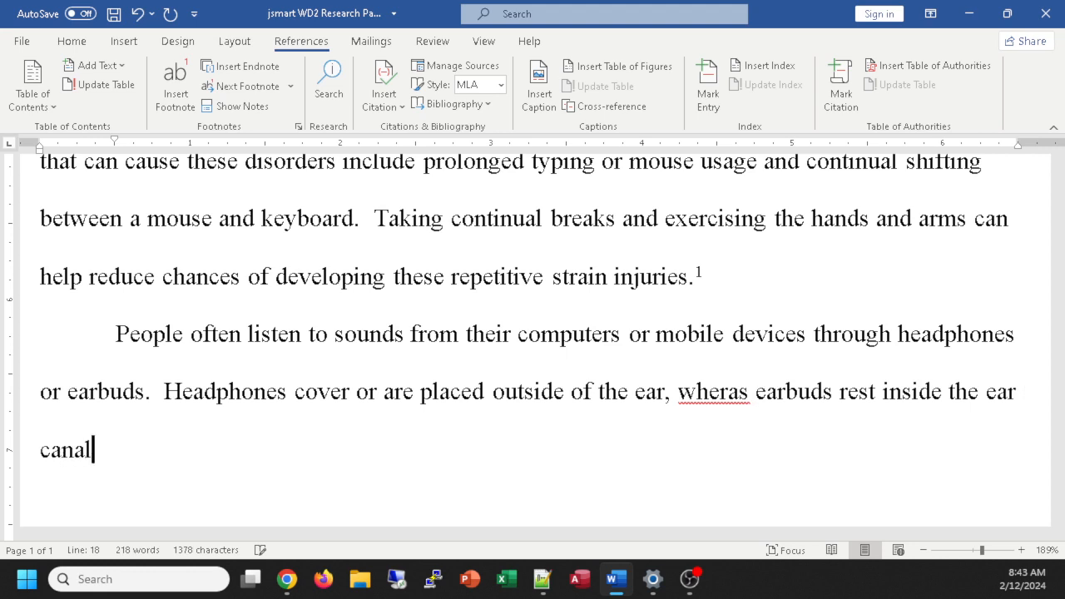
# Step: Add the sentence "With these auditory devices, only the individual wearing the device hears the sound." and correct the misspelled "wheras" to "whereas"
pyautogui.write('.  With')
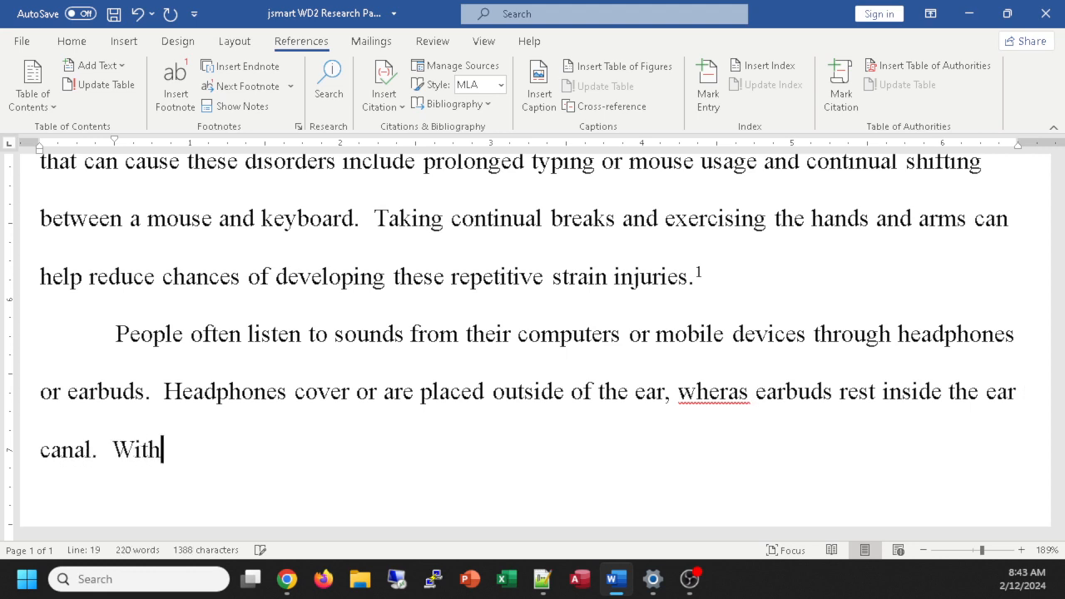
pyautogui.write(' these au')
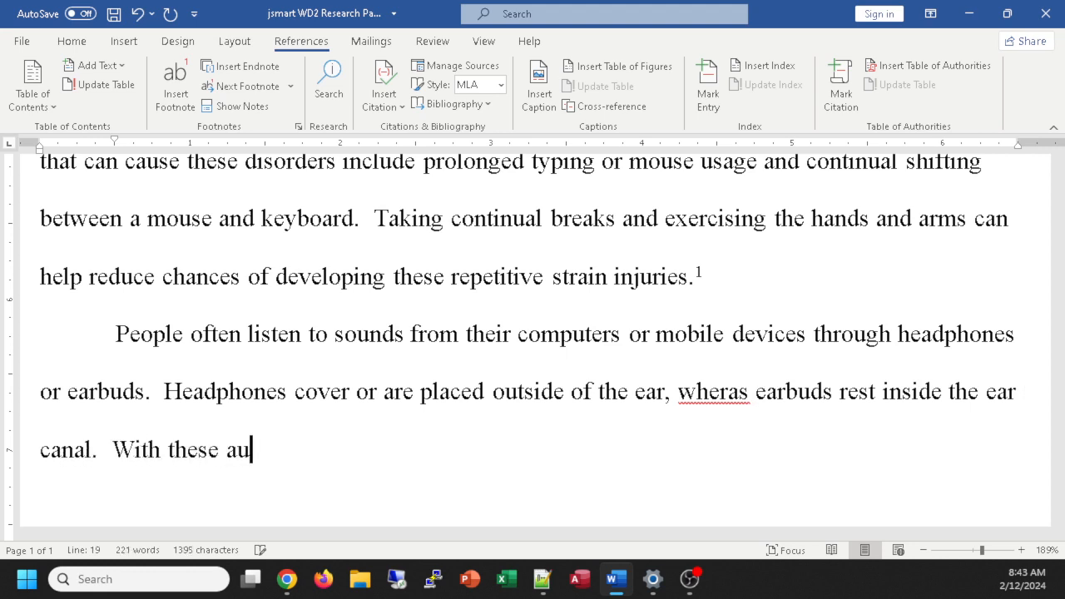
pyautogui.write('ditory devi')
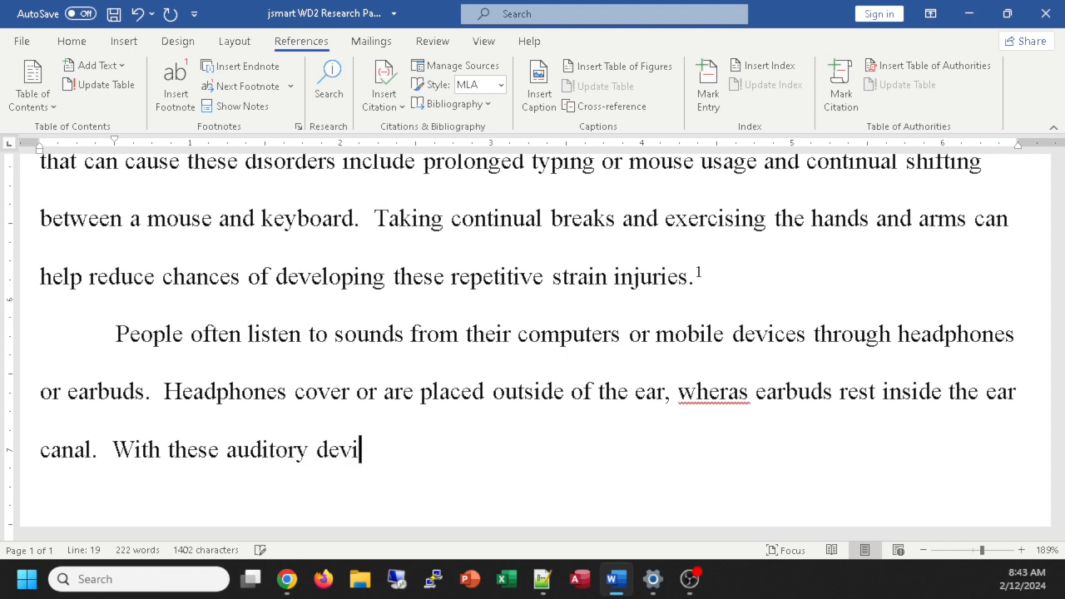
pyautogui.write('ces, only the indivi')
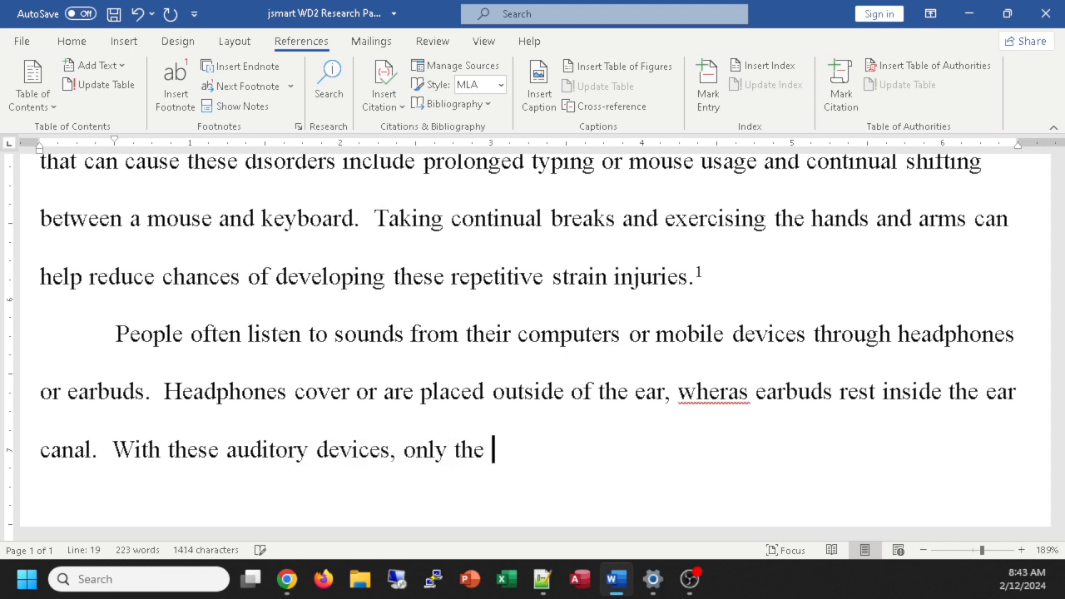
pyautogui.write('w')
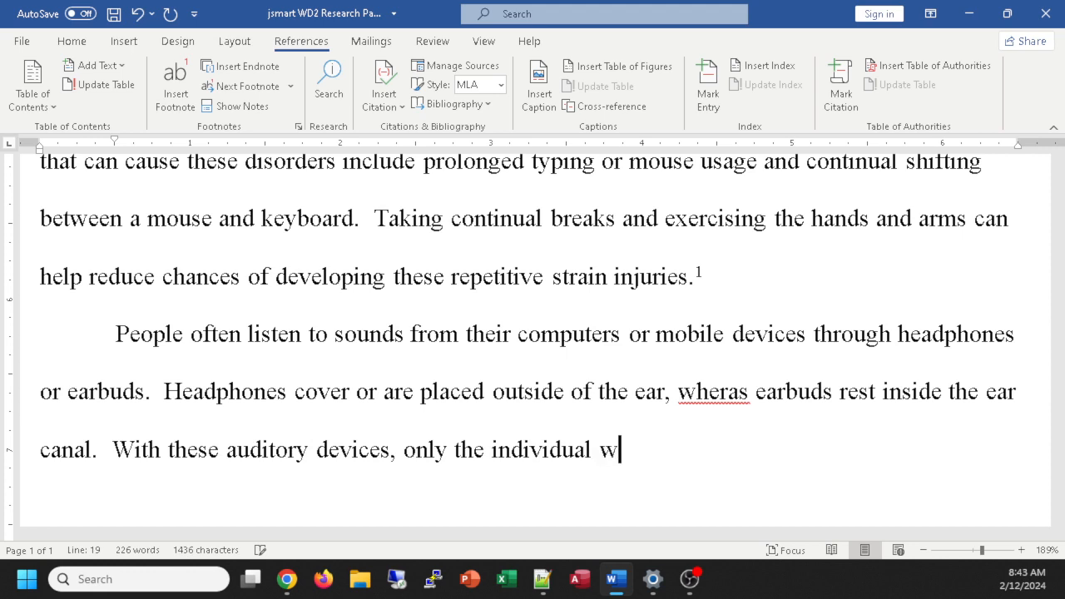
pyautogui.write('earing the devi')
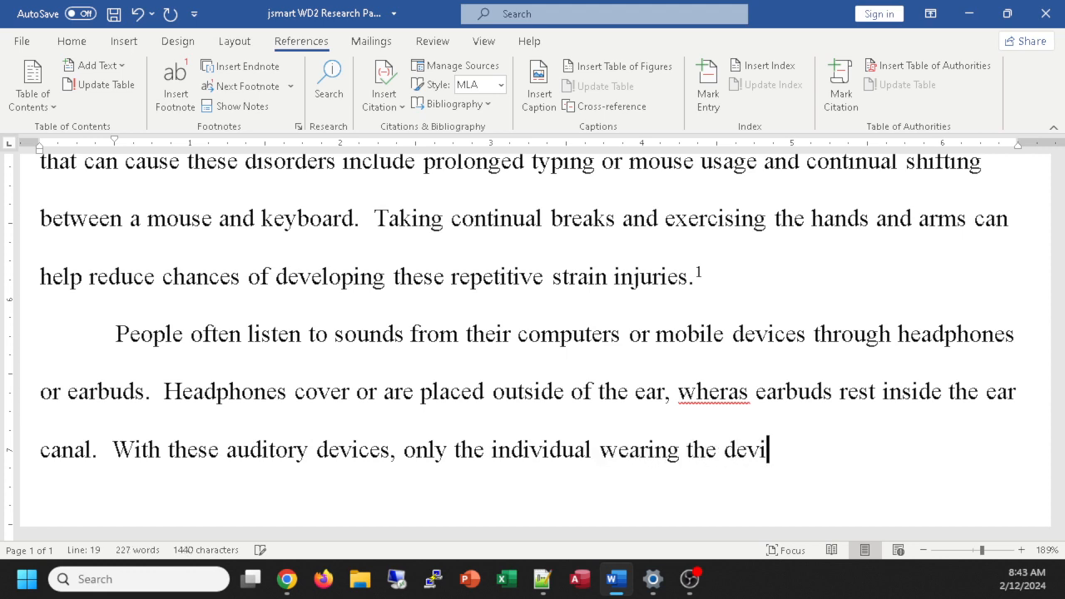
pyautogui.write('ce hears the sound.')
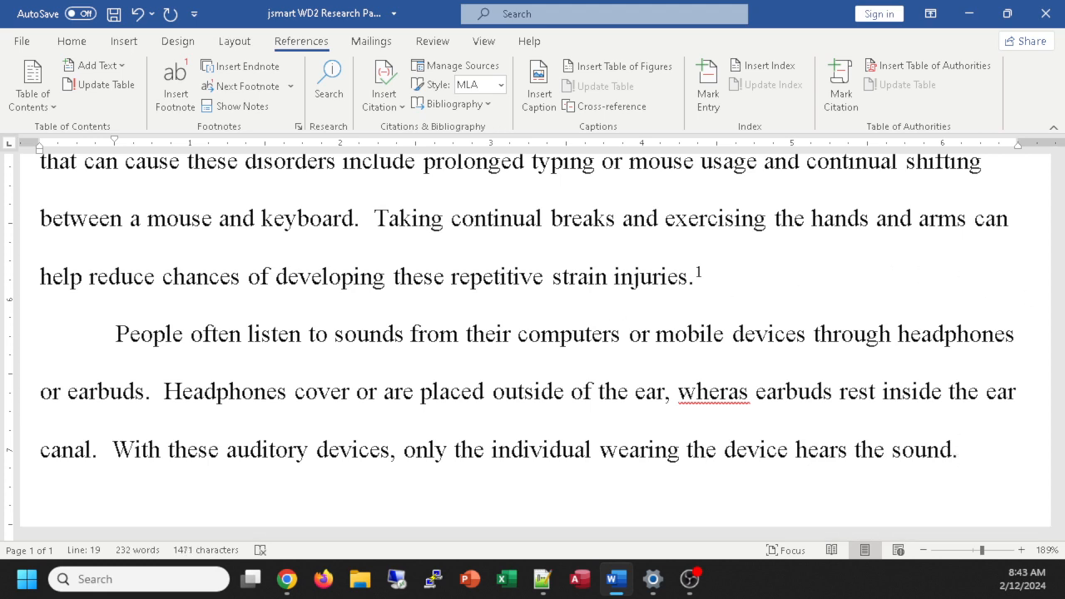
pyautogui.rightClick(699, 391)
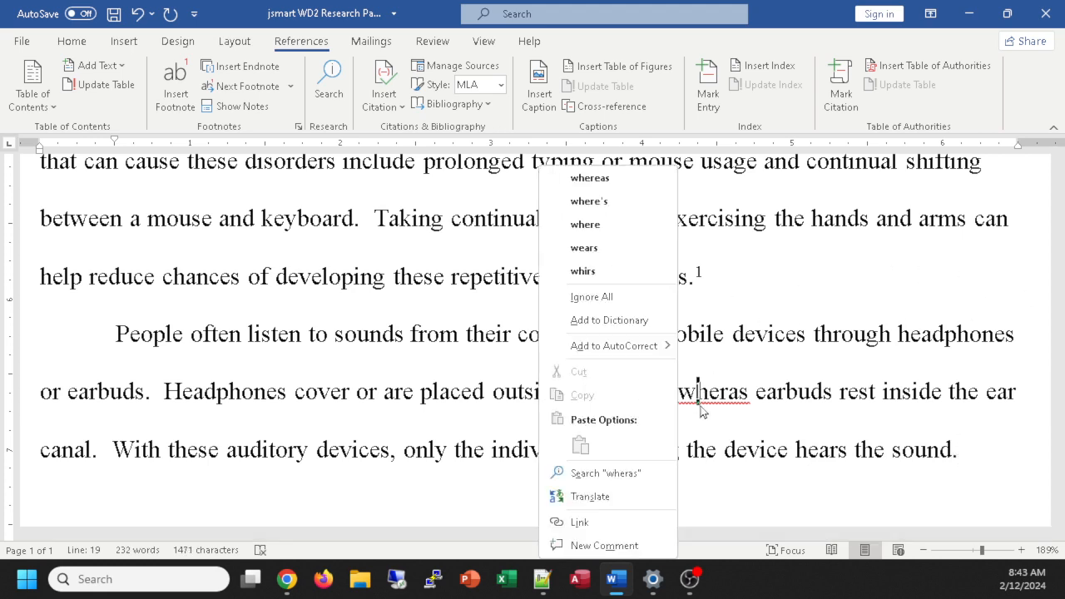
pyautogui.click(606, 179)
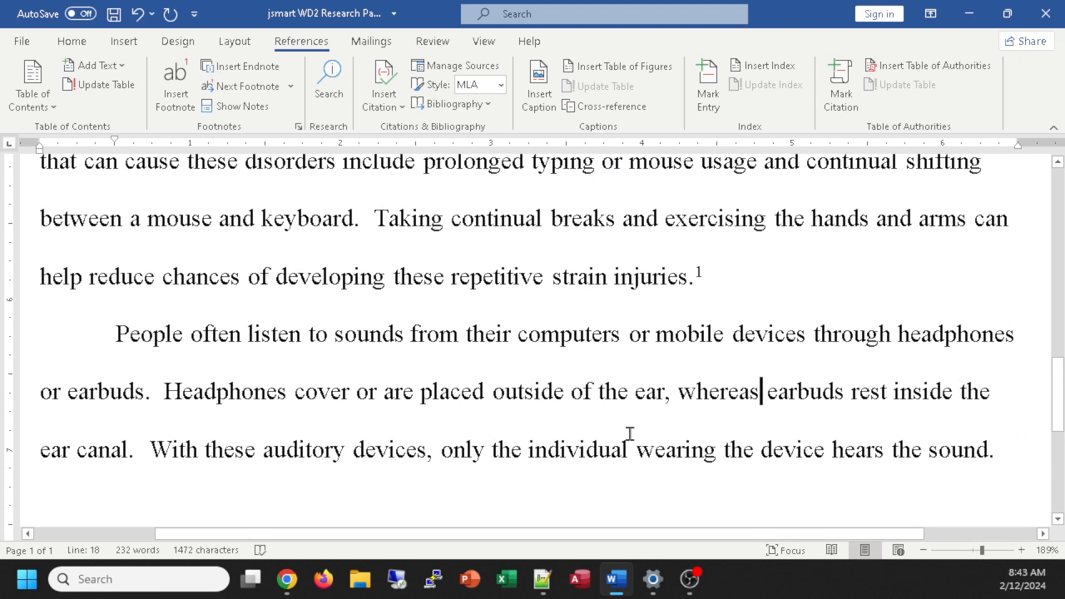
# Step: Check the document's word count statistics, including textboxes, footnotes and endnotes, and close them
pyautogui.scroll(-1, 630, 433)
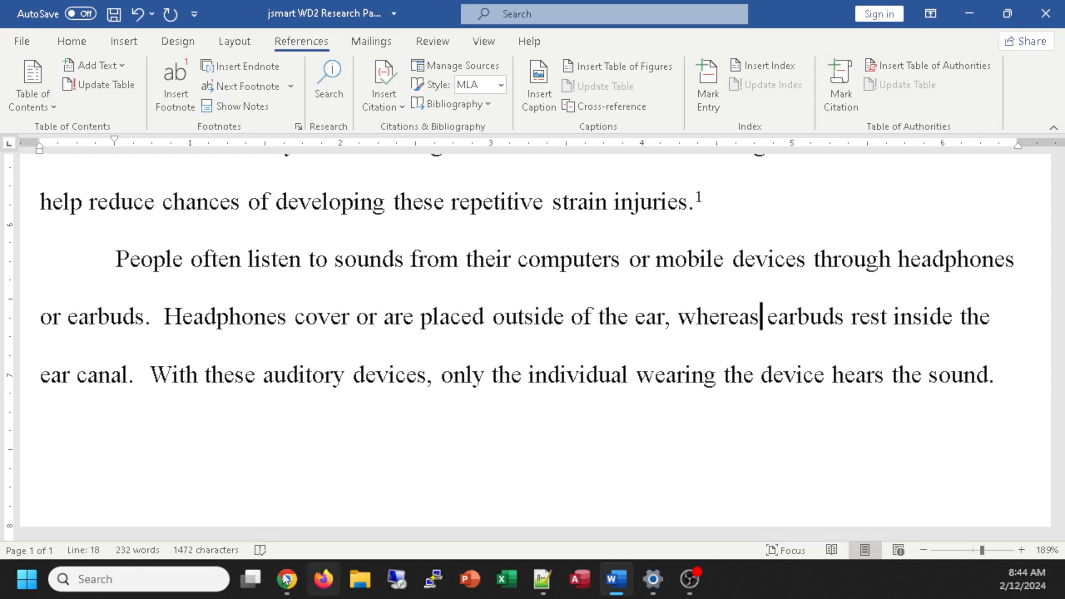
pyautogui.click(226, 551)
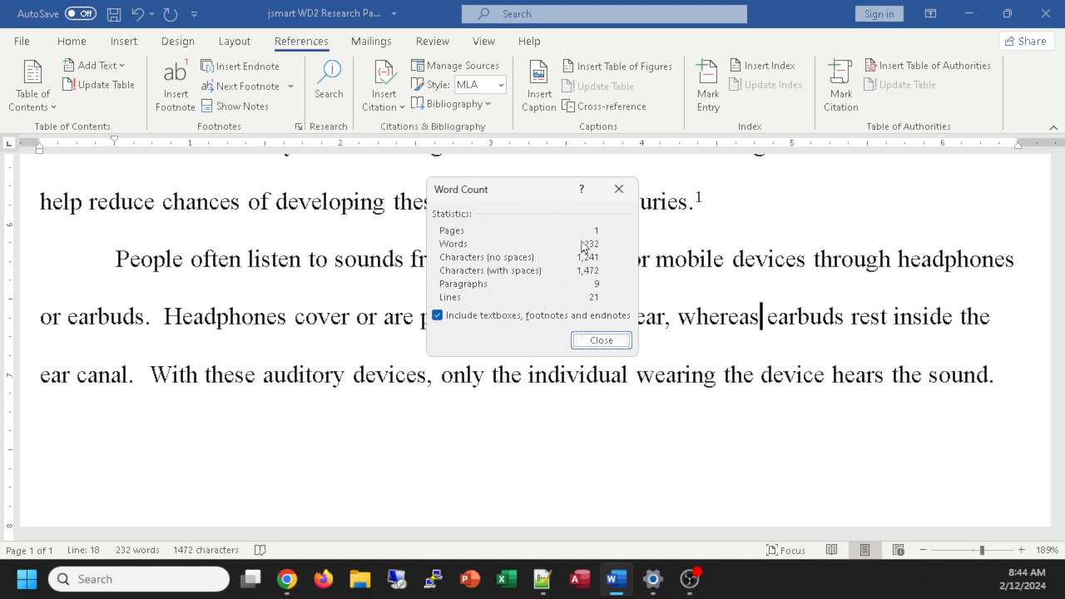
pyautogui.click(619, 189)
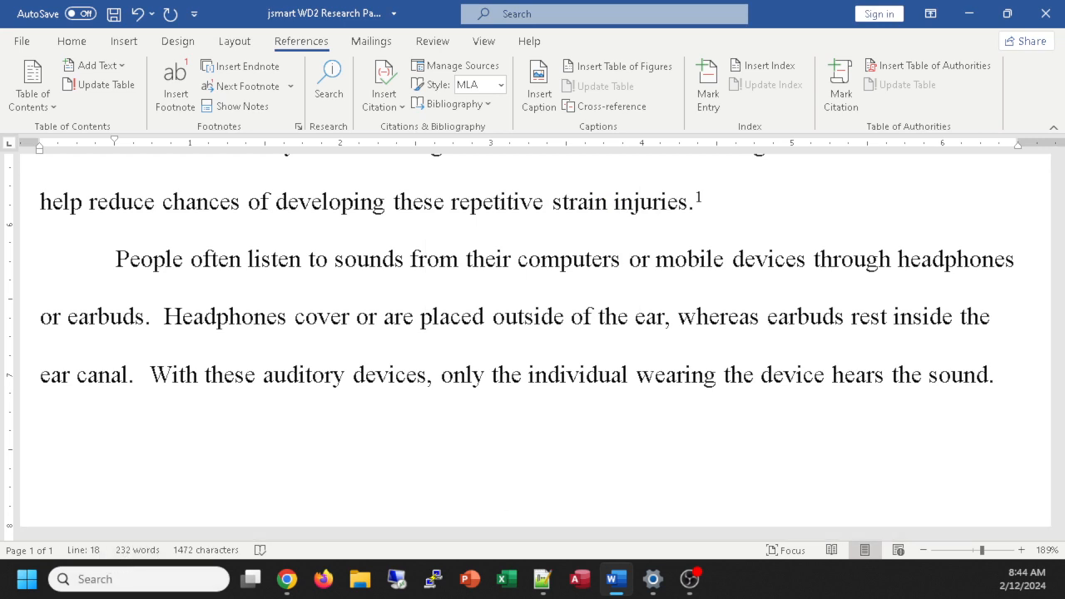
# Step: Continue the headphones paragraph after "hears the sound." with "By using high-quality auditory devices that provide a"
pyautogui.click(286, 579)
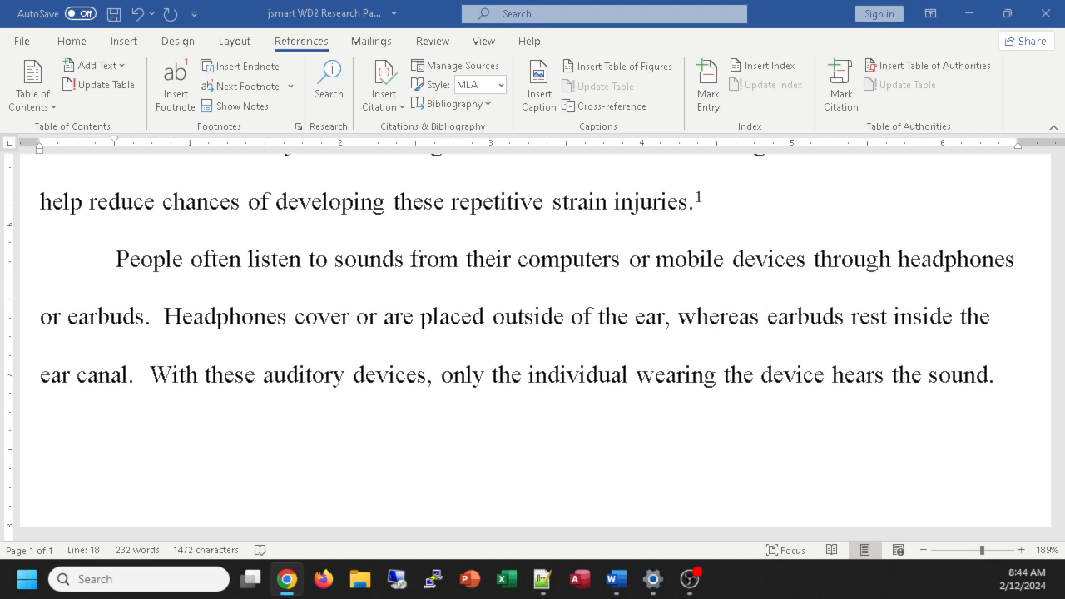
pyautogui.click(1008, 381)
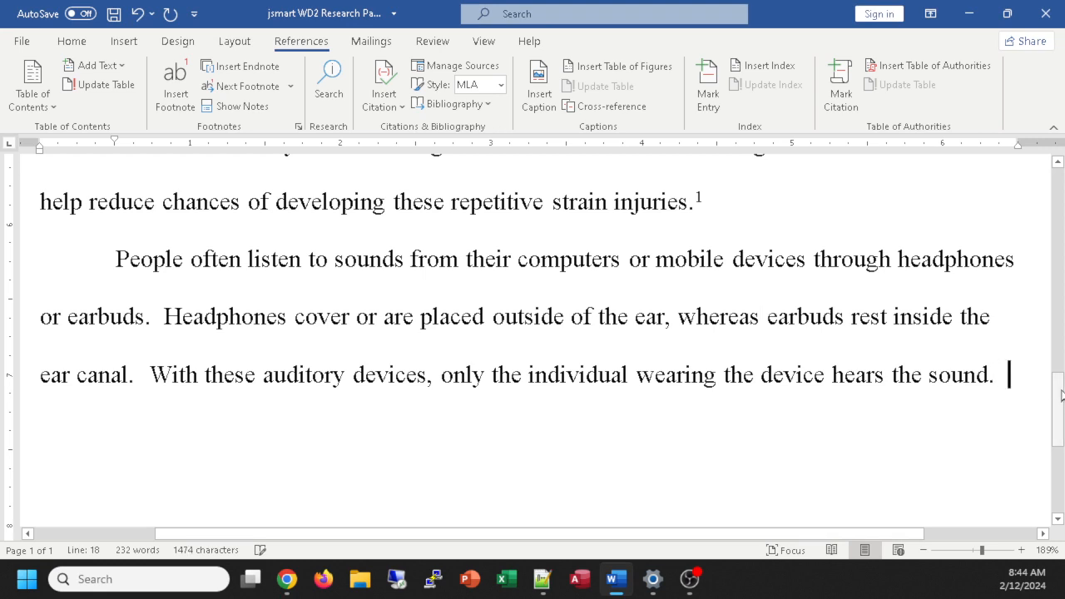
pyautogui.press('Return')
pyautogui.write('By using')
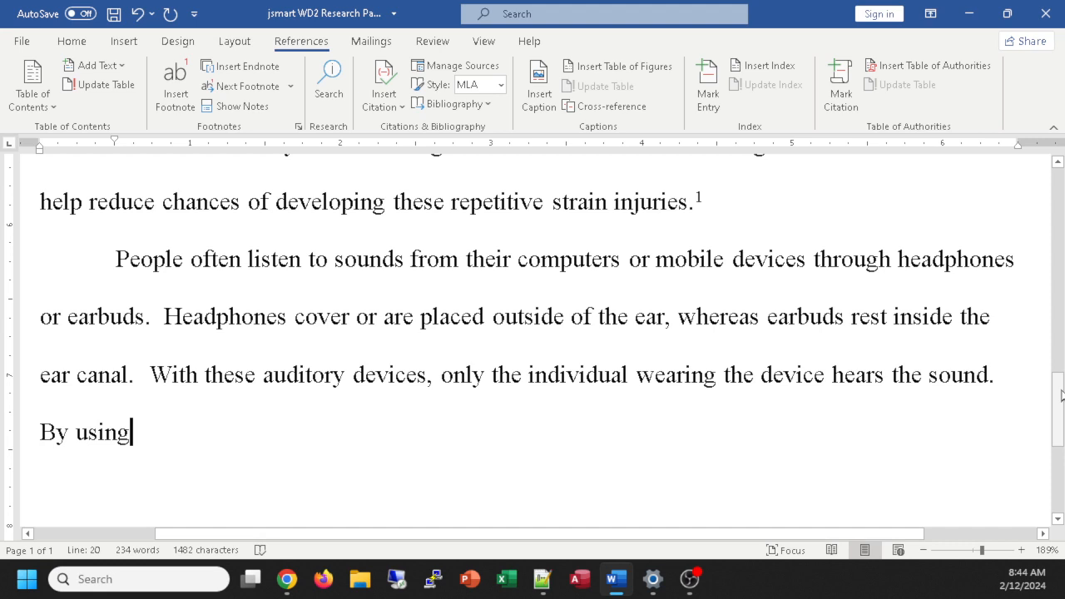
pyautogui.write(' high-quality')
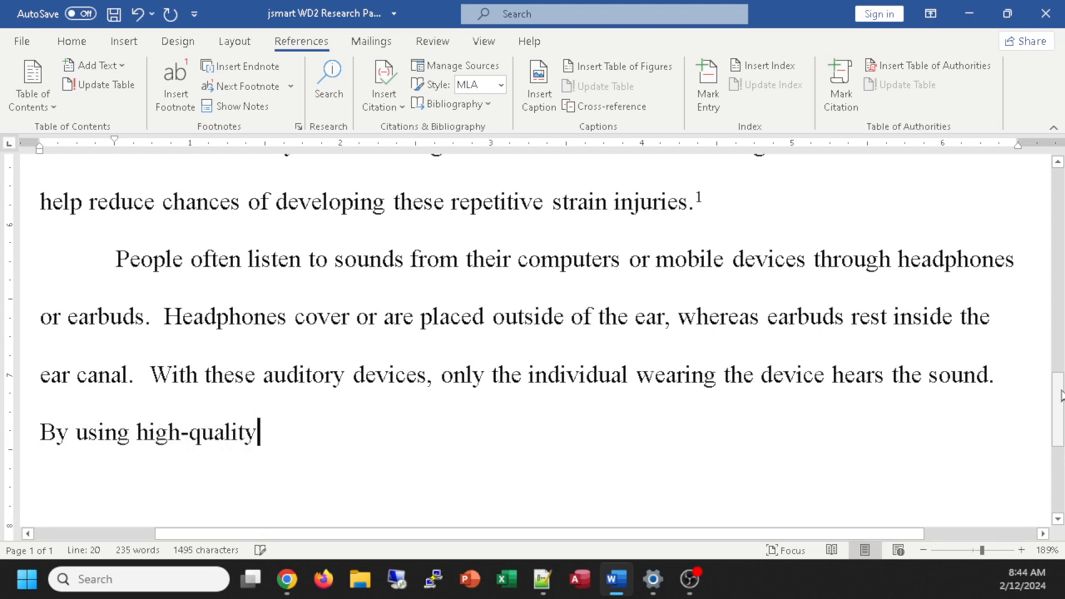
pyautogui.write(' audito')
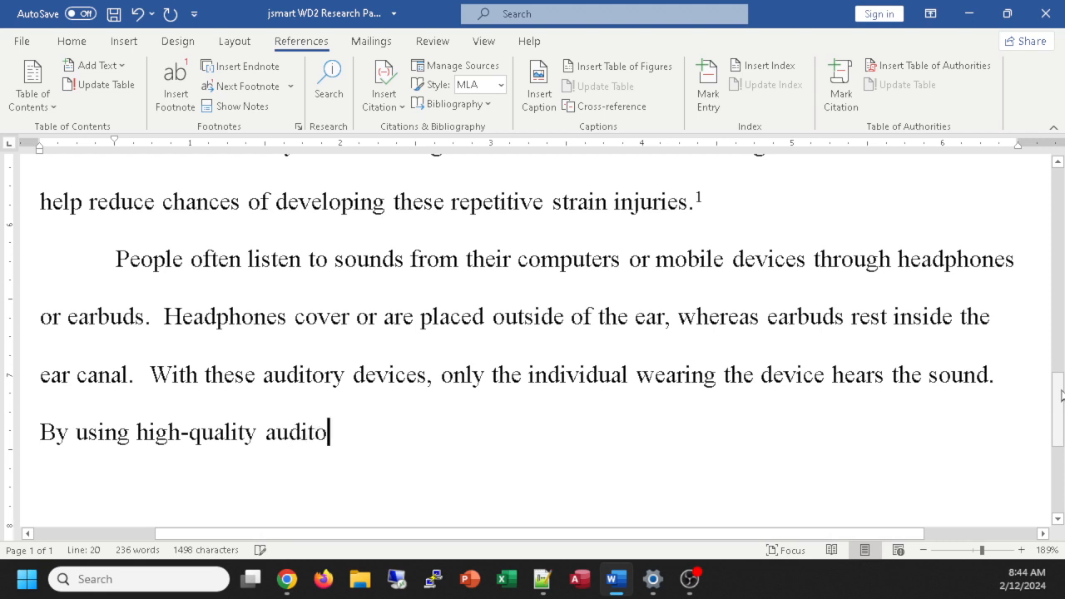
pyautogui.write('ry devicde')
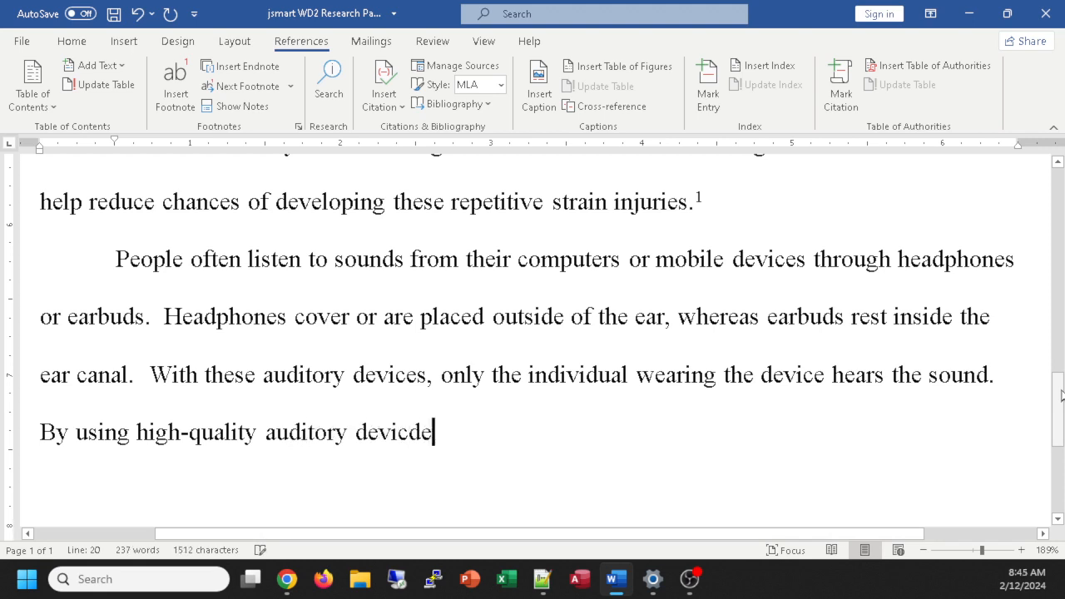
pyautogui.press('BackSpace')
pyautogui.press('BackSpace')
pyautogui.write('es that provied')
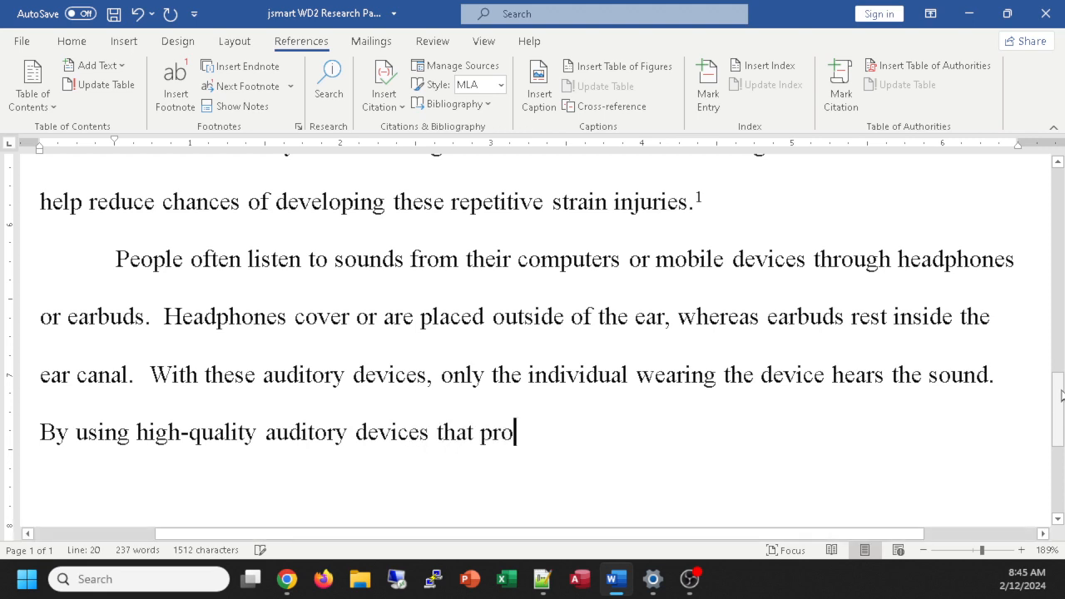
pyautogui.press('BackSpace')
pyautogui.press('BackSpace')
pyautogui.write('de a ')
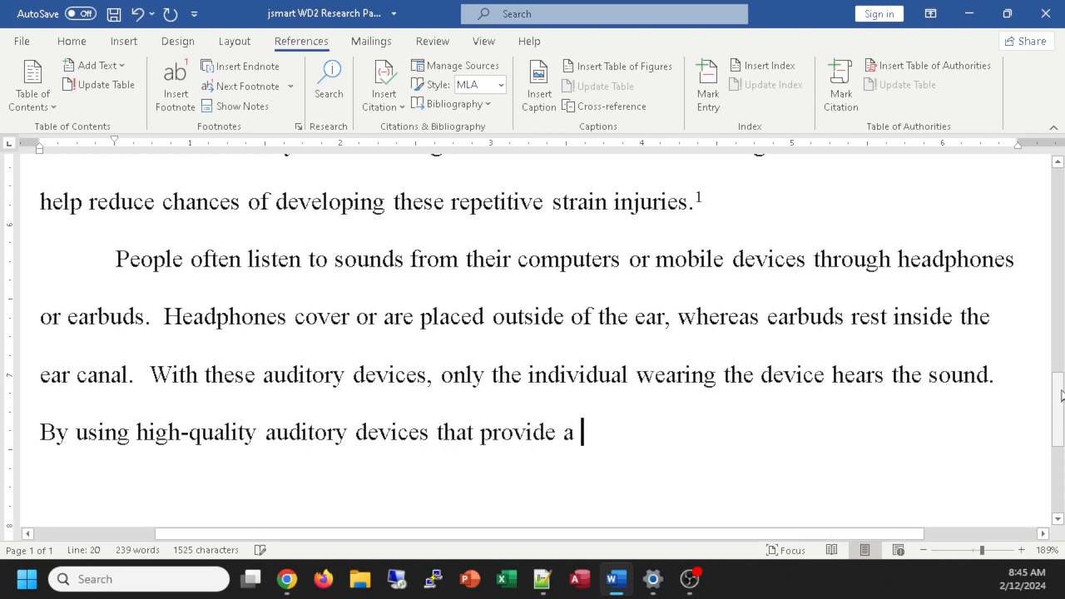
# Step: Extend the sentence with "close fit and include noise-cencelling technology, users can lower the volume level"
pyautogui.write('close fit and ')
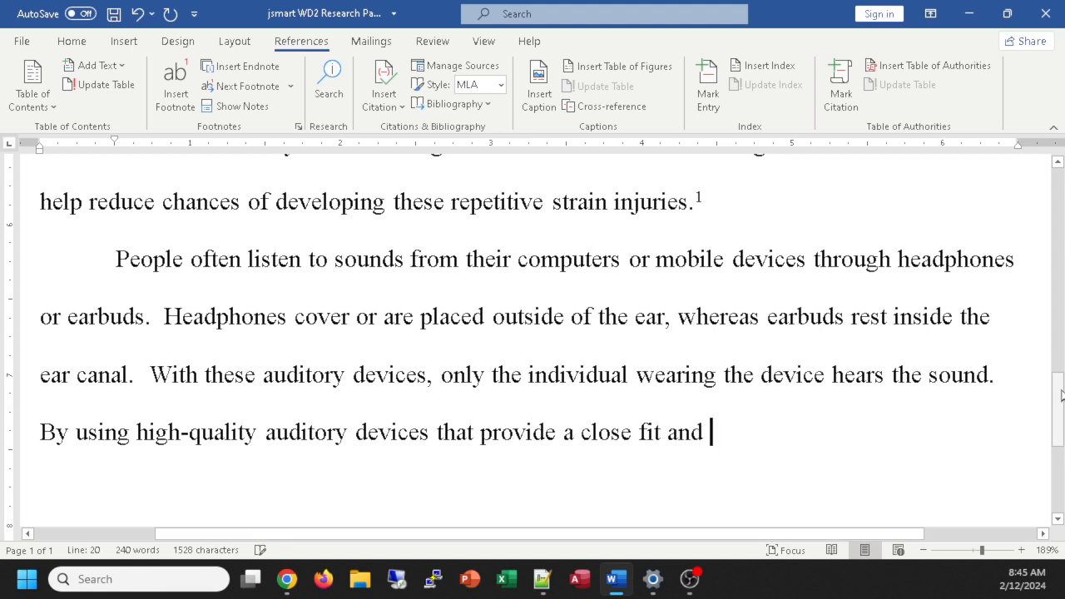
pyautogui.write('include nois')
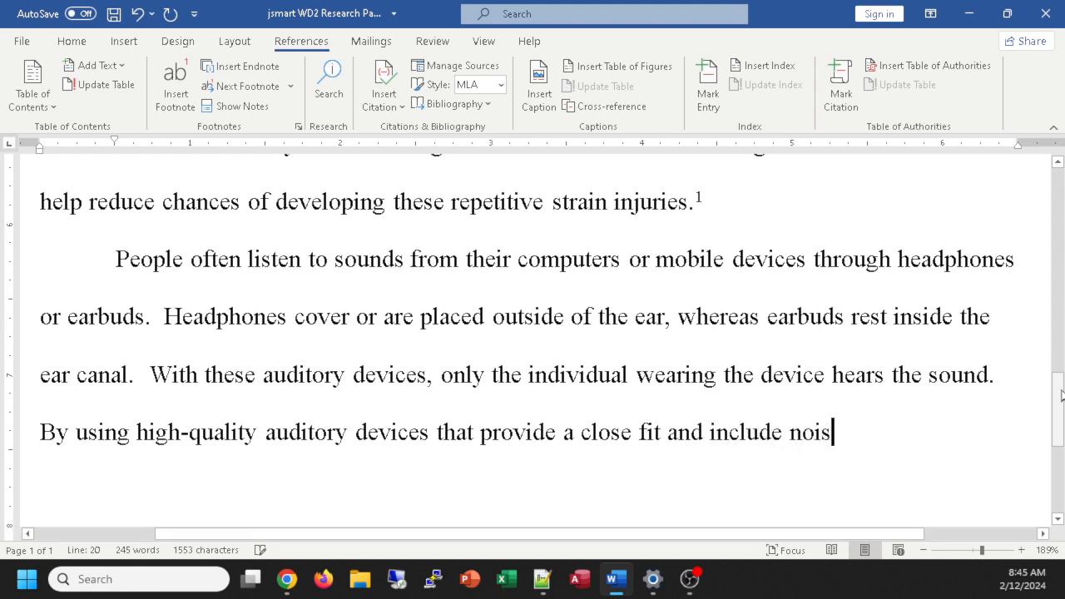
pyautogui.write('e-cencelling t')
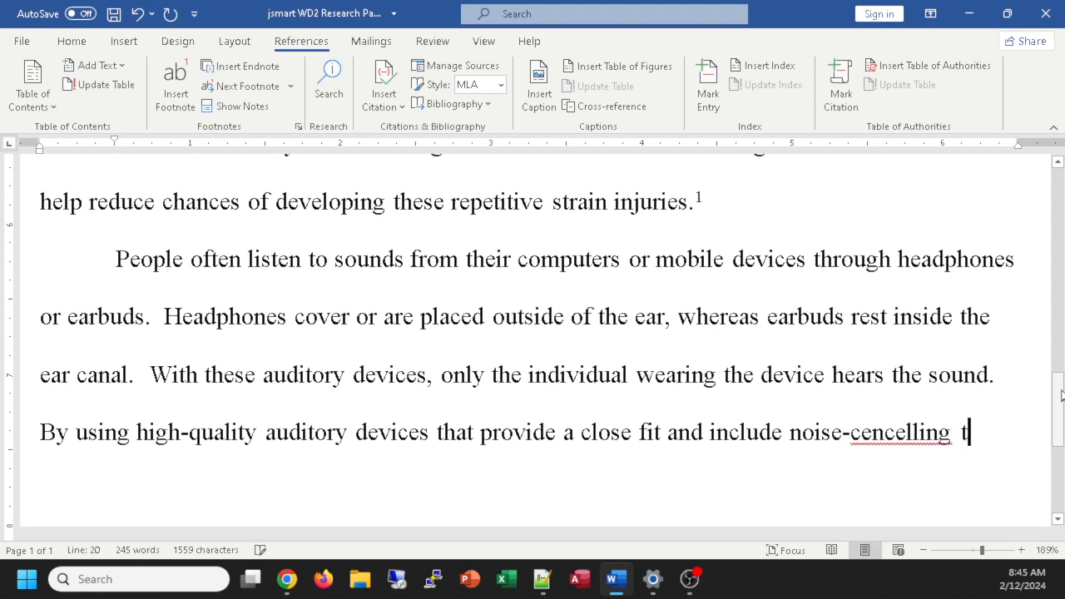
pyautogui.write('echnology, us')
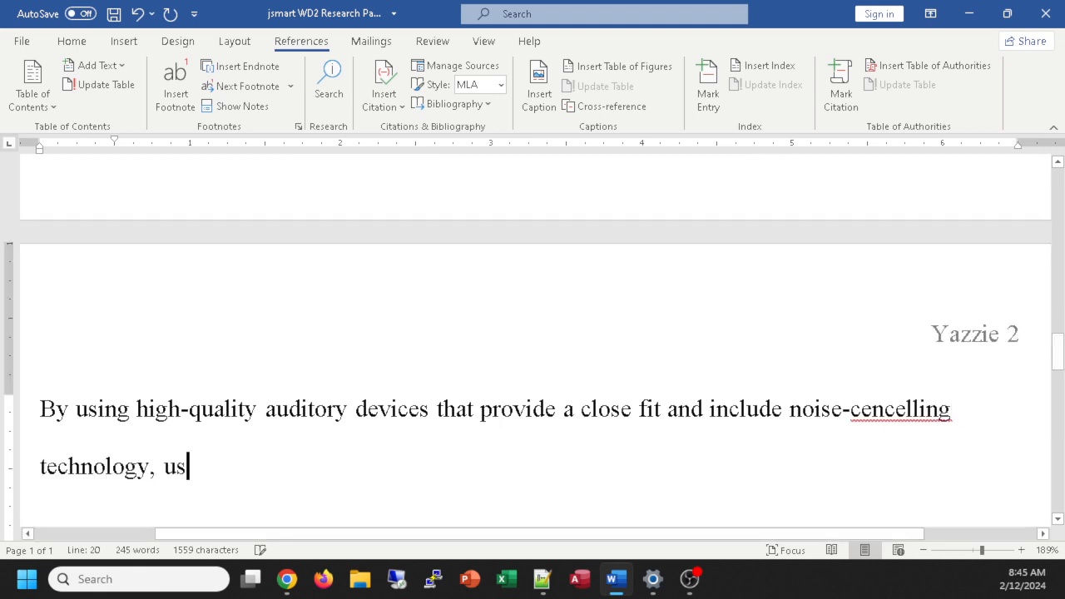
pyautogui.write('ers can lower the ')
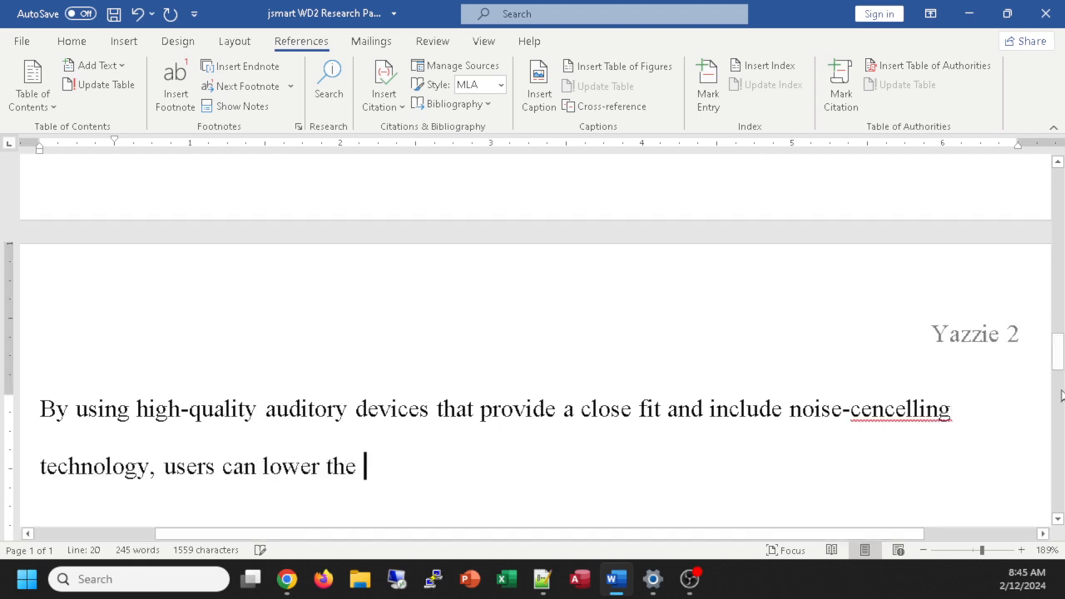
pyautogui.write('volume level')
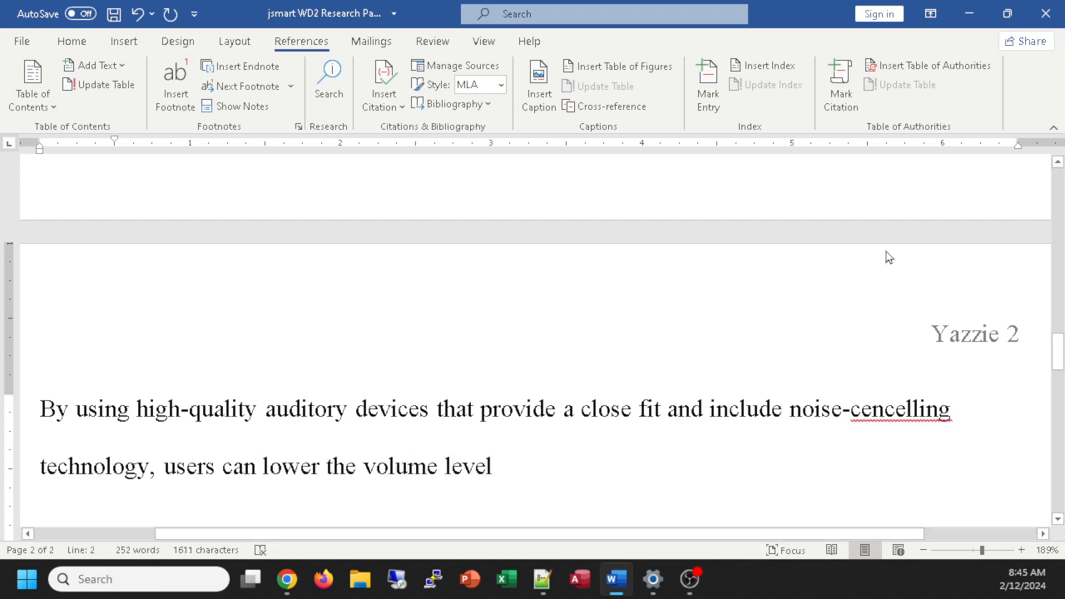
# Step: Hide the white space between the two pages and zoom the document out to 129% around the footnote and page break
pyautogui.rightClick(563, 236)
pyautogui.doubleClick(563, 235)
pyautogui.scroll(2, 596, 283)
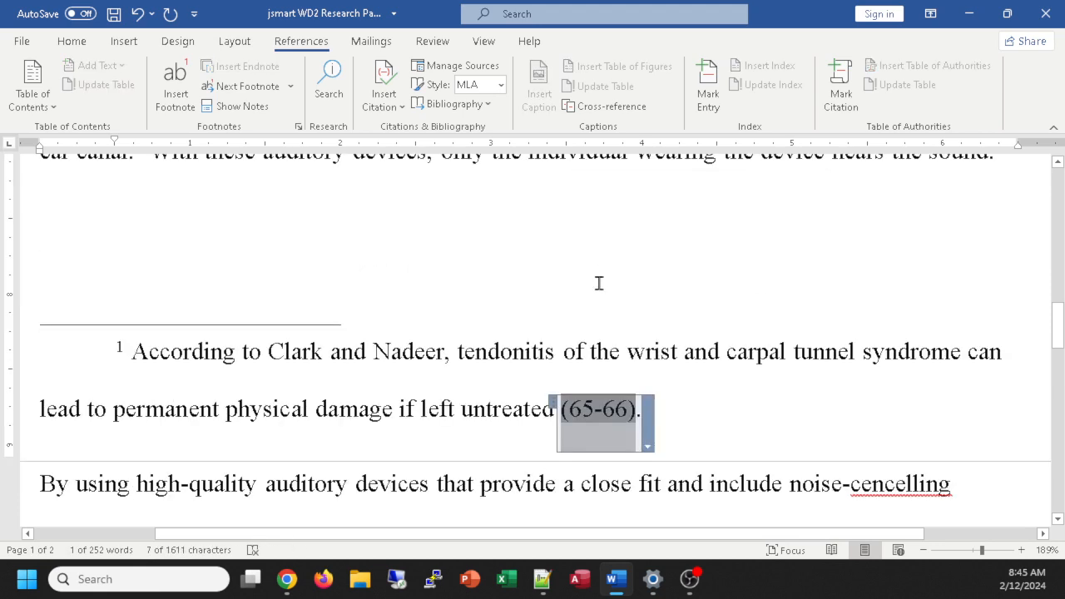
pyautogui.scroll(1, 598, 283)
pyautogui.scroll(-2, 598, 283)
pyautogui.scroll(-2, 599, 283)
pyautogui.scroll(3, 599, 283)
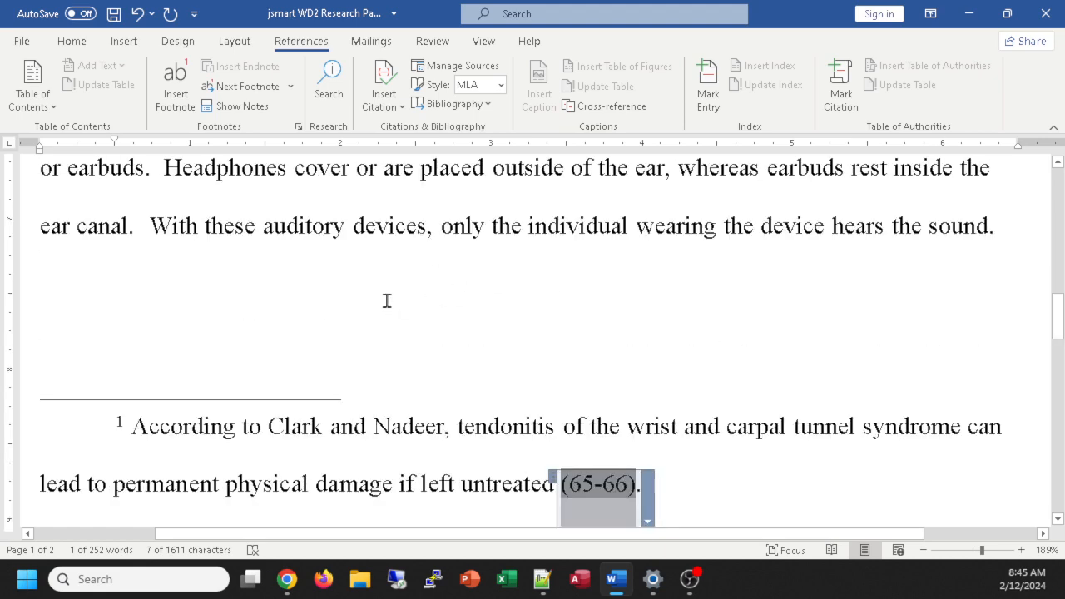
pyautogui.scroll(-3, 387, 300)
pyautogui.scroll(-2, 390, 299)
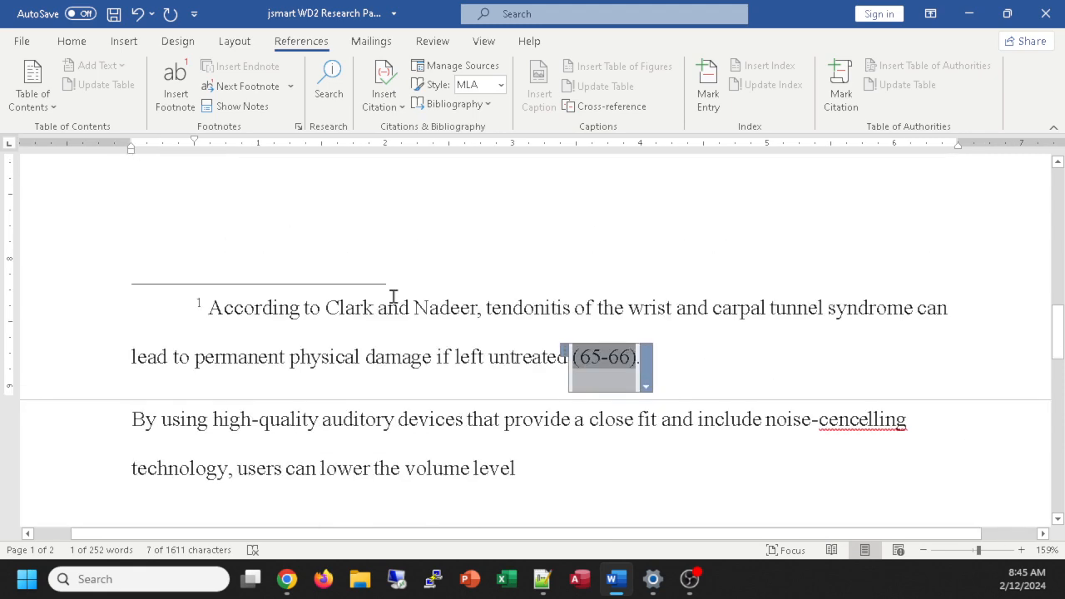
pyautogui.scroll(-3, 393, 297)
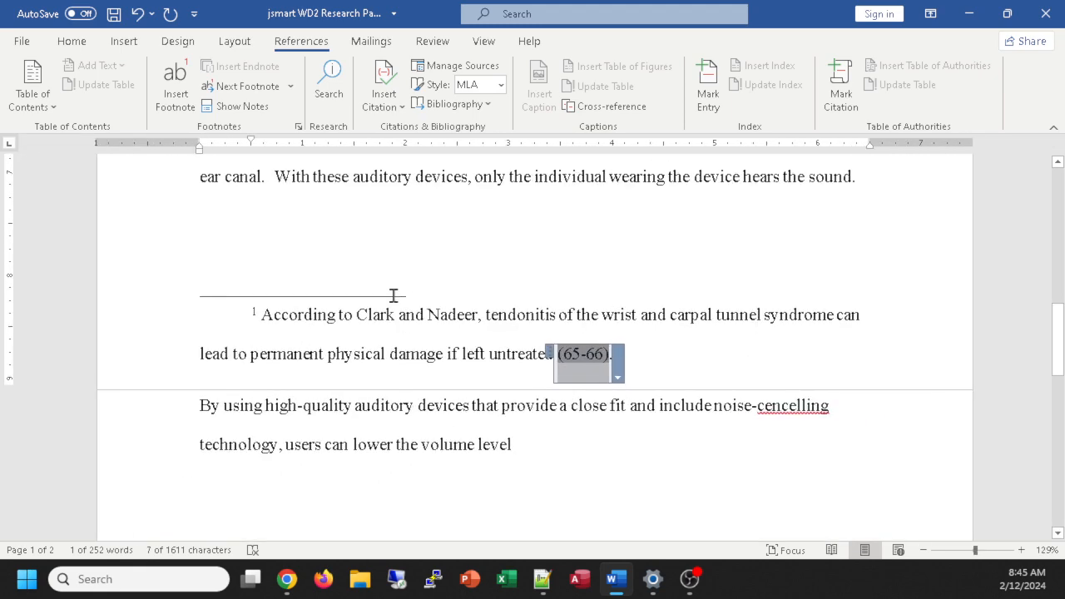
# Step: Finish the sentence on volume level with "on these devices." and begin the following sentence with "Lower"
pyautogui.click(548, 439)
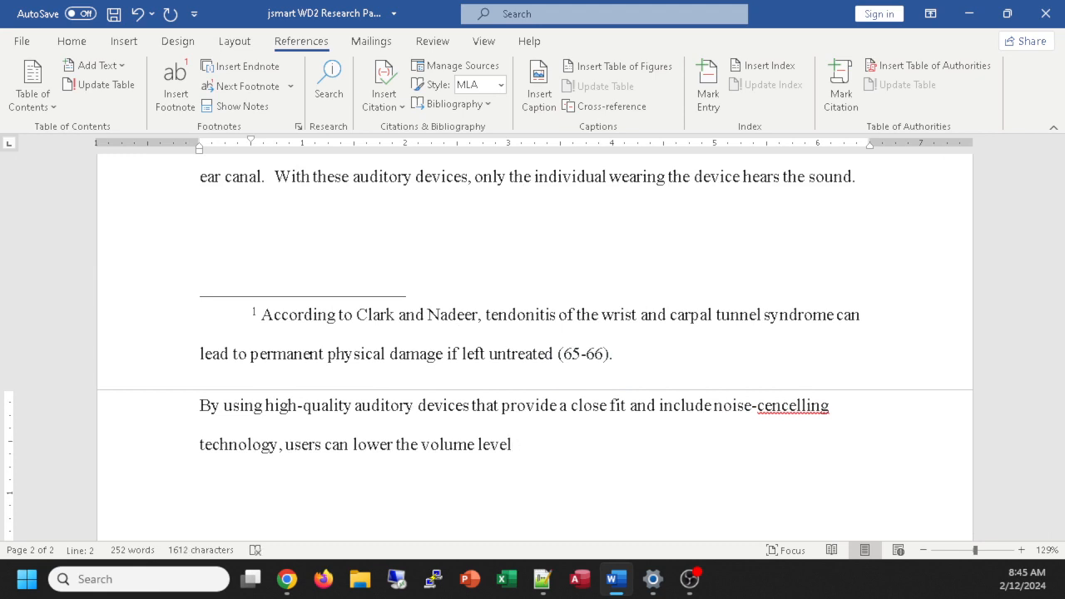
pyautogui.write('on tgehse ')
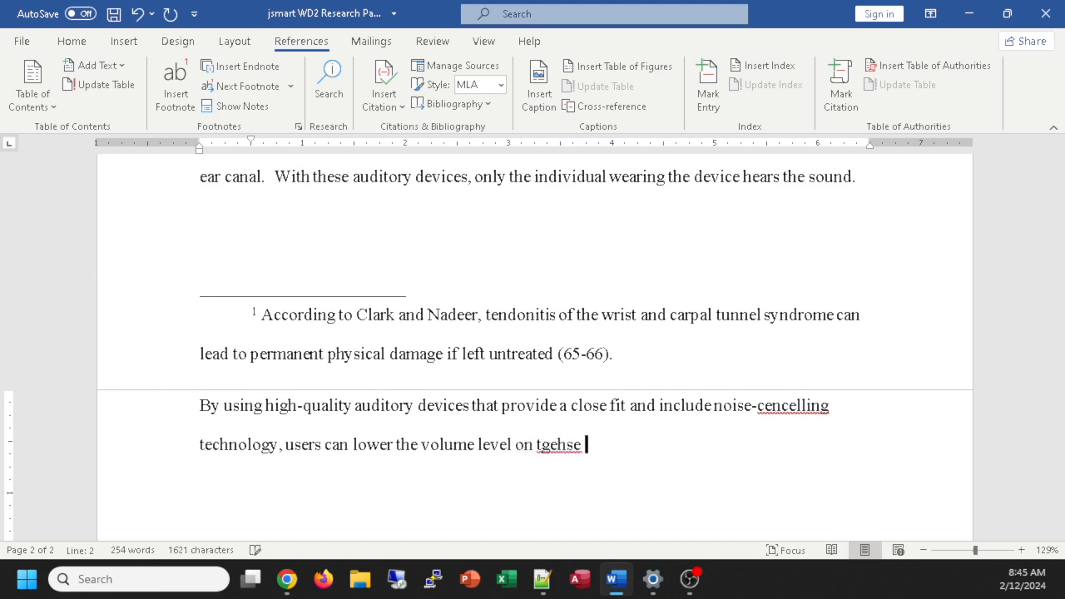
pyautogui.write('de')
pyautogui.press('BackSpace')
pyautogui.press('BackSpace')
pyautogui.press('BackSpace')
pyautogui.press('BackSpace')
pyautogui.press('BackSpace')
pyautogui.press('BackSpace')
pyautogui.press('BackSpace')
pyautogui.press('BackSpace')
pyautogui.write('hese devi')
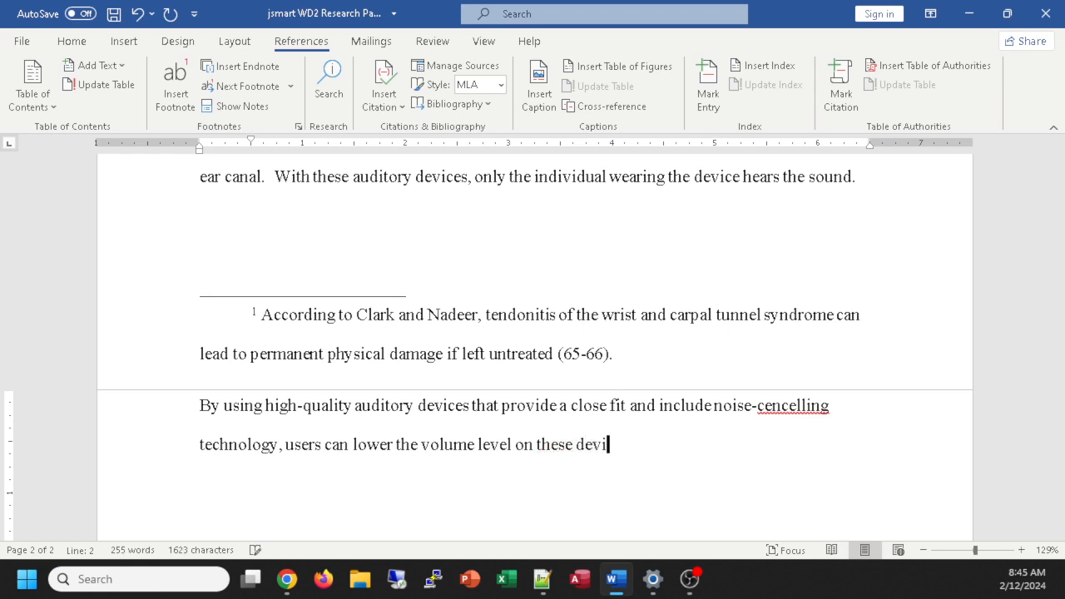
pyautogui.write('ces.  Lower')
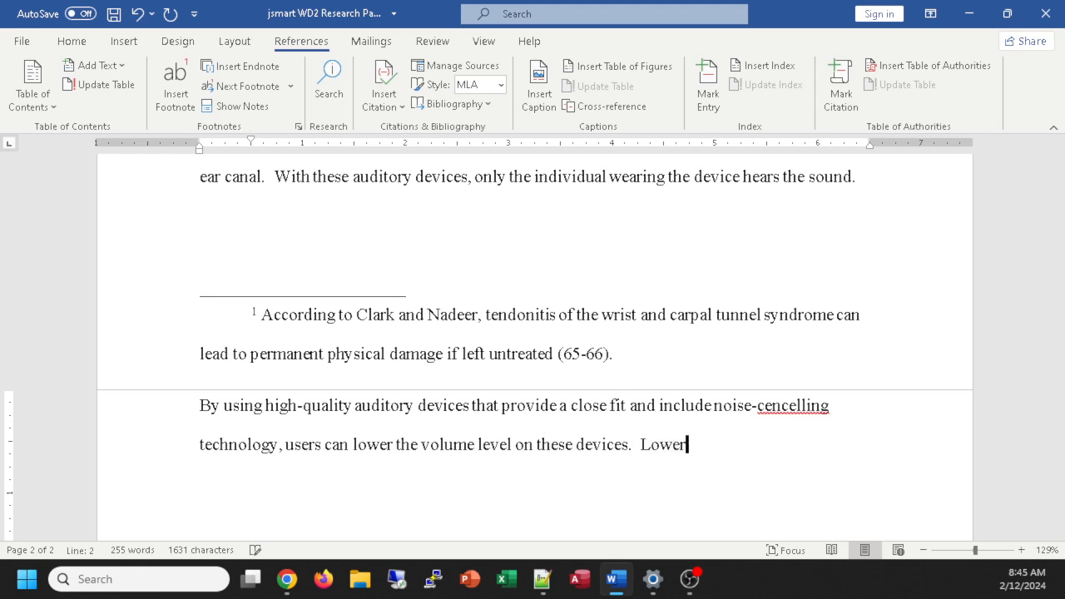
# Step: Continue the new sentence with "volumes can help to minimize potential hering loss"
pyautogui.write(' volumes can')
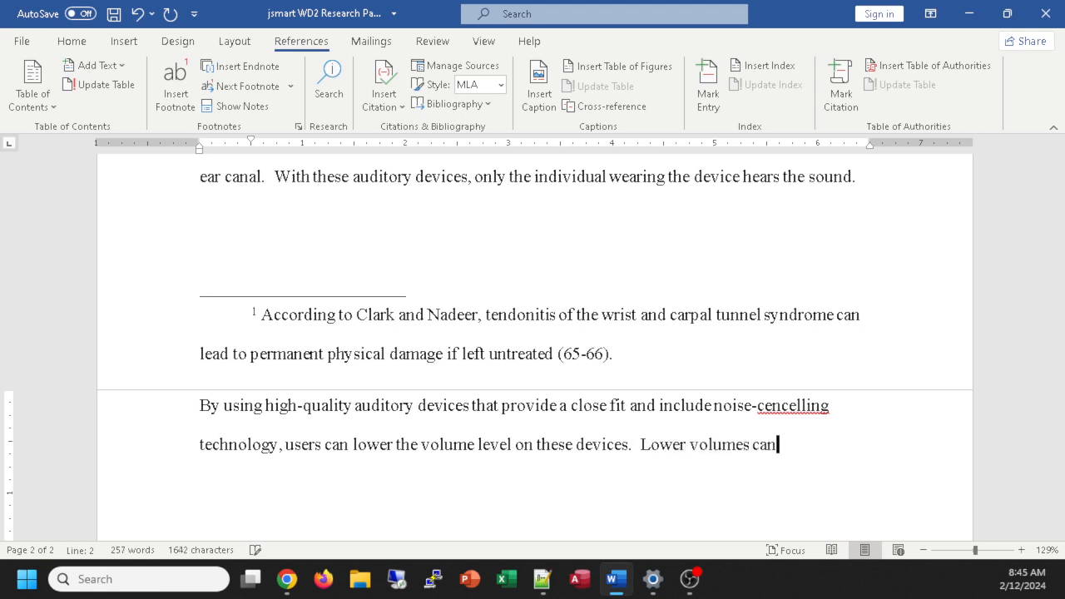
pyautogui.write(' help tio i')
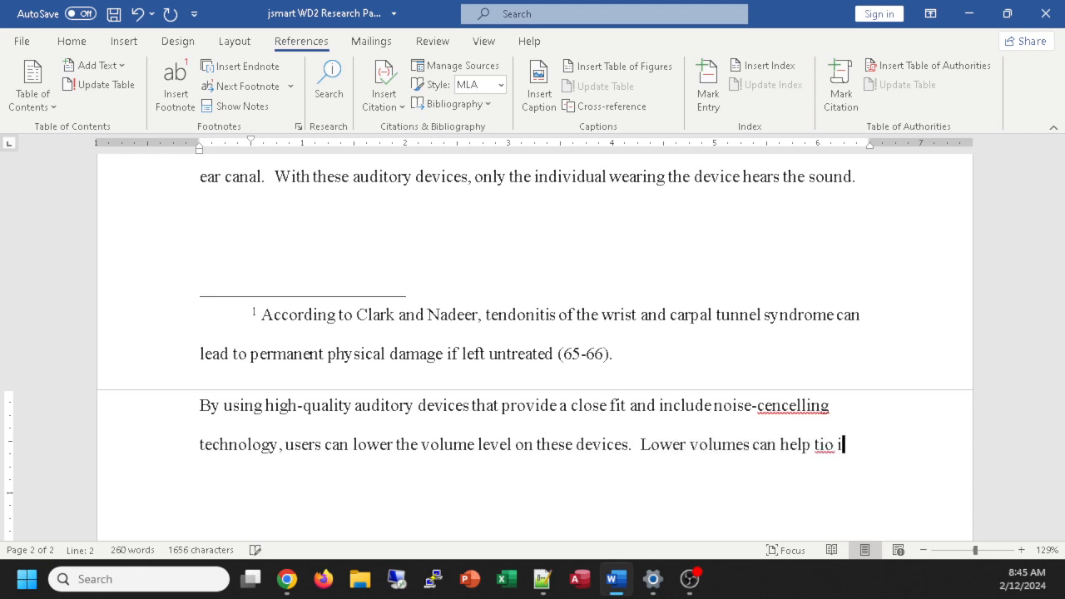
pyautogui.press('BackSpace')
pyautogui.press('BackSpace')
pyautogui.press('BackSpace')
pyautogui.press('BackSpace')
pyautogui.write('o minim')
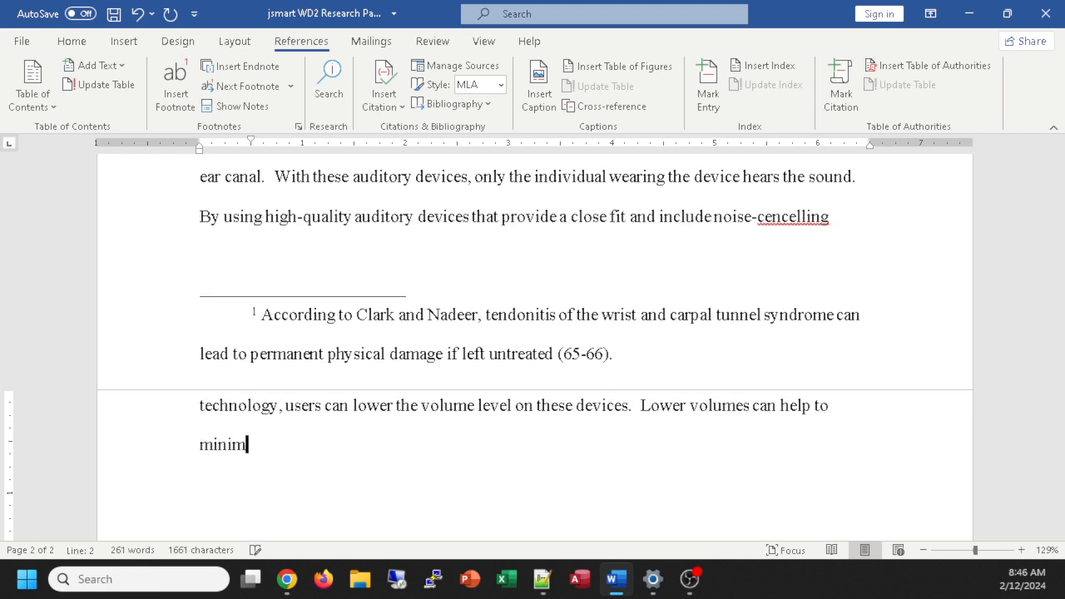
pyautogui.write('ize potenti')
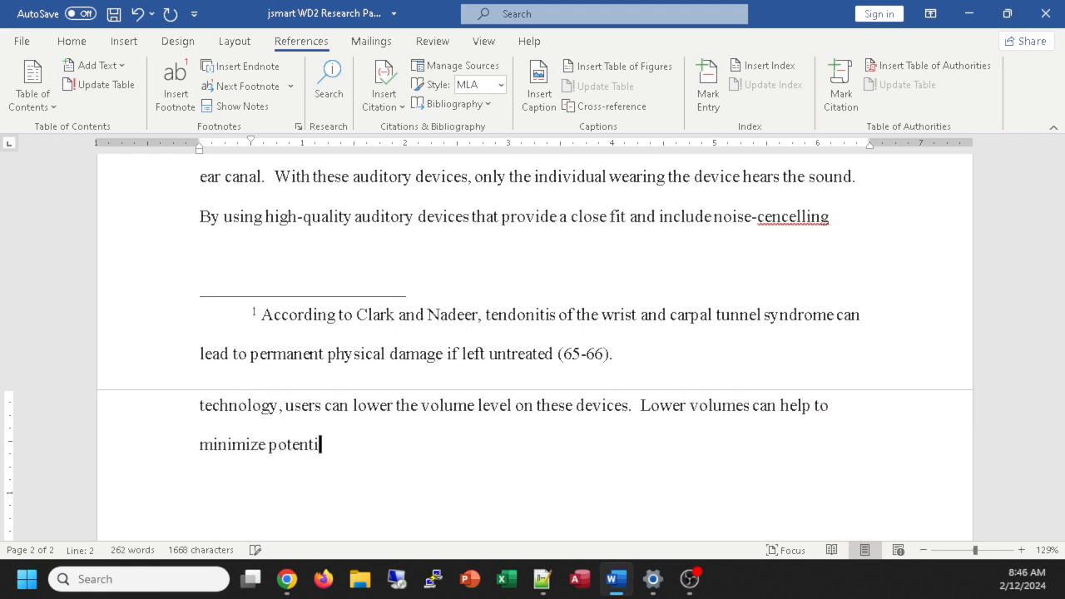
pyautogui.write('al hering loss')
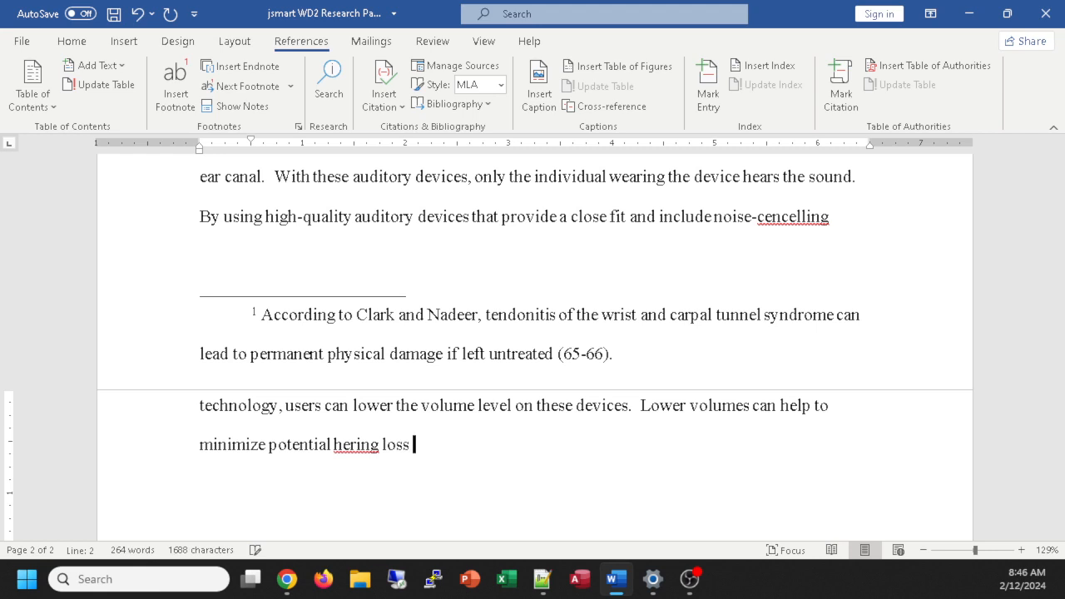
# Step: Correct the misspelled "cencelling" to "cancelling" and "hering" to "hearing" using the spelling suggestions
pyautogui.rightClick(796, 218)
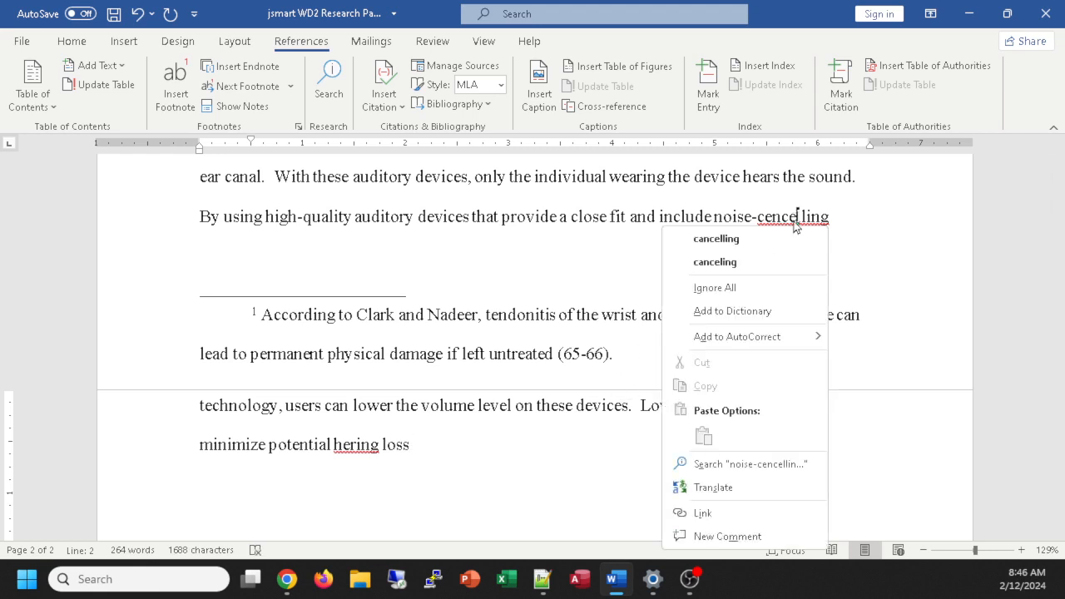
pyautogui.click(749, 239)
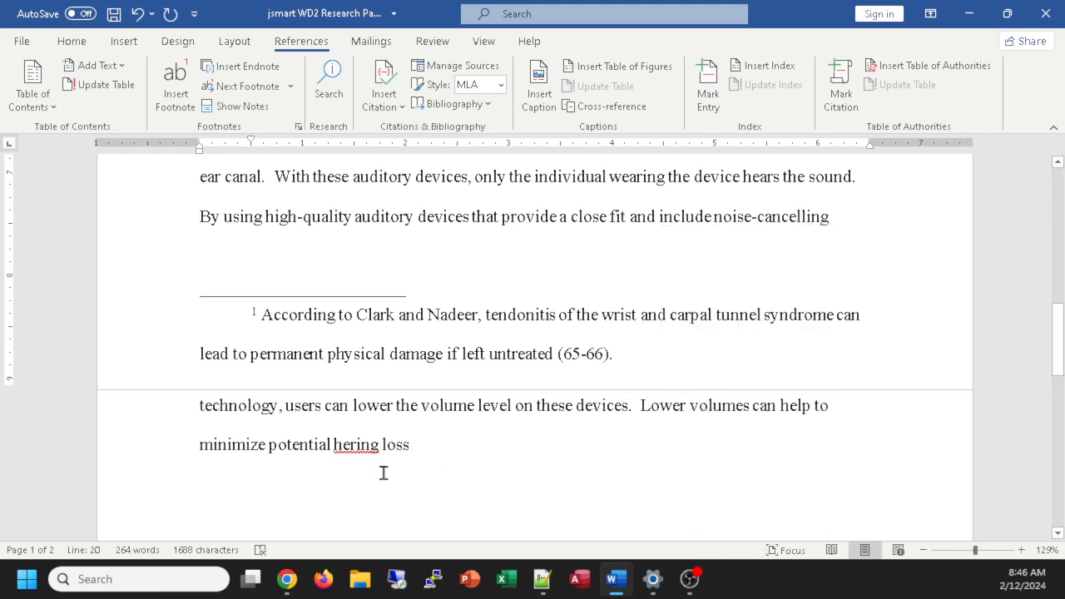
pyautogui.rightClick(362, 444)
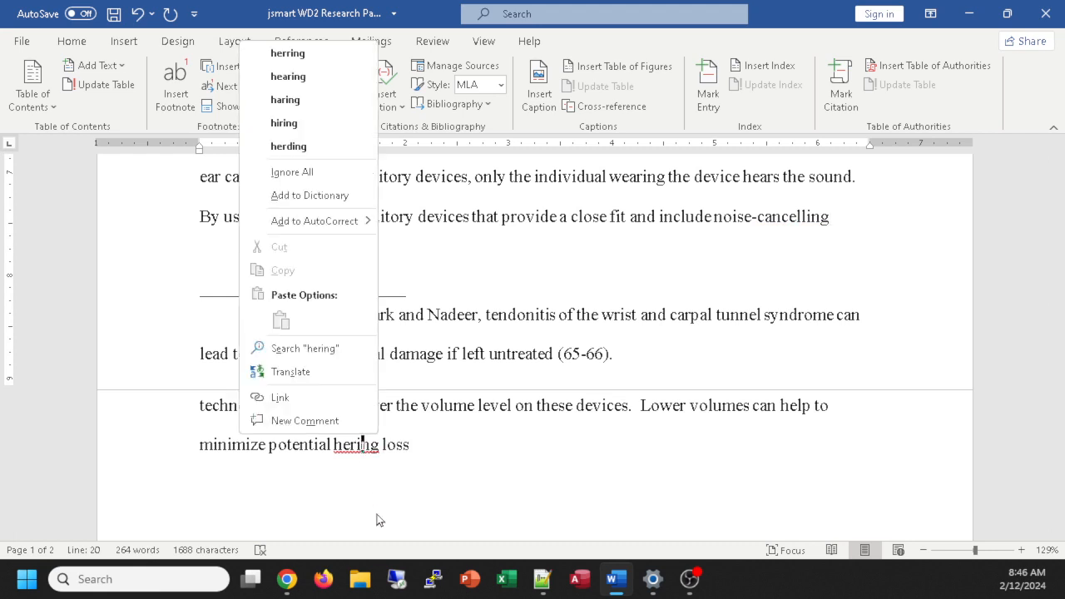
pyautogui.click(291, 77)
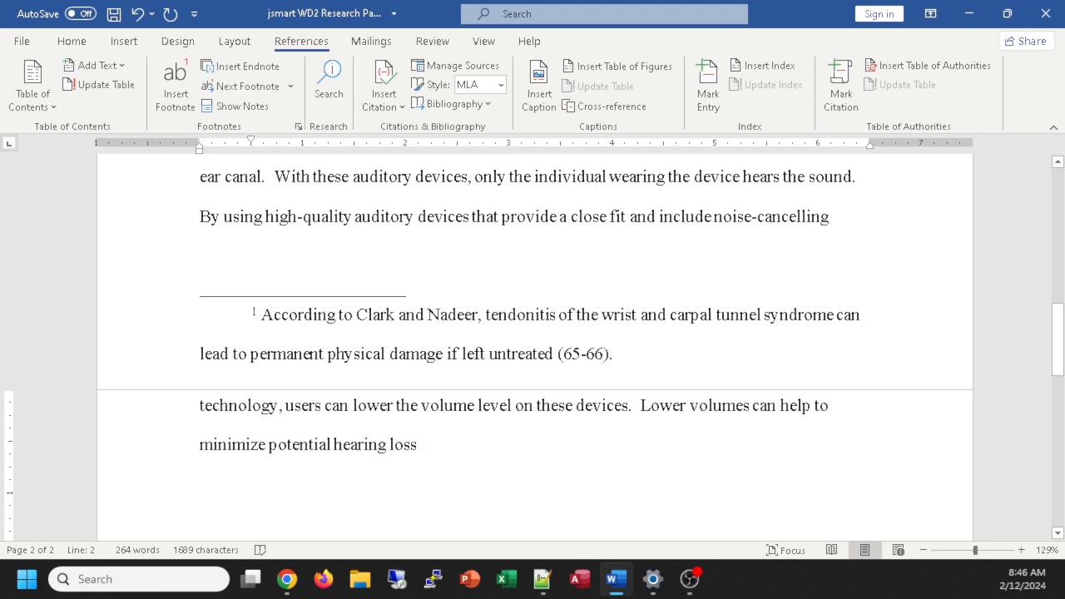
# Step: Insert a citation placeholder tagged with the author's surname after "hearing loss" and end the sentence with a period
pyautogui.scroll(1, 647, 316)
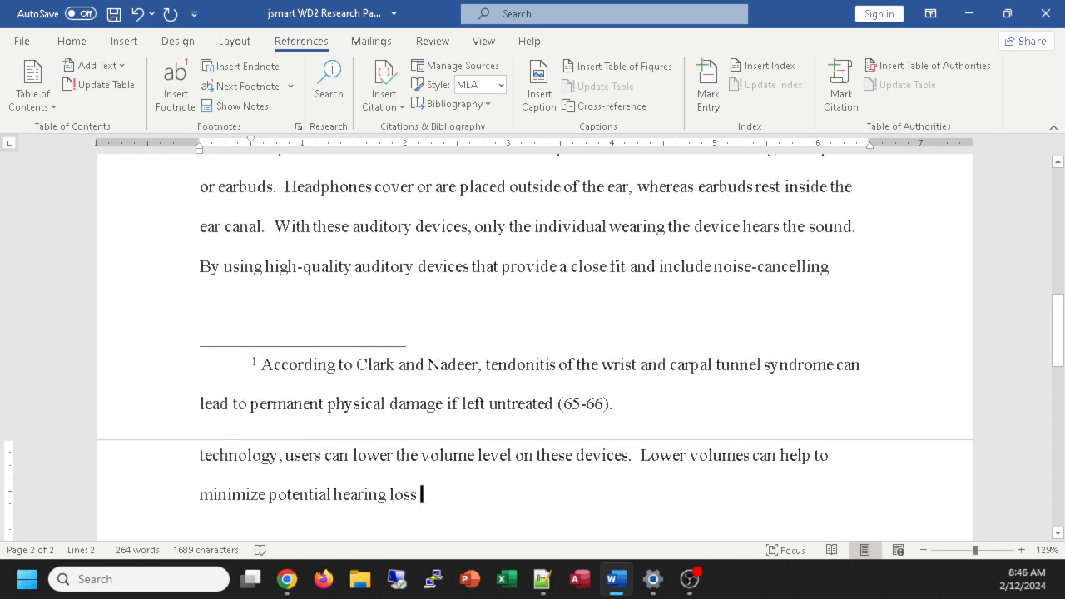
pyautogui.doubleClick(301, 43)
pyautogui.scroll(1, 433, 225)
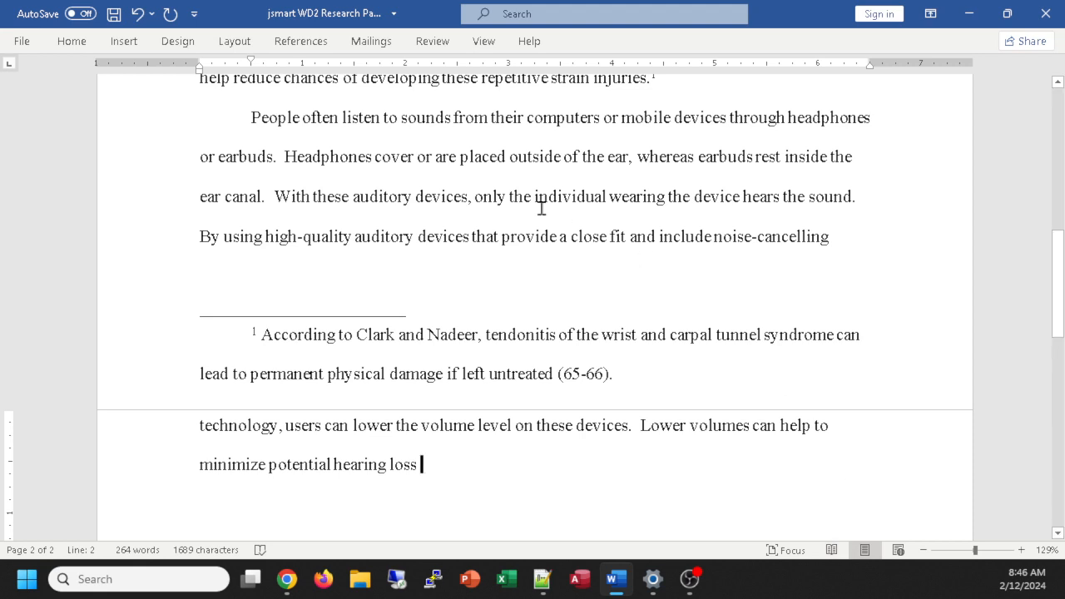
pyautogui.click(282, 46)
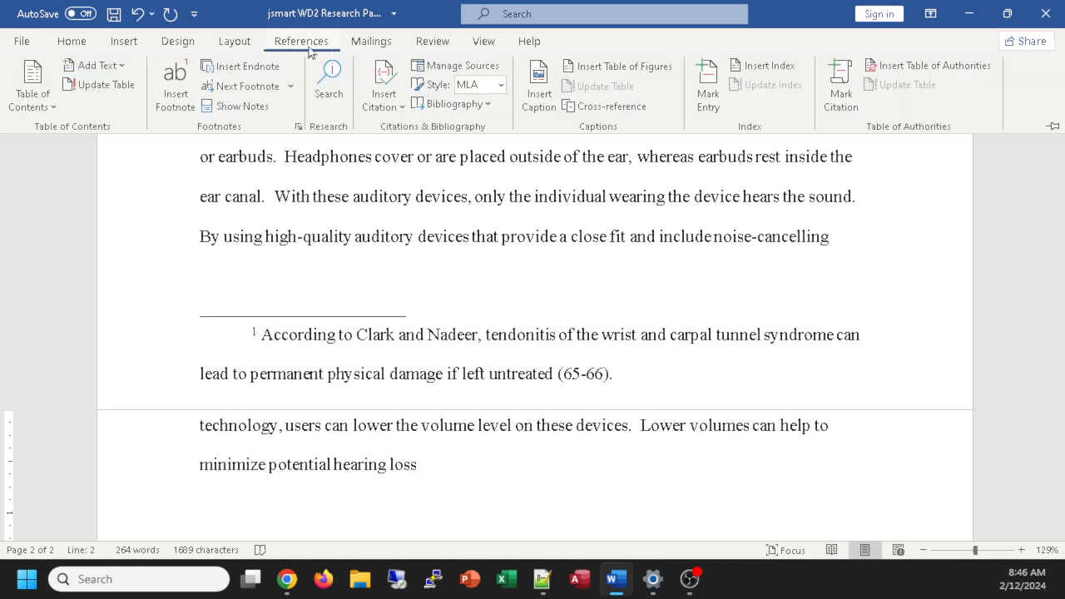
pyautogui.click(376, 86)
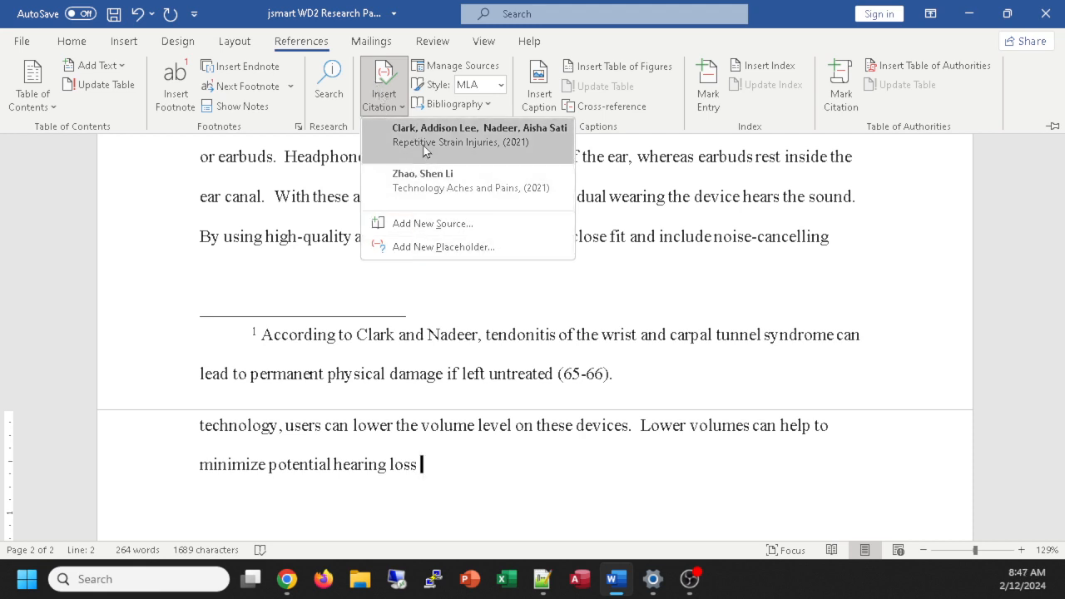
pyautogui.click(433, 247)
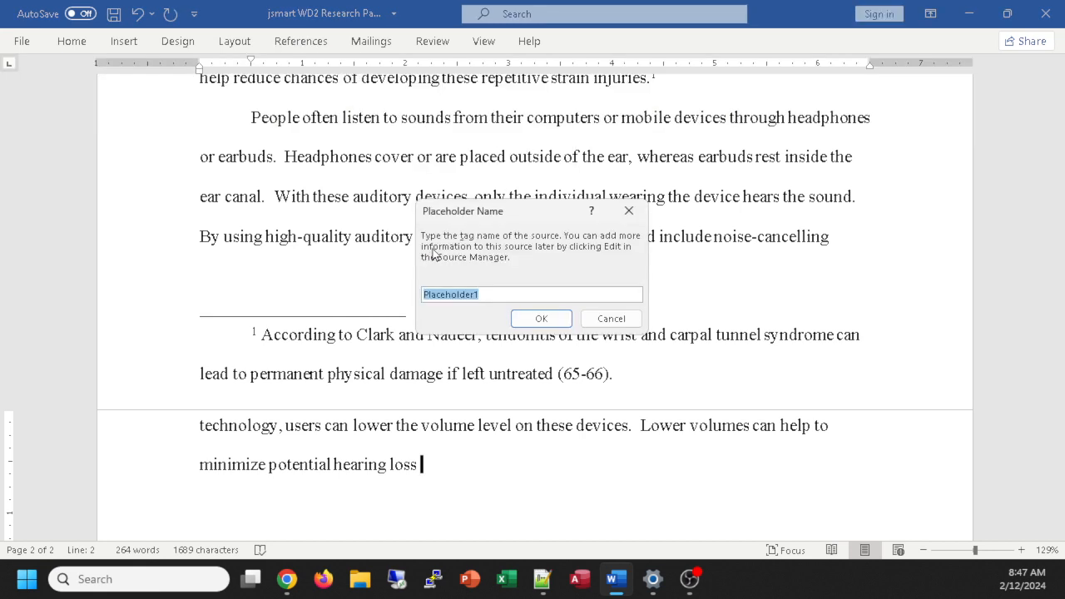
pyautogui.write('Sanchez')
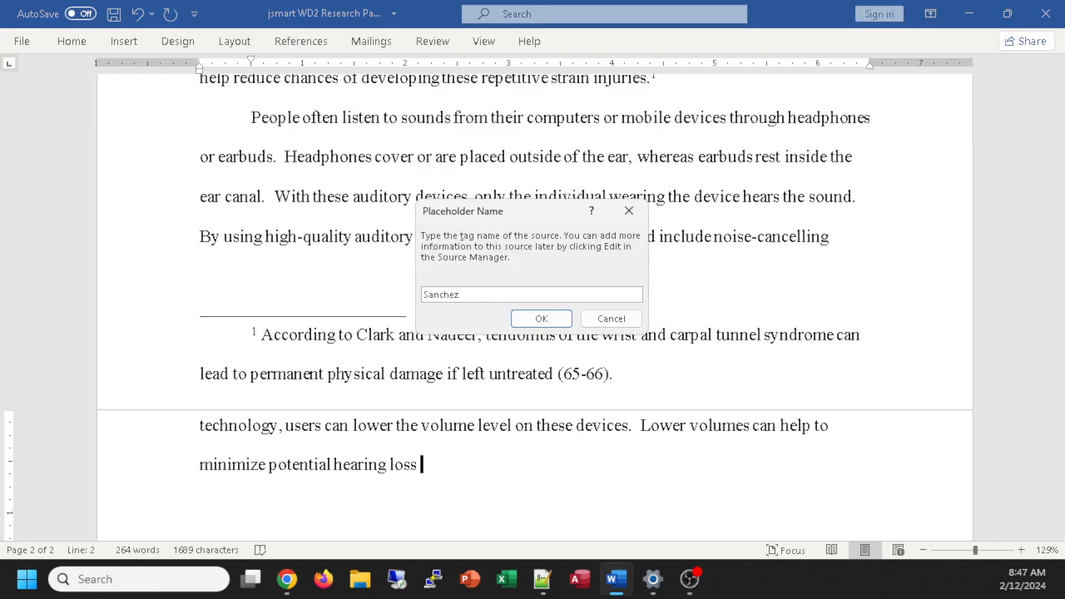
pyautogui.press('Return')
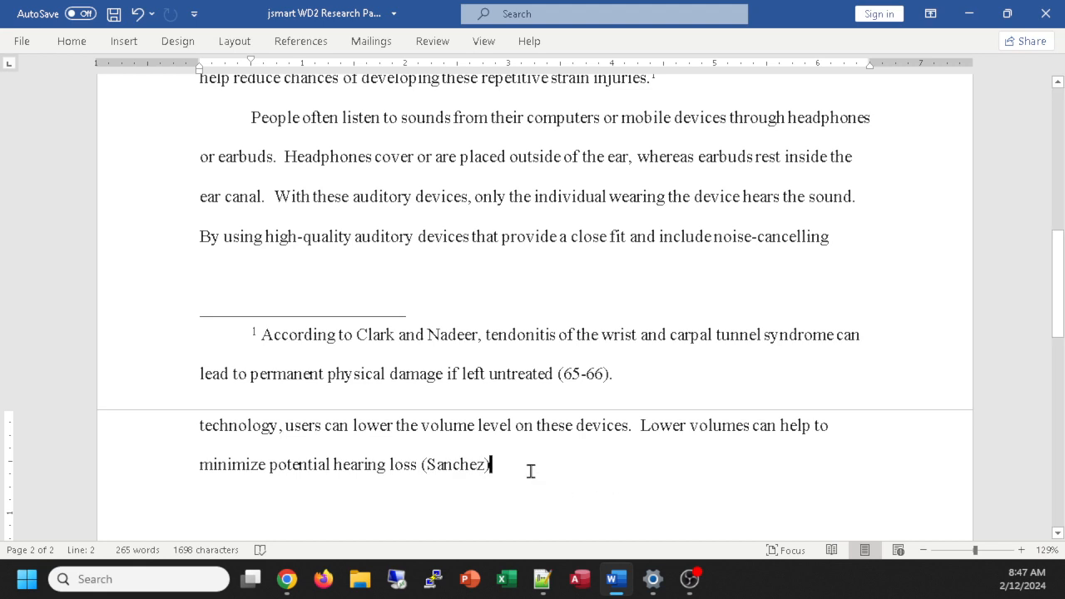
pyautogui.write('.')
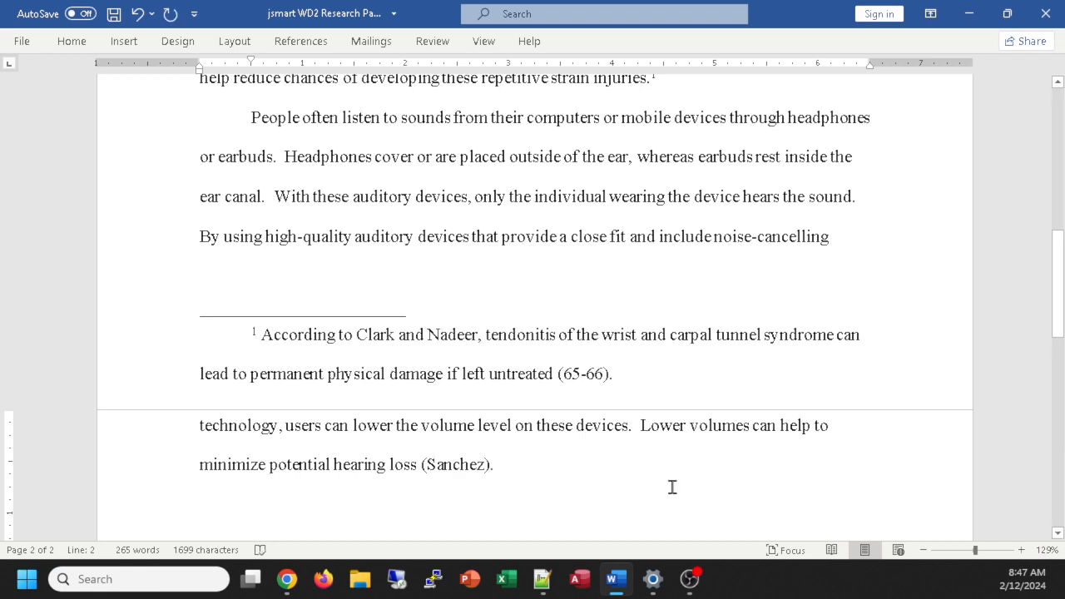
# Step: Show the white space between the two pages and hide it again
pyautogui.doubleClick(657, 414)
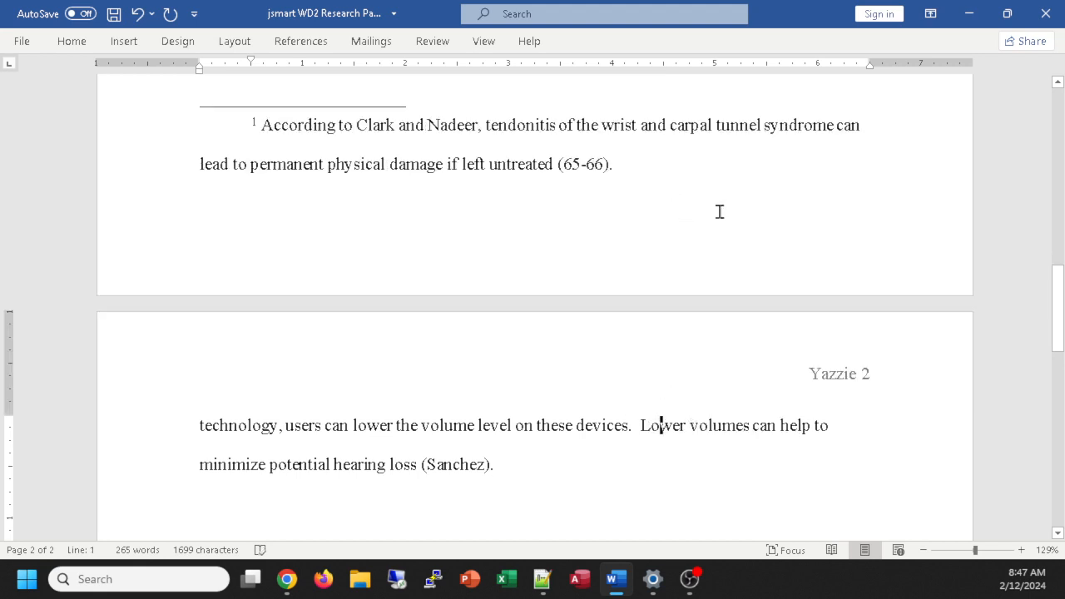
pyautogui.doubleClick(767, 303)
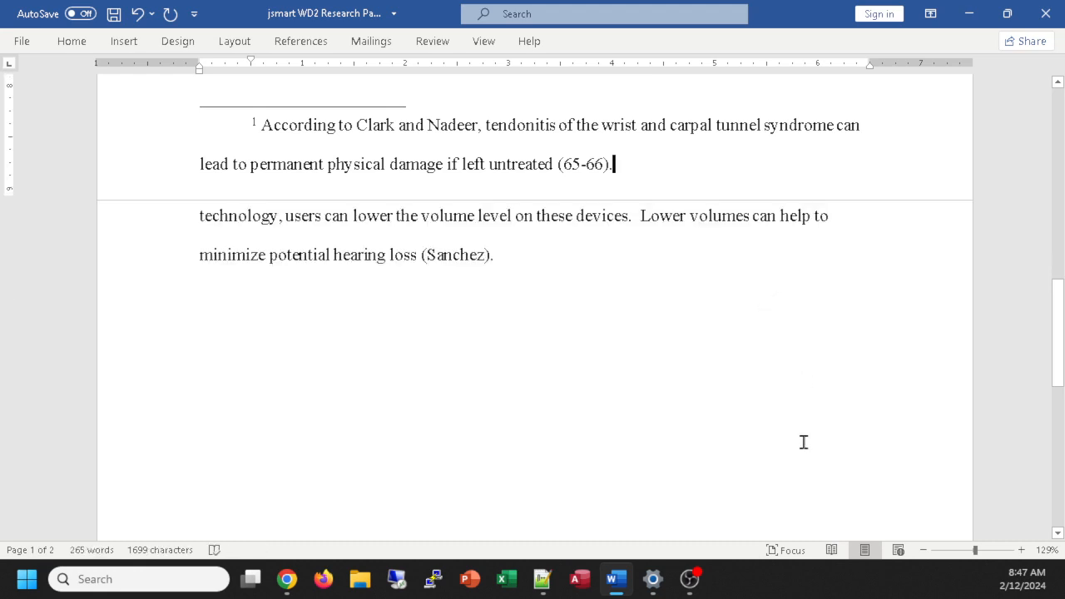
pyautogui.scroll(2, 804, 442)
pyautogui.scroll(2, 802, 442)
# Step: Open the source of the new citation placeholder for editing and set its source type to Web site
pyautogui.click(574, 415)
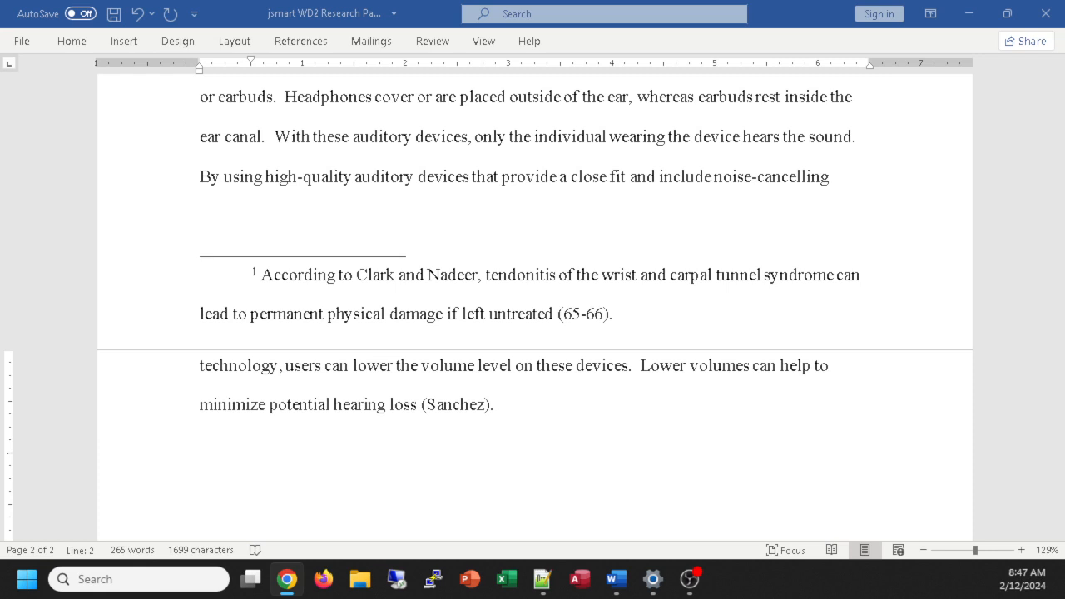
pyautogui.click(459, 425)
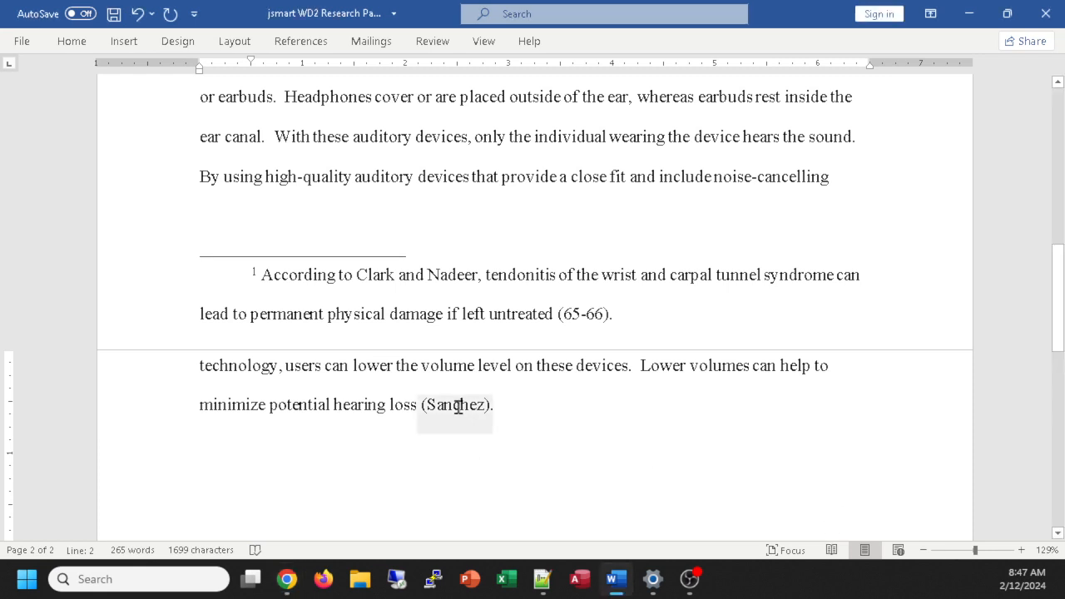
pyautogui.click(458, 406)
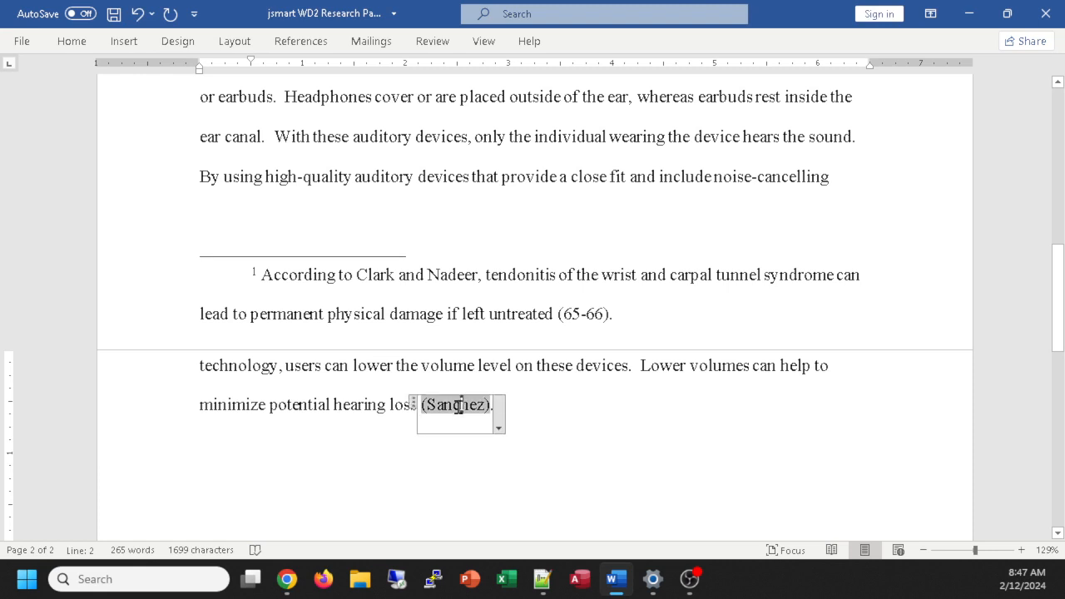
pyautogui.click(499, 429)
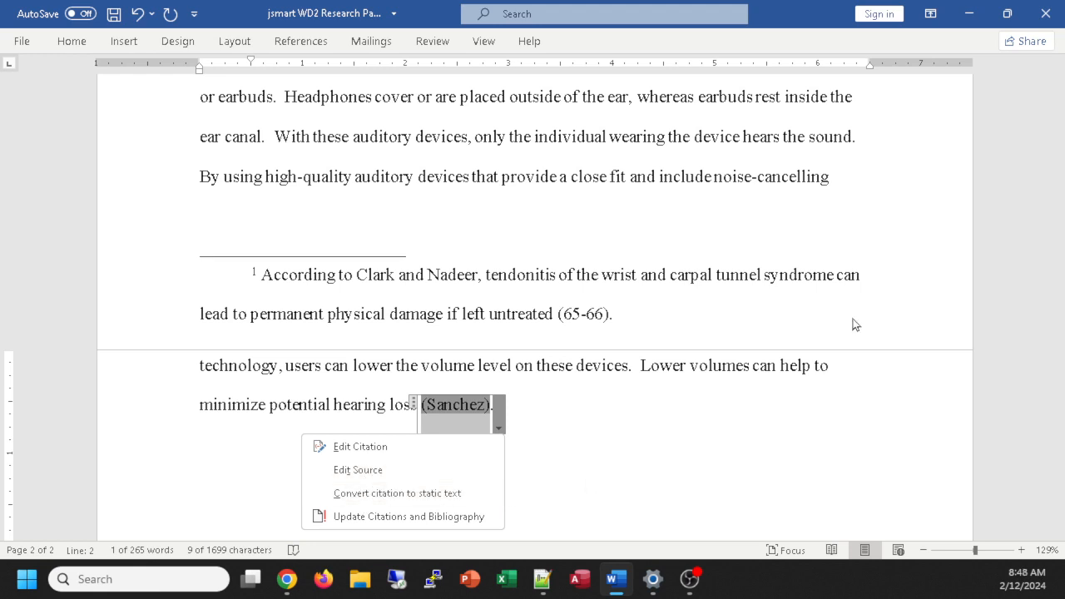
pyautogui.click(360, 475)
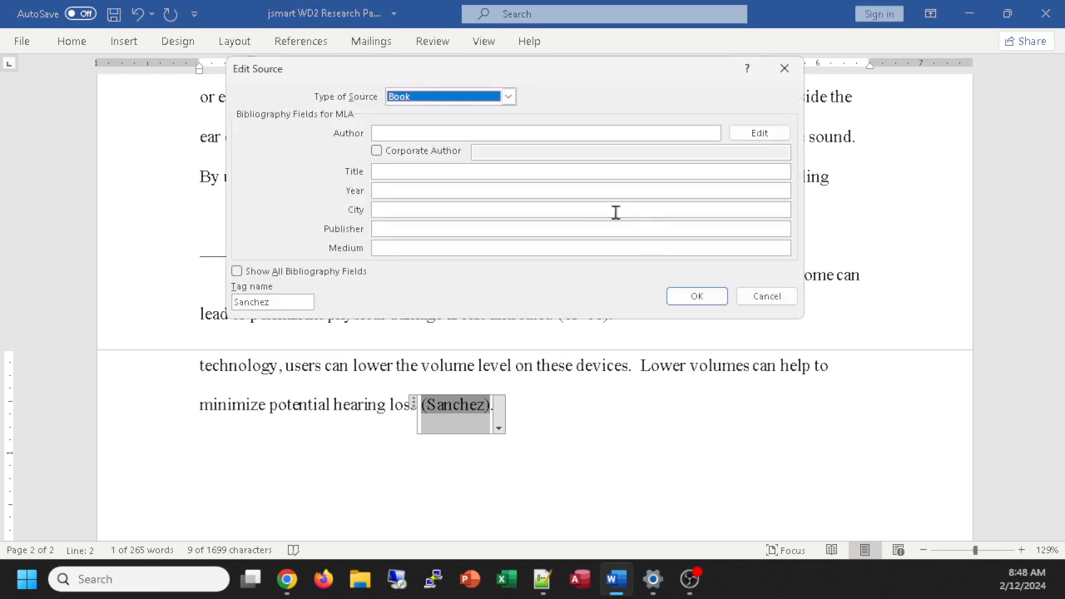
pyautogui.moveTo(545, 73); pyautogui.dragTo(846, 245)
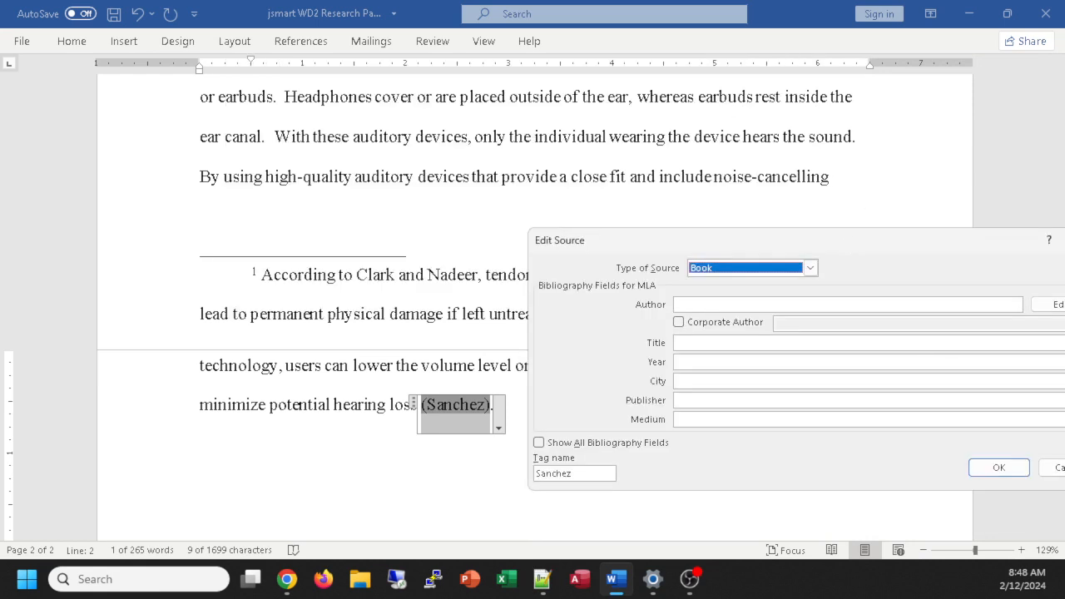
pyautogui.click(809, 267)
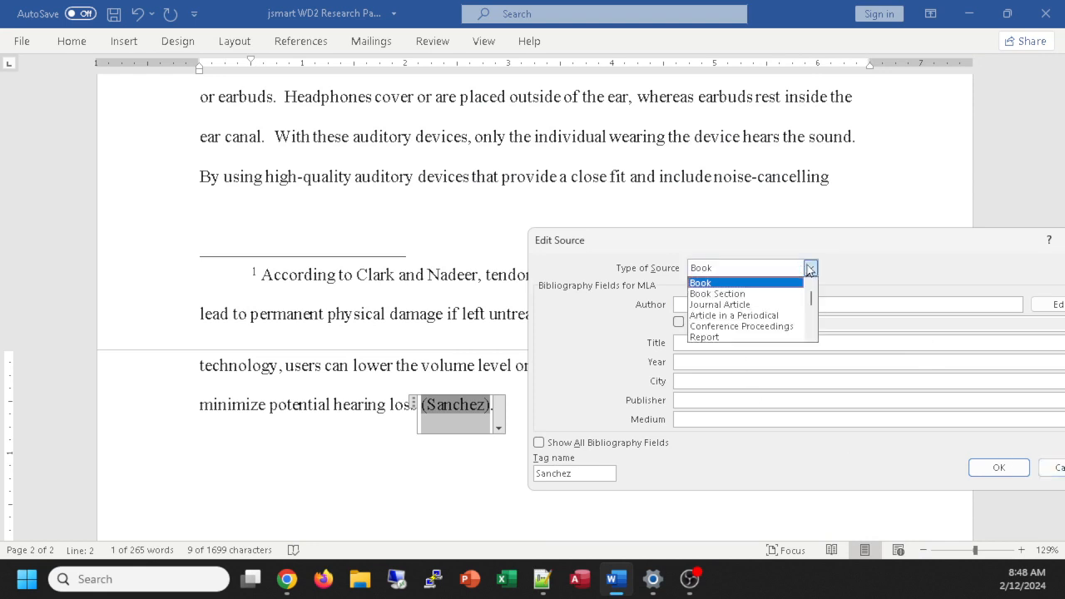
pyautogui.scroll(-1, 759, 321)
pyautogui.click(714, 326)
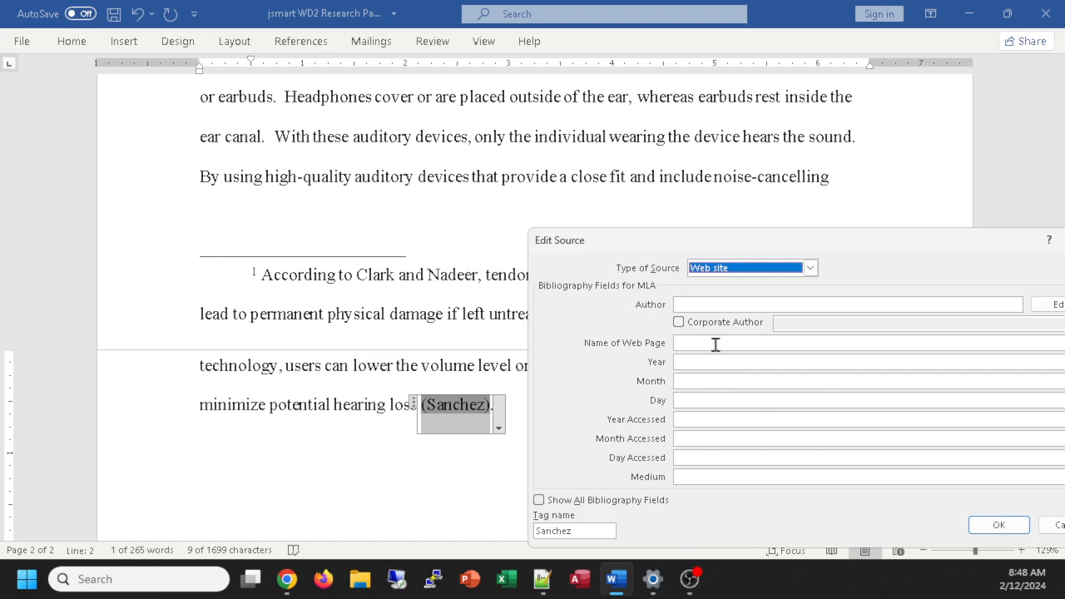
# Step: Enter the author's full name, surname first, and the web page name "Technolgy and Your Hearing" for the source
pyautogui.click(717, 304)
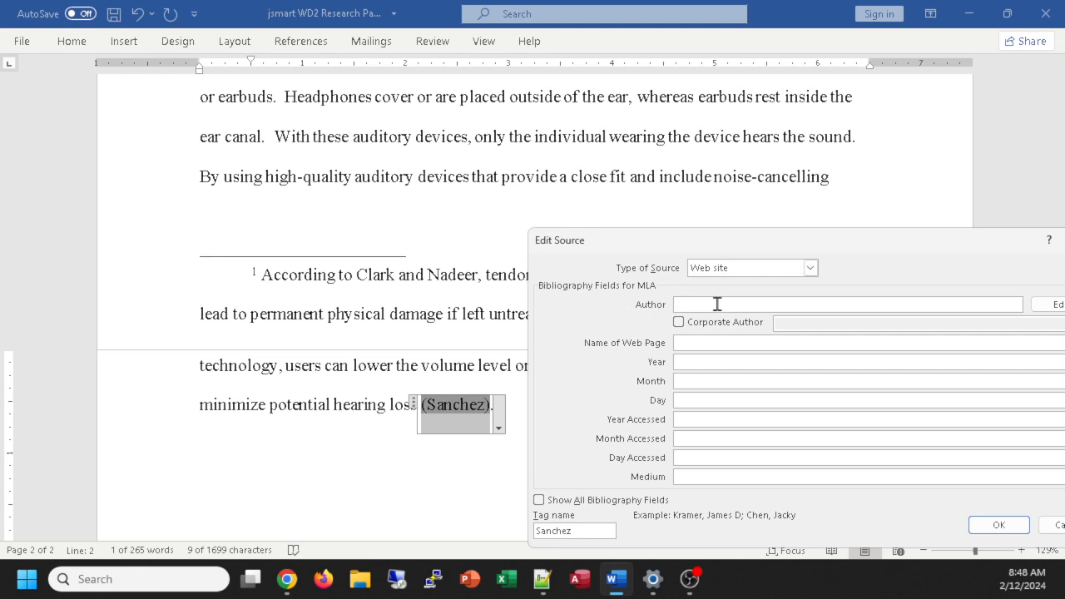
pyautogui.write('Sanchez, Jorge Maria')
pyautogui.press('BackSpace')
pyautogui.write('o')
pyautogui.click(735, 342)
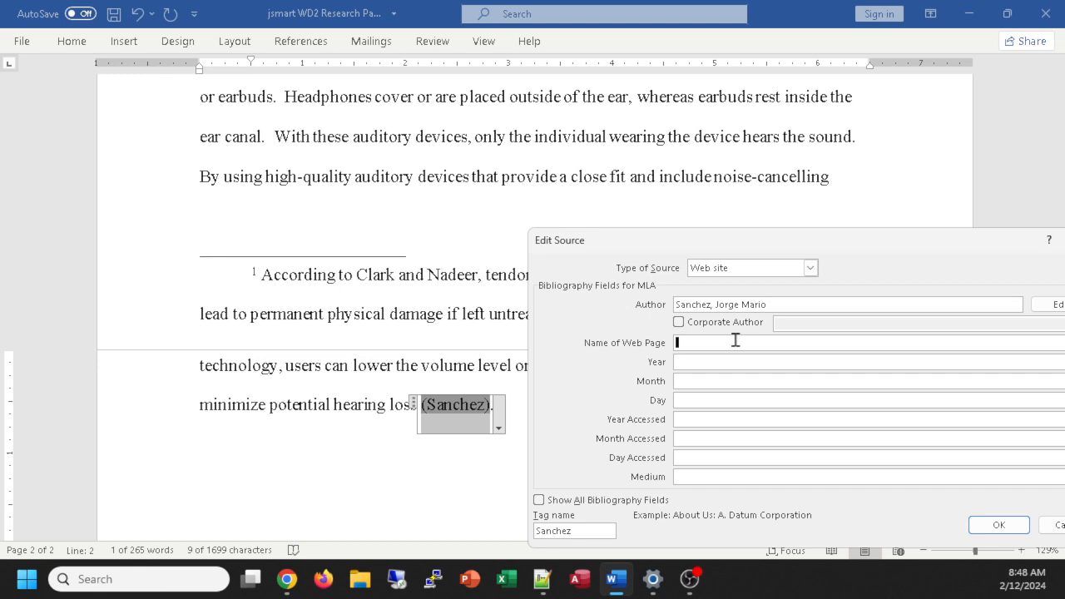
pyautogui.write('Technolgy and Your Hearing')
pyautogui.click(677, 361)
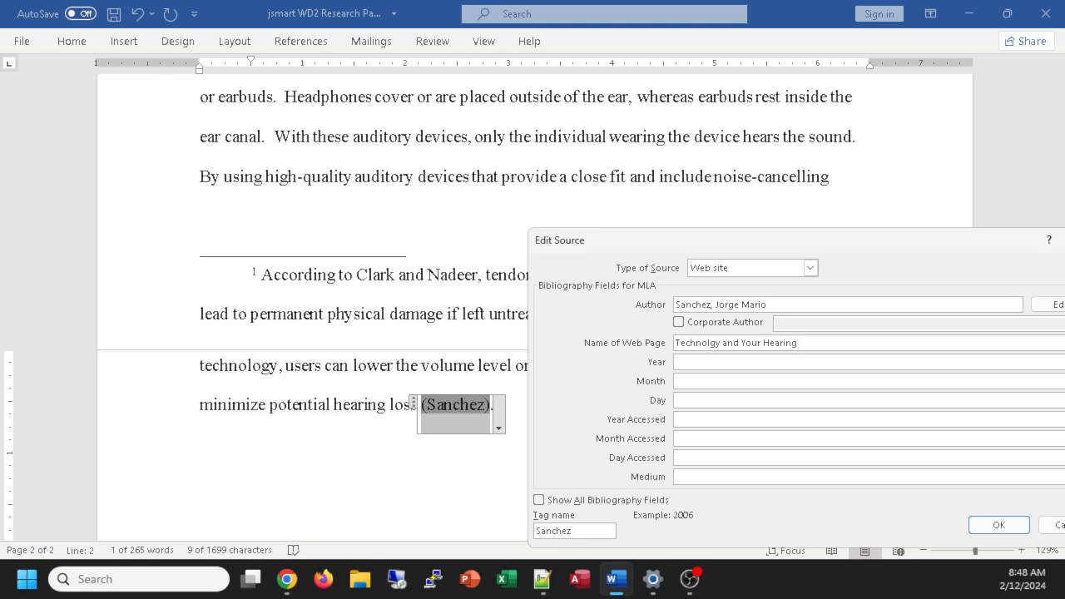
pyautogui.write('20221')
pyautogui.press('Tab')
pyautogui.write('Oct.')
pyautogui.press('Tab')
pyautogui.press('Tab')
pyautogui.doubleClick(712, 364)
pyautogui.press('BackSpace')
# Step: Set the source's year accessed to 2021 and clear its publication month
pyautogui.click(698, 419)
pyautogui.write('2902')
pyautogui.press('BackSpace')
pyautogui.press('BackSpace')
pyautogui.press('BackSpace')
pyautogui.press('BackSpace')
pyautogui.write('2021')
pyautogui.click(685, 380)
pyautogui.doubleClick(685, 380)
pyautogui.press('BackSpace')
# Step: Set the month accessed to "Oct." and the day accessed to 1, and clear the publication day
pyautogui.click(703, 438)
pyautogui.write('Oct.')
pyautogui.click(702, 456)
pyautogui.write('1')
pyautogui.click(687, 399)
pyautogui.press('BackSpace')
pyautogui.click(699, 366)
# Step: Set the source's medium to "Web" and save the edited source, keeping its tag name
pyautogui.moveTo(753, 242); pyautogui.dragTo(710, 189)
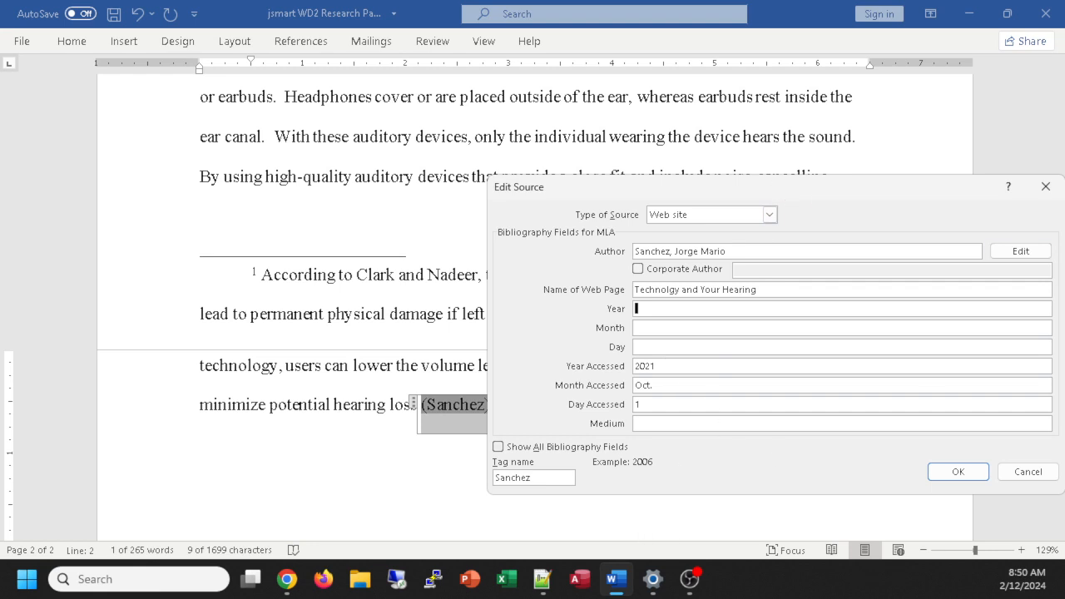
pyautogui.click(655, 422)
pyautogui.write('Web')
pyautogui.moveTo(817, 206); pyautogui.dragTo(751, 105)
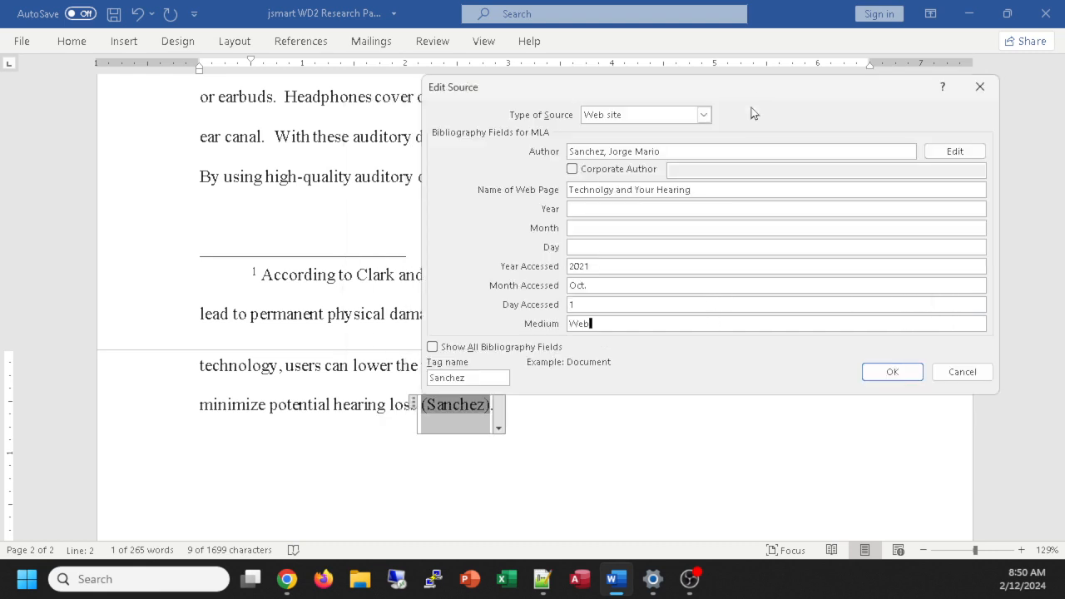
pyautogui.moveTo(475, 376); pyautogui.dragTo(382, 382)
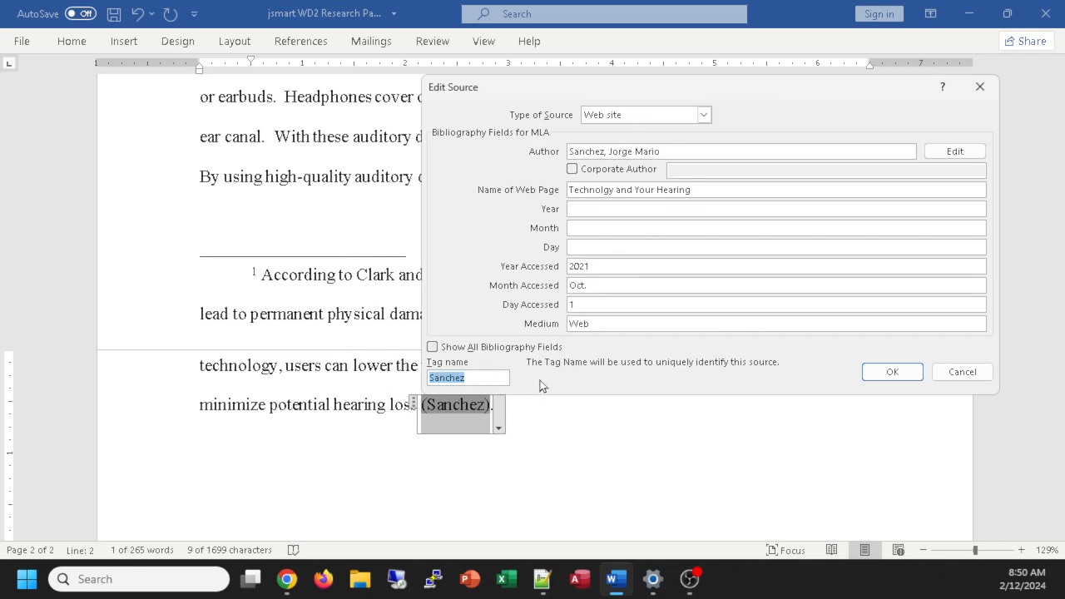
pyautogui.click(476, 376)
pyautogui.click(900, 372)
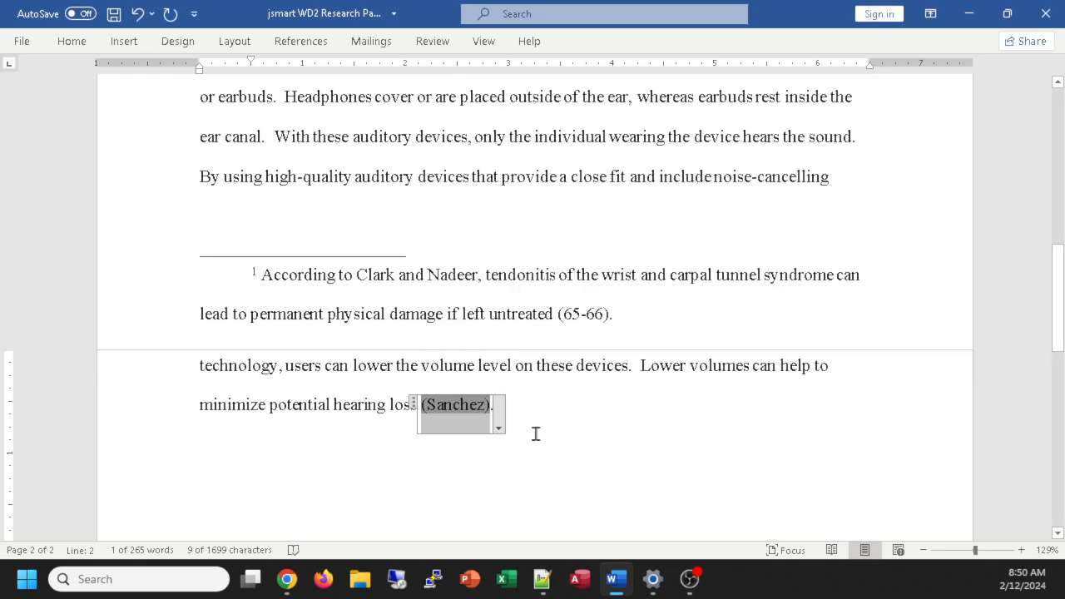
# Step: Review the citation options and web site source details for the citation ending the hearing loss sentence, leaving both unedited
pyautogui.click(499, 428)
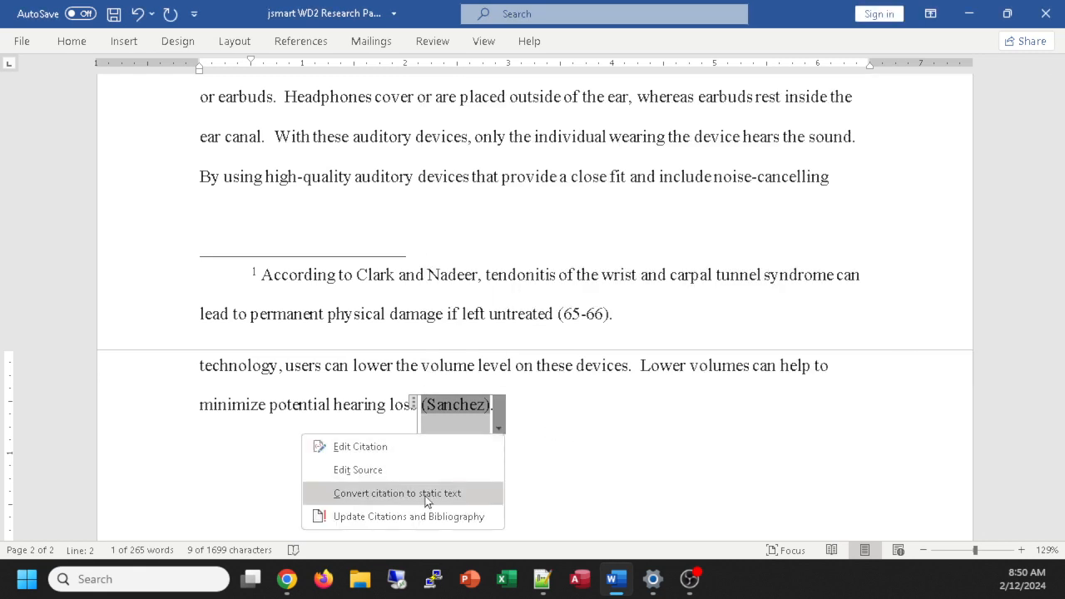
pyautogui.click(391, 447)
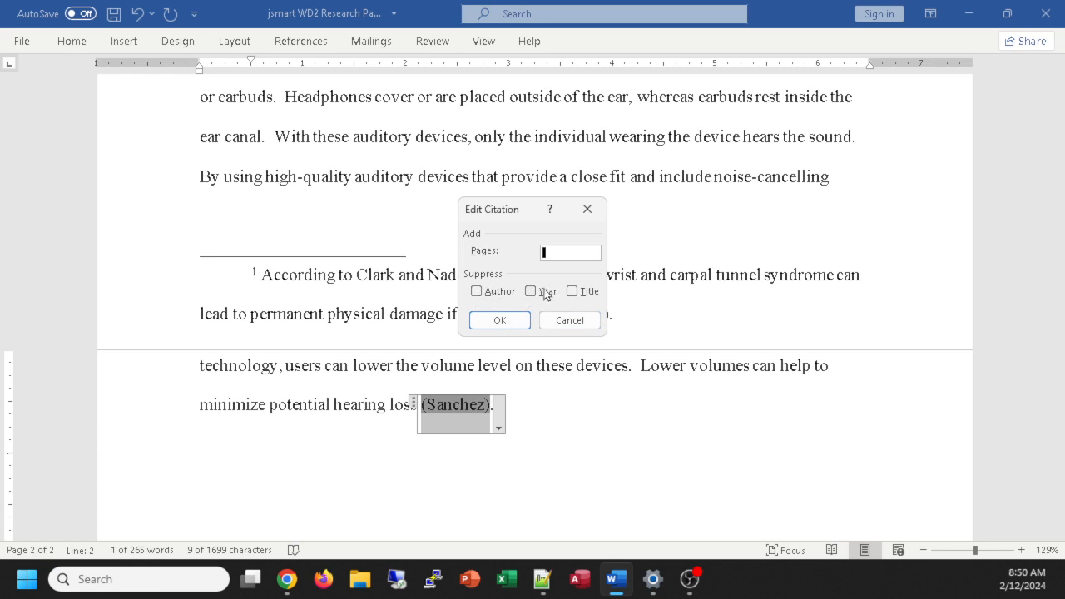
pyautogui.click(499, 320)
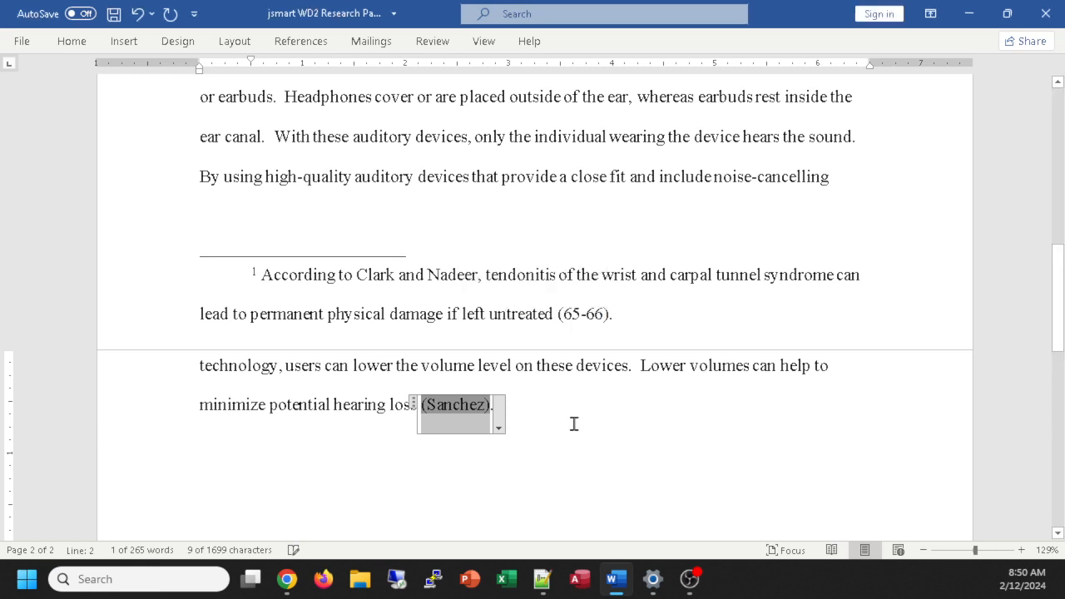
pyautogui.click(498, 429)
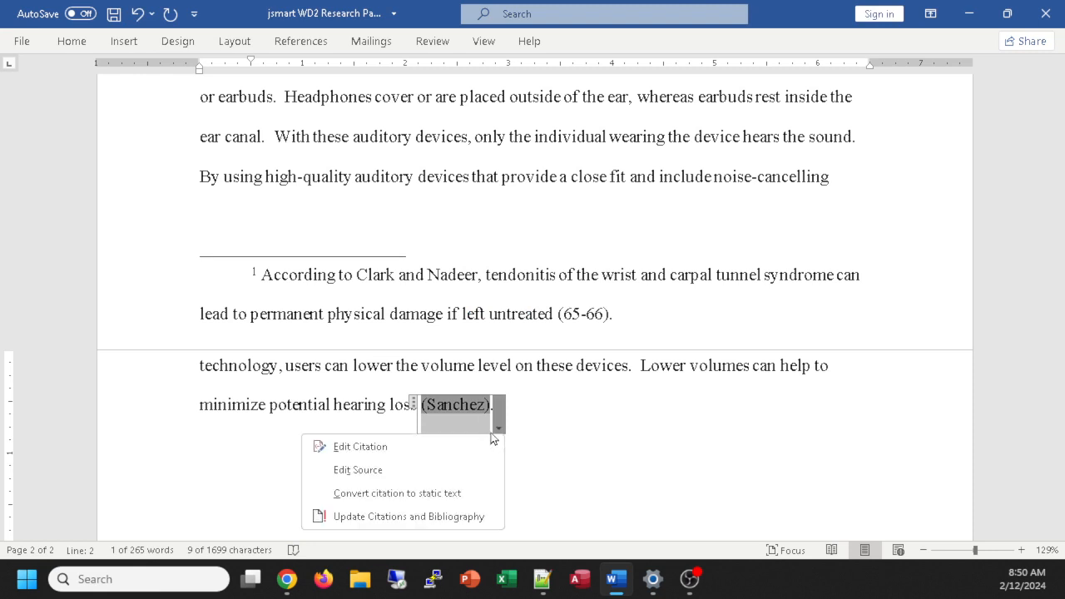
pyautogui.click(388, 467)
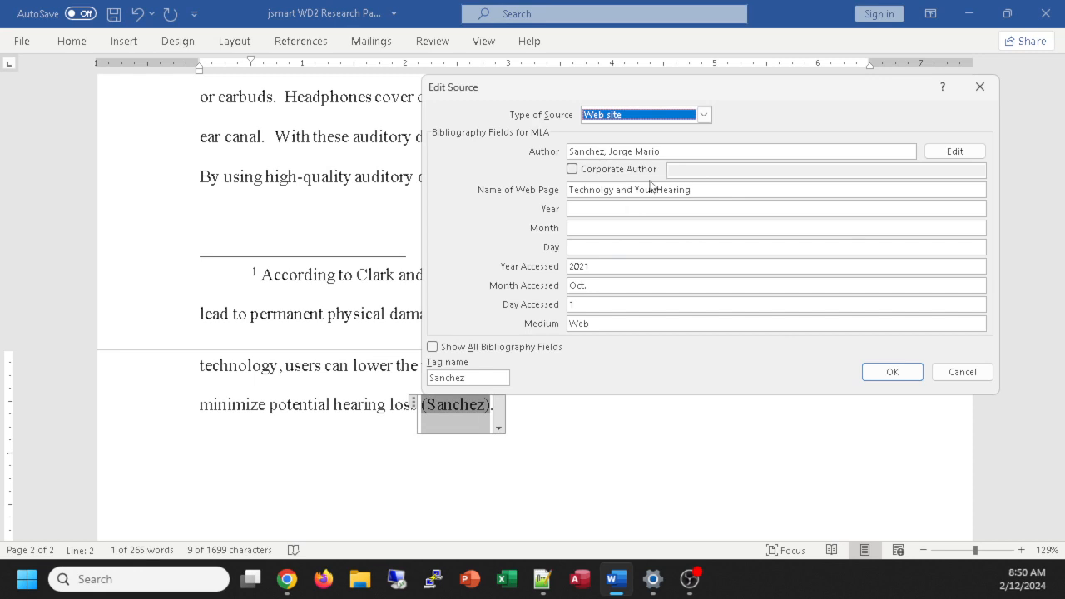
pyautogui.click(980, 88)
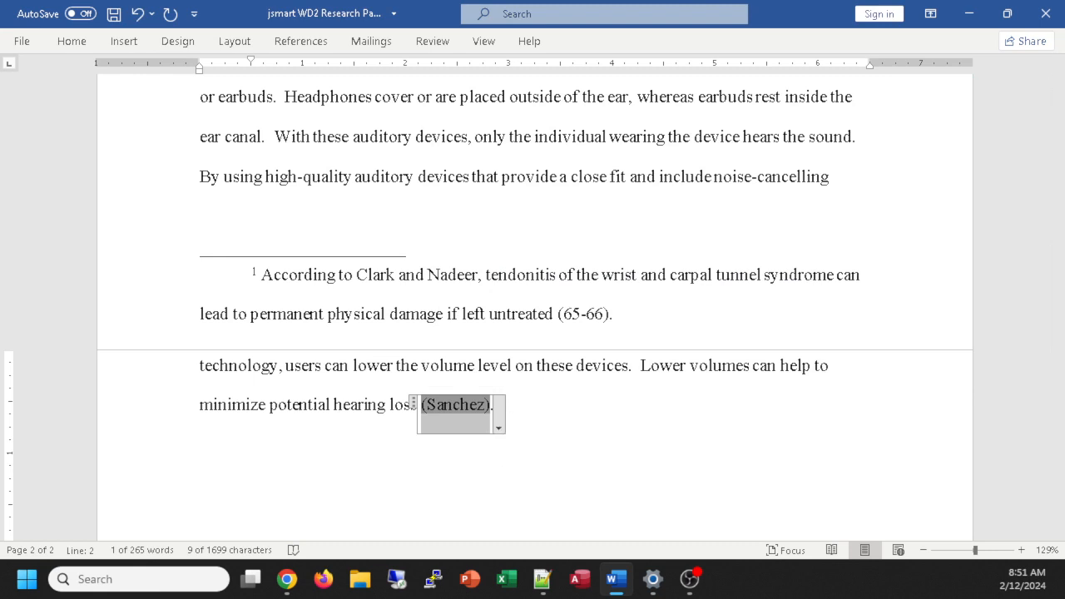
# Step: Place the cursor after the hearing loss sentence and review the document's cited sources in the Source Manager
pyautogui.click(286, 579)
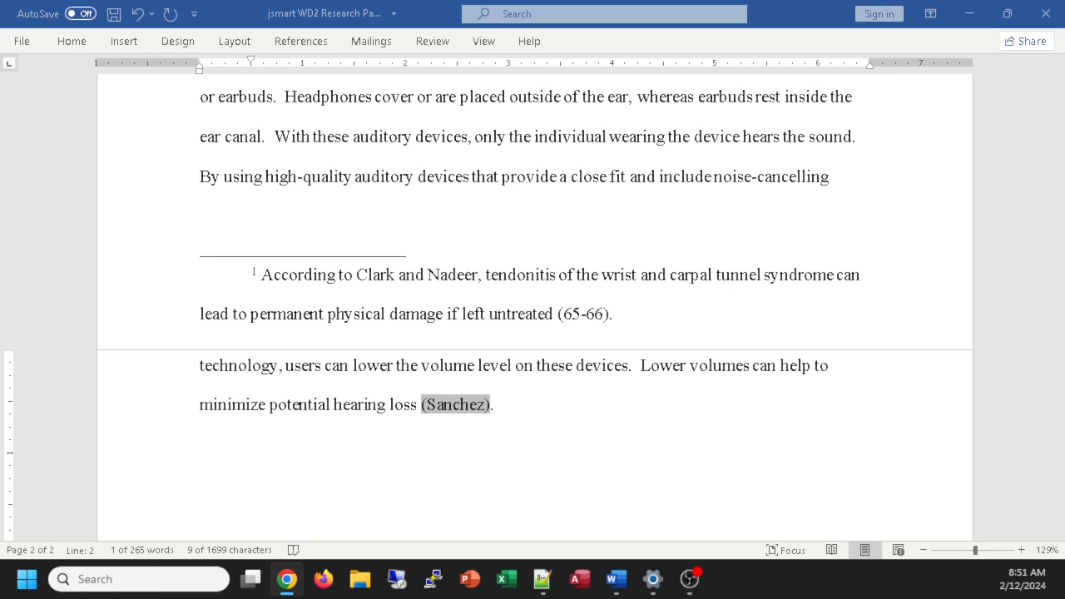
pyautogui.click(507, 405)
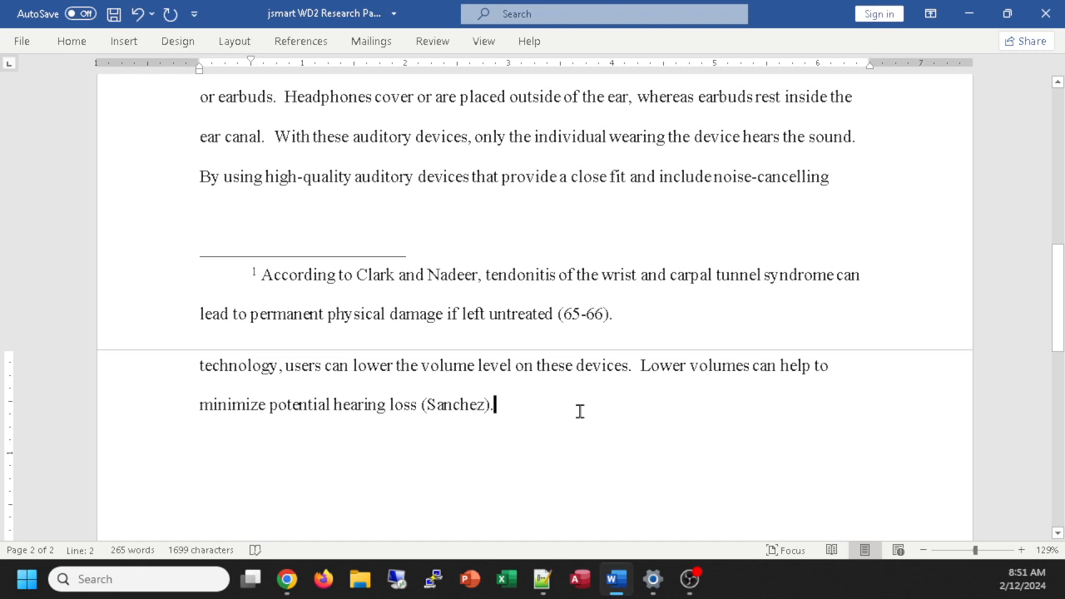
pyautogui.click(288, 43)
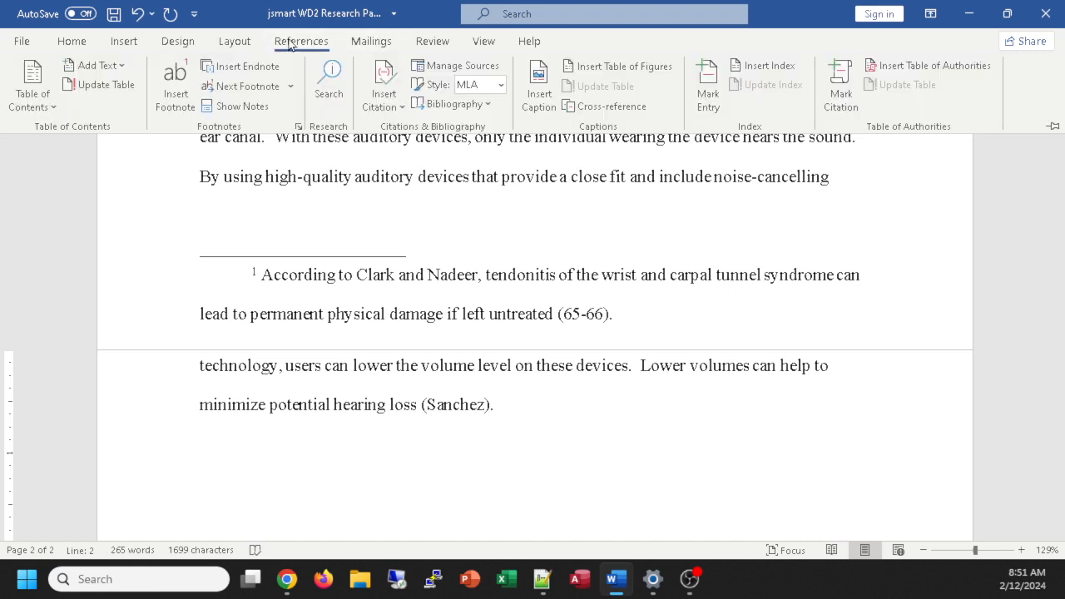
pyautogui.click(448, 67)
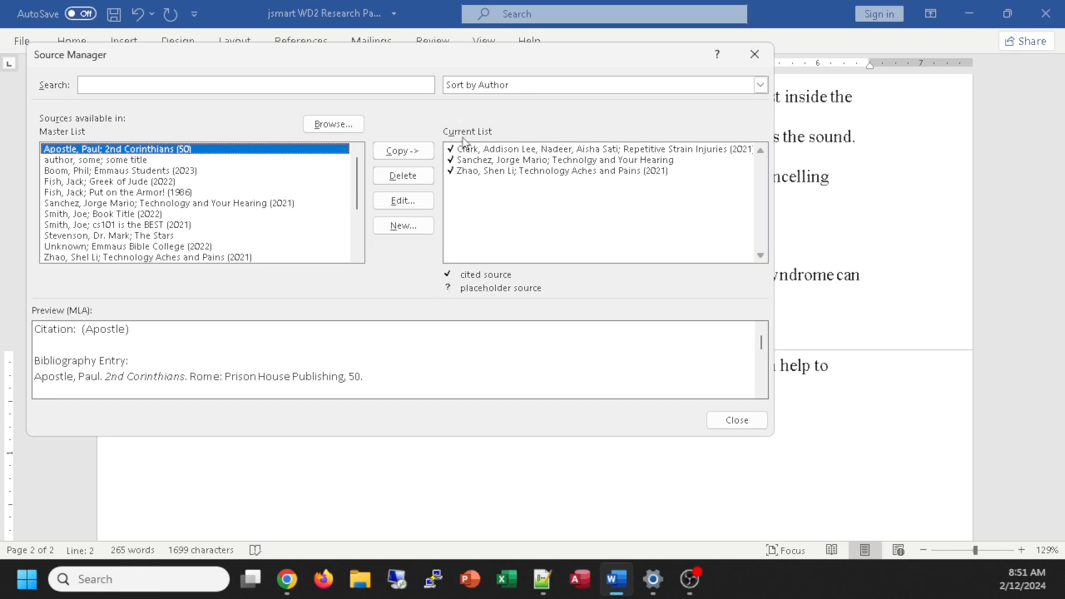
pyautogui.click(724, 420)
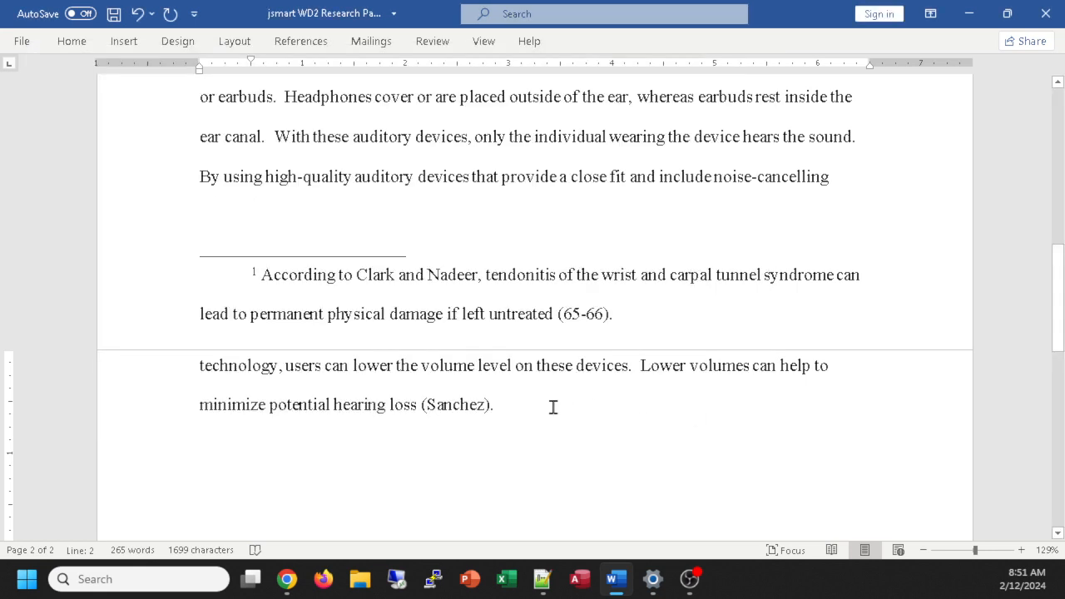
# Step: Start a new paragraph after the hearing loss sentence with "Physical conditions associated with using technology include"
pyautogui.press('Return')
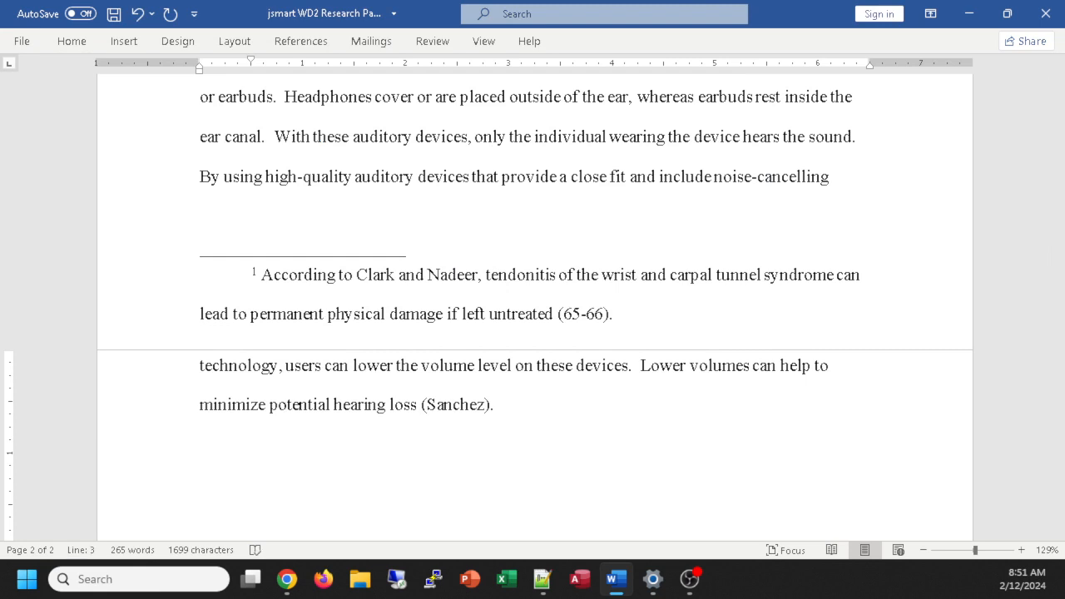
pyautogui.write('Phyisi')
pyautogui.press('BackSpace')
pyautogui.write('cical')
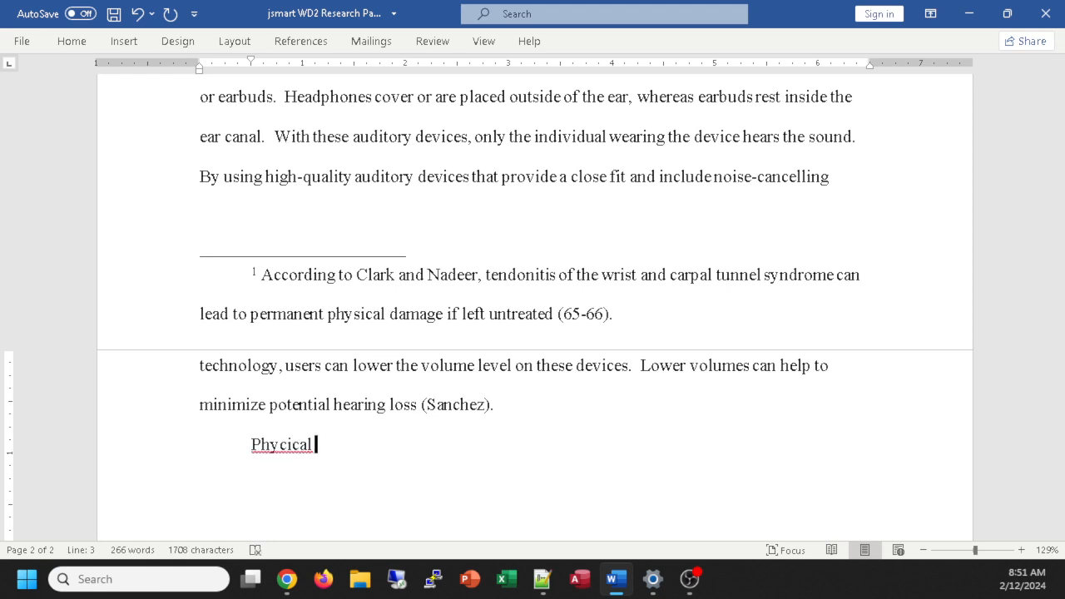
pyautogui.press('BackSpace')
pyautogui.press('BackSpace')
pyautogui.press('BackSpace')
pyautogui.press('BackSpace')
pyautogui.press('BackSpace')
pyautogui.press('BackSpace')
pyautogui.write('sical conditions')
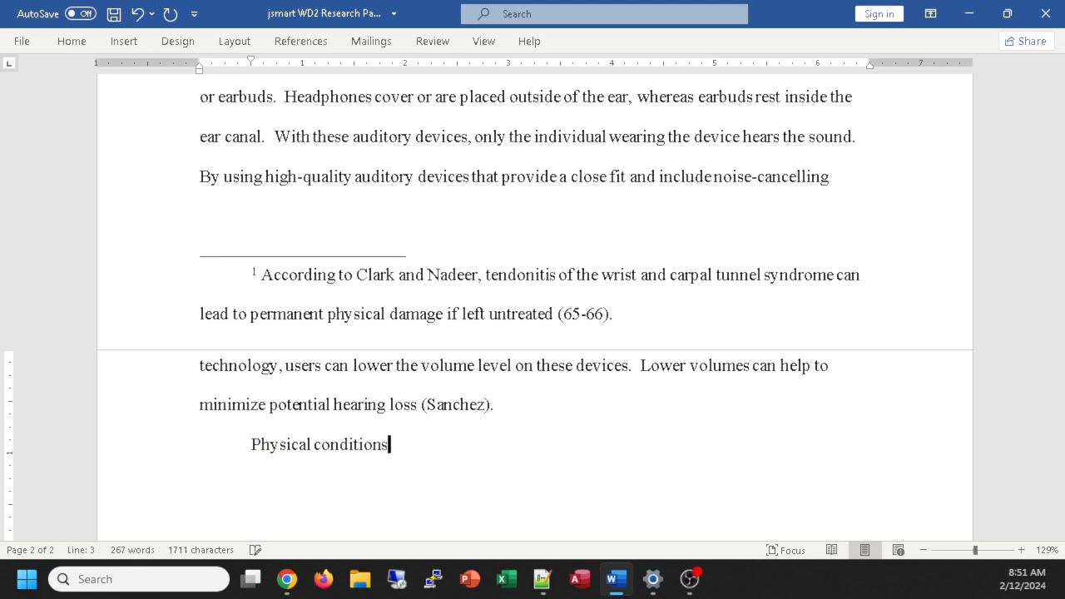
pyautogui.write(' associated')
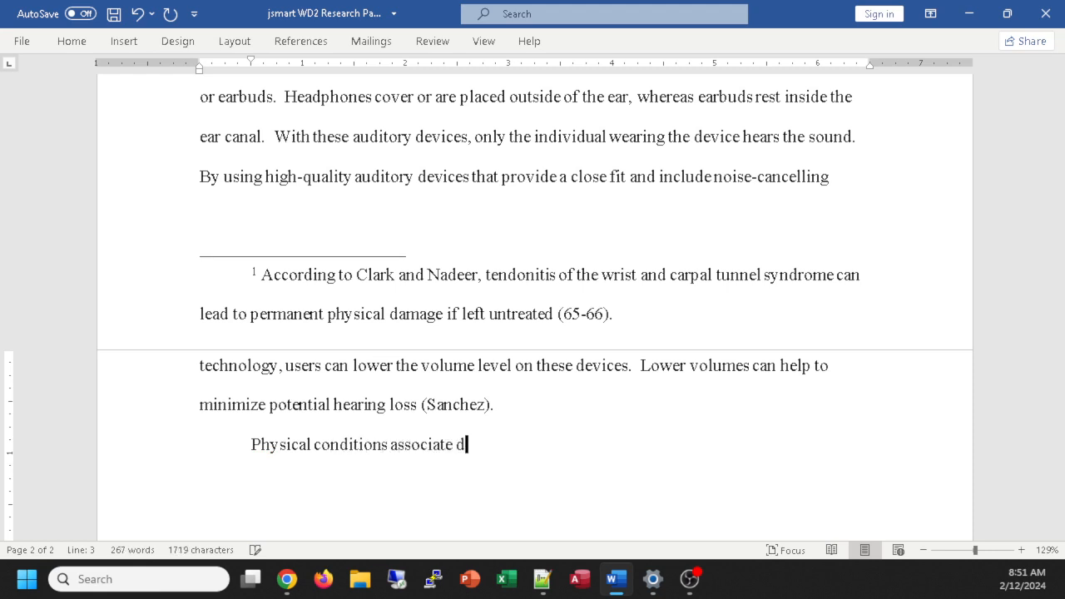
pyautogui.press('BackSpace')
pyautogui.press('BackSpace')
pyautogui.press('BackSpace')
pyautogui.write('ed with using tech')
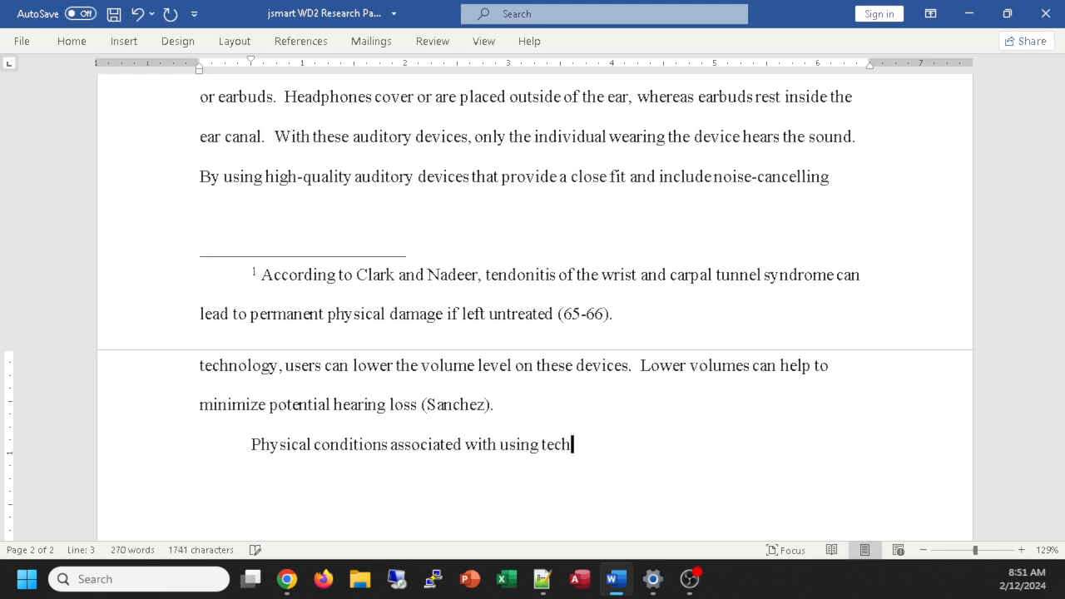
pyautogui.write('nology include')
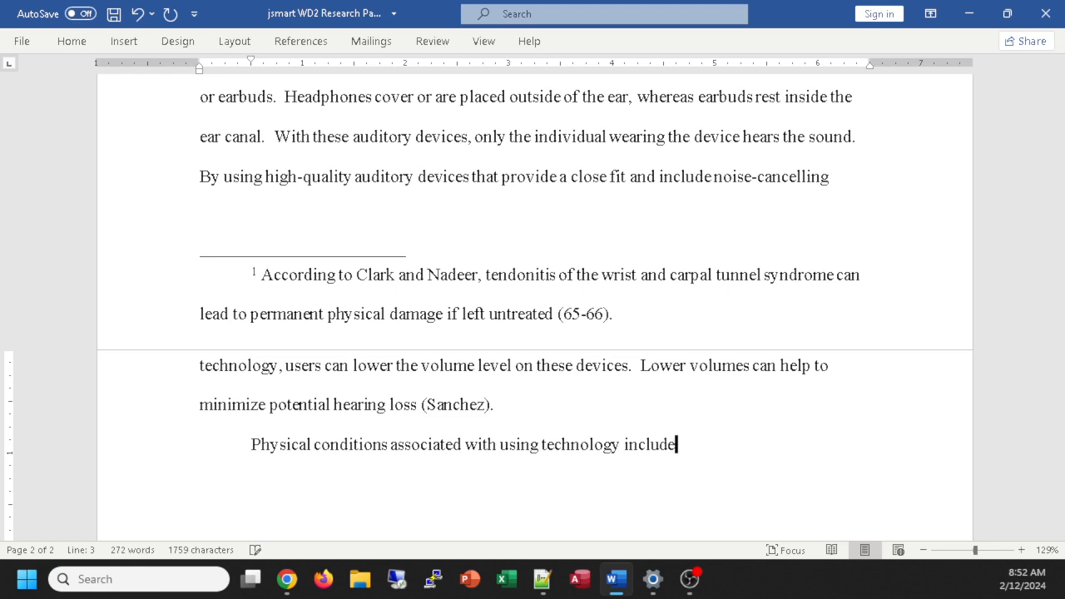
# Step: Finish the paragraph's first sentence with "tendonitis of the wrist, carpal tunjnel syndrome, and also hearing loss."
pyautogui.write(' tendonitis of t')
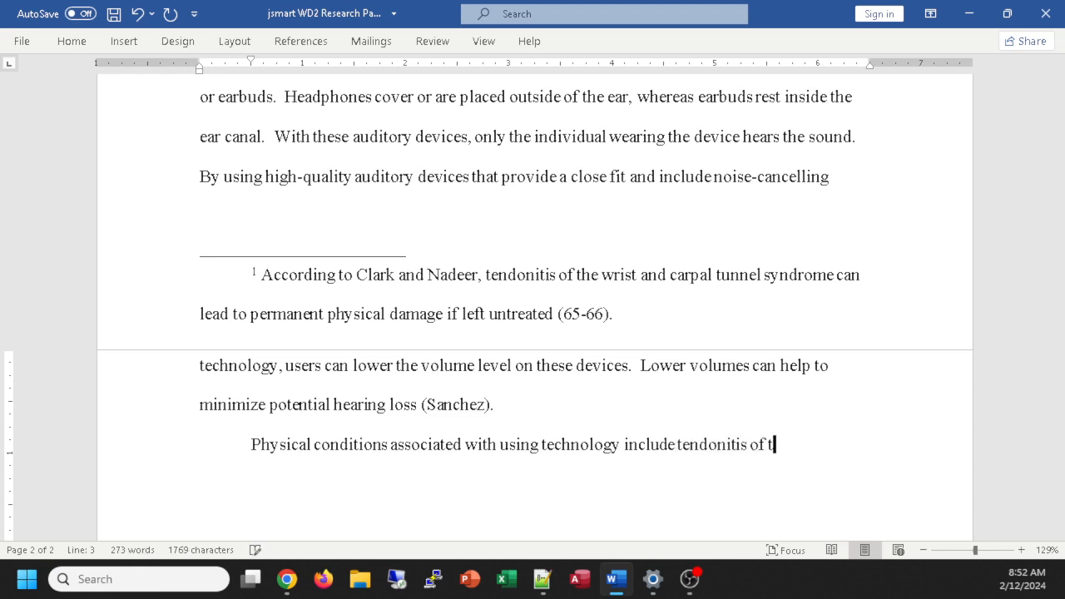
pyautogui.write('he wrist, ca')
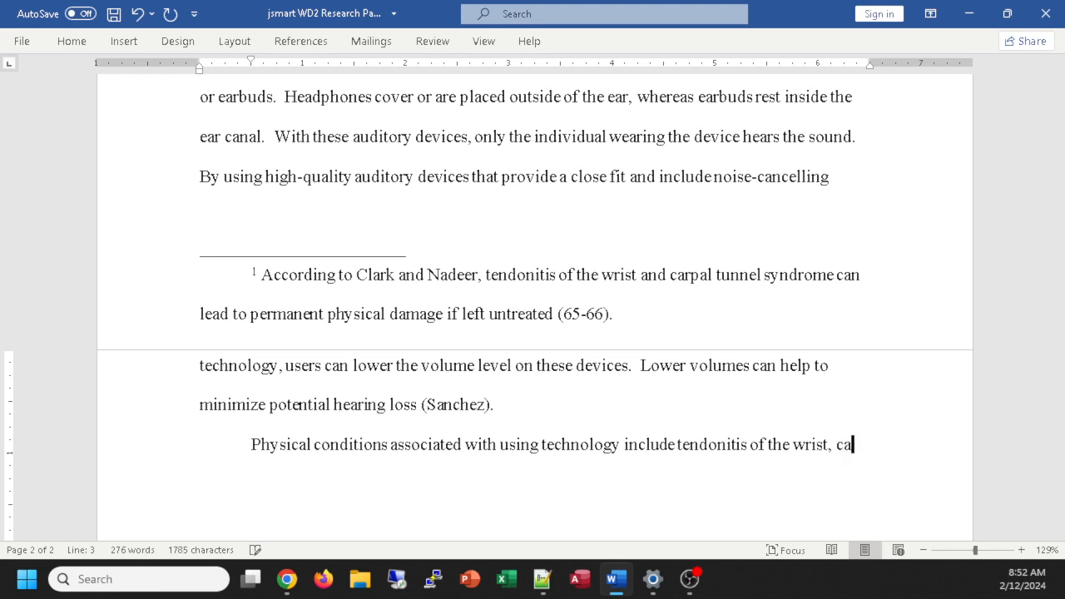
pyautogui.write('rpal tunjnel')
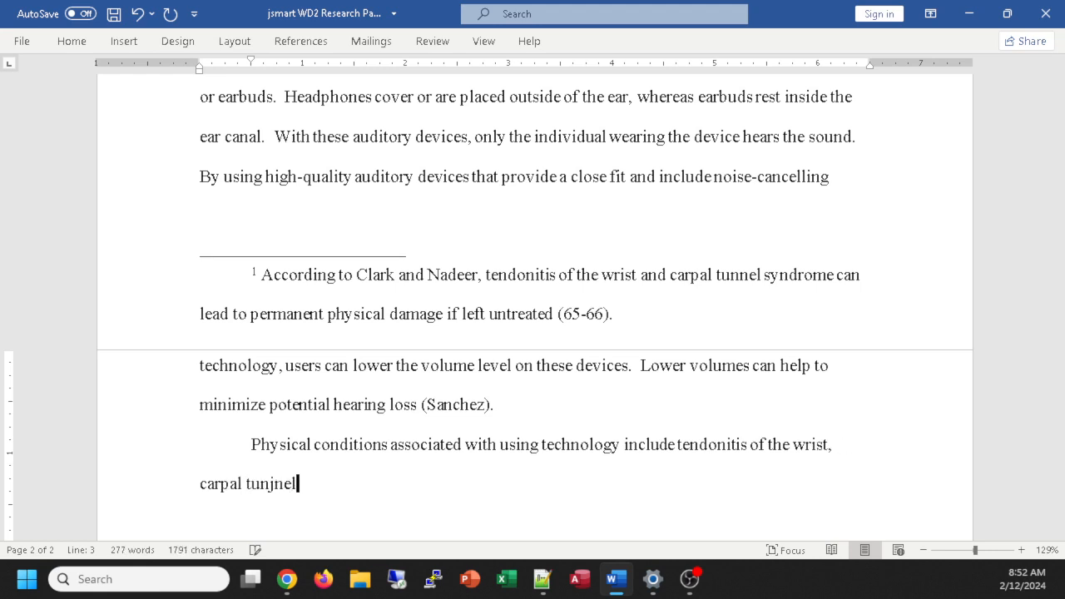
pyautogui.write(' syndrome, and')
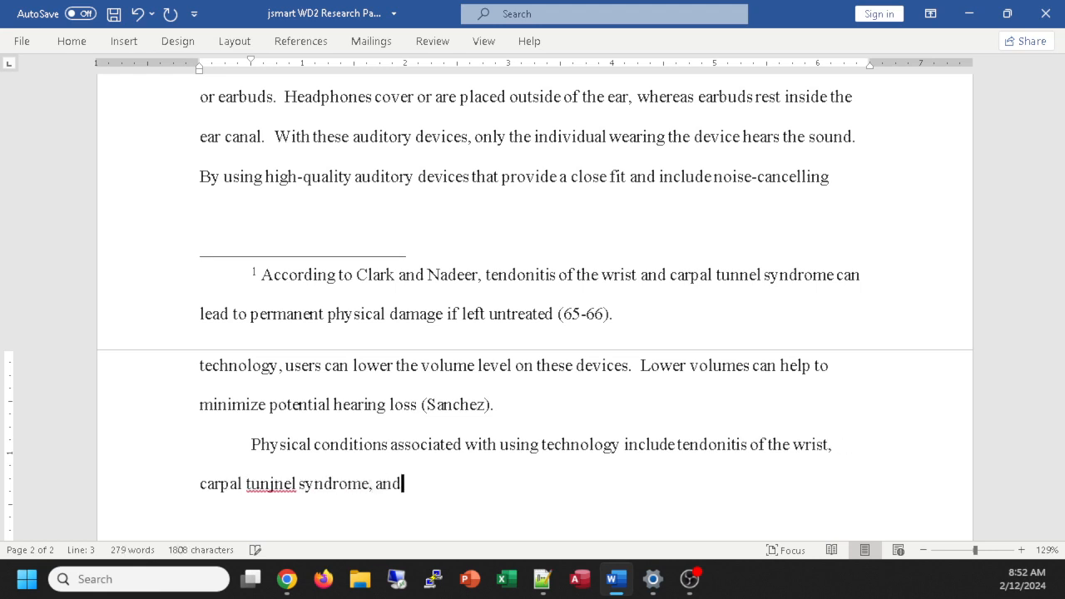
pyautogui.write(' also hearing loss.')
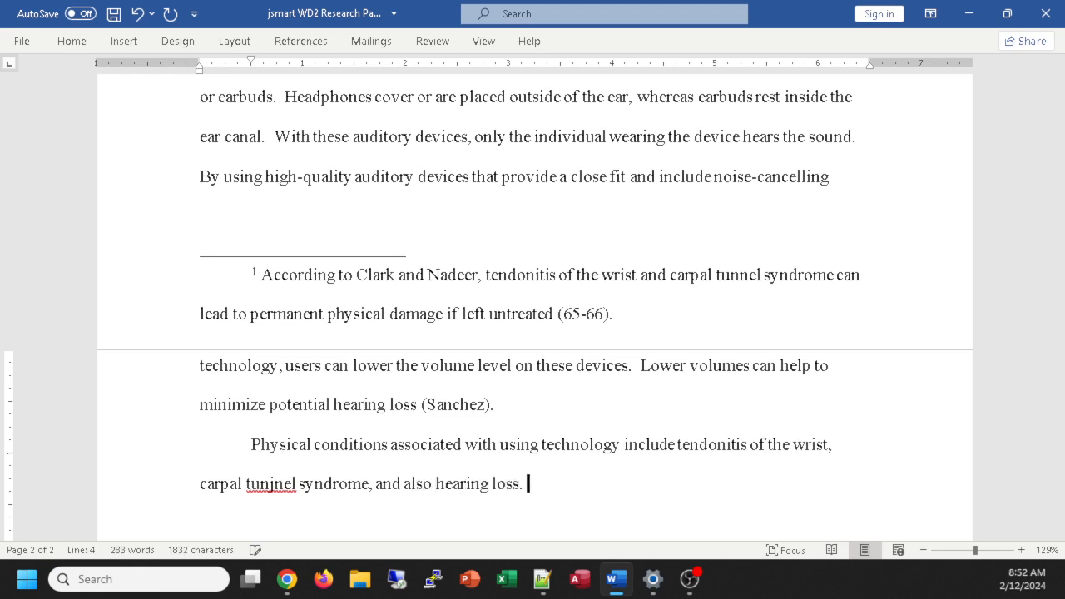
# Step: Add the sentence "Users should take as many preventative measures as possible to avoid these conditions." to the paragraph
pyautogui.write('  Users should ')
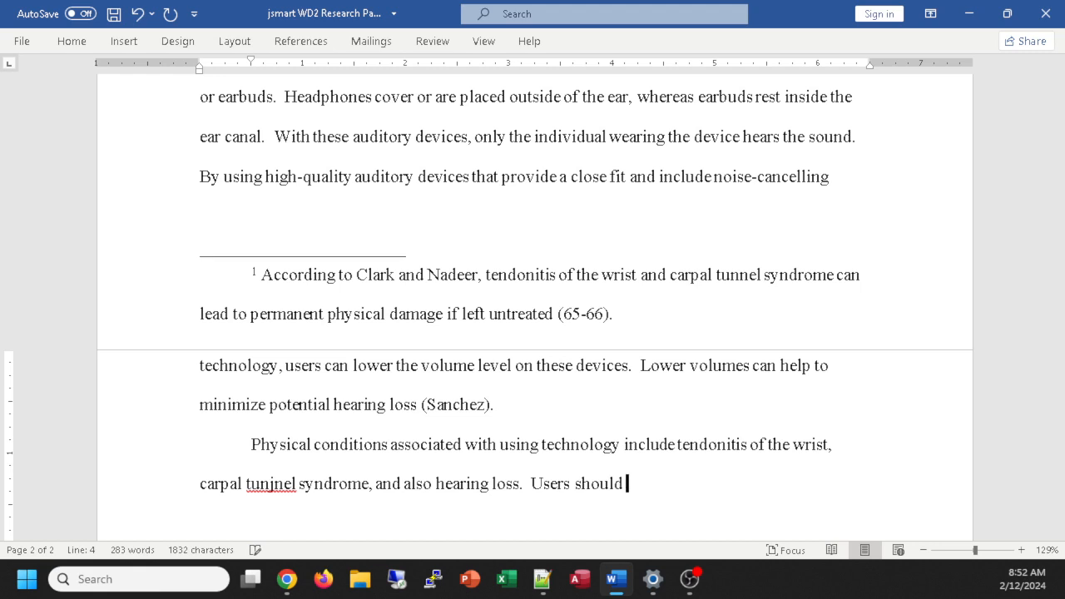
pyautogui.write('take as many ')
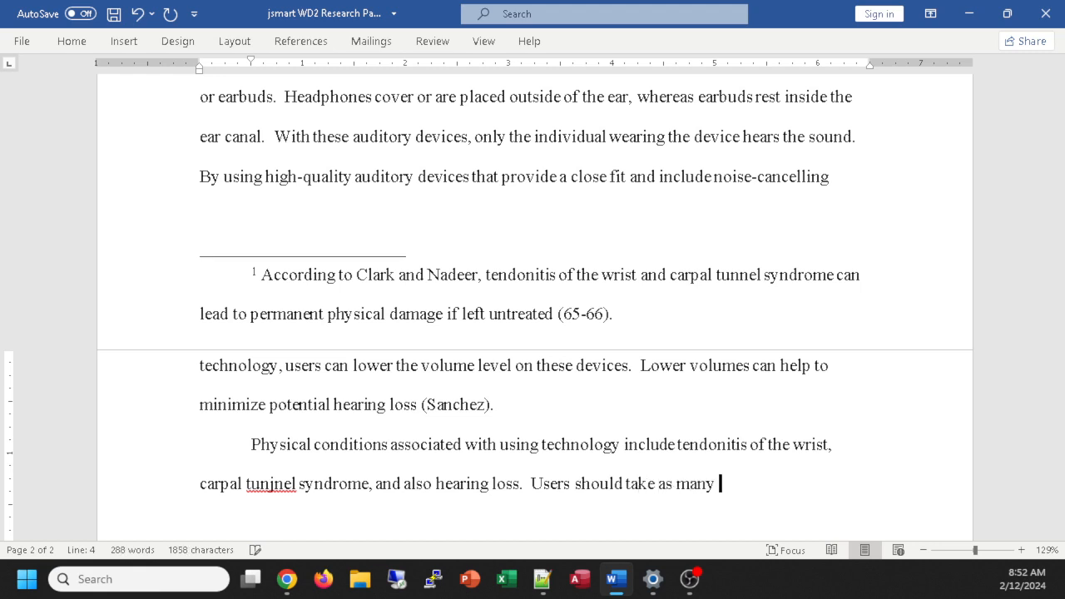
pyautogui.write('preventativew')
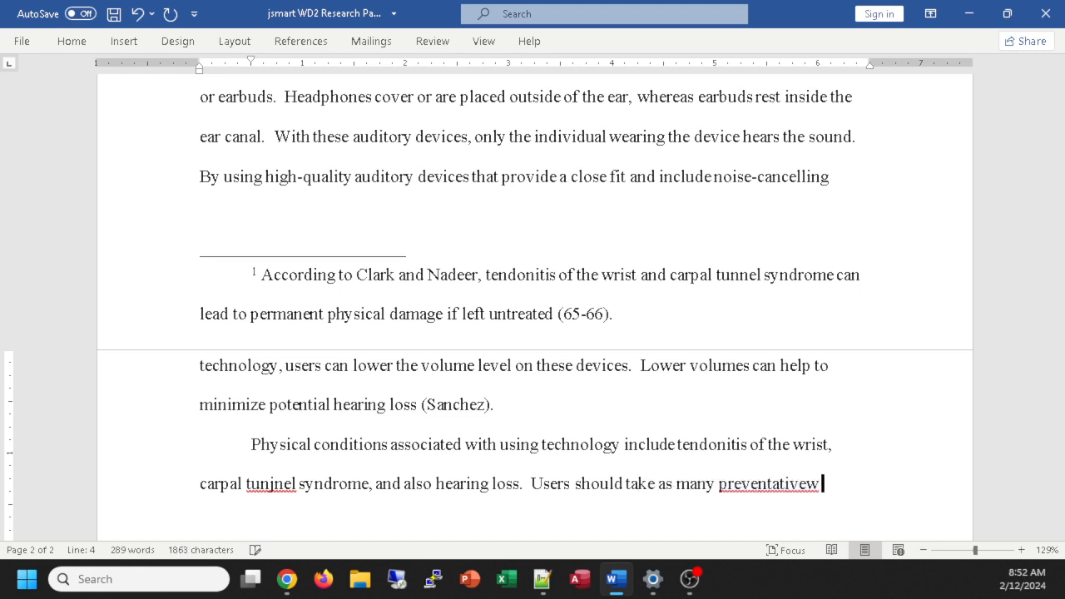
pyautogui.press('BackSpace')
pyautogui.write('me')
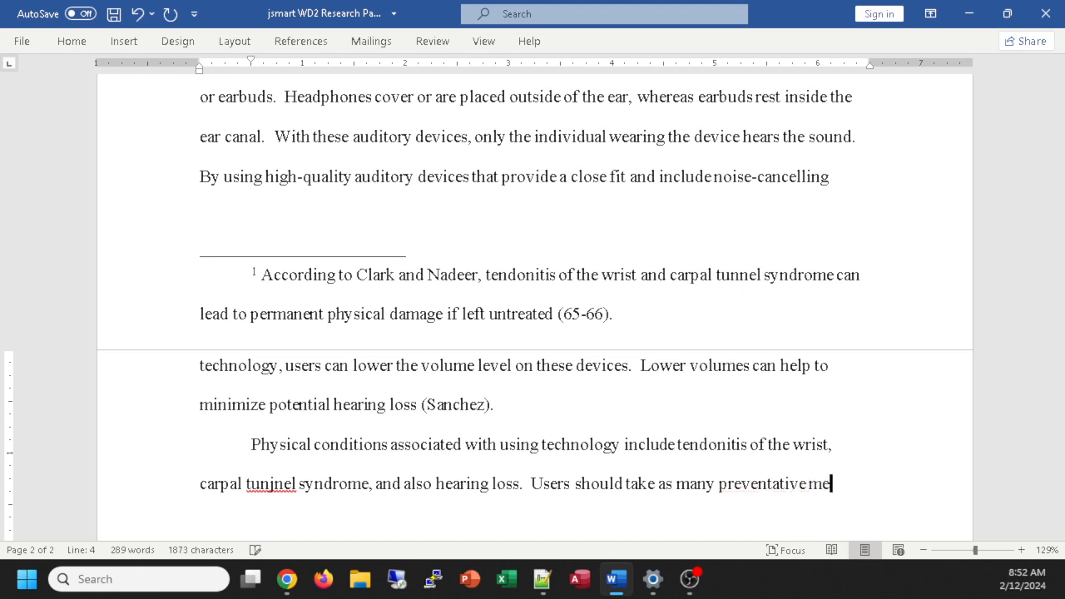
pyautogui.write('asures as p')
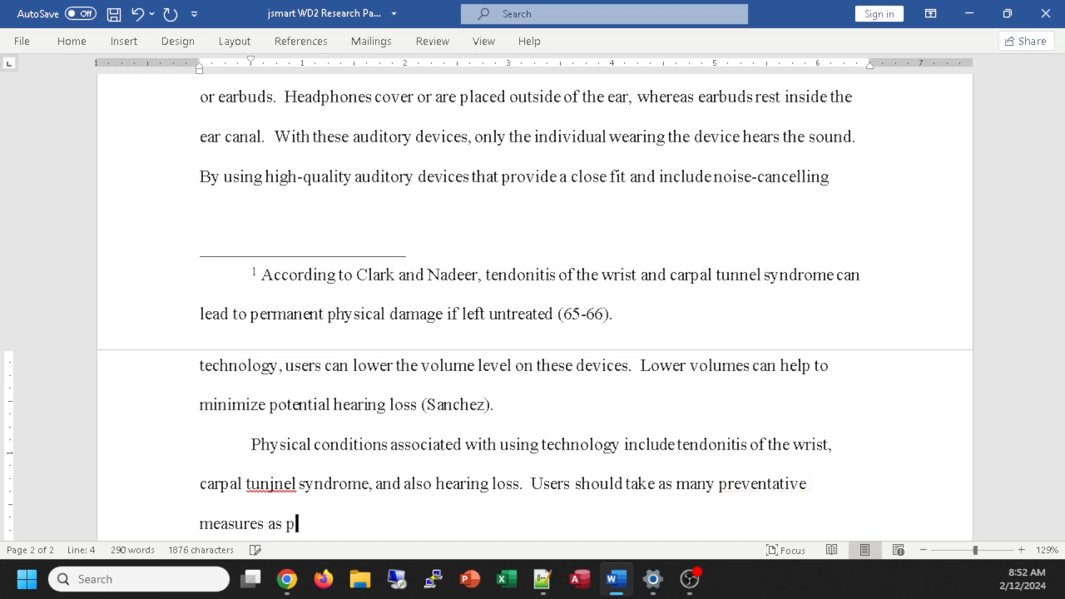
pyautogui.write('ossible to av')
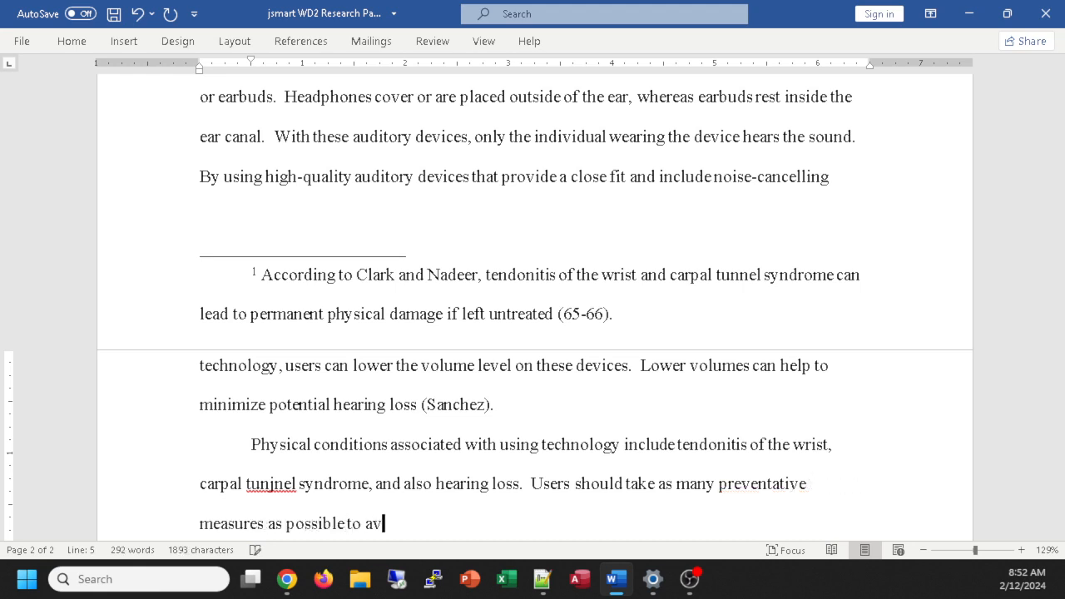
pyautogui.write('oid these conditions.')
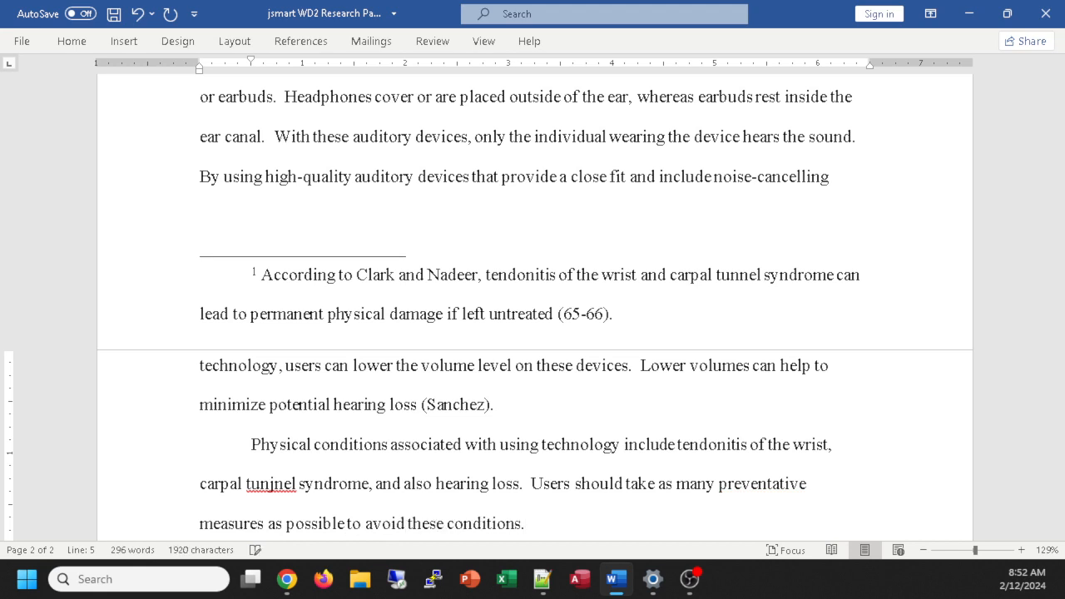
# Step: Correct the misspelled "tunjnel" to the suggested "tunnel" and return the cursor to the end of the last paragraph
pyautogui.rightClick(271, 487)
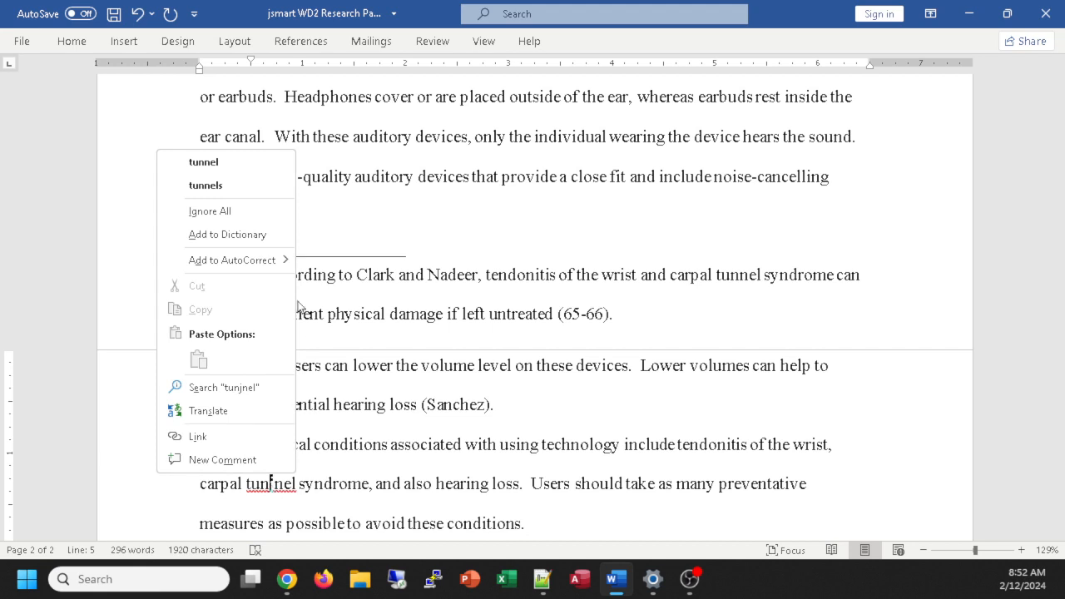
pyautogui.click(208, 166)
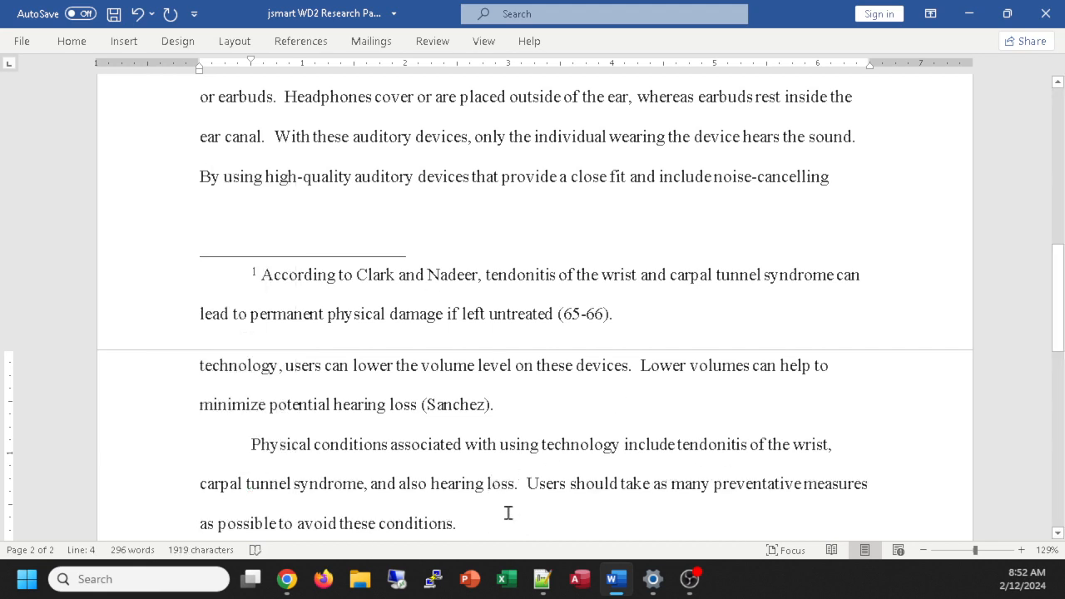
pyautogui.scroll(-1, 505, 511)
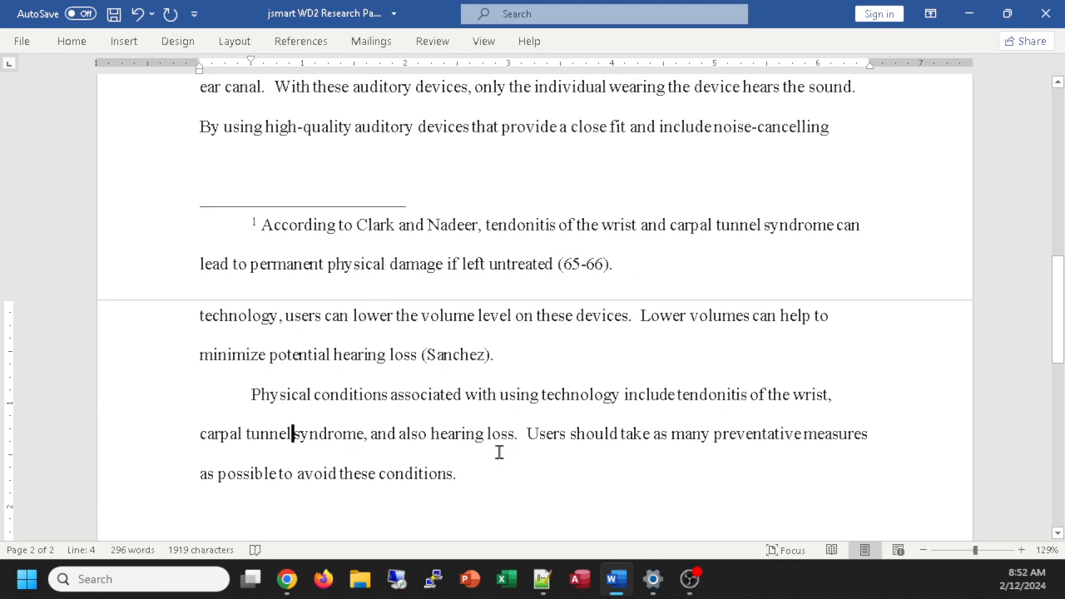
pyautogui.scroll(-1, 499, 449)
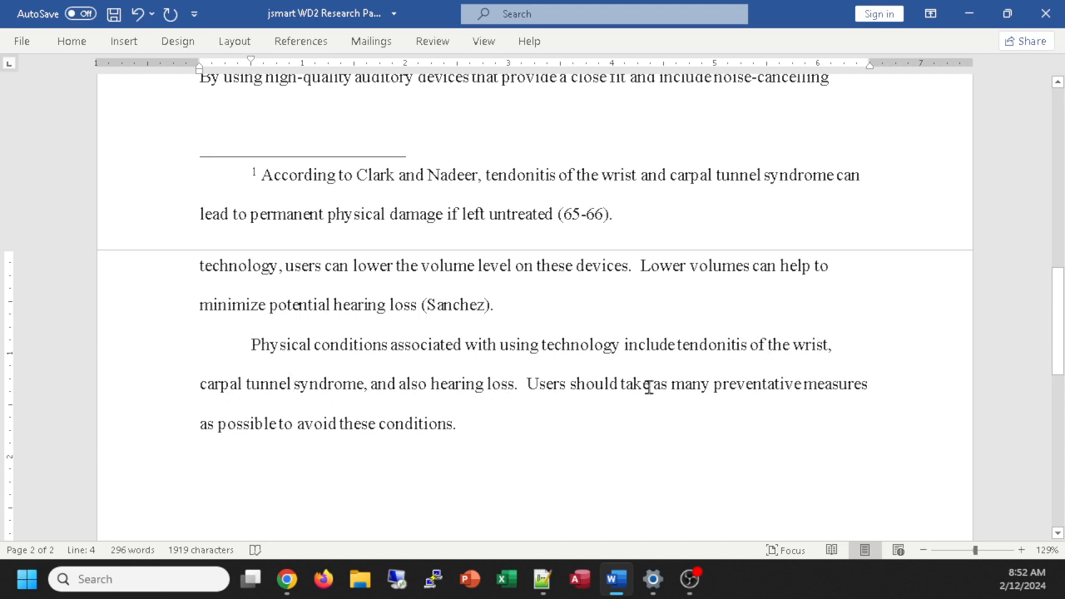
pyautogui.scroll(-2, 475, 432)
pyautogui.click(505, 325)
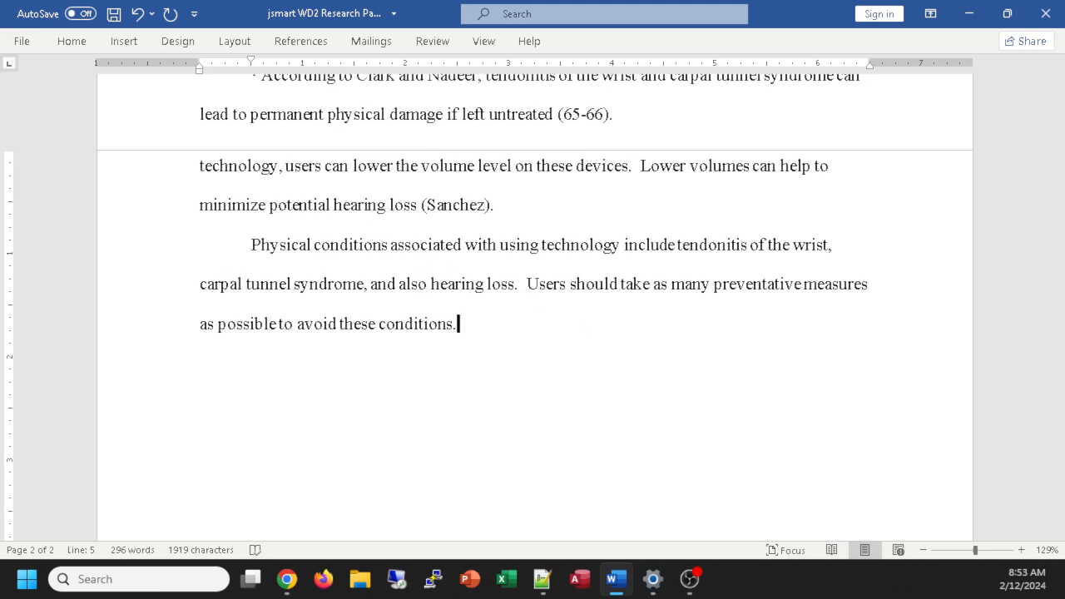
pyautogui.hotkey('alt', 'Tab')
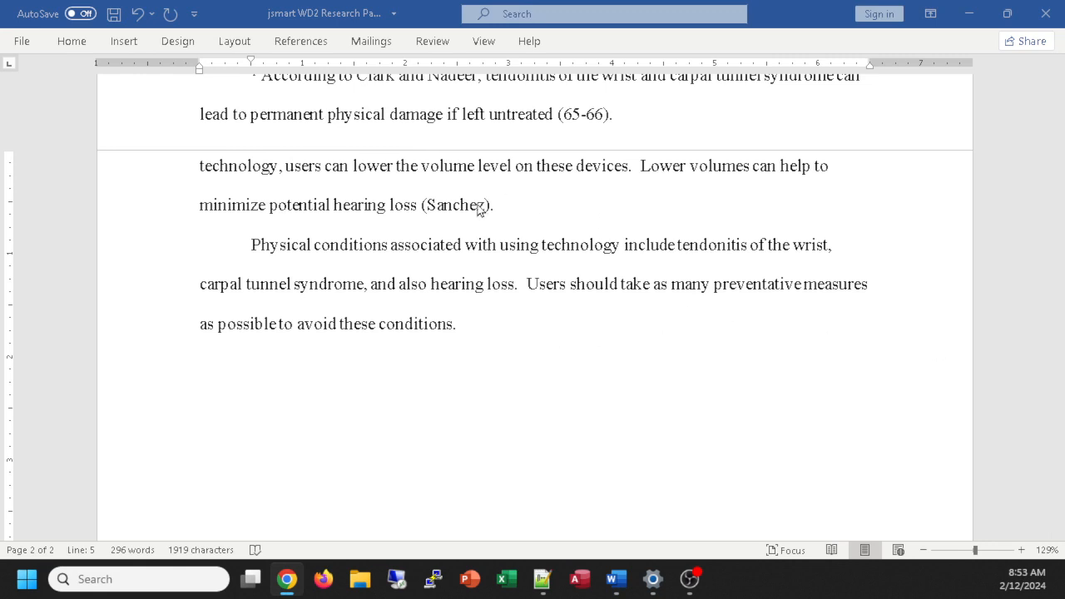
# Step: Add an empty paragraph after the closing paragraph and turn on the display of formatting marks
pyautogui.click(466, 333)
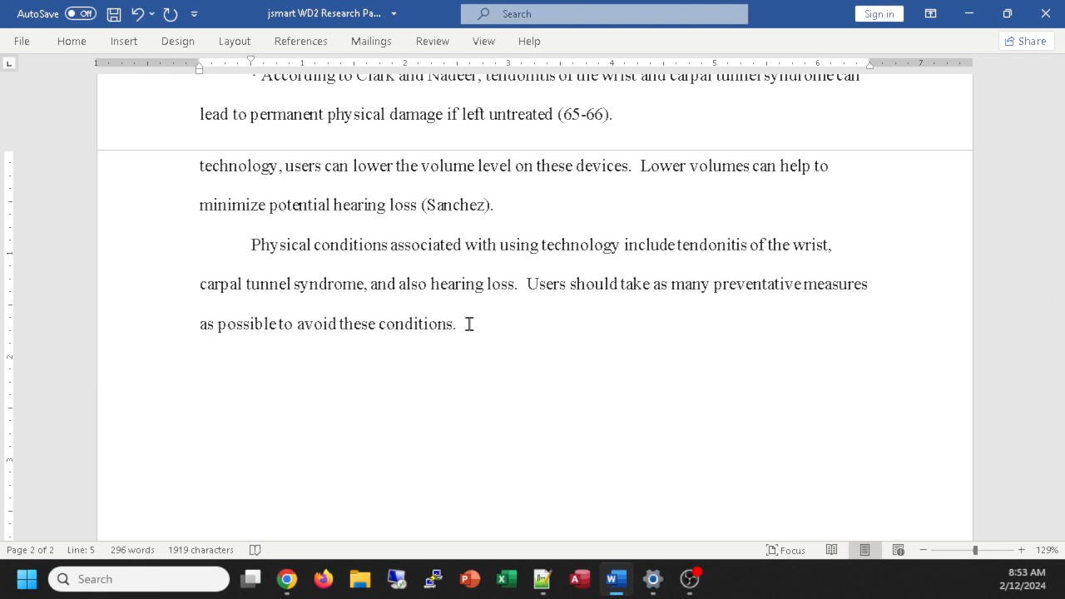
pyautogui.press('Return')
pyautogui.click(77, 43)
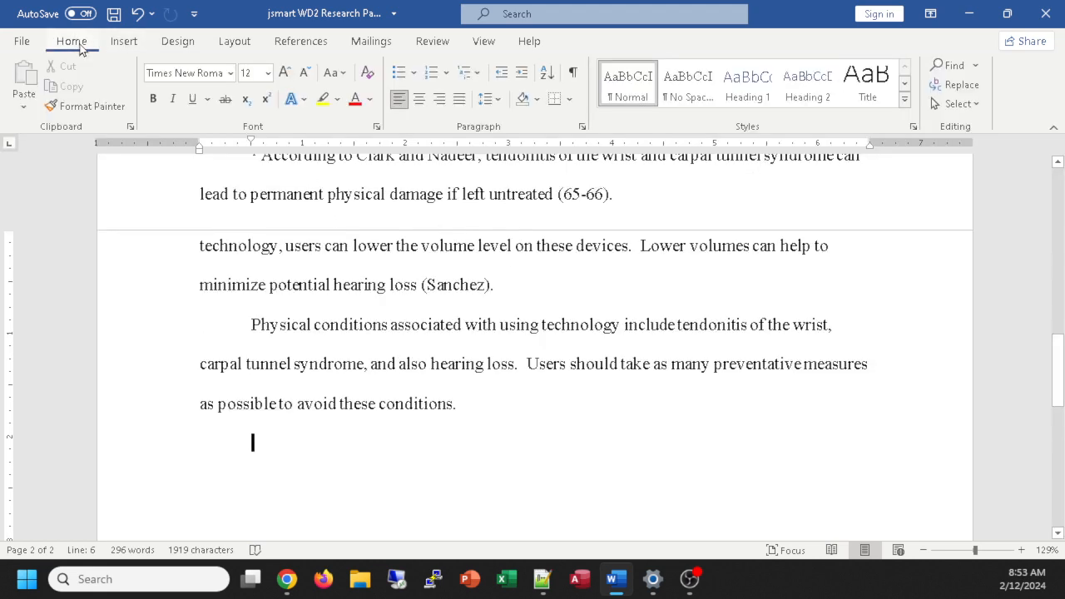
pyautogui.click(574, 73)
pyautogui.click(574, 73)
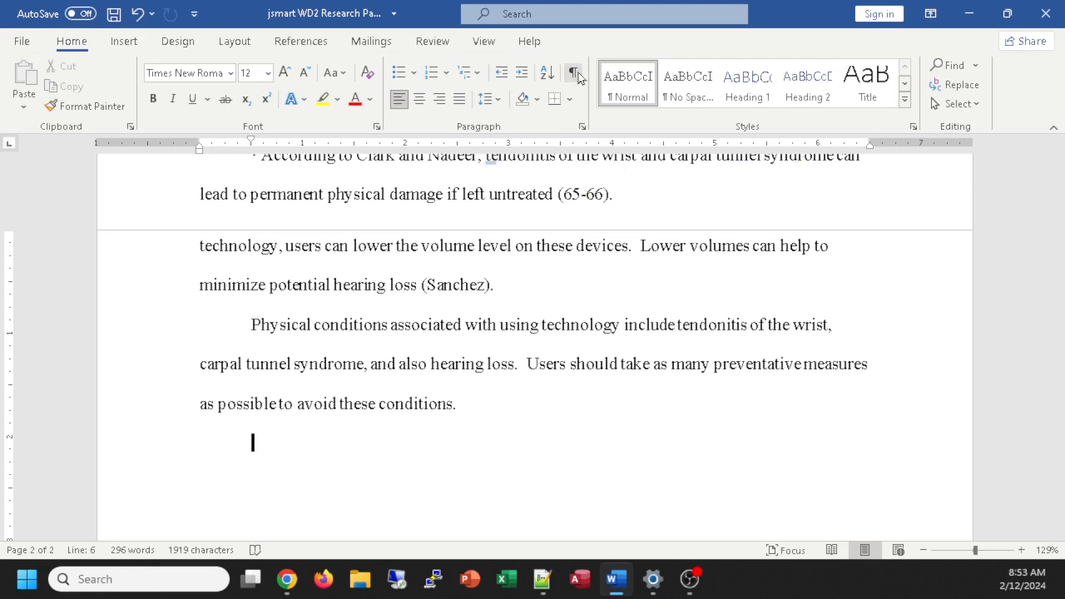
pyautogui.click(574, 74)
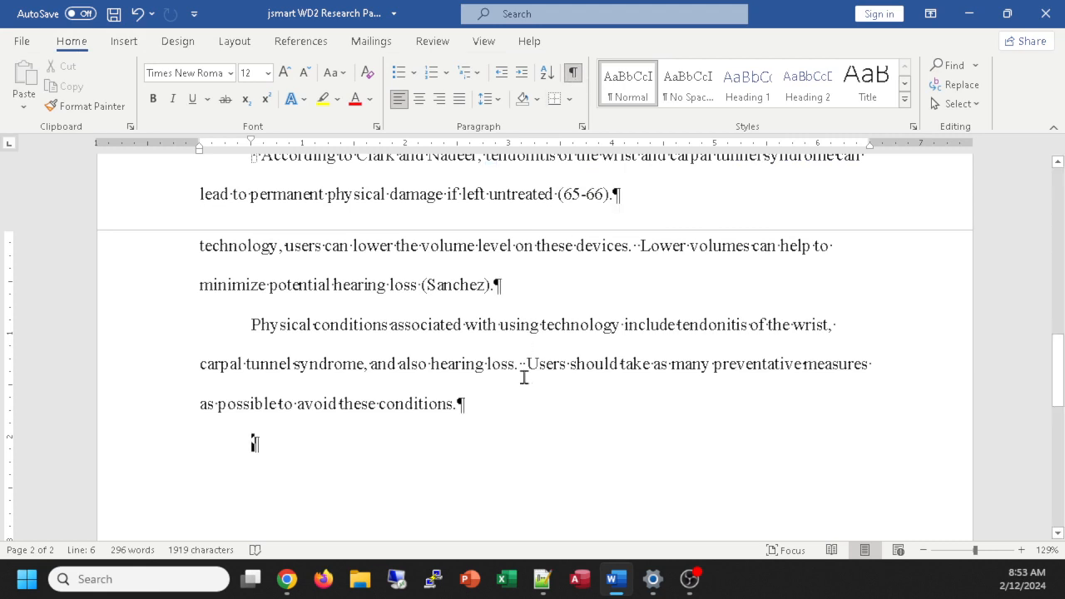
# Step: Insert blank paragraphs below the closing paragraph until the cursor moves onto a third page
pyautogui.press('Return')
pyautogui.press('Return')
pyautogui.press('Return')
pyautogui.press('Return')
pyautogui.press('Return')
pyautogui.press('Return')
pyautogui.press('Return')
pyautogui.press('Return')
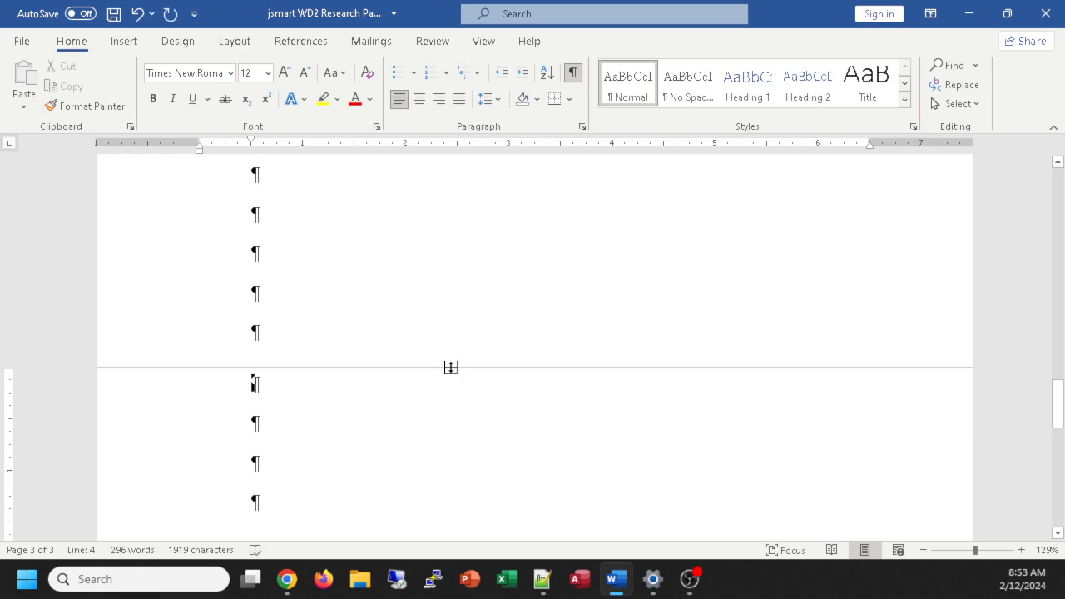
# Step: Remove the extra blank paragraphs, leaving a single empty paragraph below the closing paragraph
pyautogui.doubleClick(450, 367)
pyautogui.press('Delete')
pyautogui.press('Delete')
pyautogui.press('Delete')
pyautogui.press('Delete')
pyautogui.press('Delete')
pyautogui.press('Delete')
pyautogui.press('Delete')
pyautogui.press('Delete')
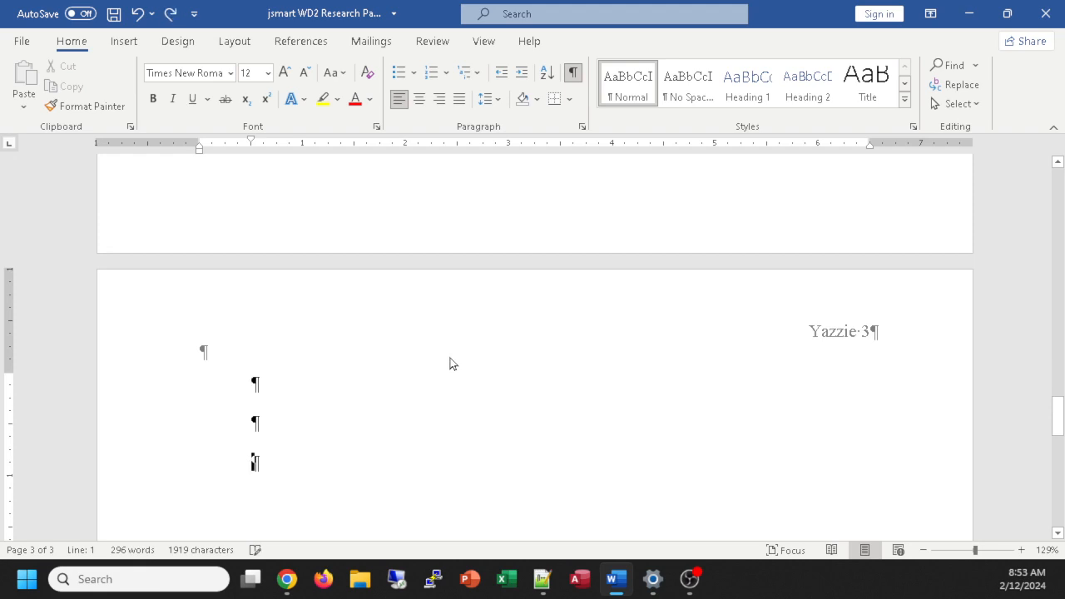
pyautogui.press('BackSpace')
pyautogui.press('BackSpace')
pyautogui.press('BackSpace')
pyautogui.press('BackSpace')
pyautogui.press('BackSpace')
pyautogui.press('BackSpace')
pyautogui.press('BackSpace')
pyautogui.press('BackSpace')
pyautogui.press('BackSpace')
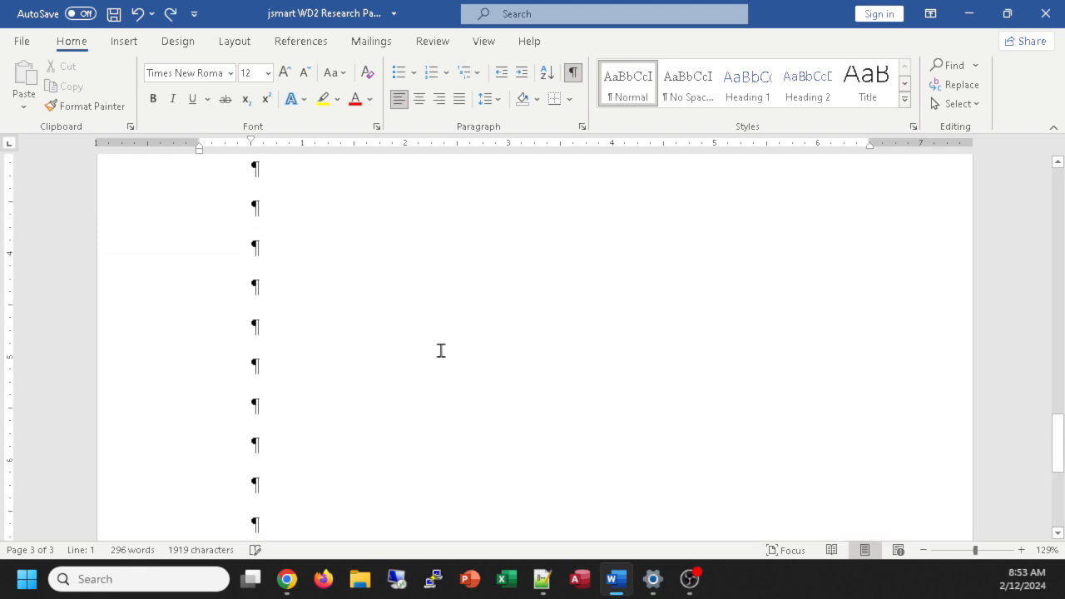
pyautogui.scroll(1, 440, 350)
pyautogui.scroll(3, 438, 340)
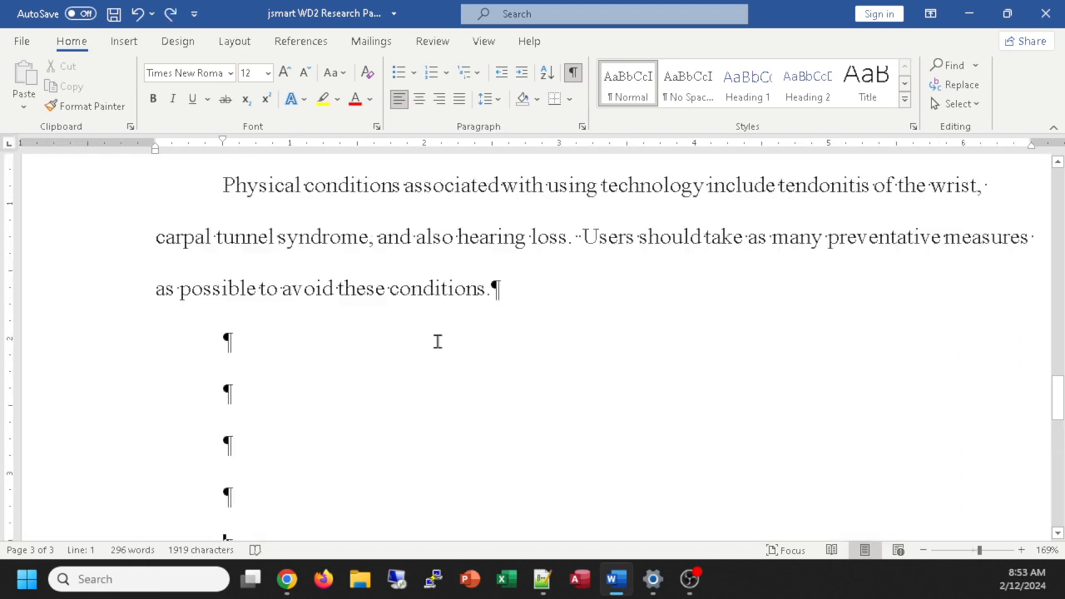
pyautogui.press('BackSpace')
pyautogui.press('BackSpace')
pyautogui.press('BackSpace')
pyautogui.press('BackSpace')
pyautogui.press('BackSpace')
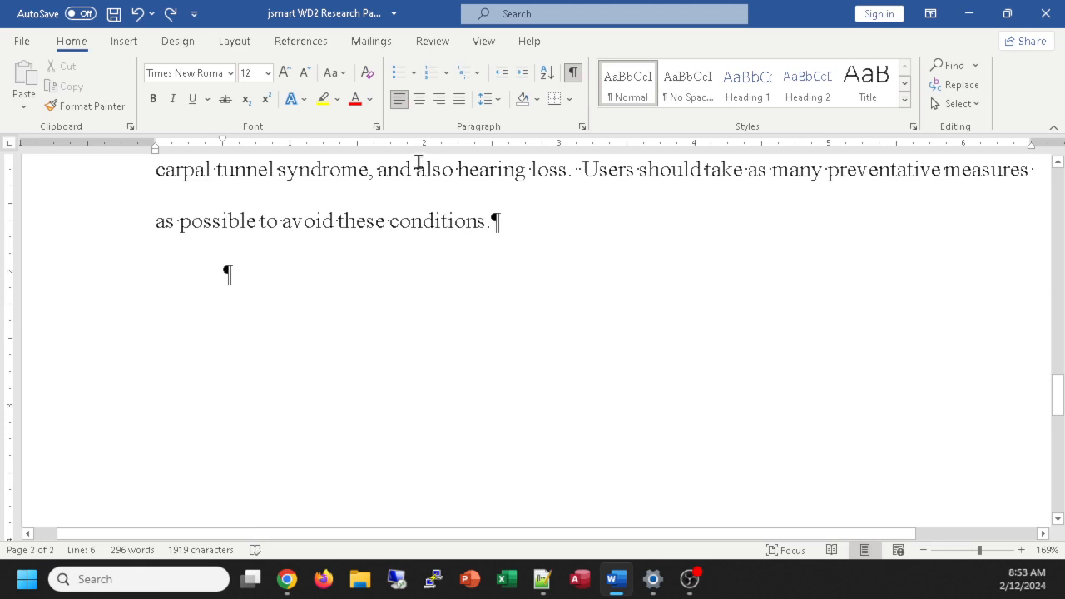
# Step: Examine the available page break and section break types without inserting one
pyautogui.click(121, 43)
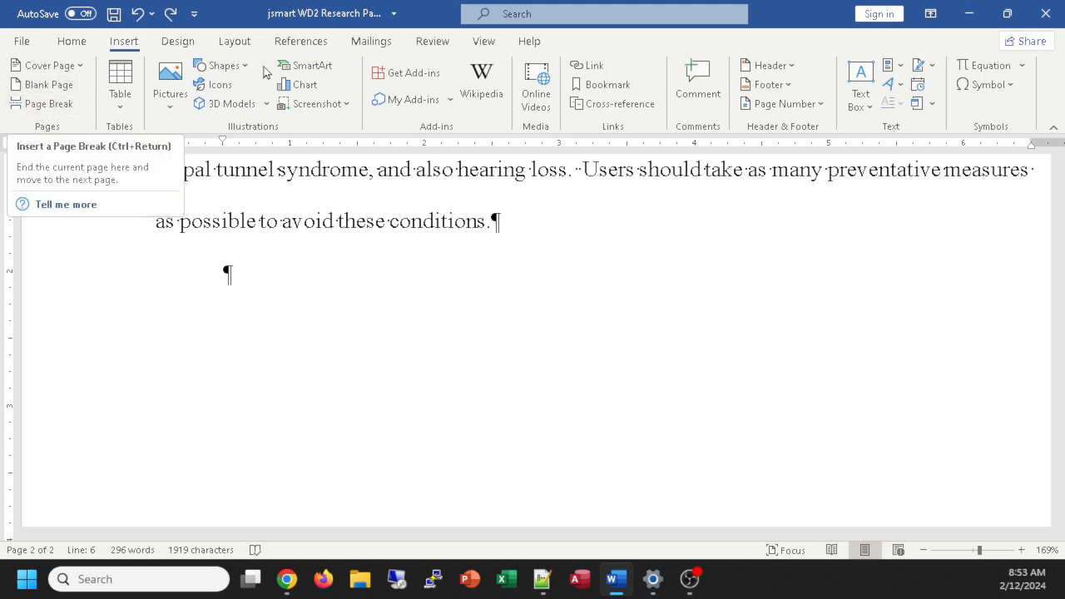
pyautogui.click(237, 46)
pyautogui.click(236, 68)
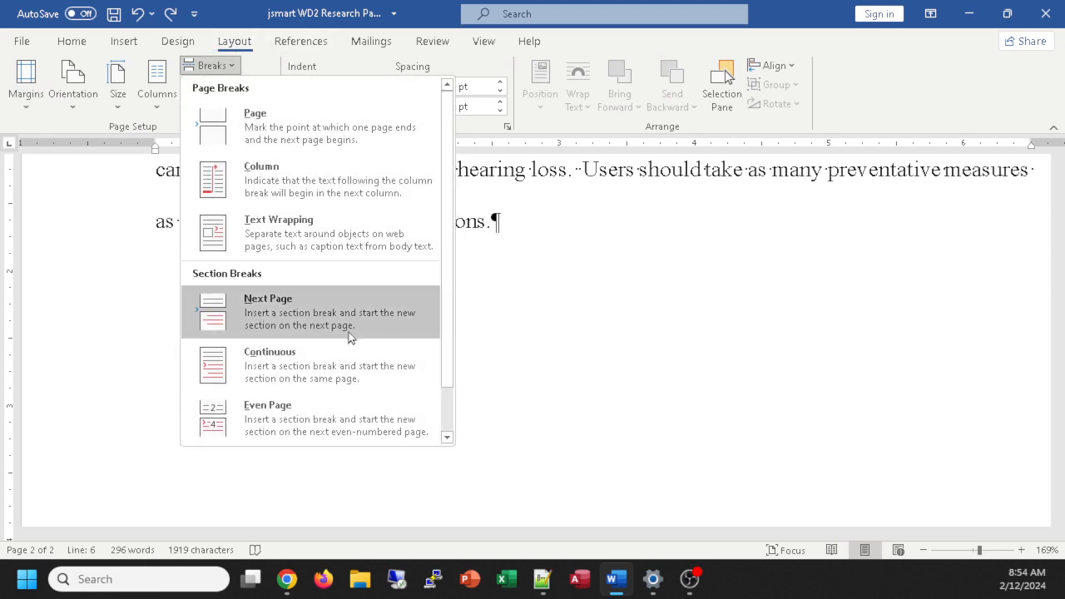
pyautogui.scroll(-1, 325, 330)
pyautogui.scroll(1, 321, 339)
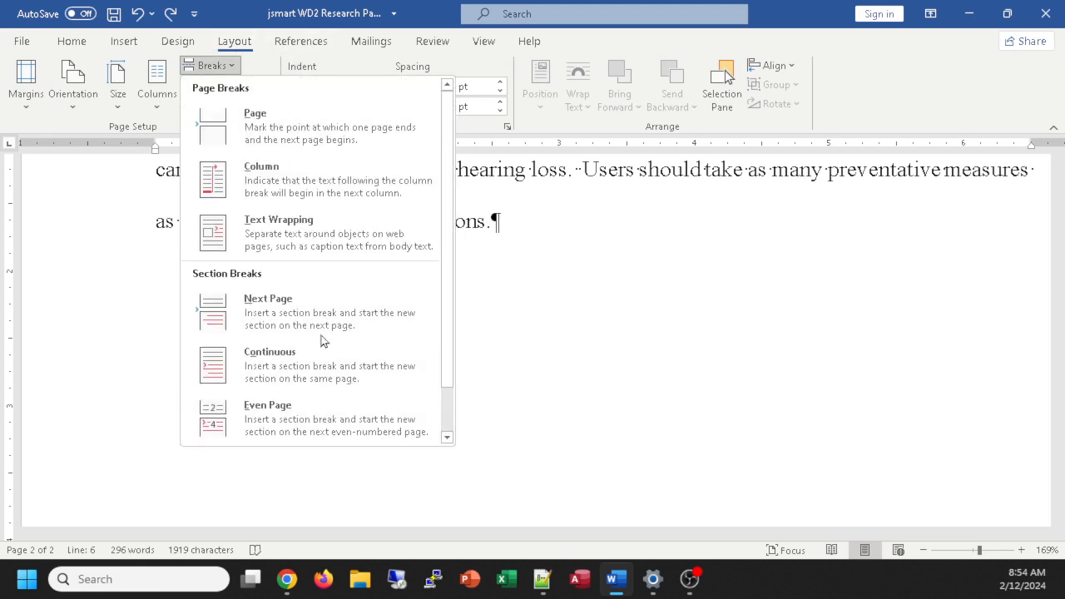
pyautogui.scroll(-1, 321, 340)
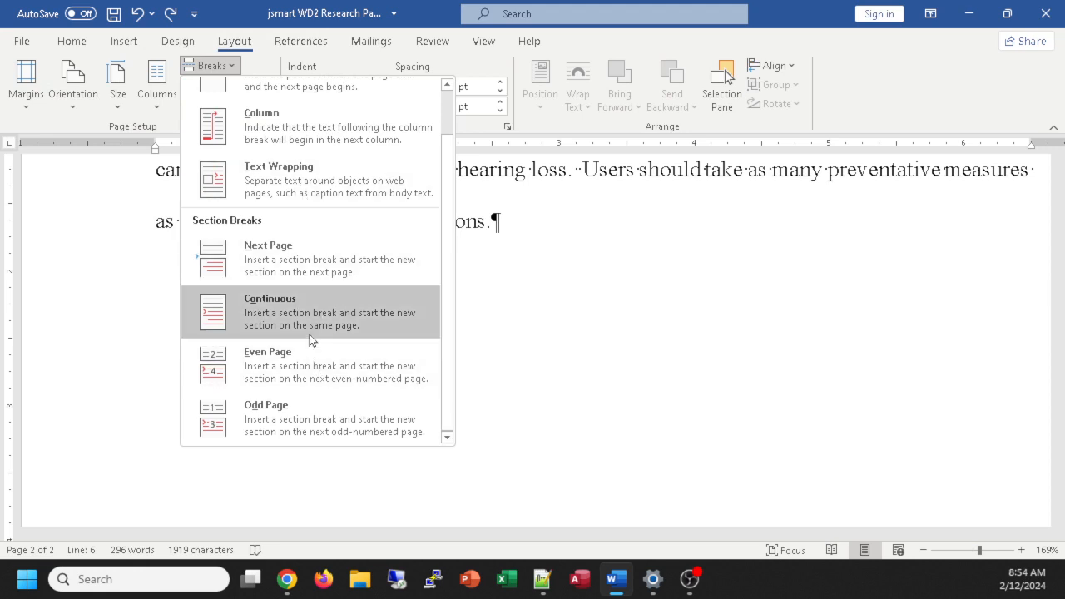
pyautogui.scroll(1, 308, 341)
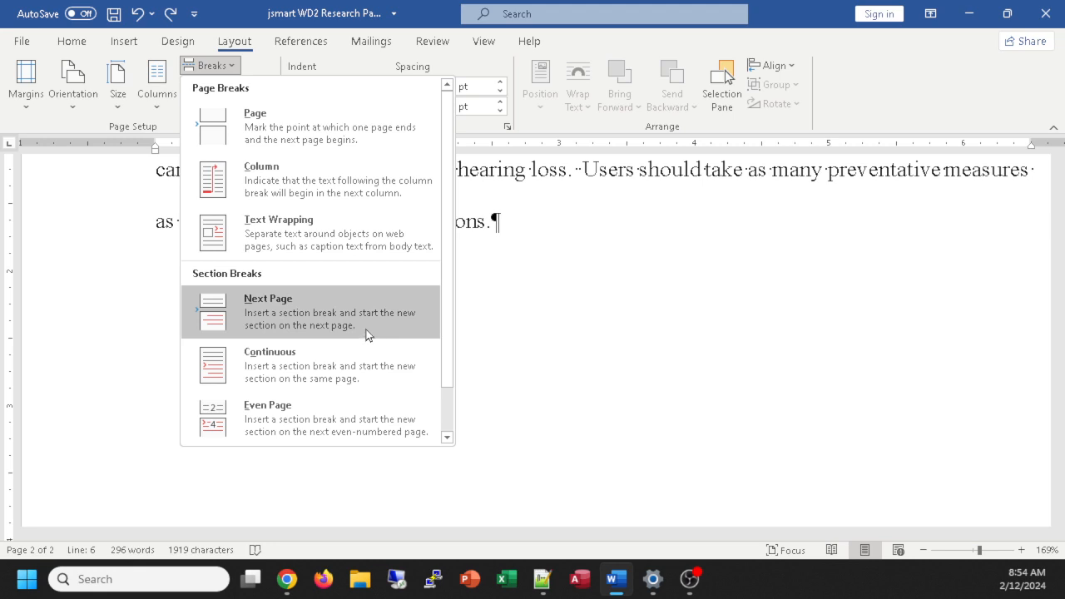
pyautogui.scroll(-1, 366, 333)
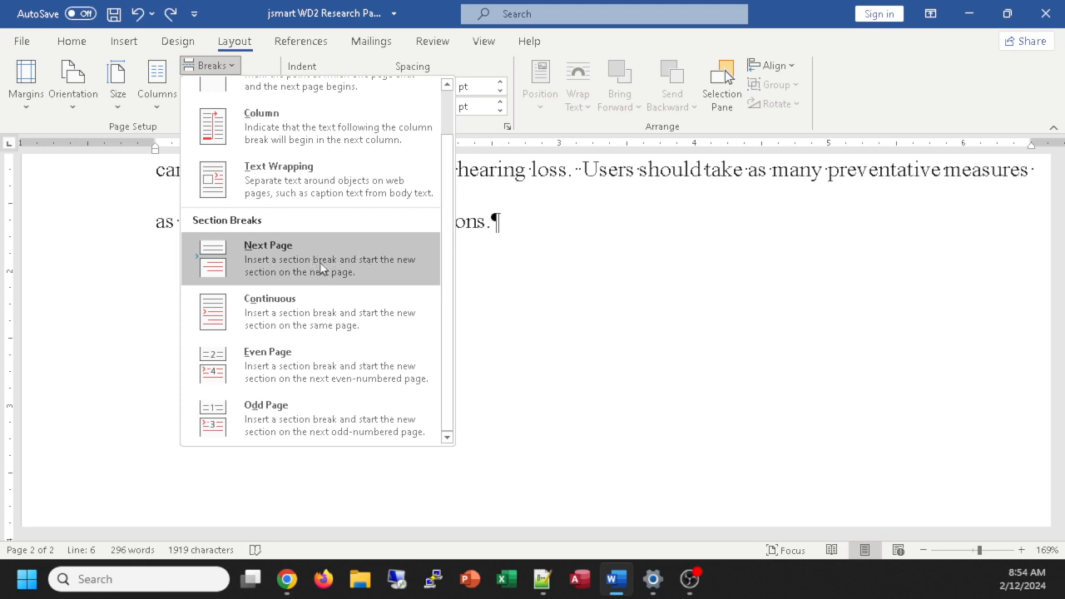
pyautogui.scroll(2, 320, 262)
# Step: Insert a page break at the empty paragraph below the closing paragraph
pyautogui.click(116, 46)
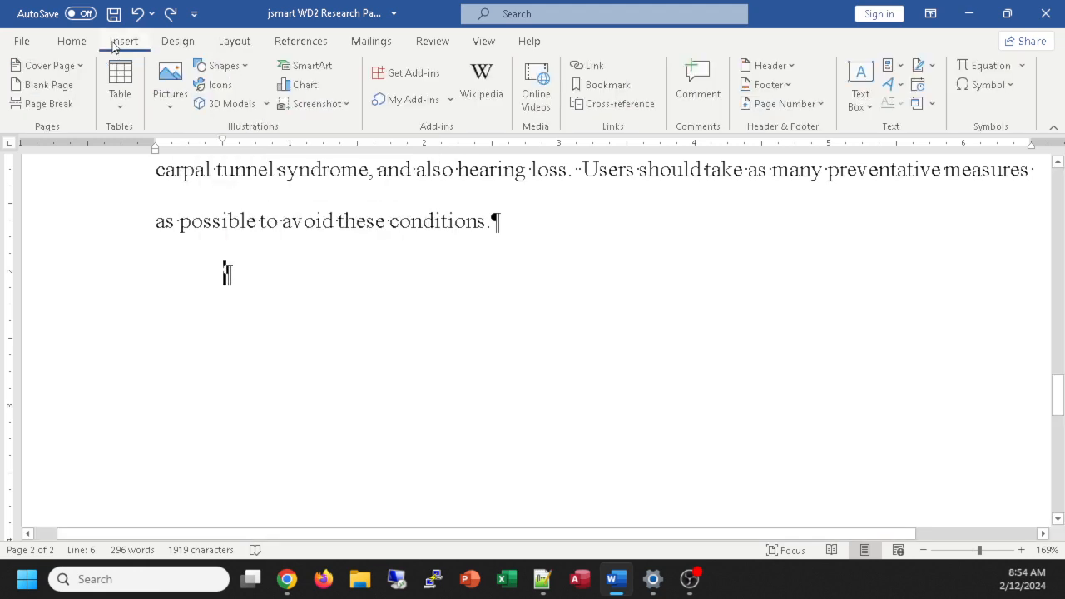
pyautogui.click(43, 104)
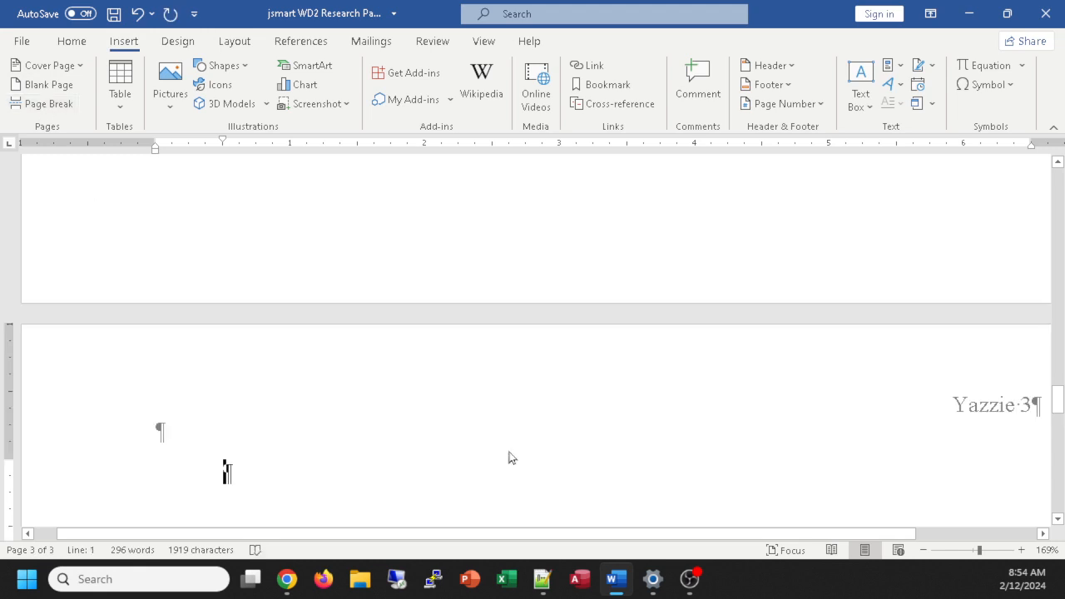
pyautogui.scroll(8, 506, 446)
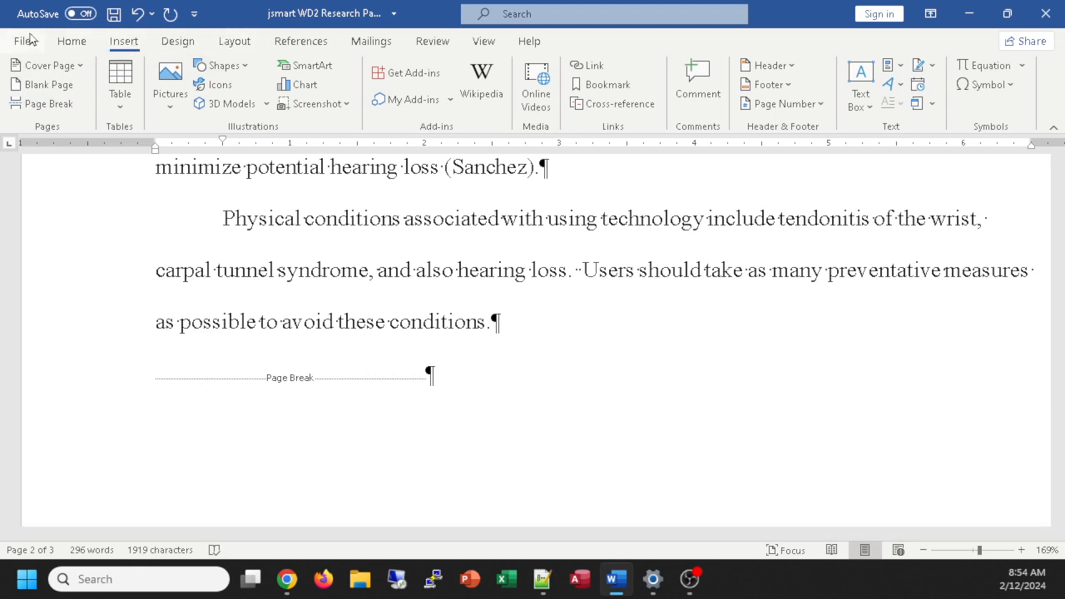
# Step: Hide the formatting marks around the page break and show them again
pyautogui.click(60, 41)
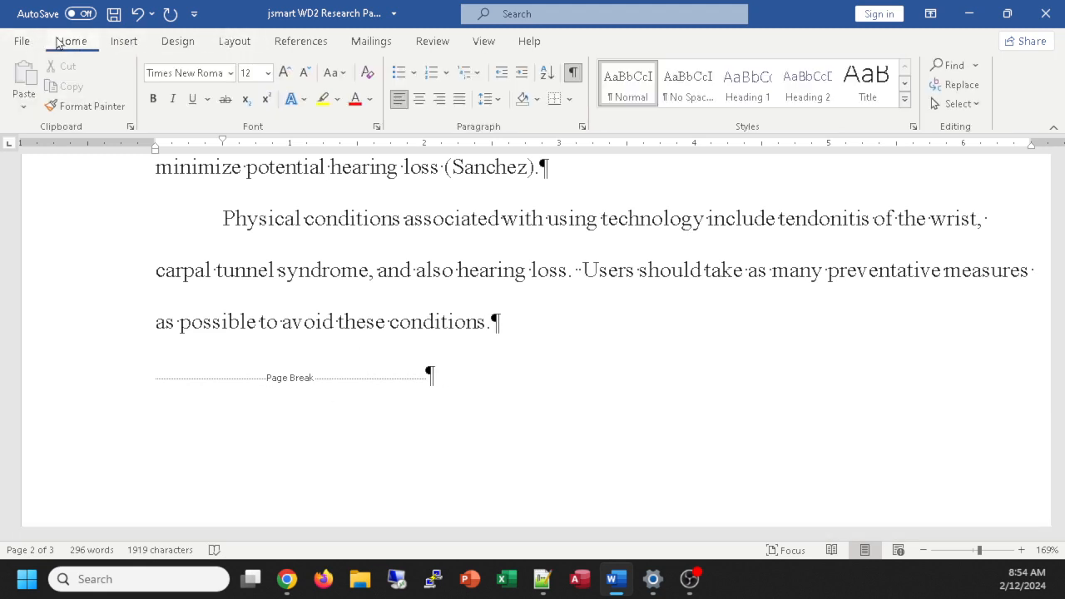
pyautogui.click(573, 73)
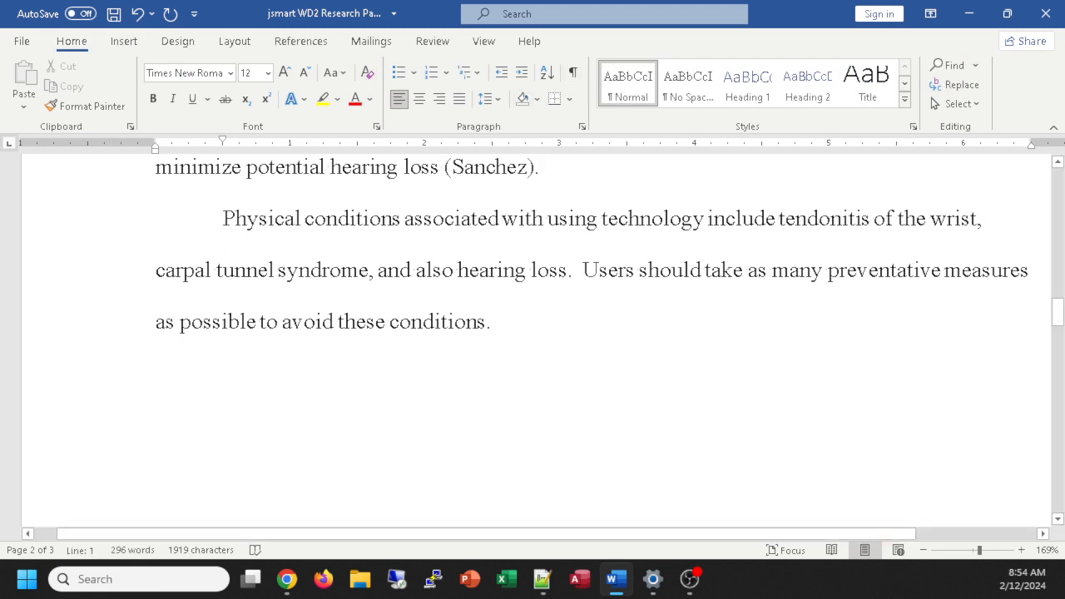
pyautogui.click(573, 72)
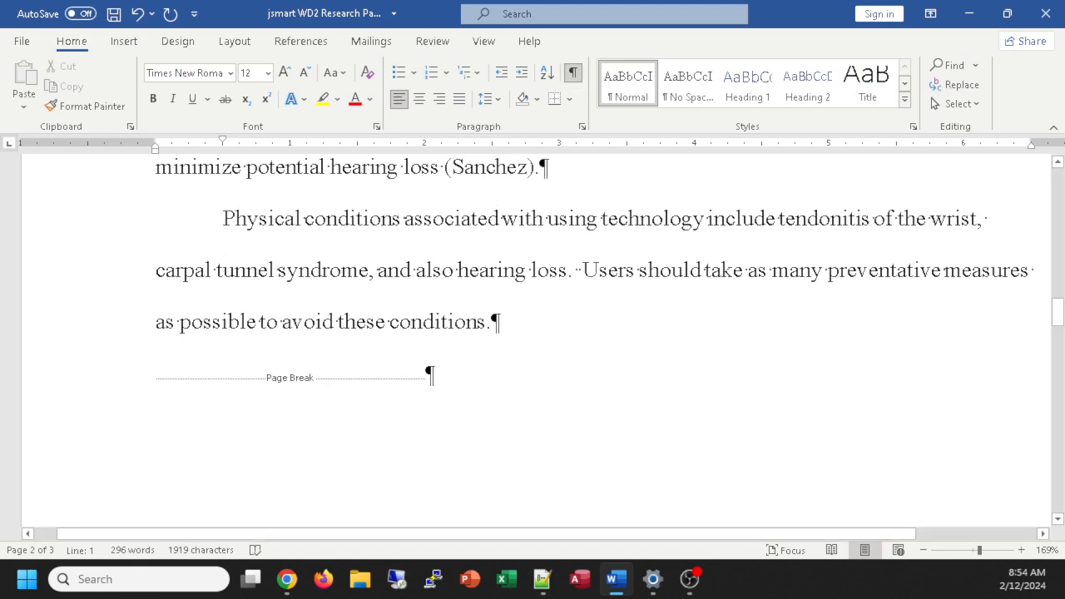
# Step: Enter the heading "Works Cited" at the start of the third page and center it
pyautogui.scroll(-10, 537, 333)
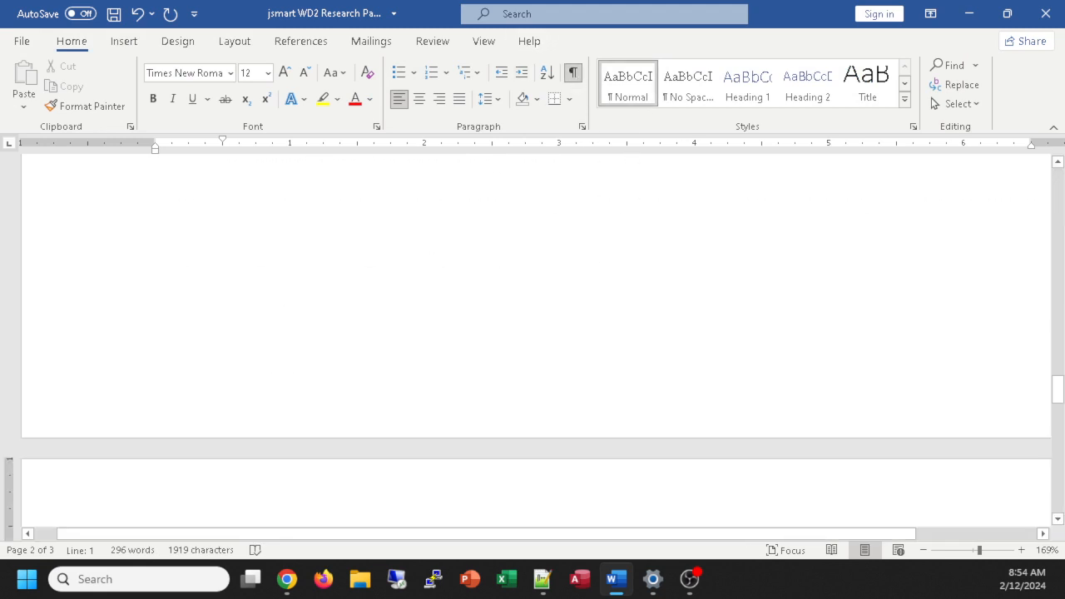
pyautogui.scroll(-3, 549, 254)
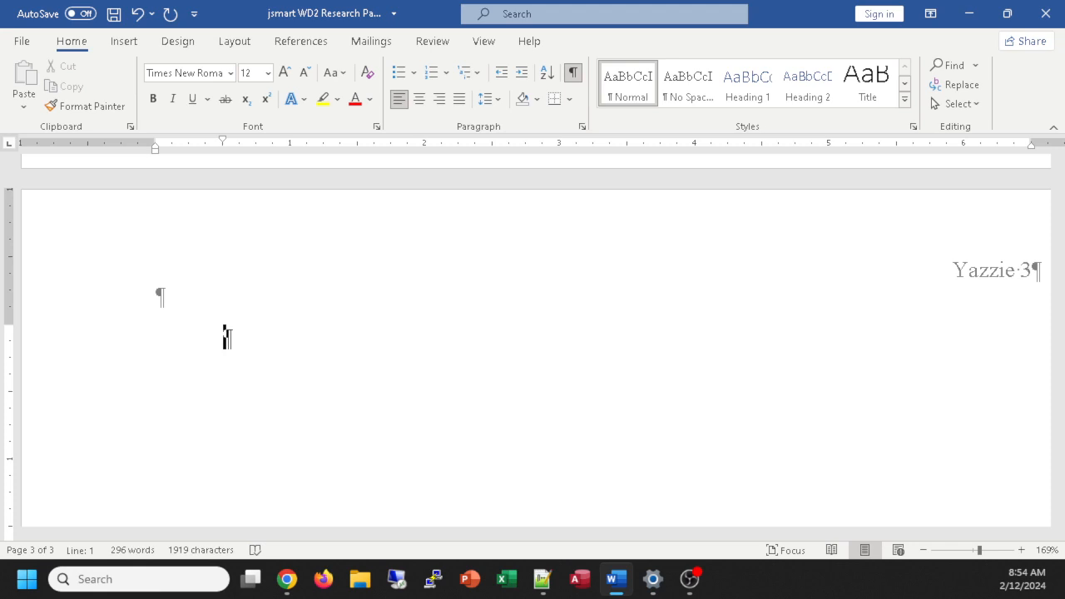
pyautogui.hotkey('alt', 'Tab')
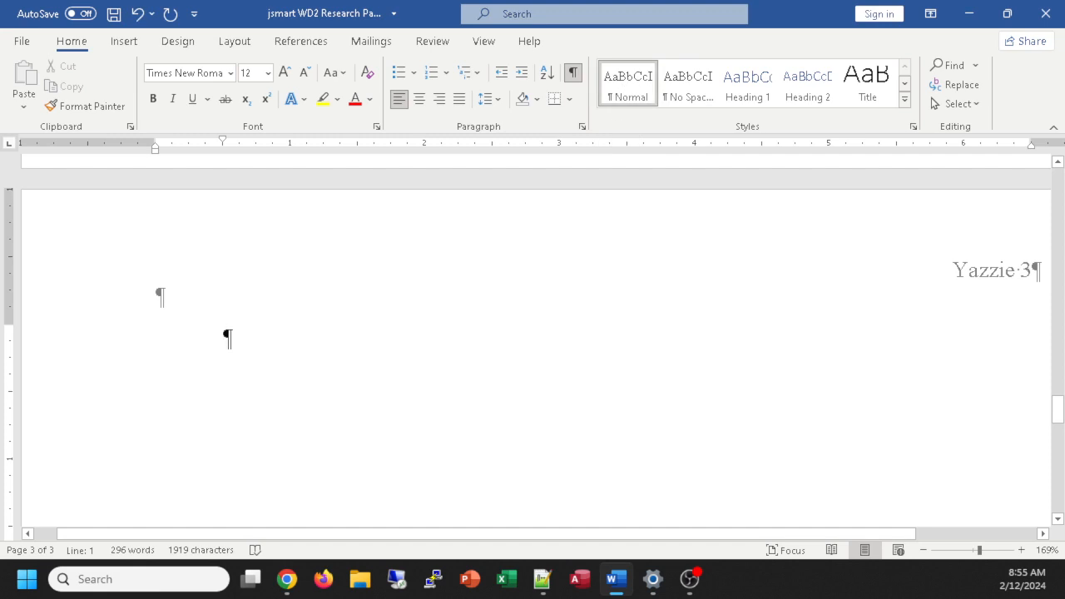
pyautogui.write('Works Cit')
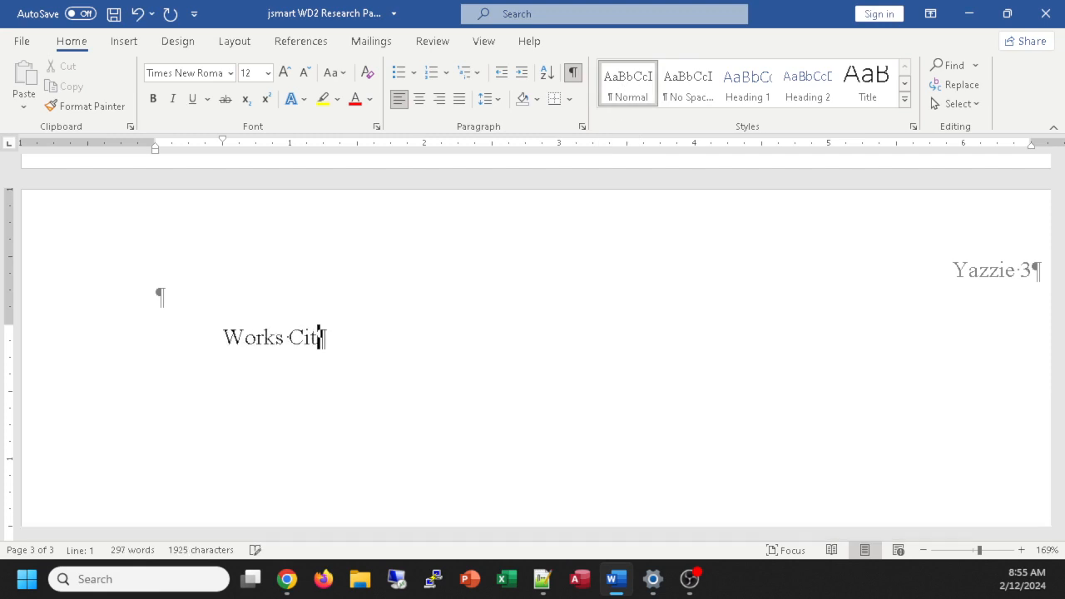
pyautogui.write('ed')
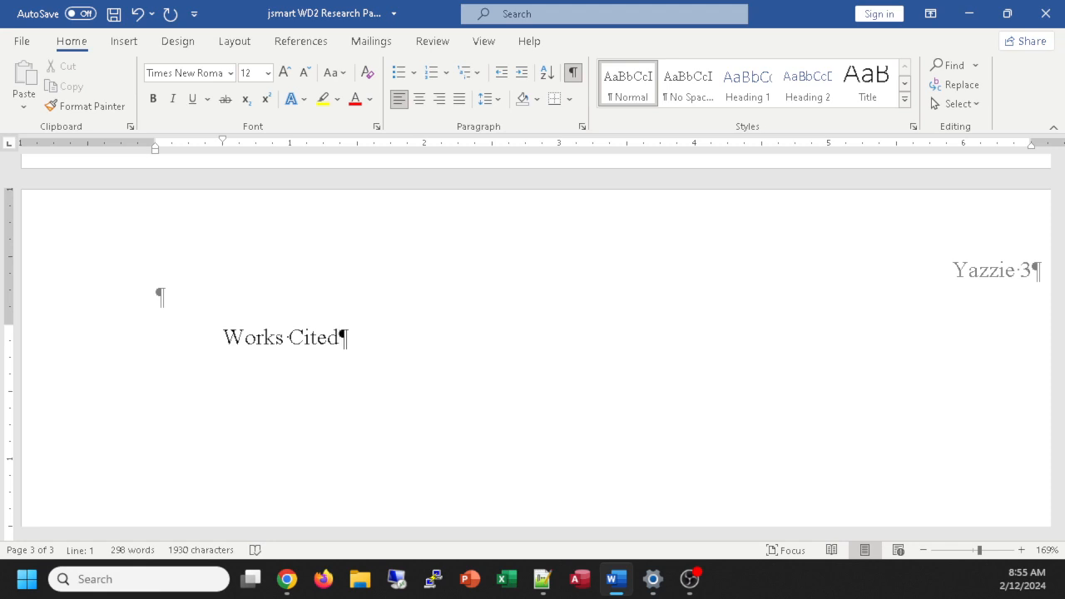
pyautogui.click(420, 100)
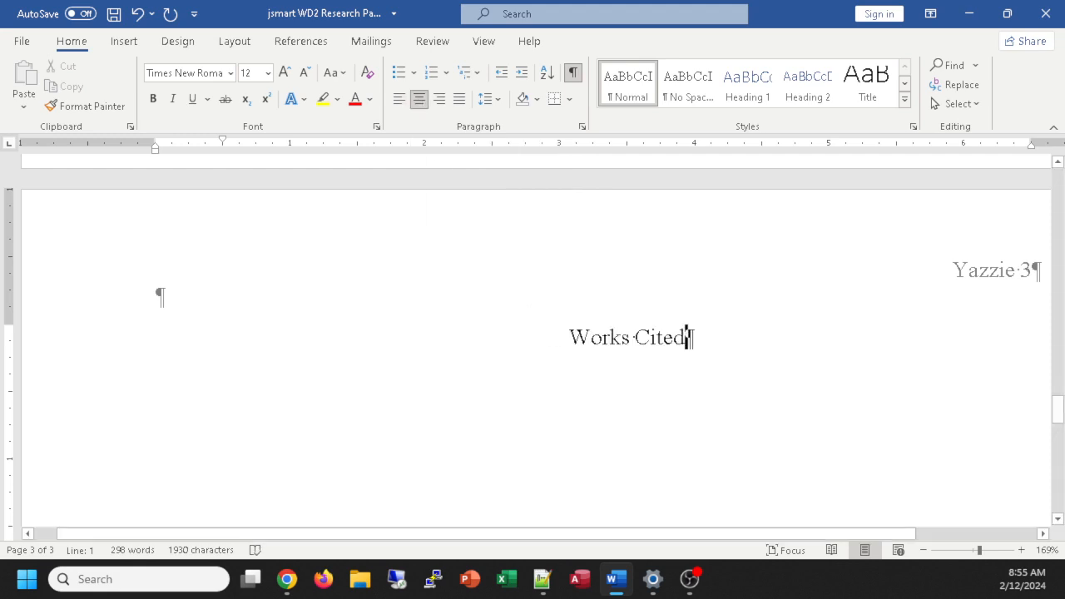
# Step: Start a left-aligned paragraph below the "Works Cited" heading and insert the bibliography there without a built-in title
pyautogui.press('Return')
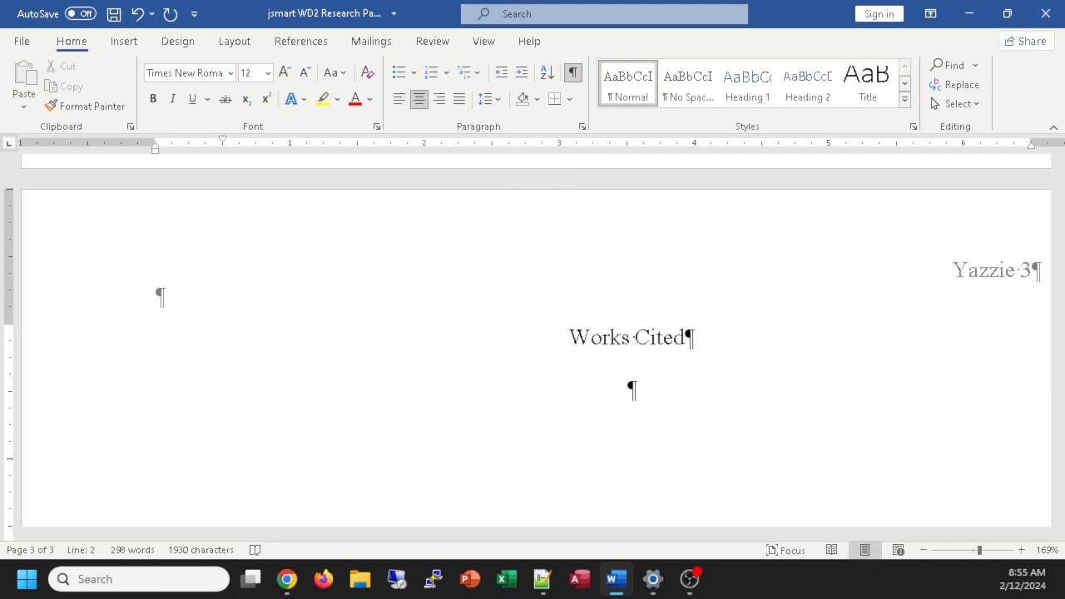
pyautogui.hotkey('ctrl', 'l')
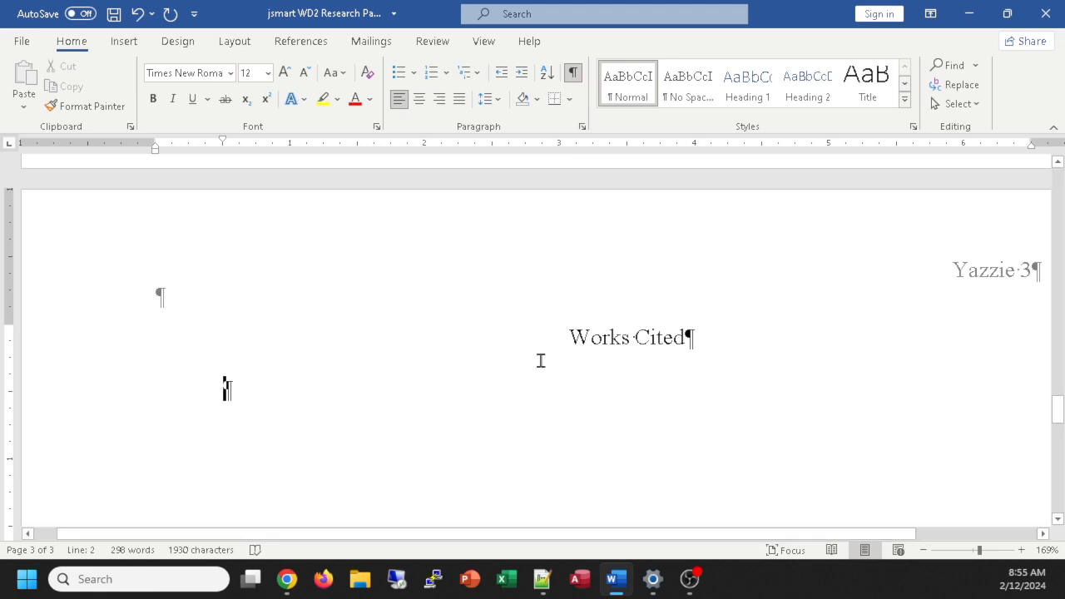
pyautogui.click(303, 44)
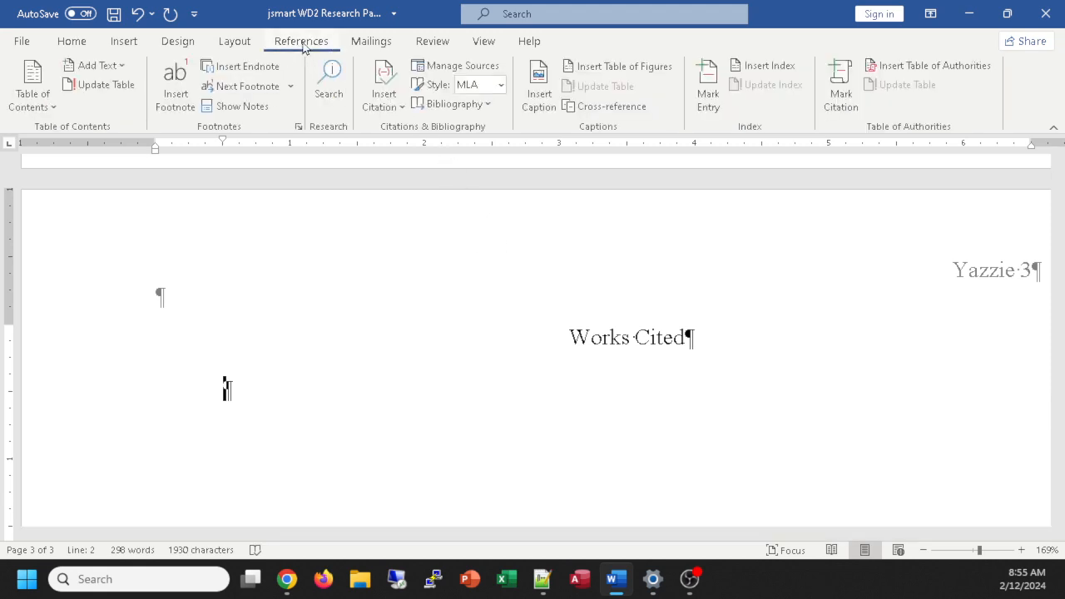
pyautogui.click(454, 104)
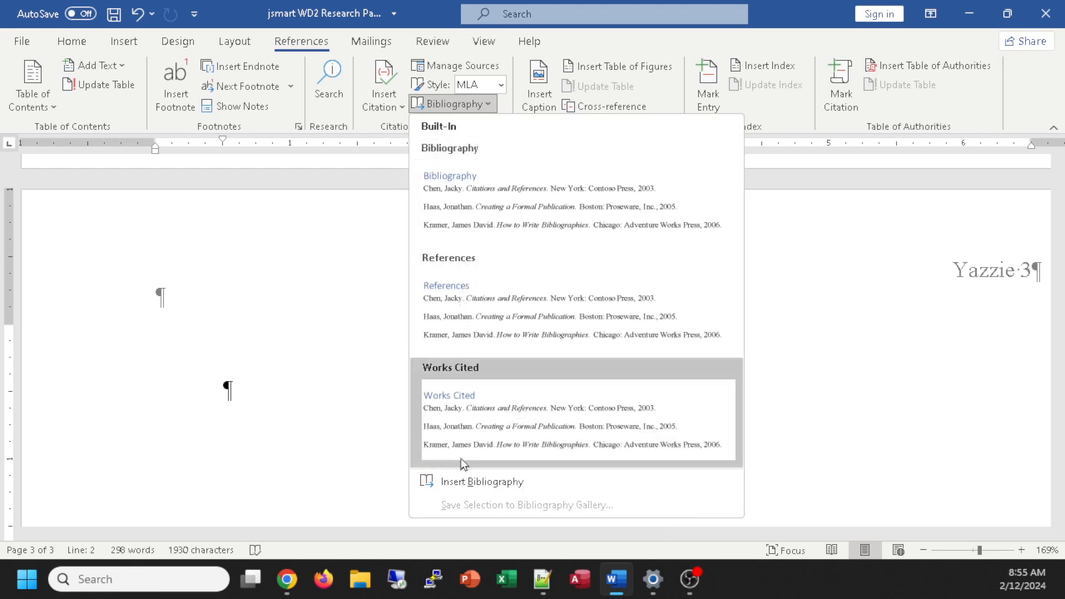
pyautogui.click(500, 482)
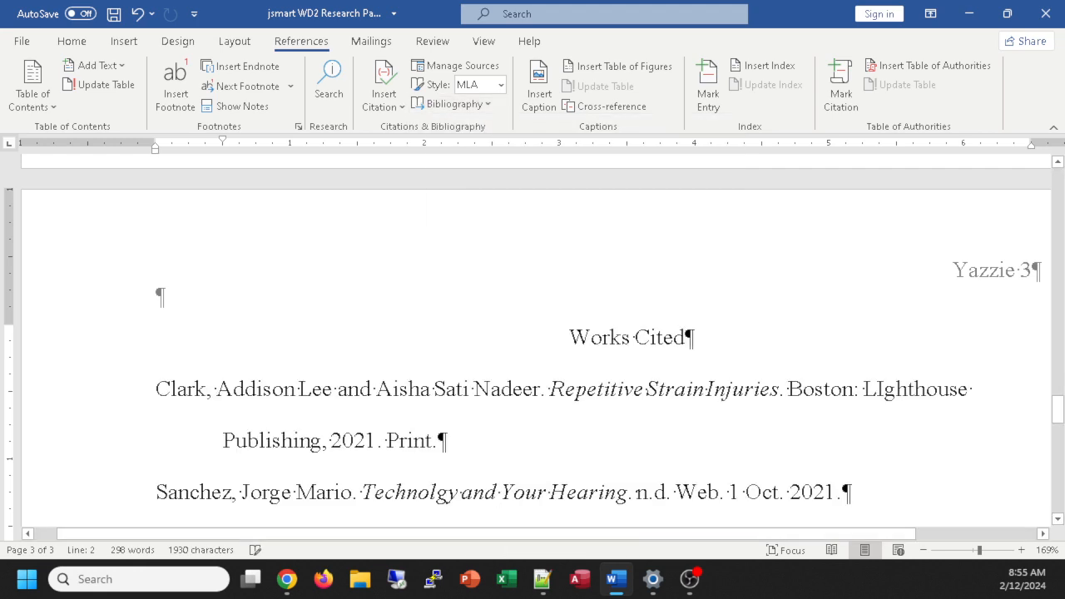
# Step: Switch the bibliography style to Chicago to compare the Works Cited entries, and set it back to MLA
pyautogui.scroll(-5, 554, 413)
pyautogui.scroll(1, 565, 404)
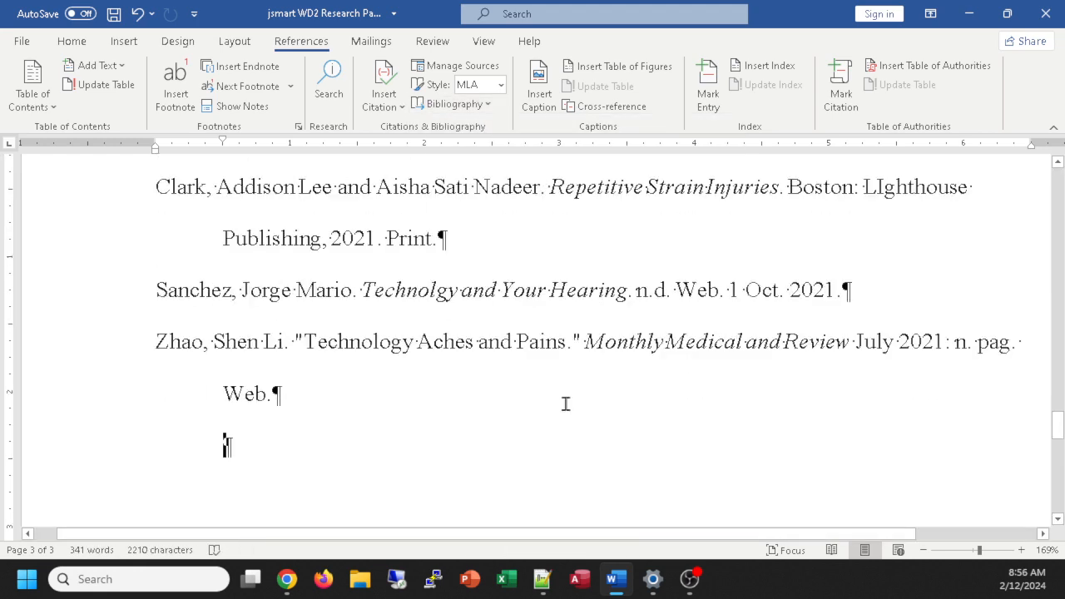
pyautogui.scroll(3, 565, 404)
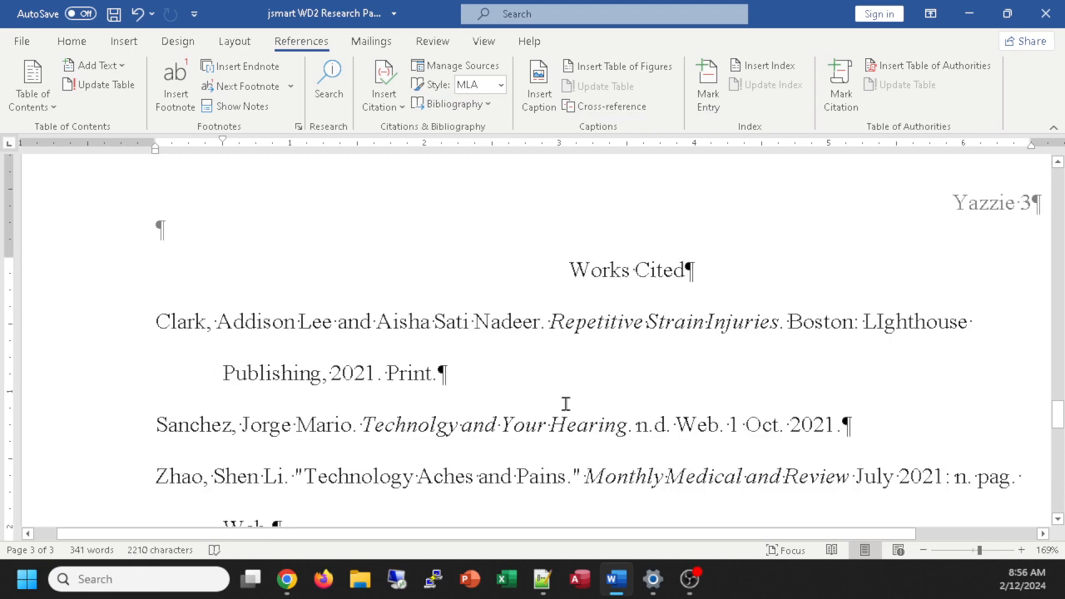
pyautogui.click(501, 86)
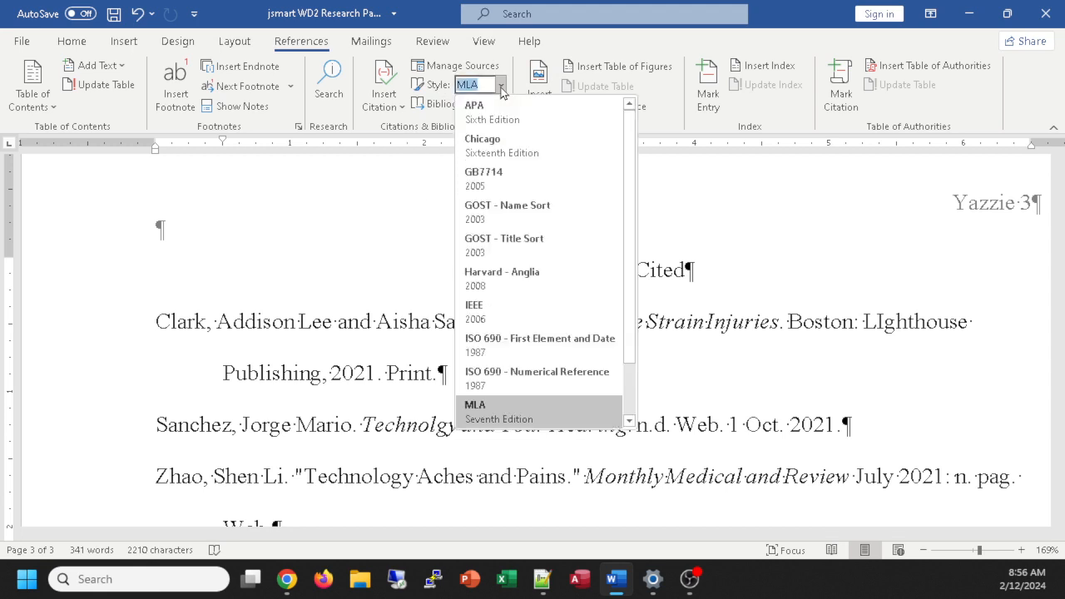
pyautogui.click(489, 147)
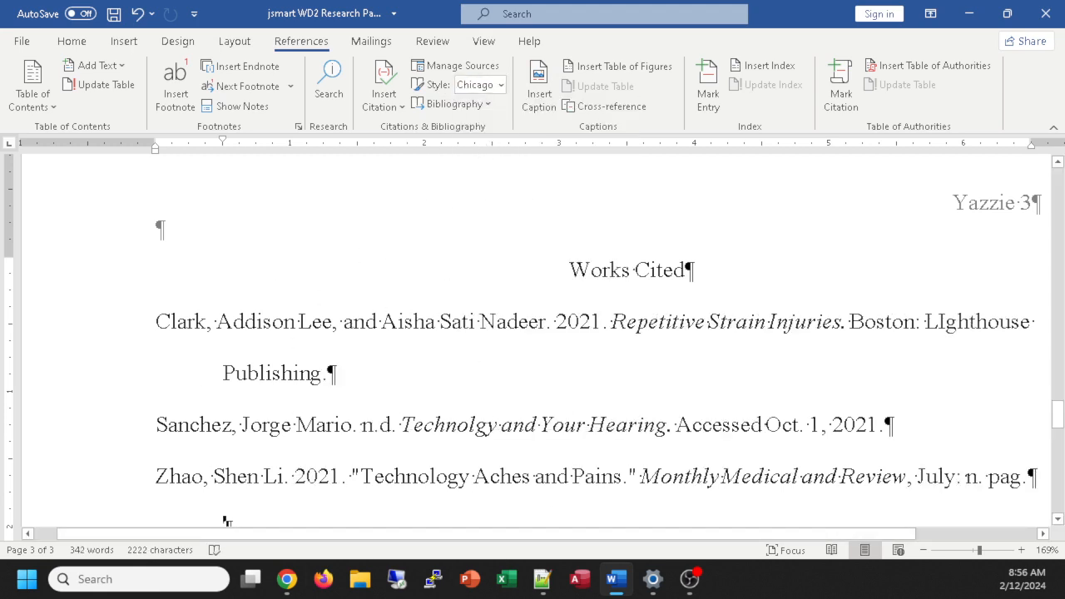
pyautogui.click(501, 85)
pyautogui.click(501, 408)
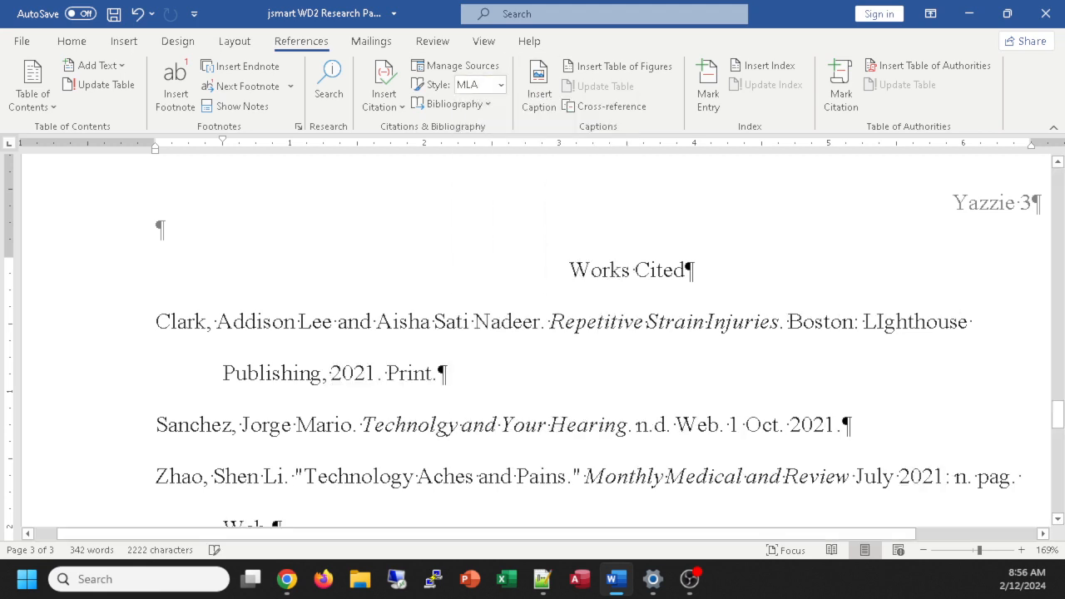
# Step: Try the Chicago and Turabian citation styles on the bibliography and return the style to MLA
pyautogui.click(500, 87)
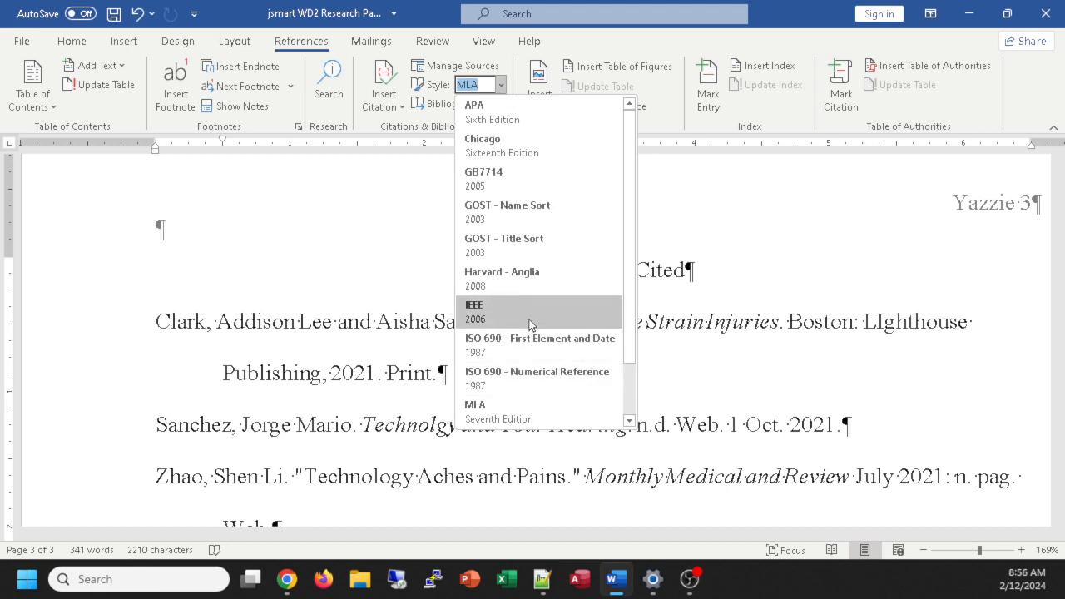
pyautogui.scroll(-1, 560, 338)
pyautogui.scroll(1, 567, 371)
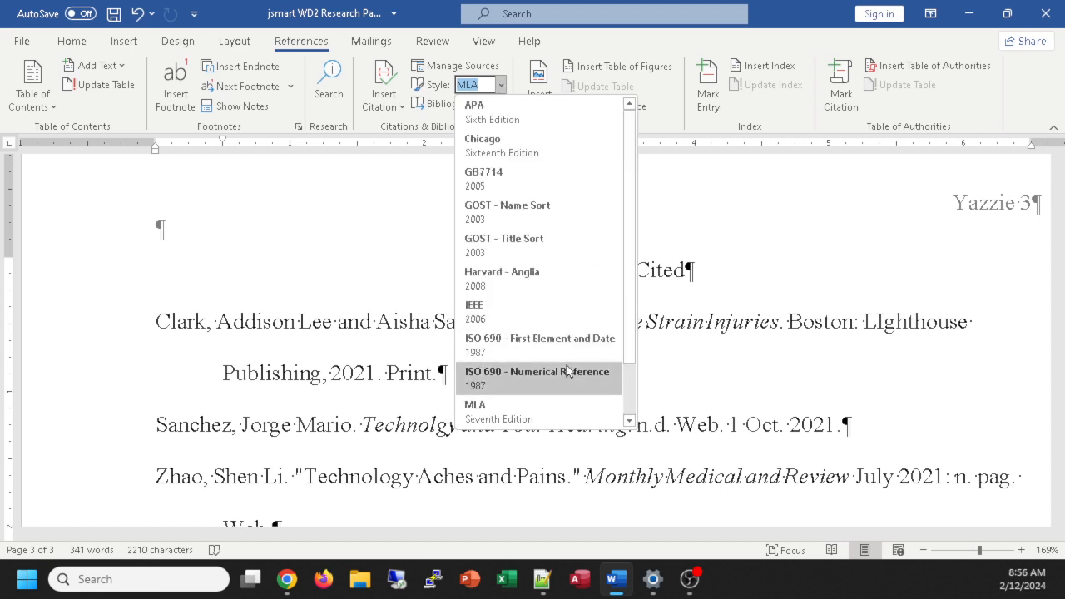
pyautogui.click(520, 143)
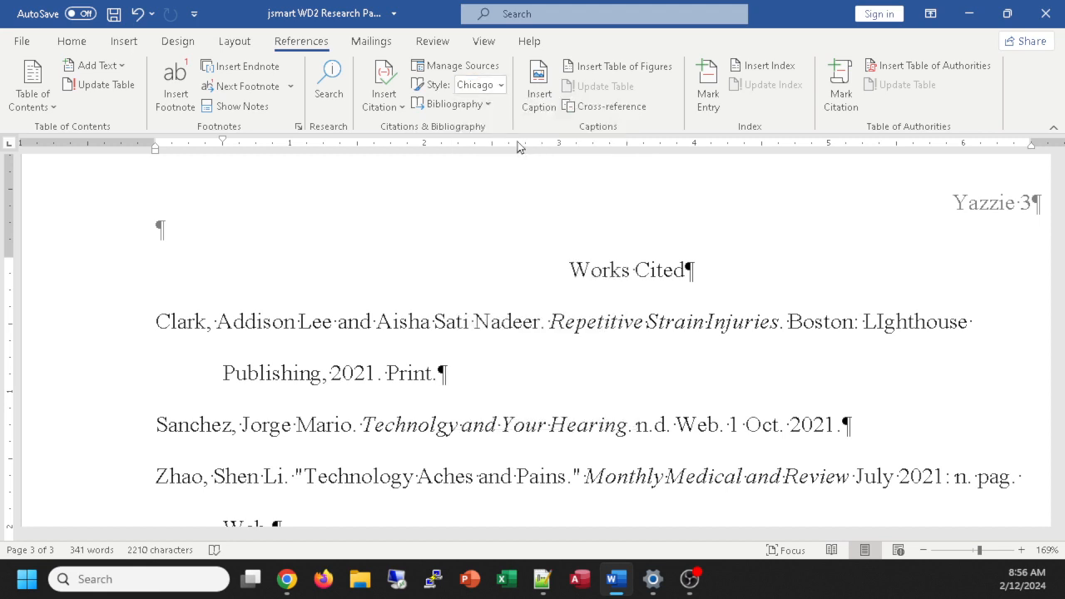
pyautogui.click(501, 84)
pyautogui.scroll(-1, 571, 282)
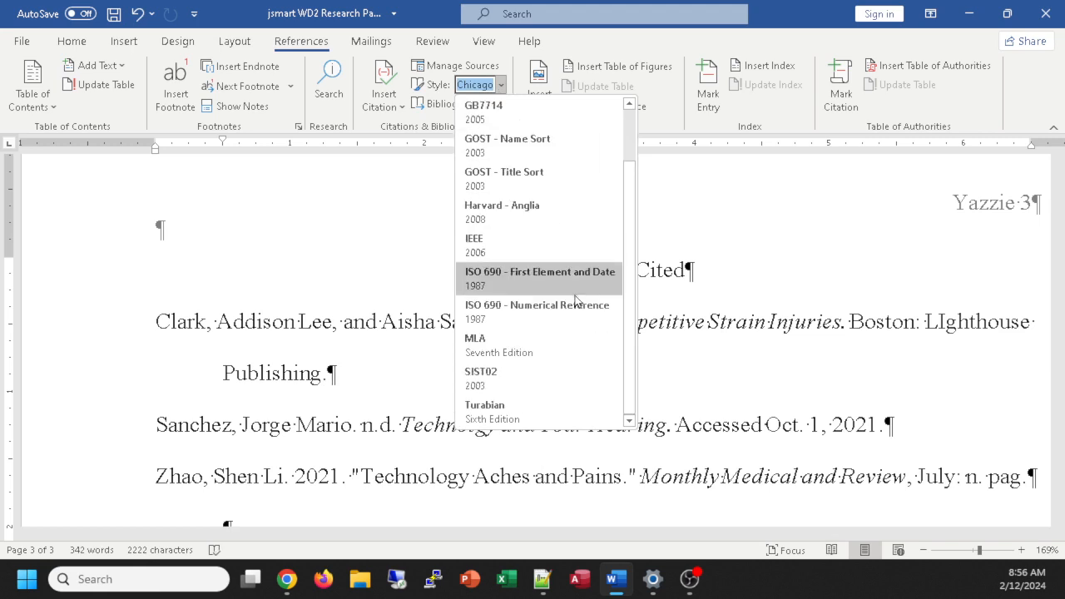
pyautogui.click(494, 408)
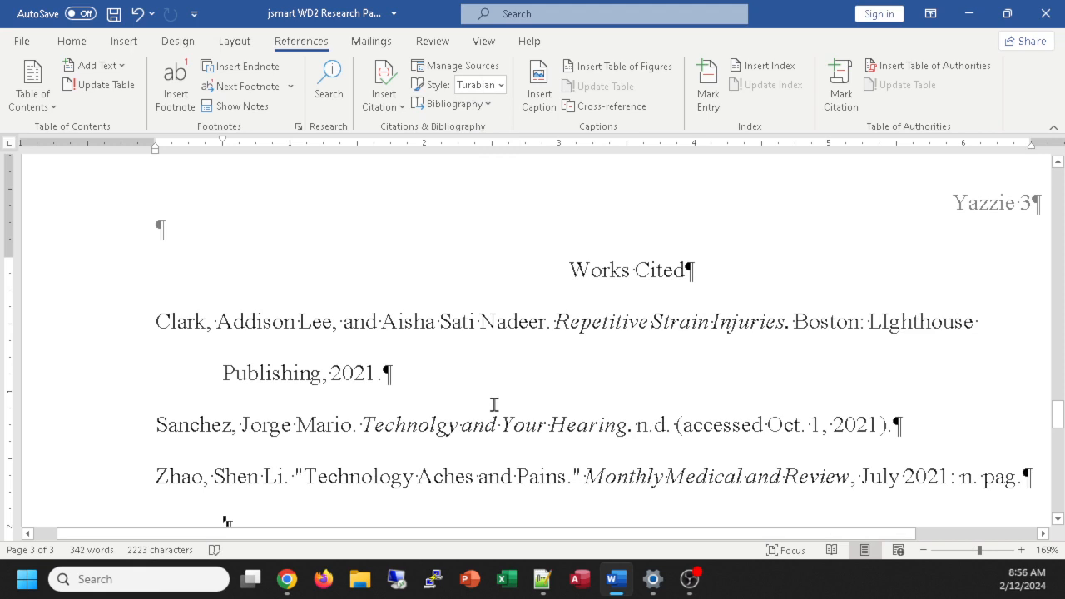
pyautogui.click(501, 88)
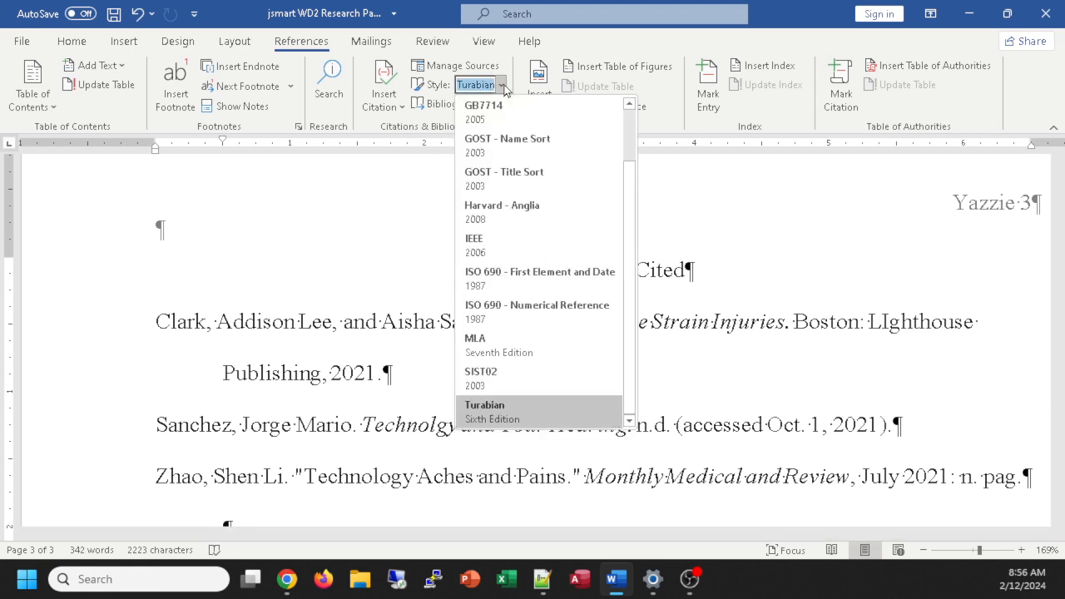
pyautogui.click(500, 350)
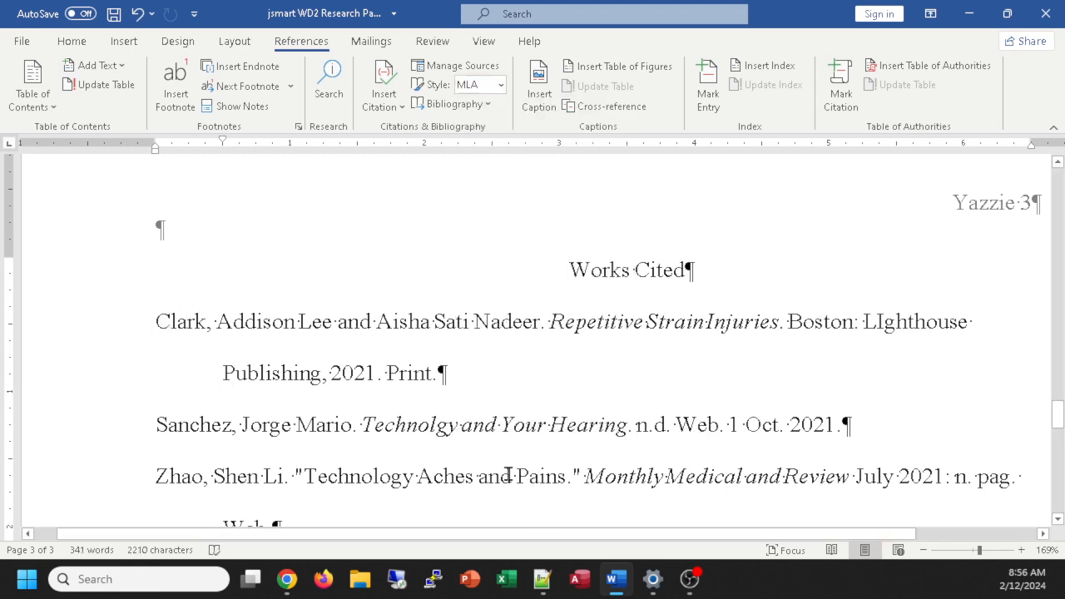
# Step: Check the document's cited sources in the Source Manager and review the entries on the Works Cited page
pyautogui.click(451, 67)
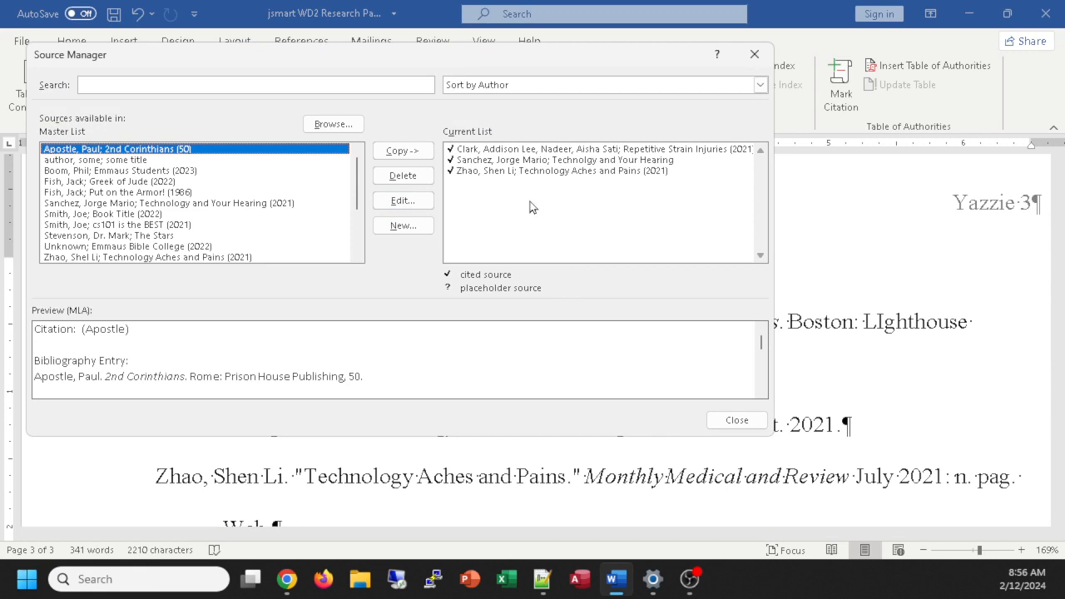
pyautogui.click(752, 55)
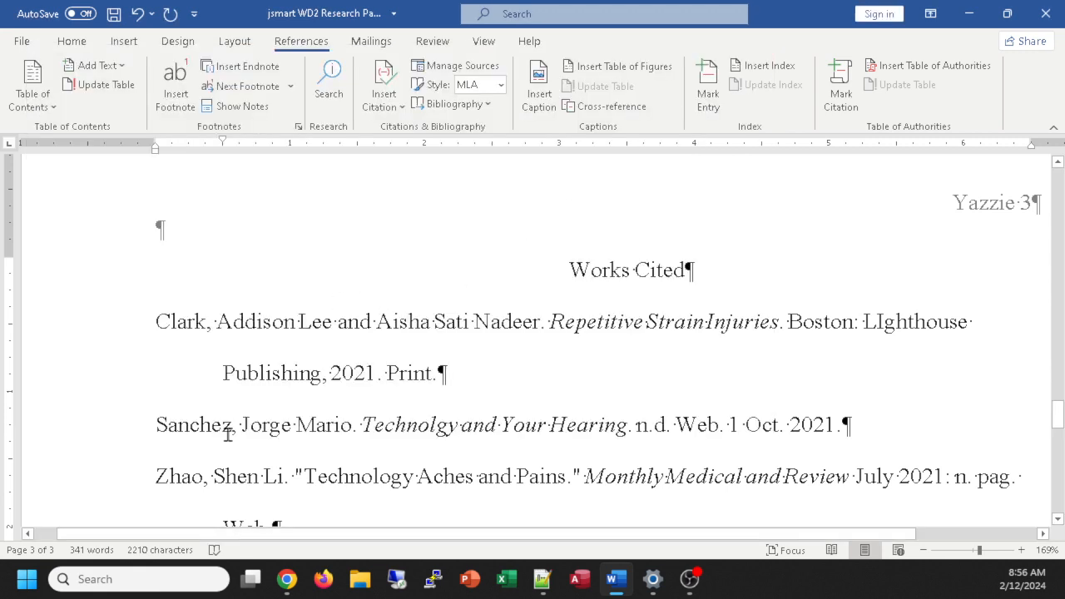
pyautogui.scroll(-2, 361, 420)
pyautogui.scroll(3, 361, 427)
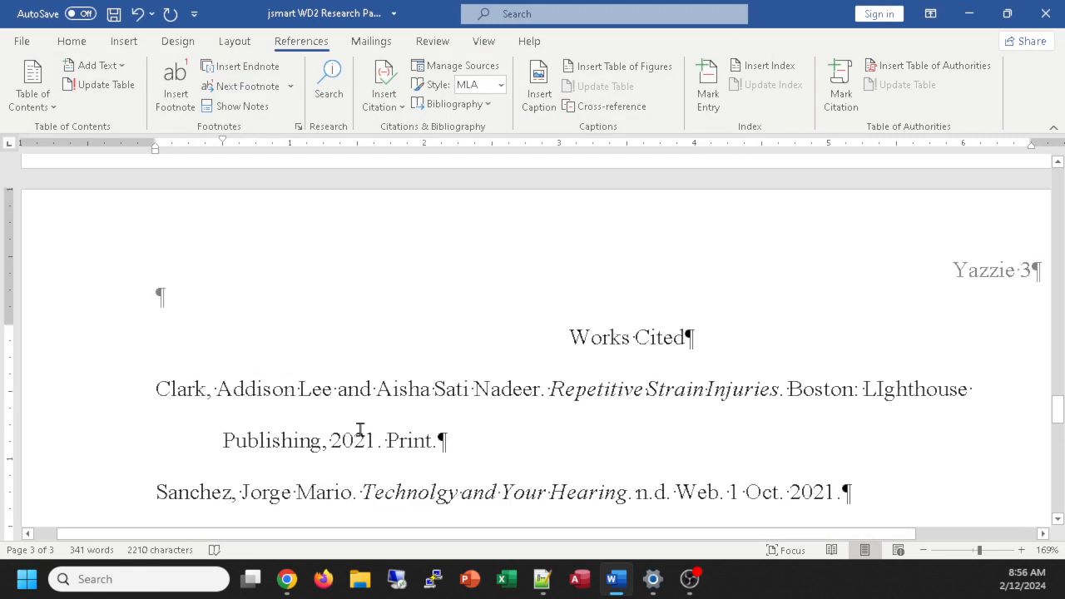
pyautogui.scroll(-2, 359, 429)
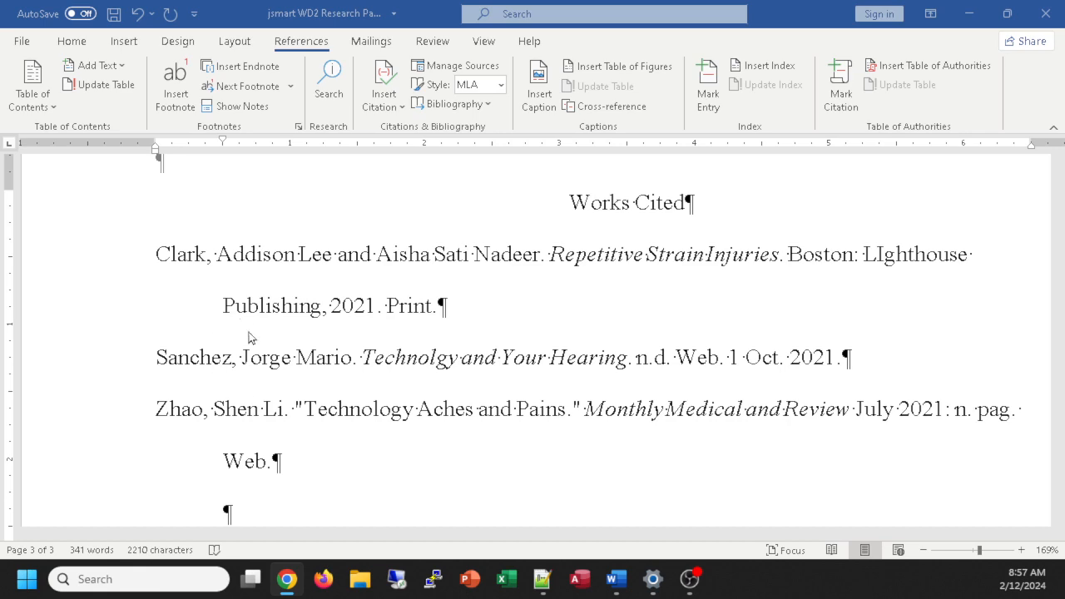
# Step: Zoom out and look through the paper from the first page to the footnote at the page end
pyautogui.keyDown('ctrl'); pyautogui.scroll(-9, 258, 341); pyautogui.keyUp('ctrl')
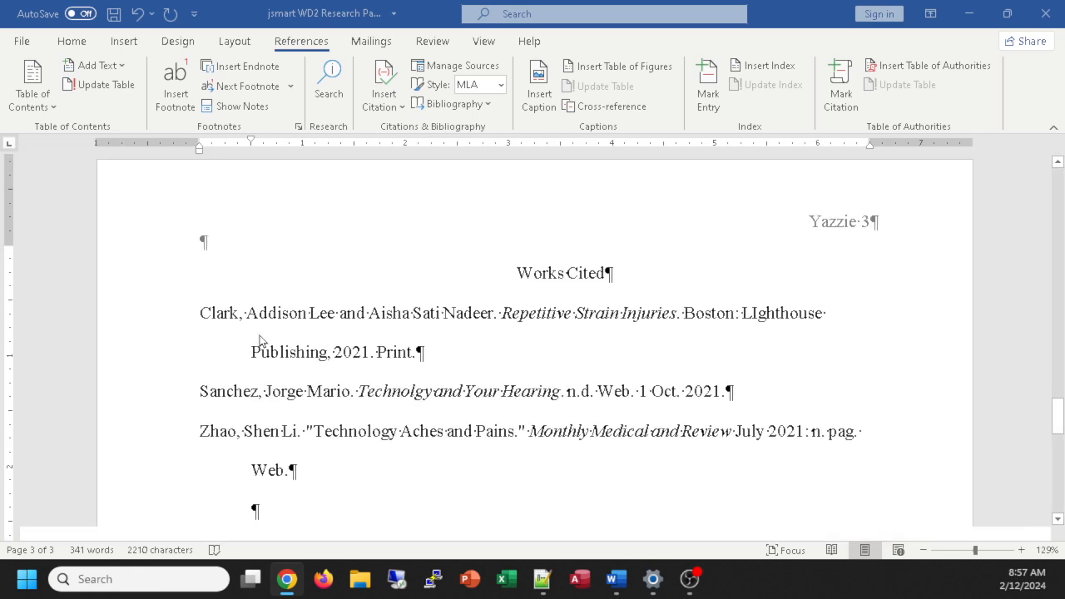
pyautogui.keyDown('ctrl'); pyautogui.scroll(-4, 260, 329); pyautogui.keyUp('ctrl')
pyautogui.keyDown('ctrl'); pyautogui.scroll(5, 259, 329); pyautogui.keyUp('ctrl')
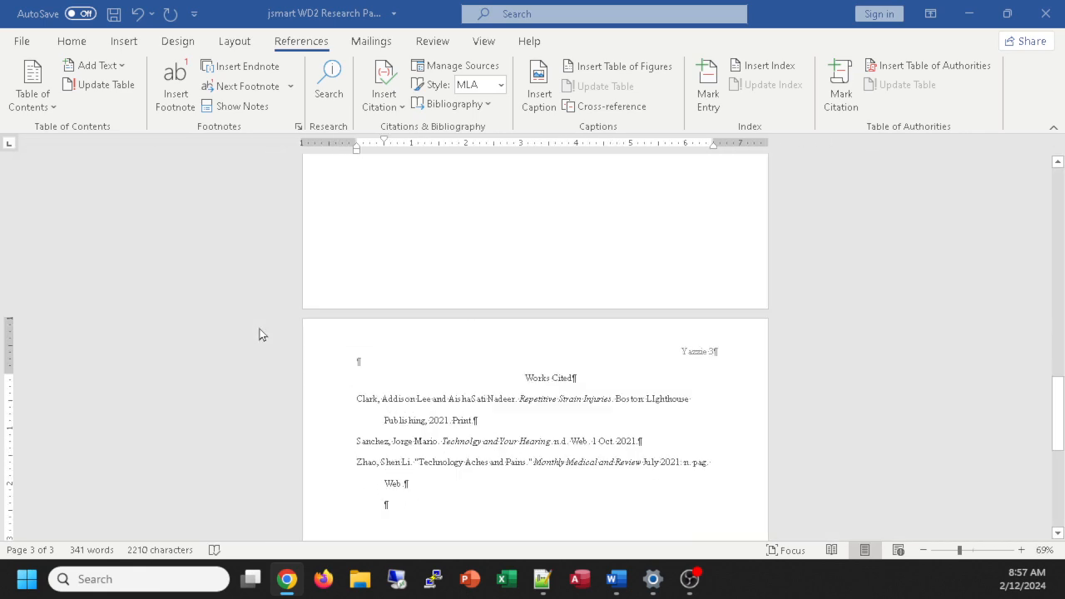
pyautogui.scroll(6, 500, 330)
pyautogui.scroll(15, 500, 335)
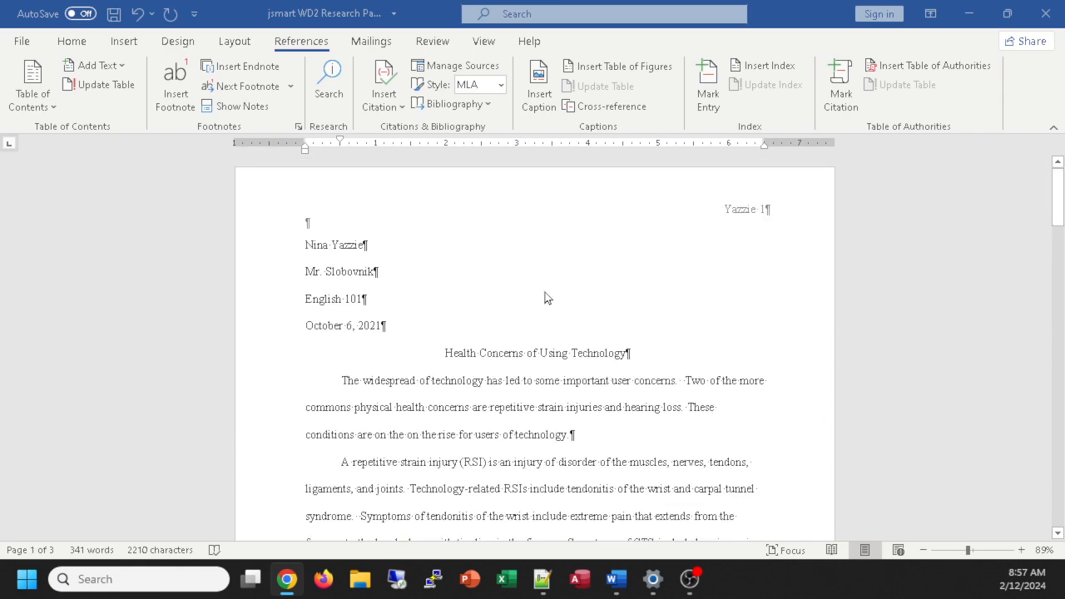
pyautogui.scroll(-3, 534, 335)
pyautogui.scroll(-8, 535, 336)
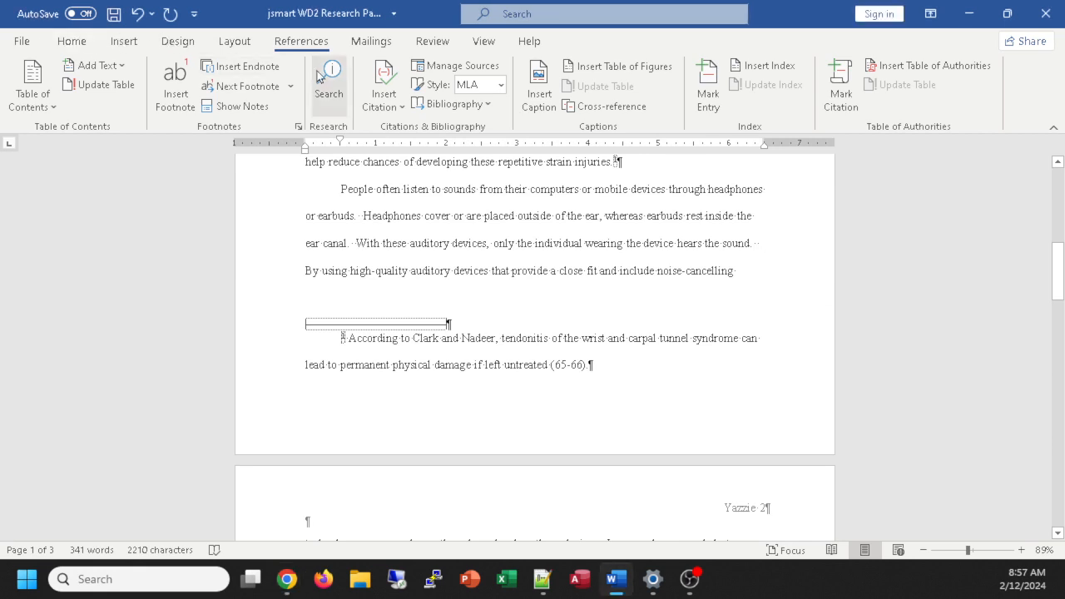
# Step: Hide the formatting marks throughout the paper and save the document
pyautogui.click(80, 41)
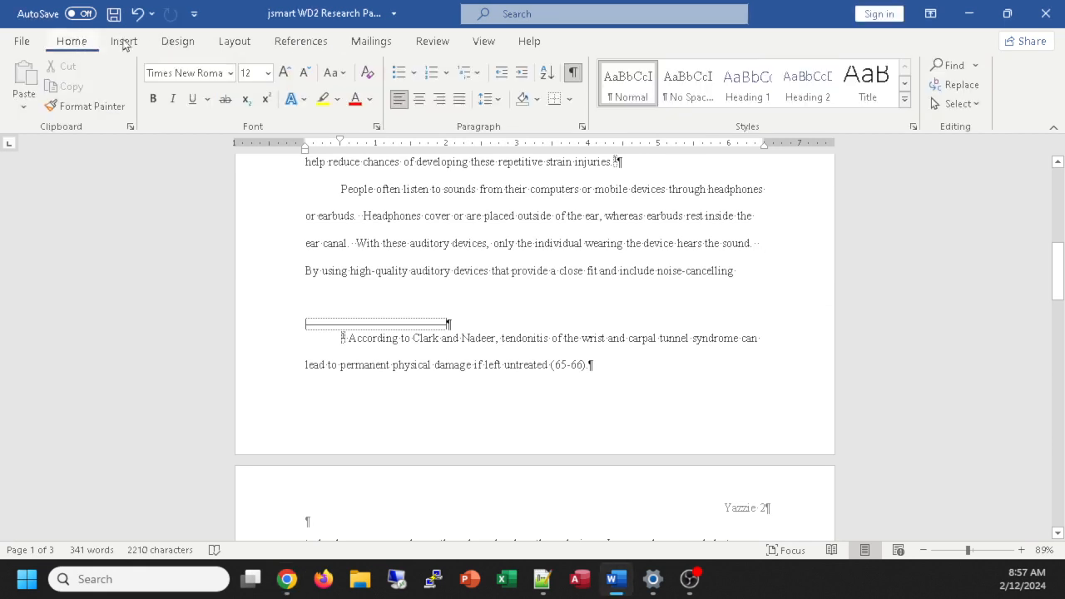
pyautogui.click(573, 72)
pyautogui.scroll(-4, 569, 364)
pyautogui.scroll(-20, 569, 363)
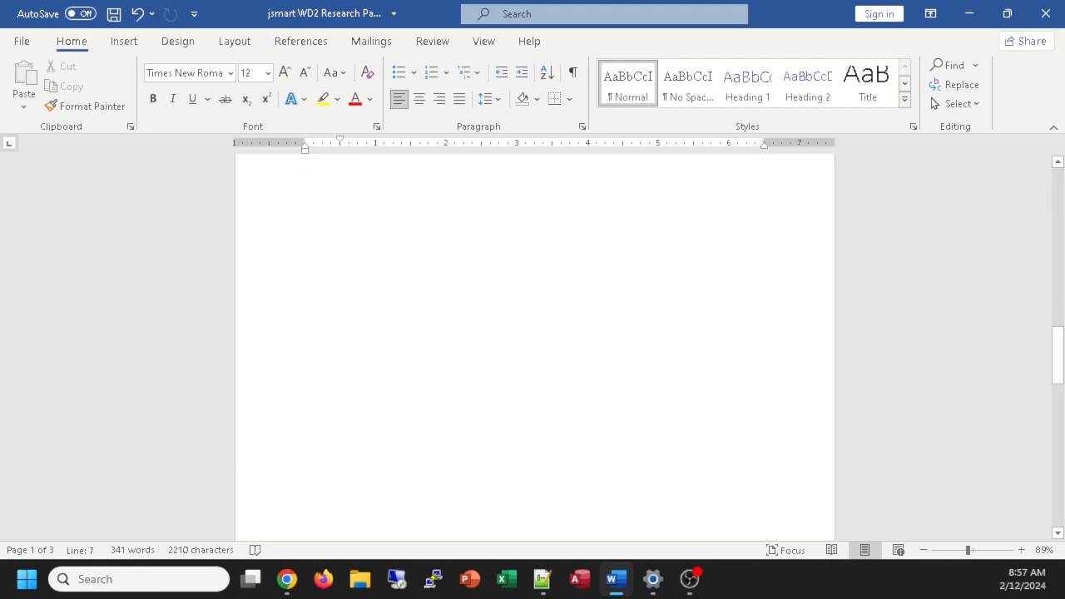
pyautogui.scroll(3, 558, 372)
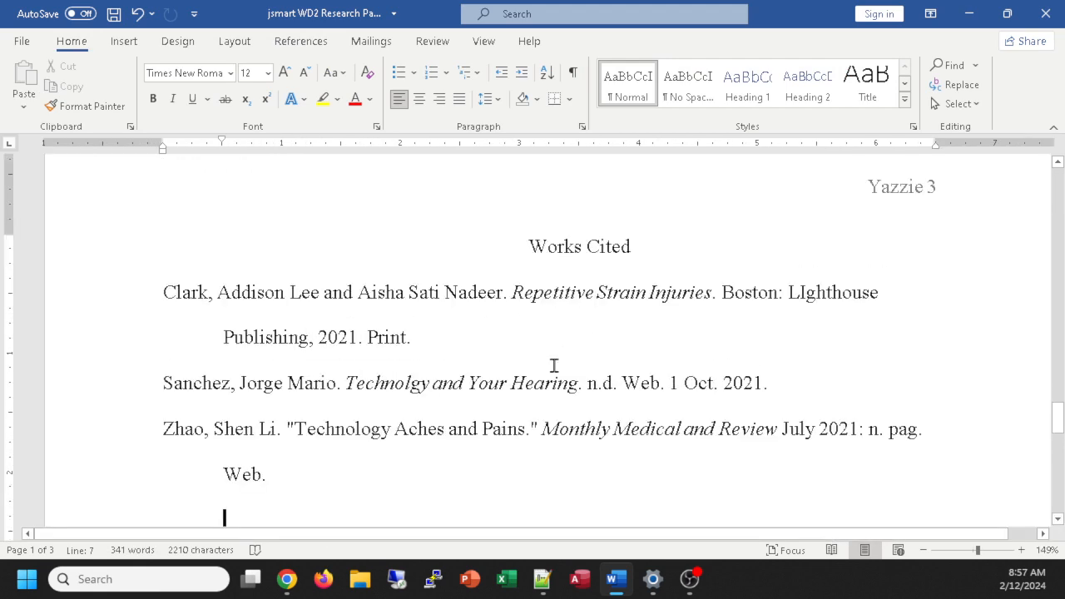
pyautogui.scroll(4, 560, 393)
pyautogui.scroll(-9, 559, 391)
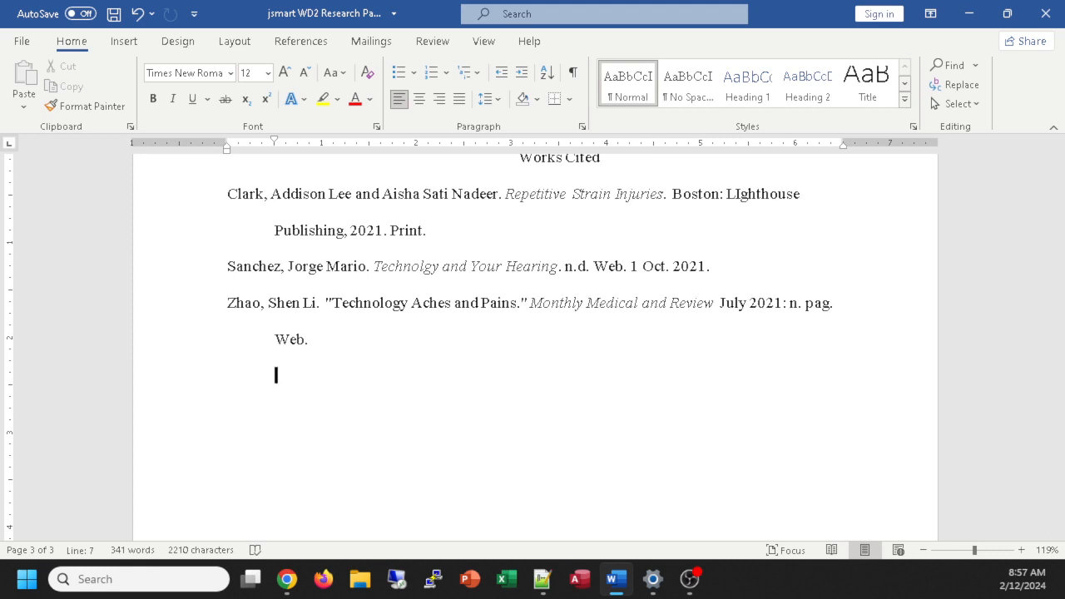
pyautogui.click(314, 339)
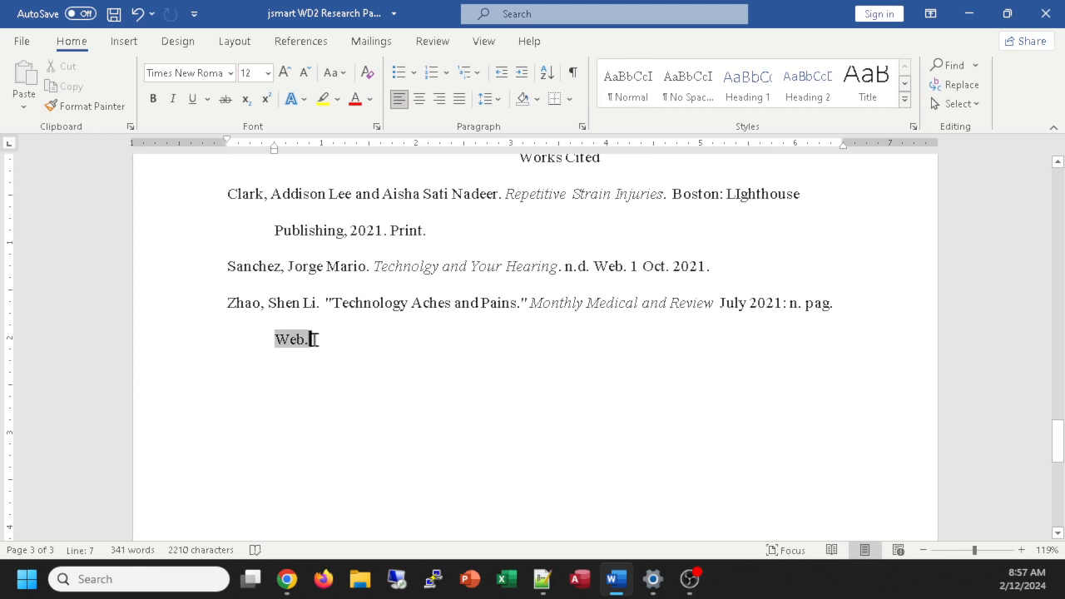
pyautogui.hotkey('ctrl', 's')
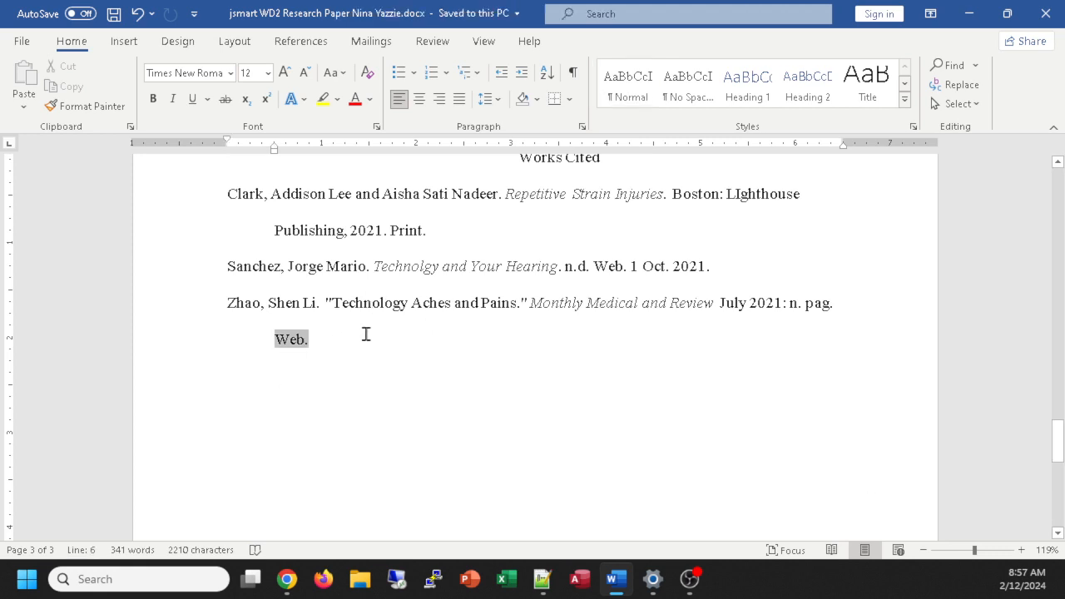
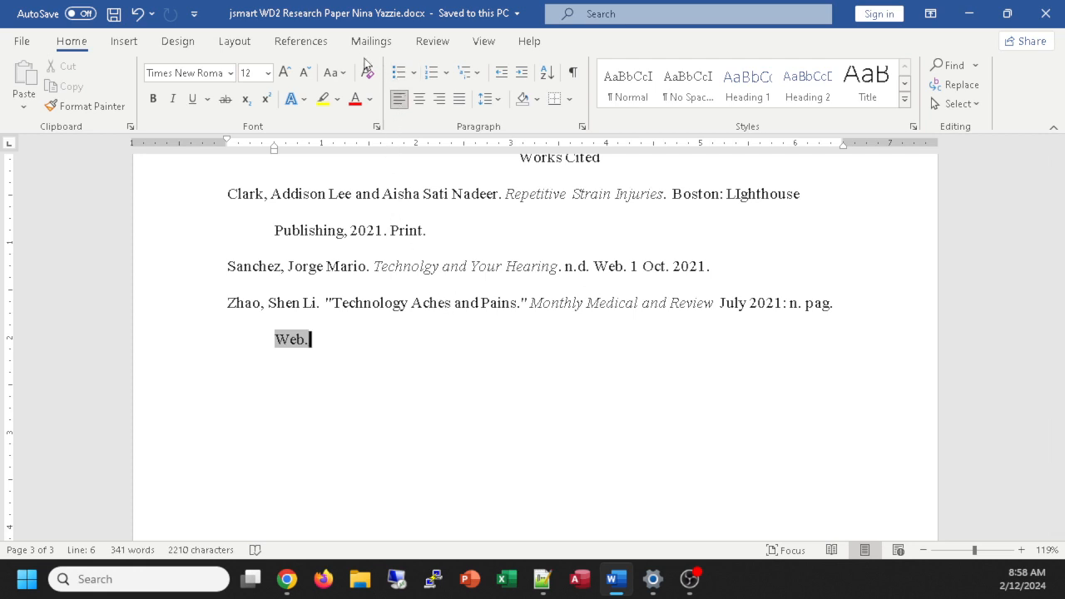
# Step: Remove "and" from the periodical title of the "Technology Aches and Pains" source and update both the master list and current document
pyautogui.click(297, 43)
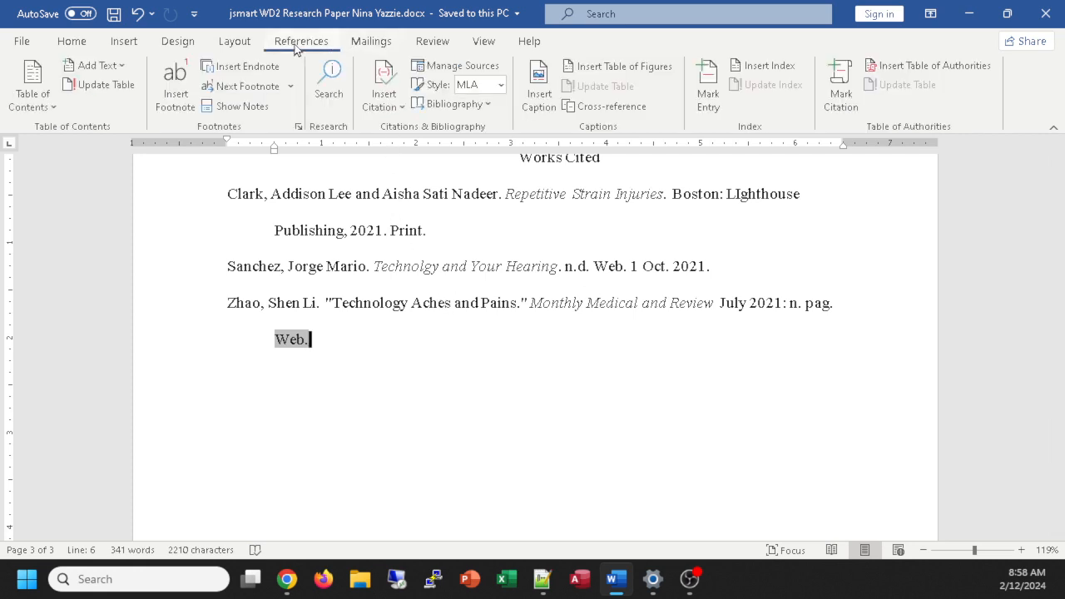
pyautogui.click(454, 65)
pyautogui.click(485, 172)
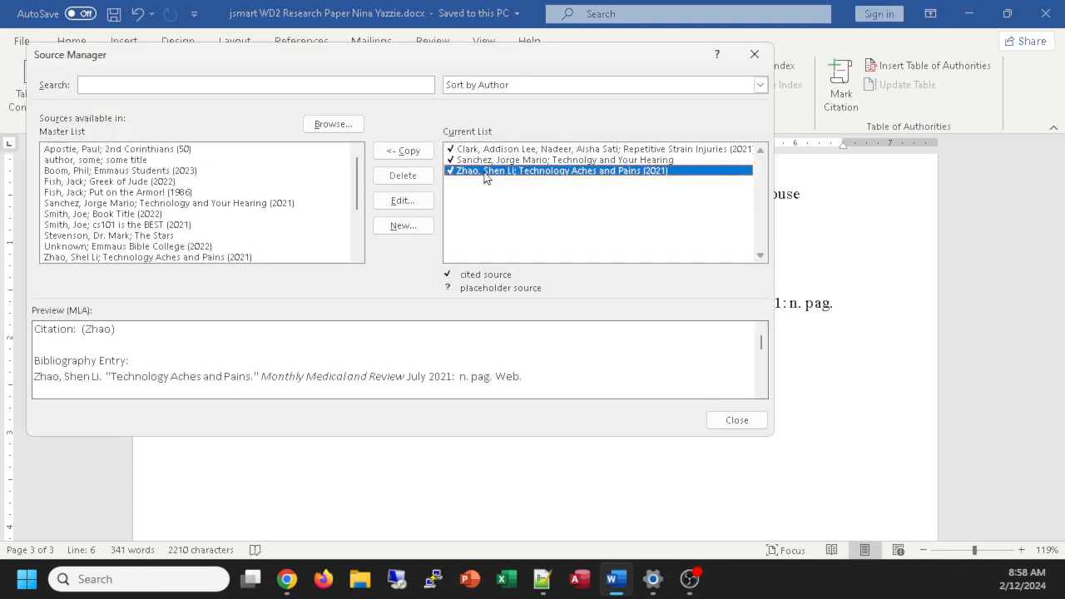
pyautogui.click(415, 207)
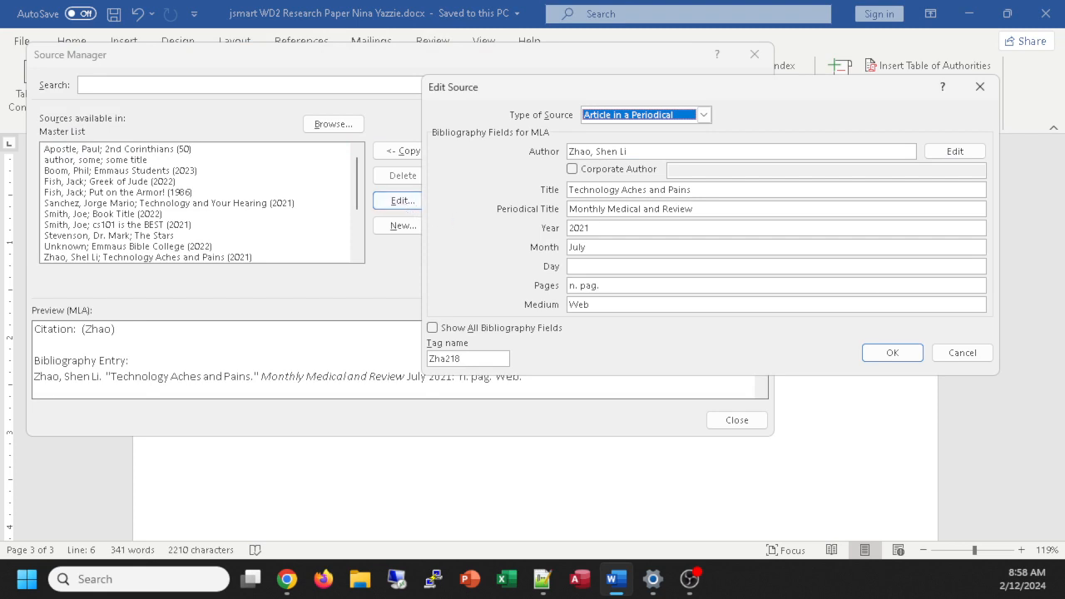
pyautogui.click(663, 209)
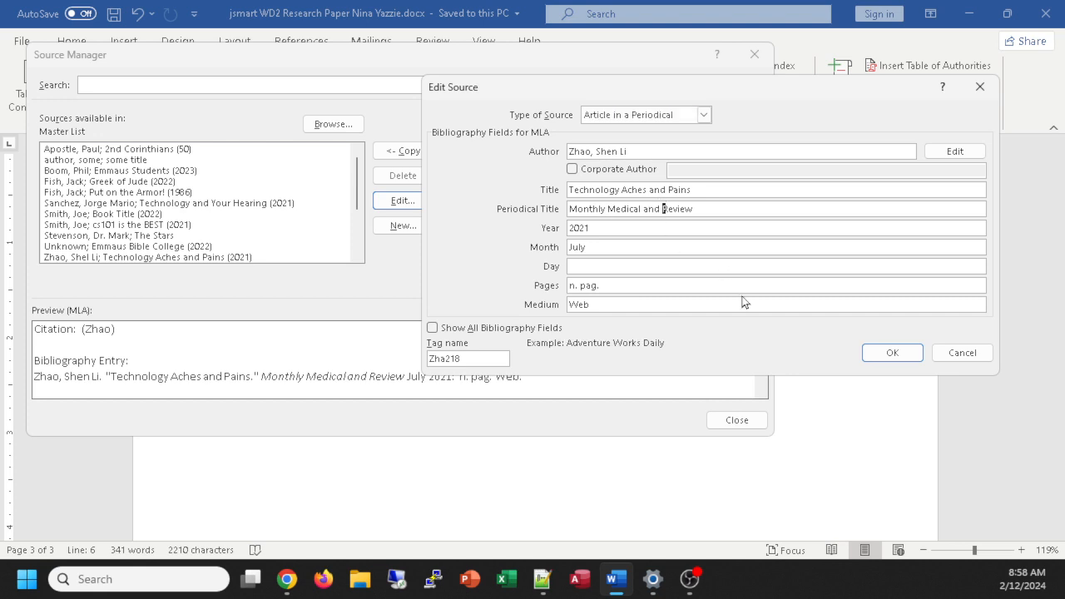
pyautogui.press('BackSpace')
pyautogui.press('BackSpace')
pyautogui.press('BackSpace')
pyautogui.press('BackSpace')
pyautogui.click(893, 356)
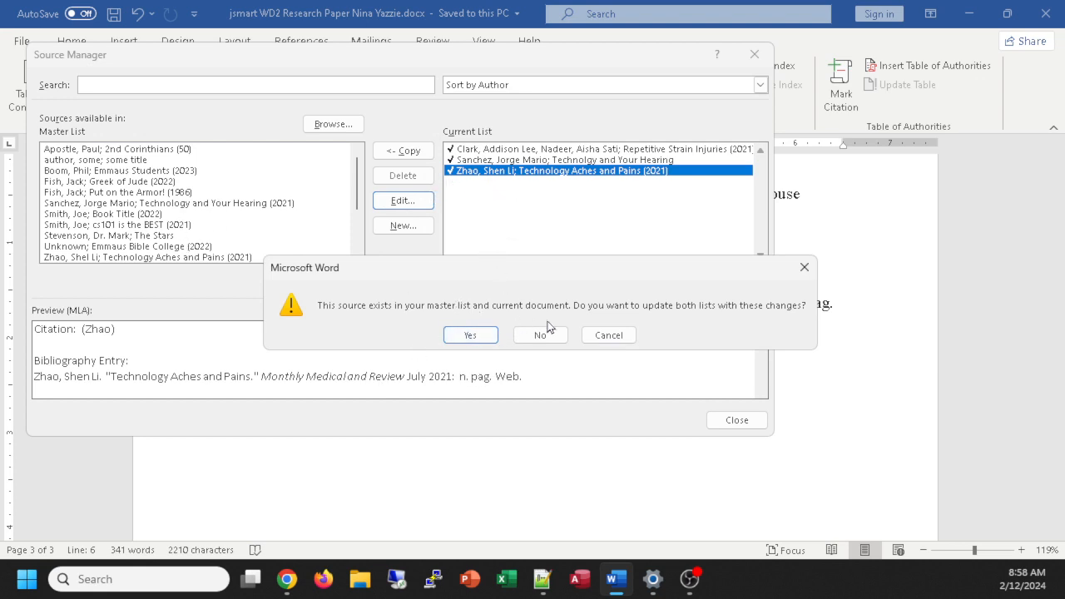
pyautogui.click(471, 334)
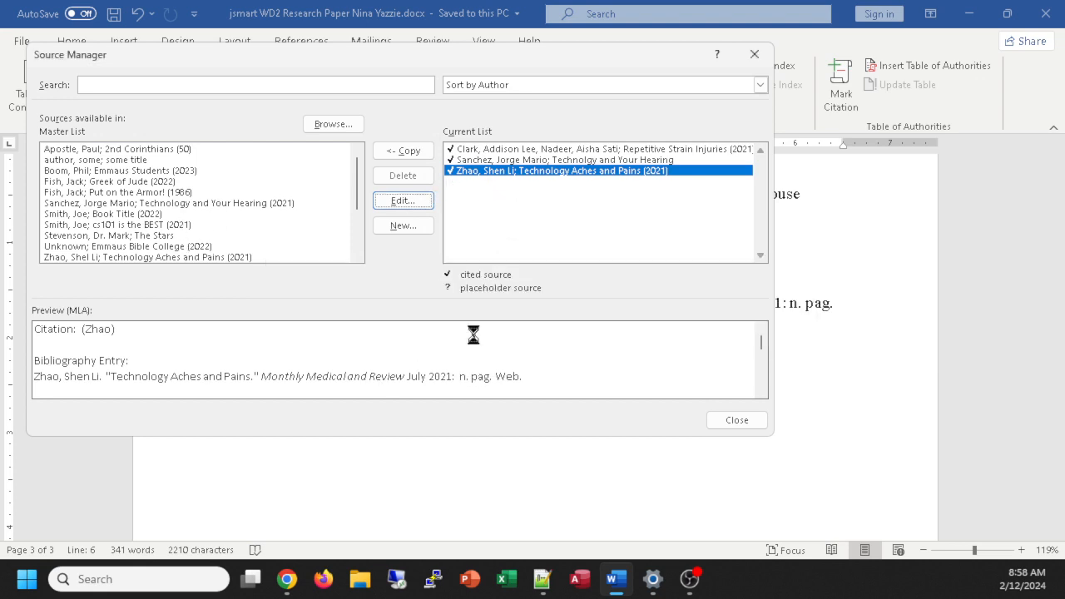
pyautogui.click(732, 420)
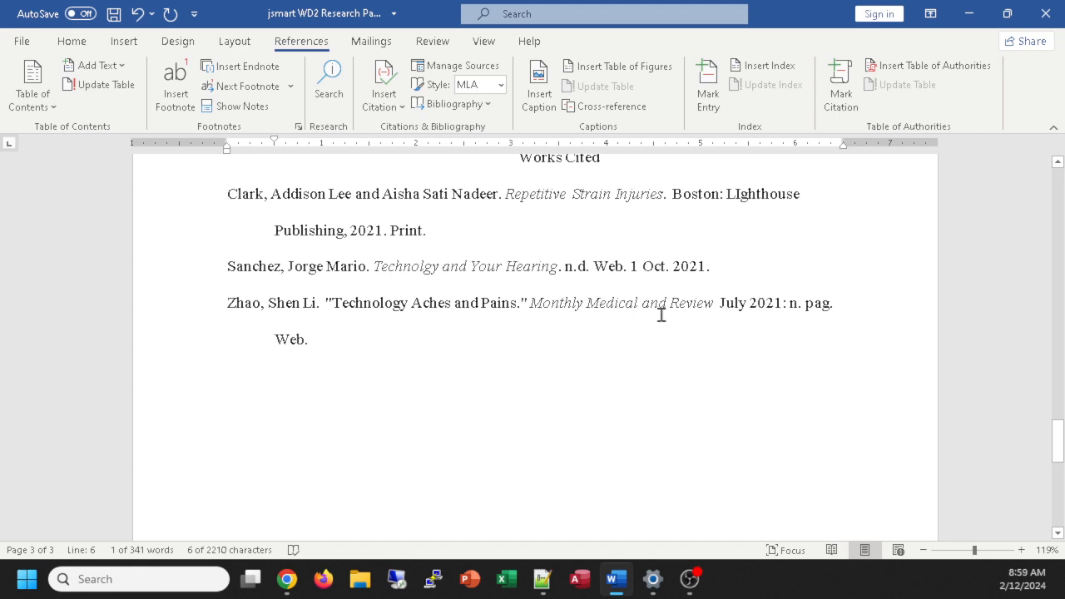
pyautogui.scroll(1, 661, 314)
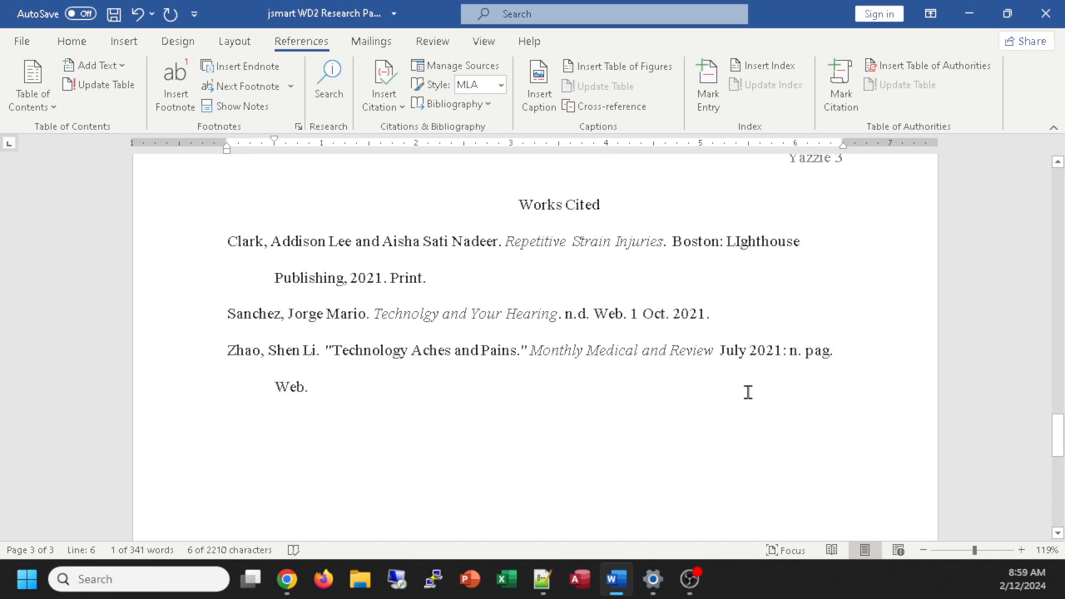
# Step: Update the bibliography field on the Works Cited page so its entries reflect the edited source
pyautogui.click(525, 242)
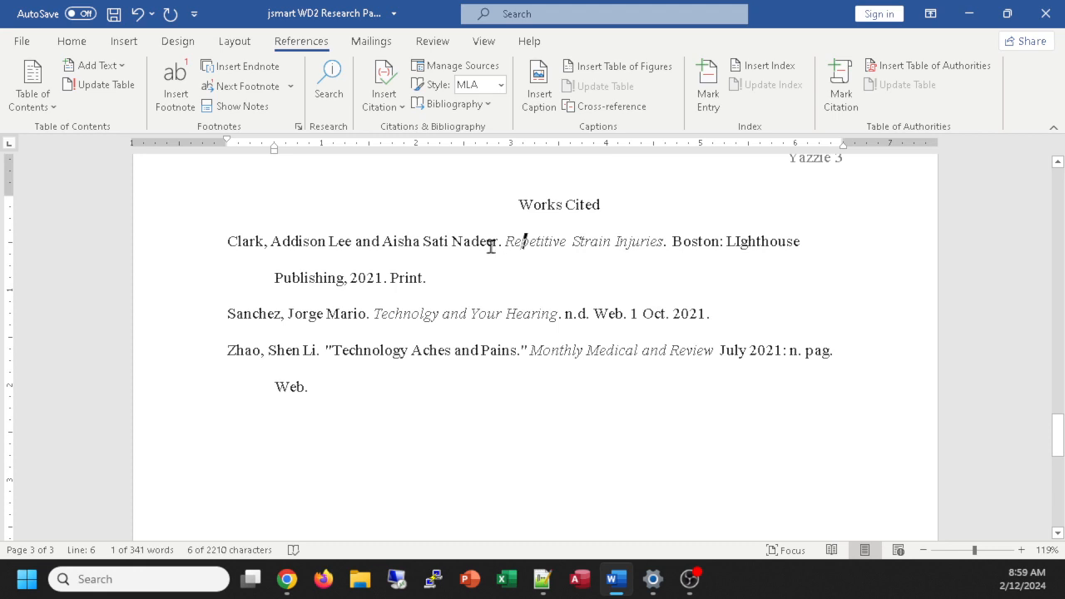
pyautogui.press('Home')
pyautogui.hotkey('ctrl', 'shift', 'End')
pyautogui.rightClick(327, 241)
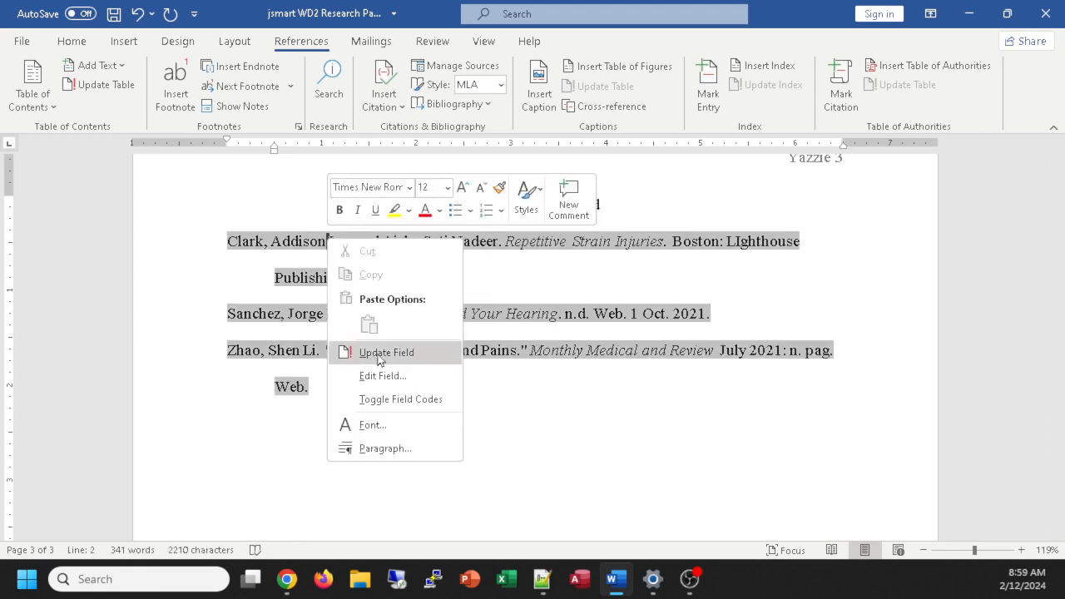
pyautogui.click(370, 354)
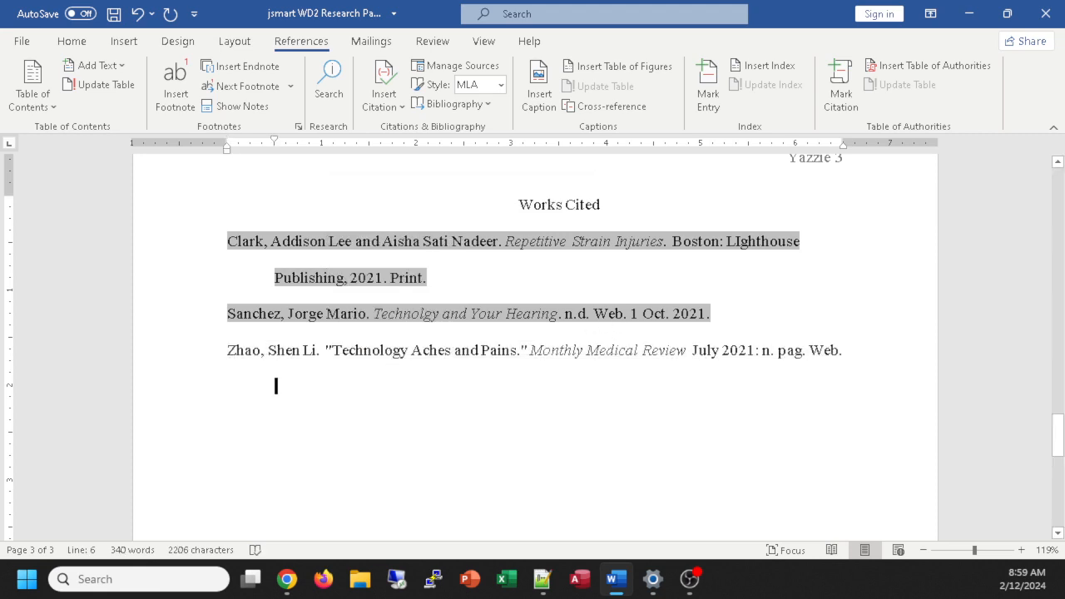
pyautogui.click(641, 350)
pyautogui.rightClick(556, 350)
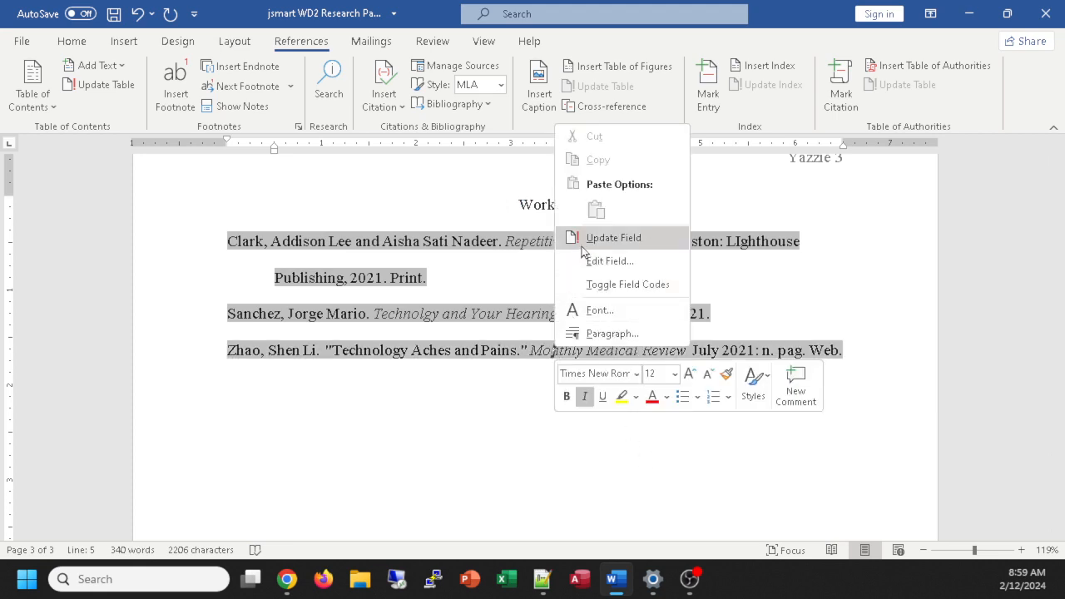
pyautogui.click(613, 238)
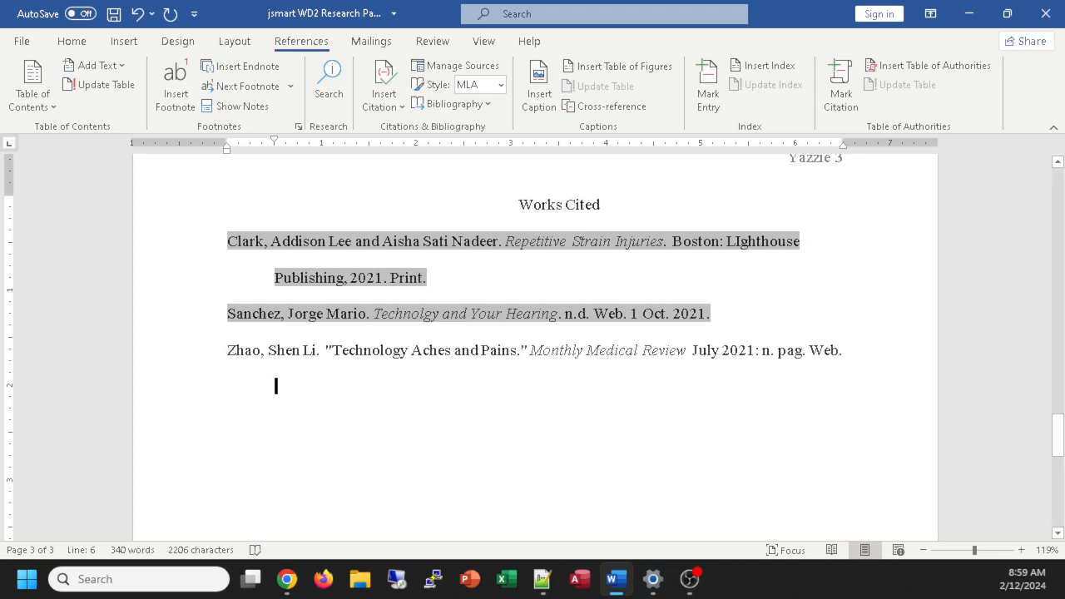
# Step: Look through the paper from the Works Cited page back to the opening paragraphs and the repetitive strain injury paragraph
pyautogui.scroll(2, 555, 384)
pyautogui.scroll(1, 555, 384)
pyautogui.scroll(-1, 555, 385)
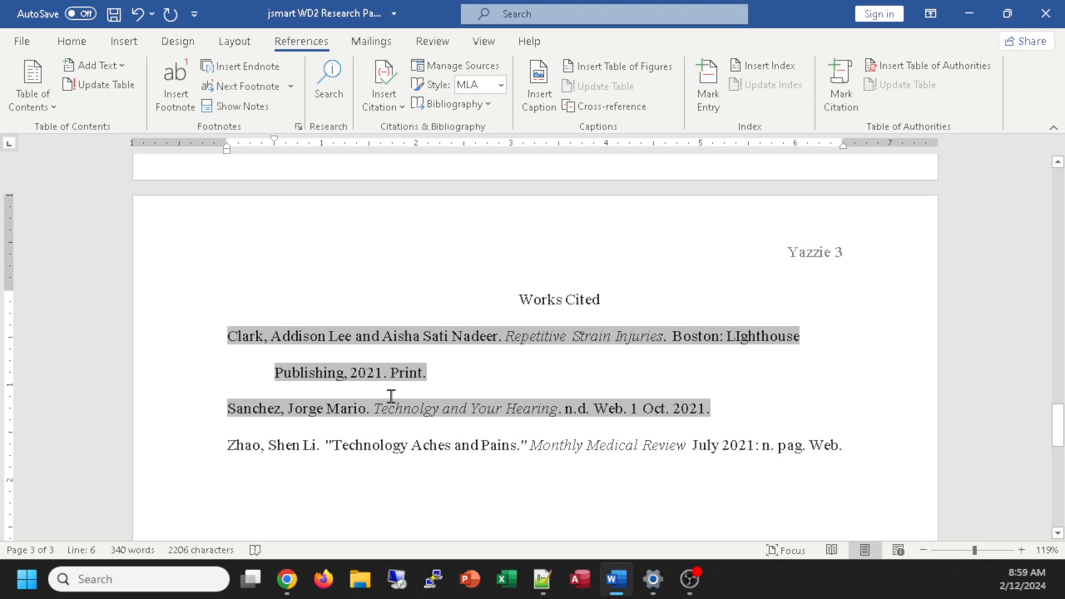
pyautogui.scroll(4, 597, 439)
pyautogui.scroll(19, 603, 444)
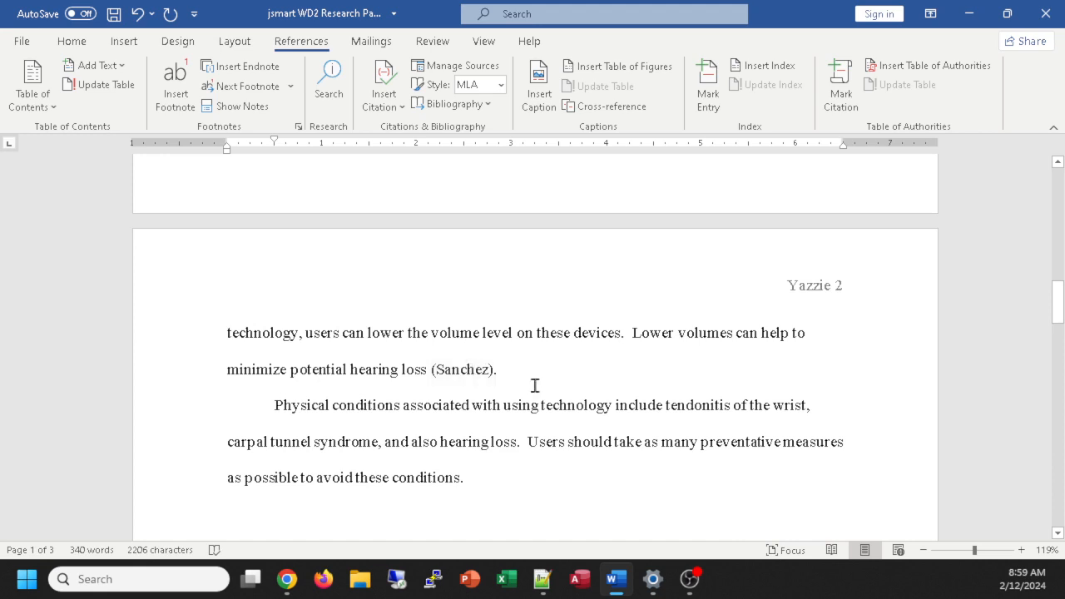
pyautogui.scroll(-3, 535, 385)
pyautogui.scroll(-1, 548, 383)
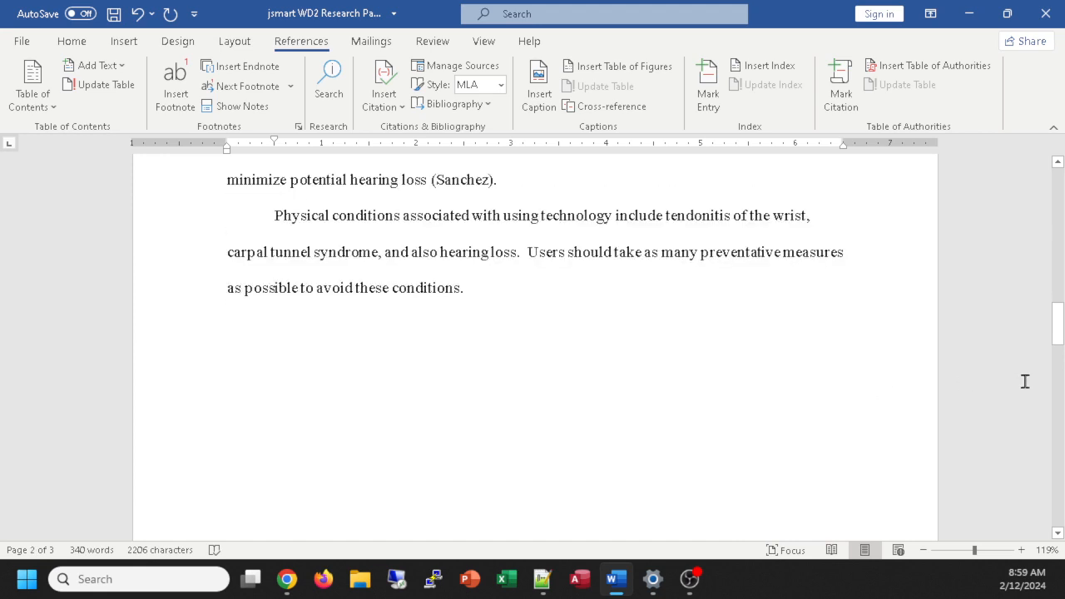
pyautogui.scroll(-2, 1025, 381)
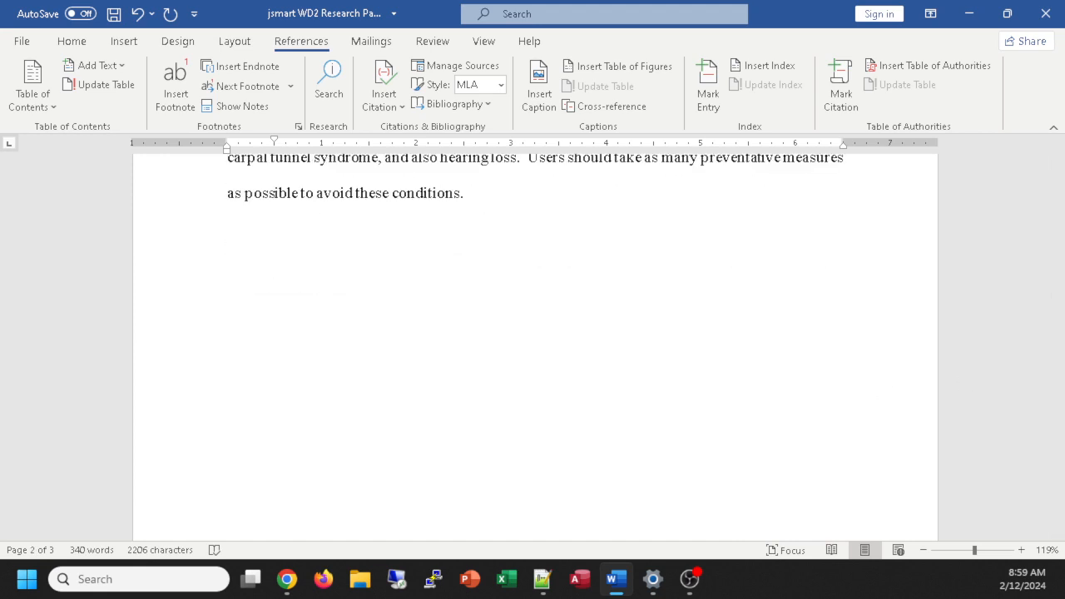
pyautogui.hotkey('alt', 'Tab')
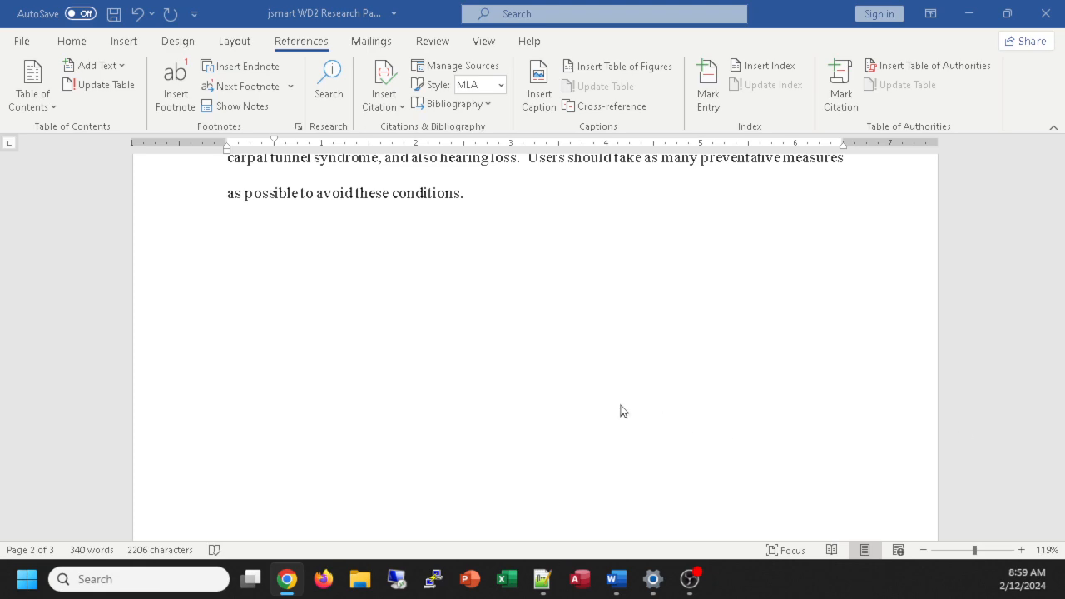
pyautogui.scroll(10, 621, 409)
pyautogui.scroll(5, 614, 407)
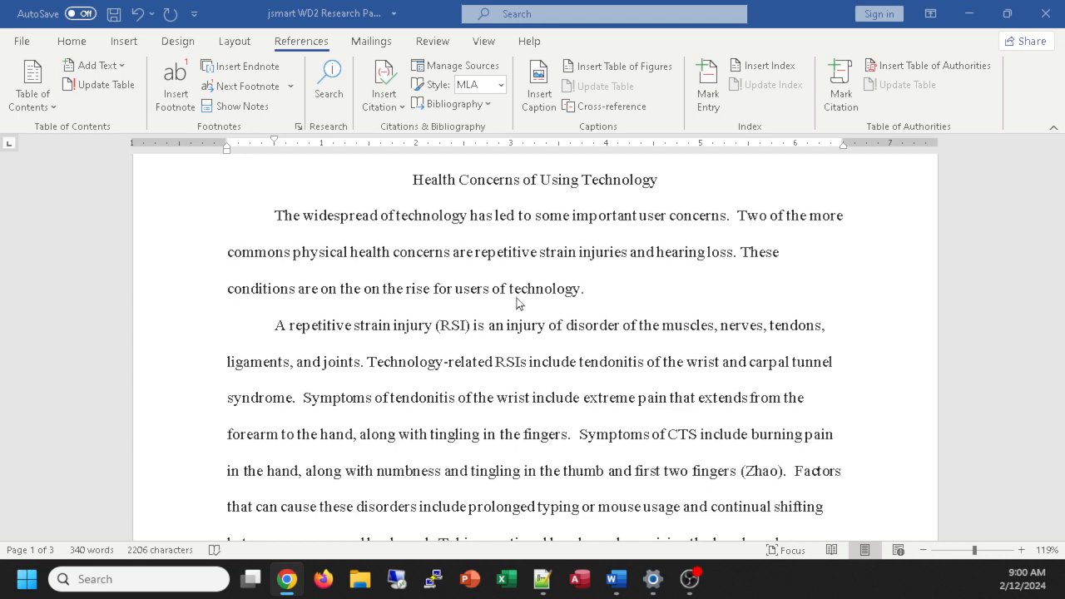
pyautogui.scroll(-1, 493, 352)
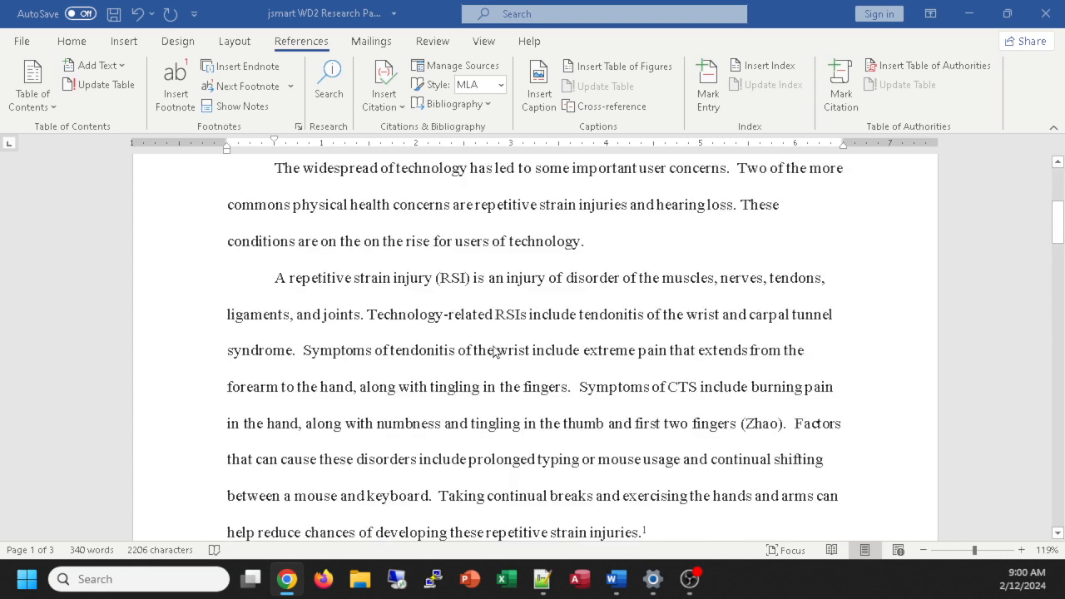
pyautogui.scroll(-3, 495, 352)
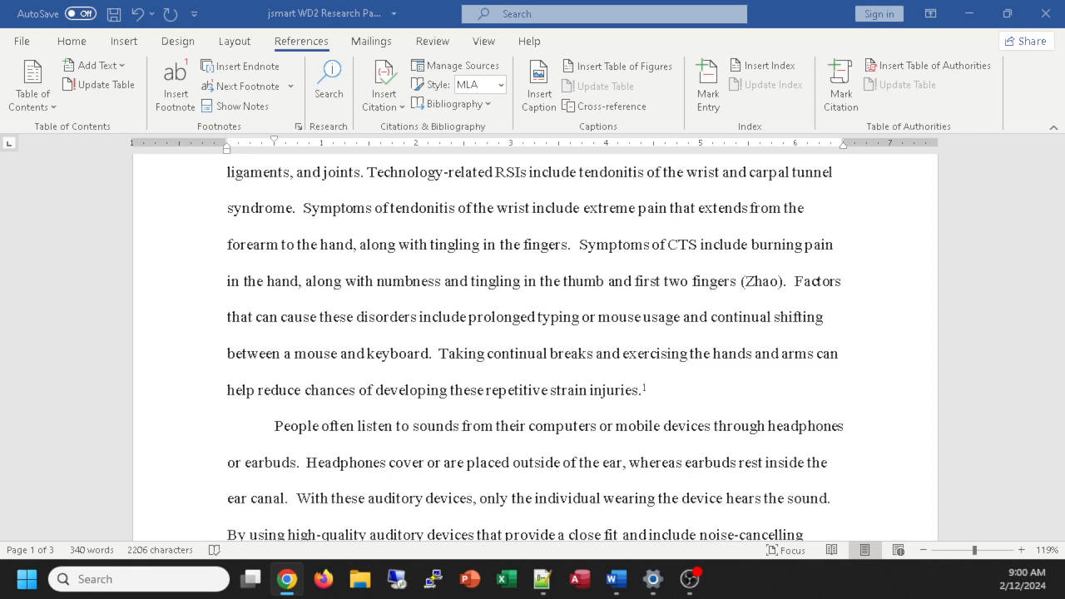
# Step: Insert a citation to the "Repetitive Strain Injuries" source before the period in the sentence ending "between a mouse and keyboard"
pyautogui.click(426, 354)
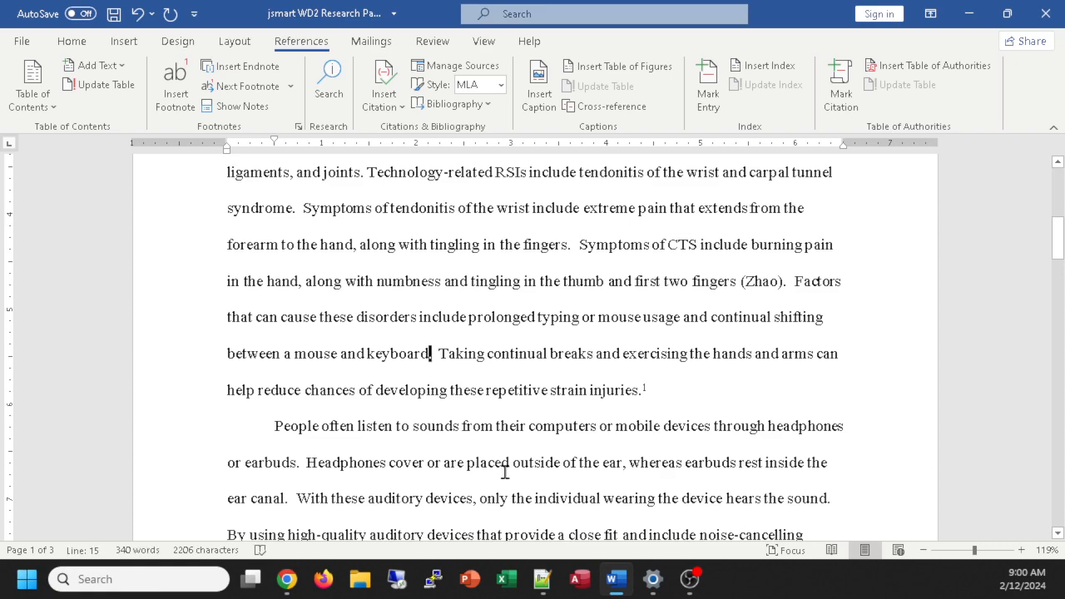
pyautogui.scroll(2, 505, 471)
pyautogui.scroll(2, 504, 472)
pyautogui.scroll(-6, 504, 471)
pyautogui.keyDown('ctrl'); pyautogui.scroll(6, 452, 419); pyautogui.keyUp('ctrl')
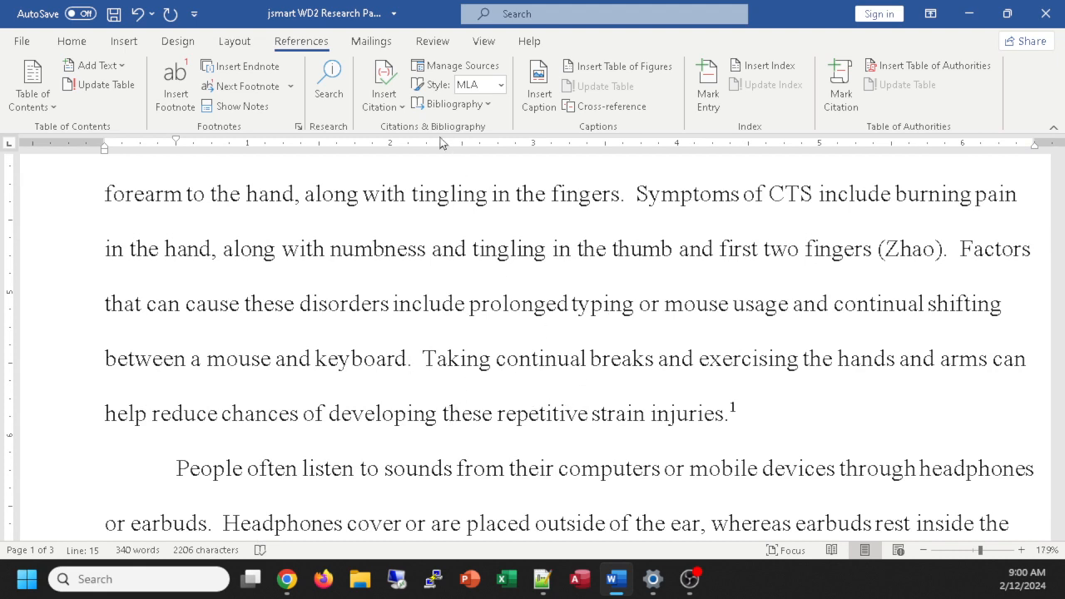
pyautogui.click(384, 98)
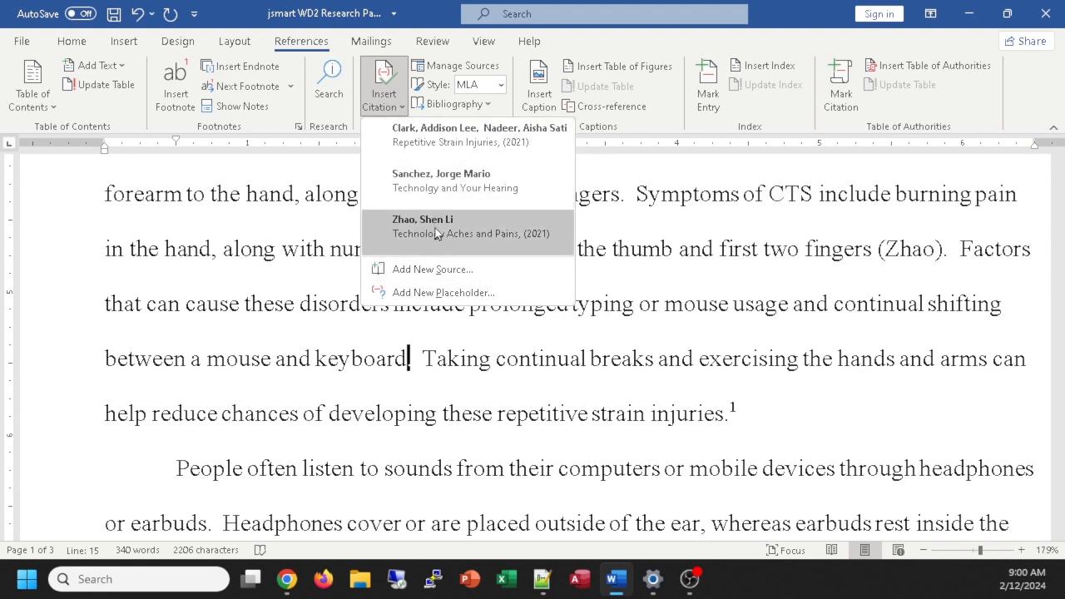
pyautogui.click(443, 143)
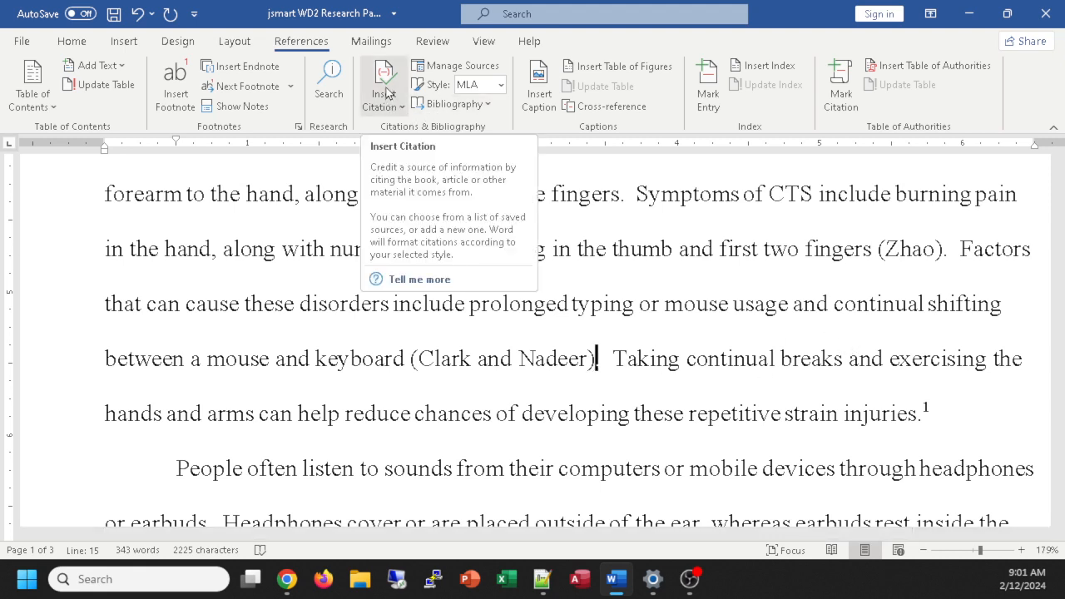
# Step: Review the first page around the new citation, from the footnote up to the title and introduction
pyautogui.scroll(-6, 506, 333)
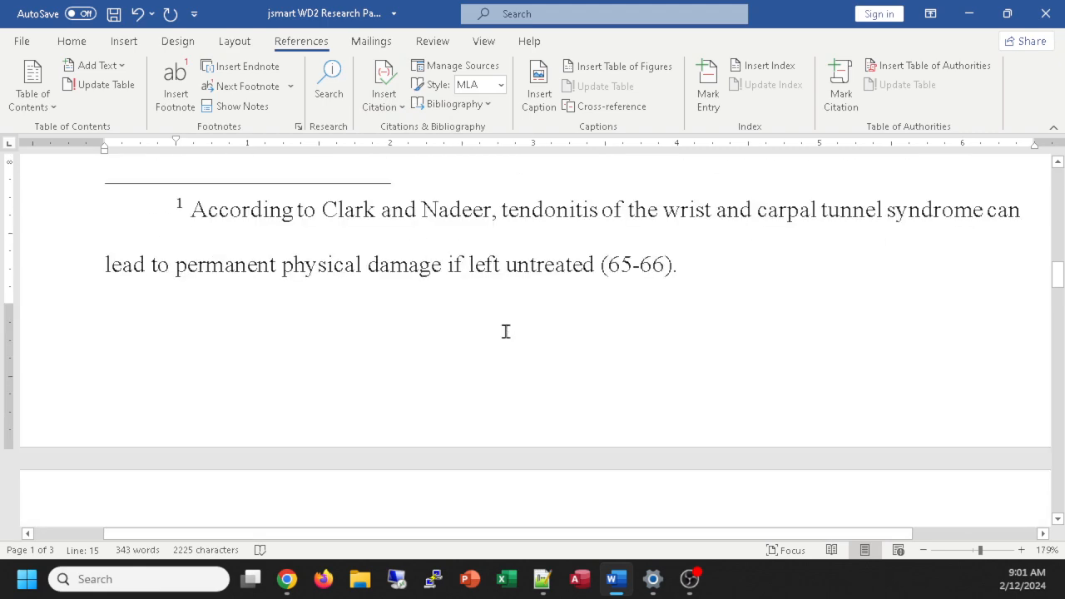
pyautogui.scroll(4, 505, 331)
pyautogui.scroll(7, 505, 329)
pyautogui.scroll(-2, 532, 366)
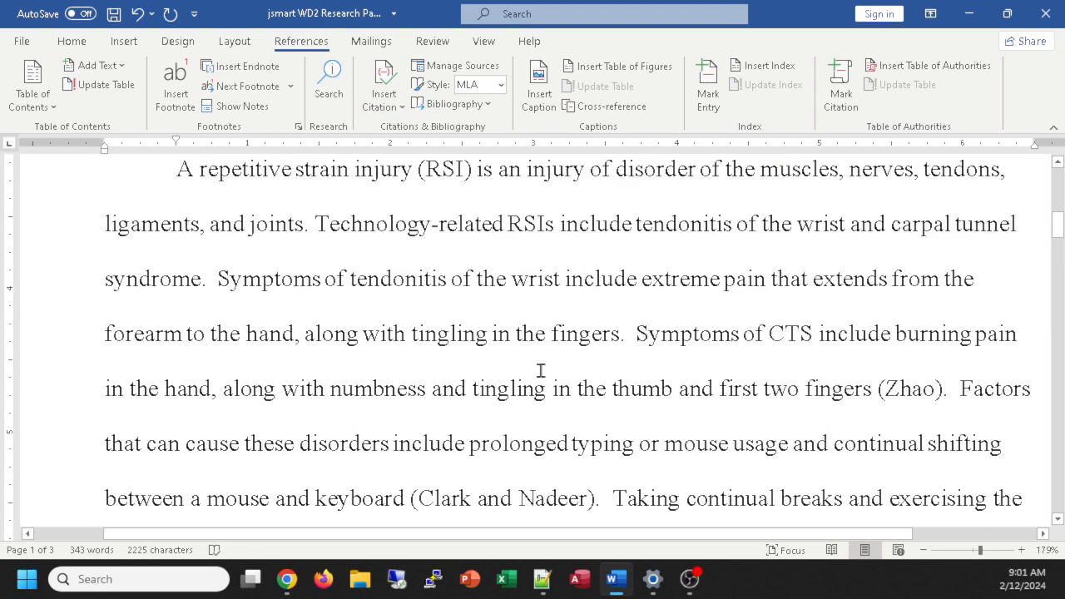
pyautogui.scroll(-1, 474, 459)
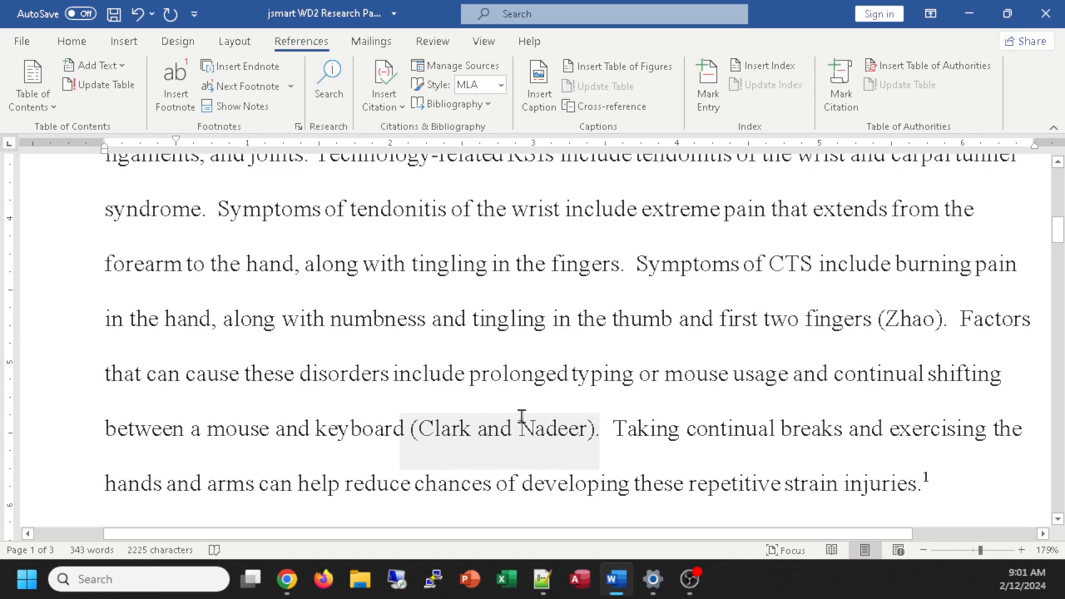
pyautogui.scroll(-2, 519, 418)
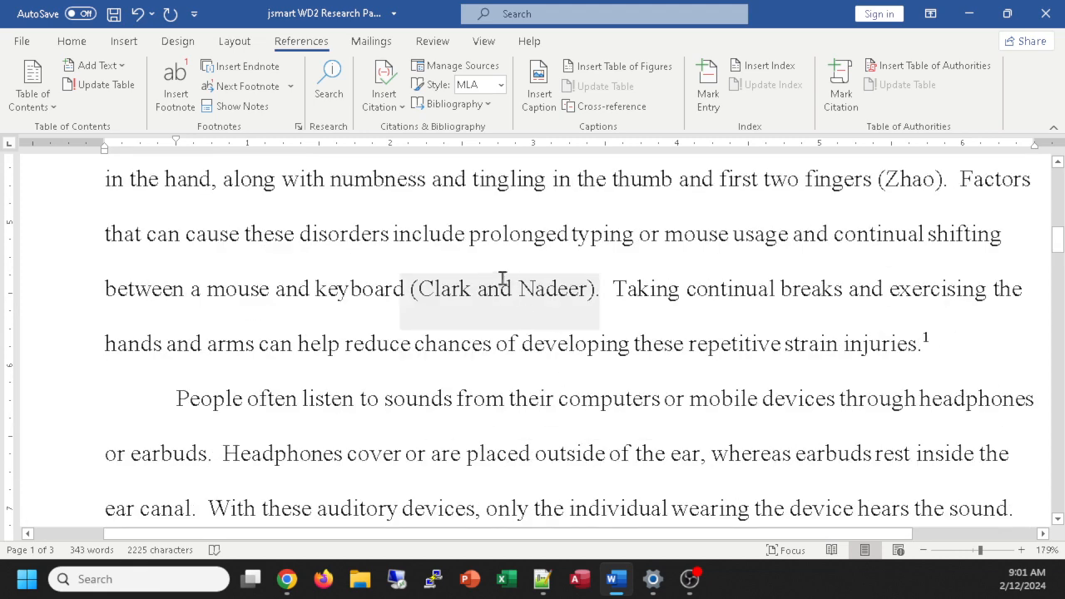
pyautogui.press('Right')
pyautogui.hotkey('alt', 'Tab')
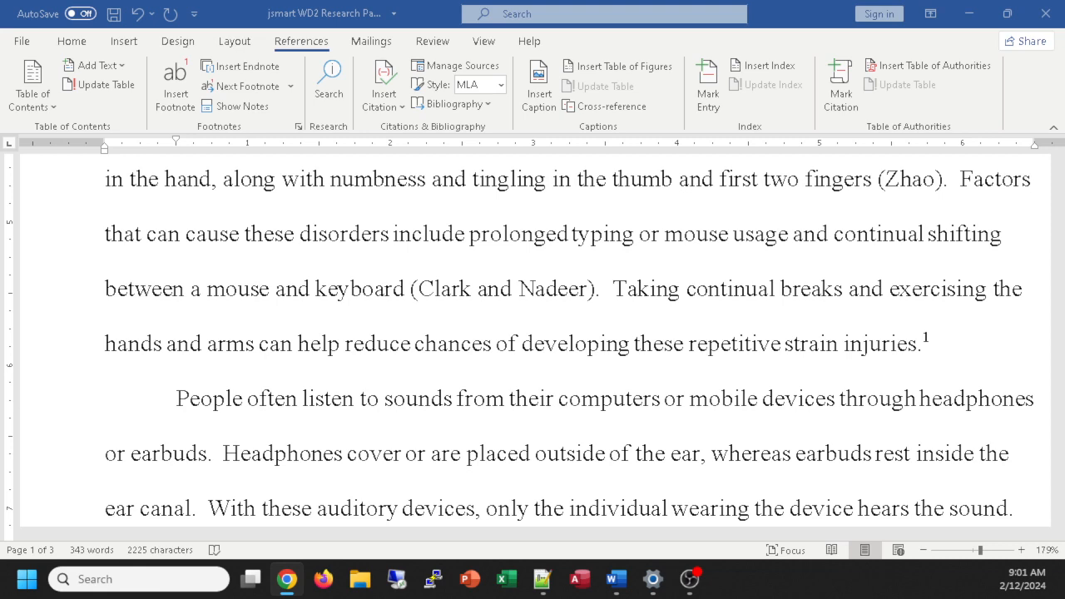
pyautogui.scroll(5, 528, 396)
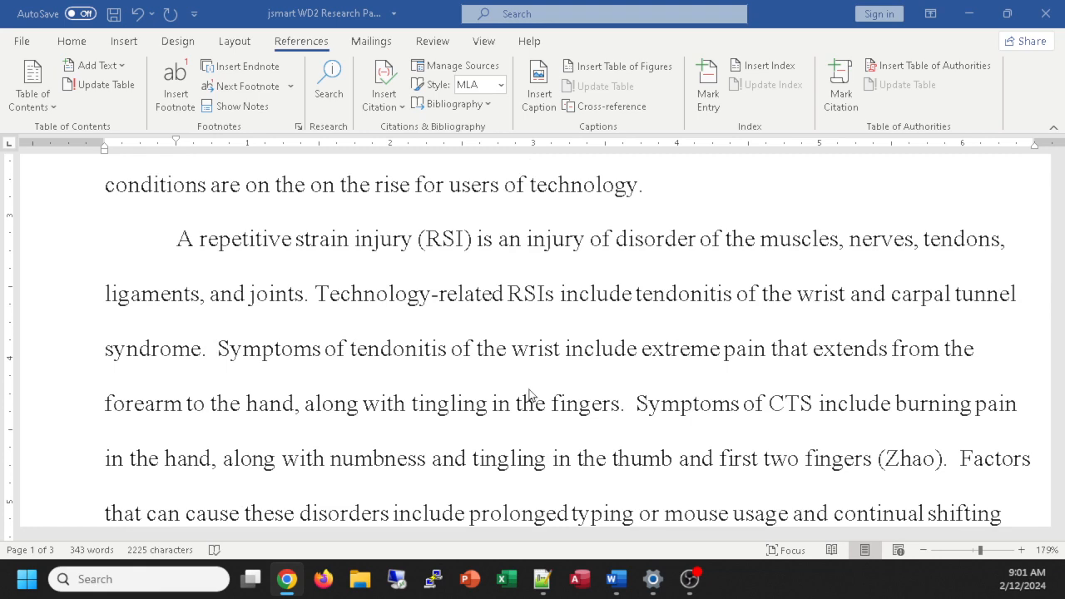
pyautogui.scroll(3, 548, 394)
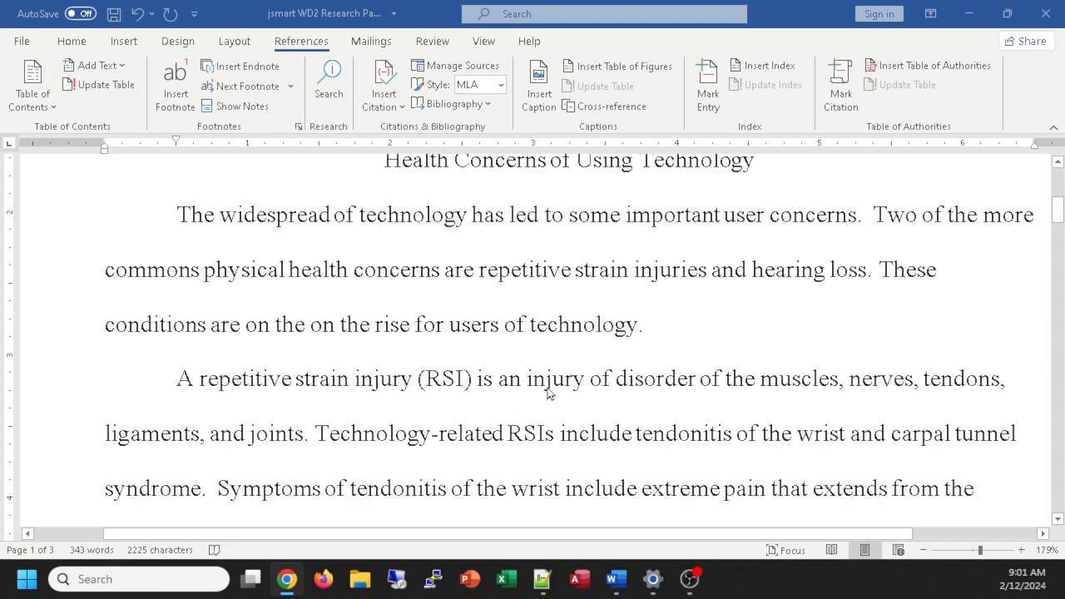
pyautogui.scroll(2, 548, 394)
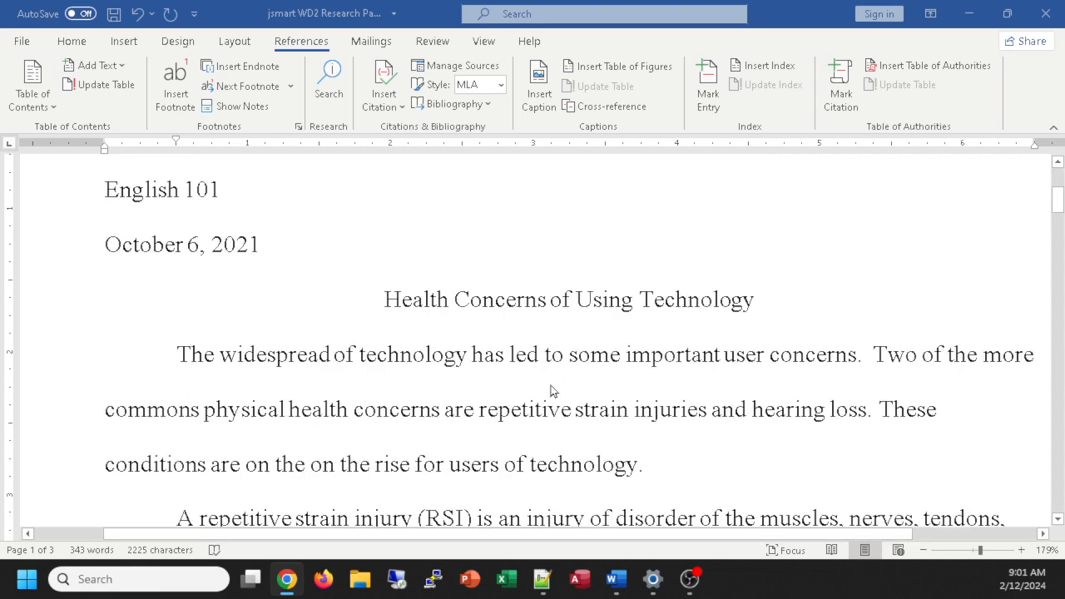
pyautogui.scroll(-1, 551, 391)
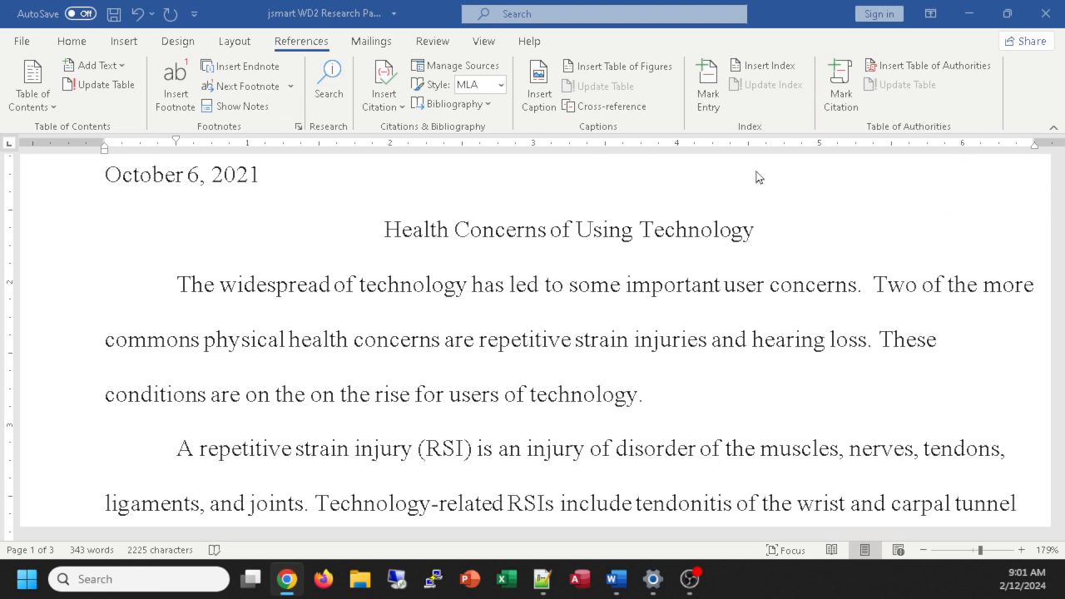
# Step: Find each occurrence of "auditory" in the paper and replace it with "listening", one at a time
pyautogui.click(72, 42)
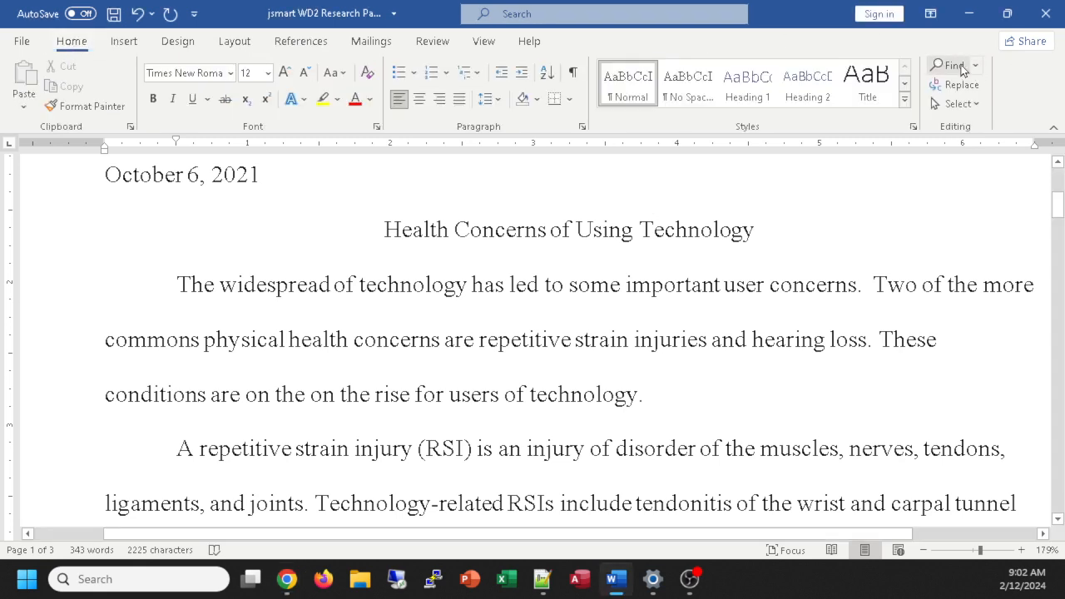
pyautogui.click(961, 69)
pyautogui.click(962, 85)
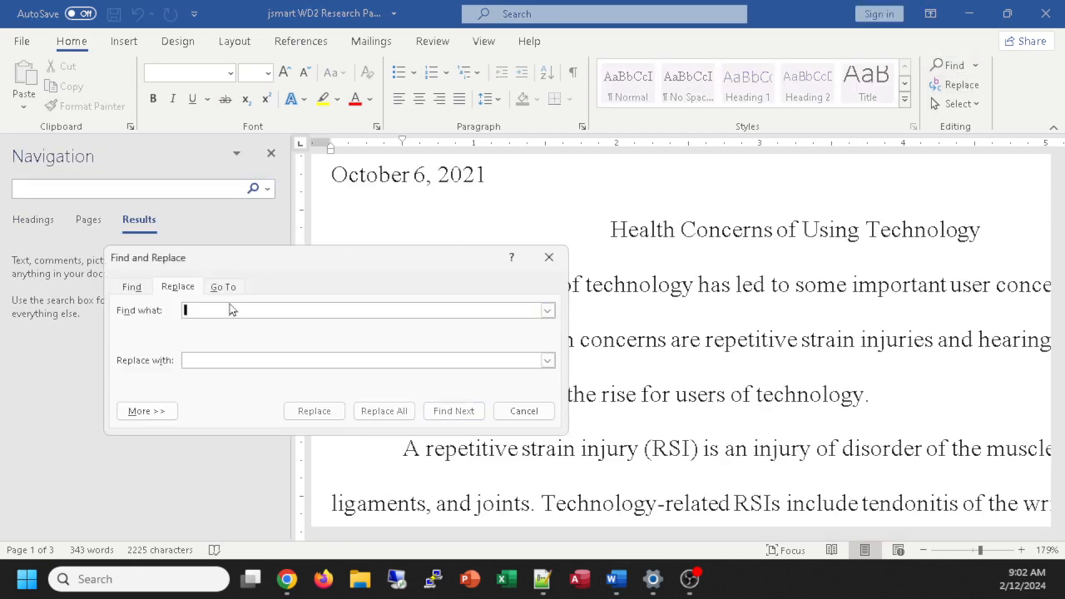
pyautogui.write('a')
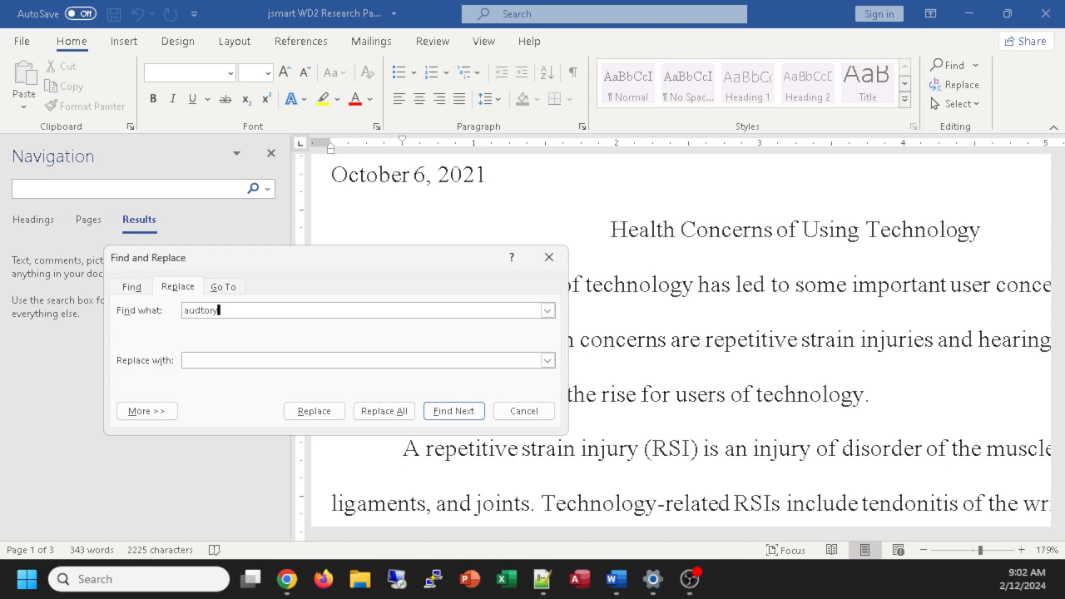
pyautogui.write('uditory')
pyautogui.write('listening')
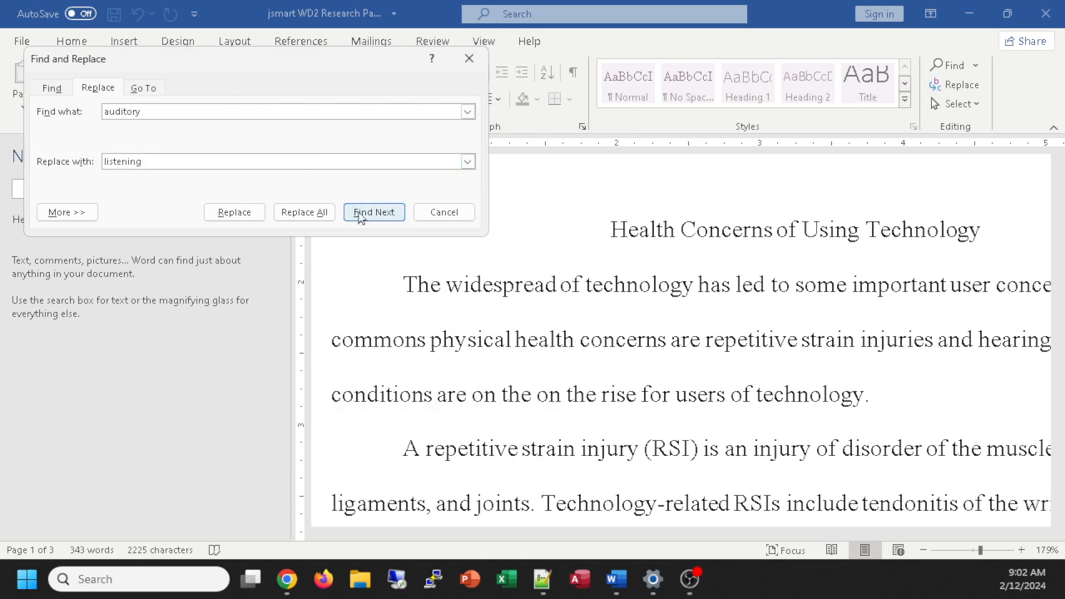
pyautogui.click(358, 213)
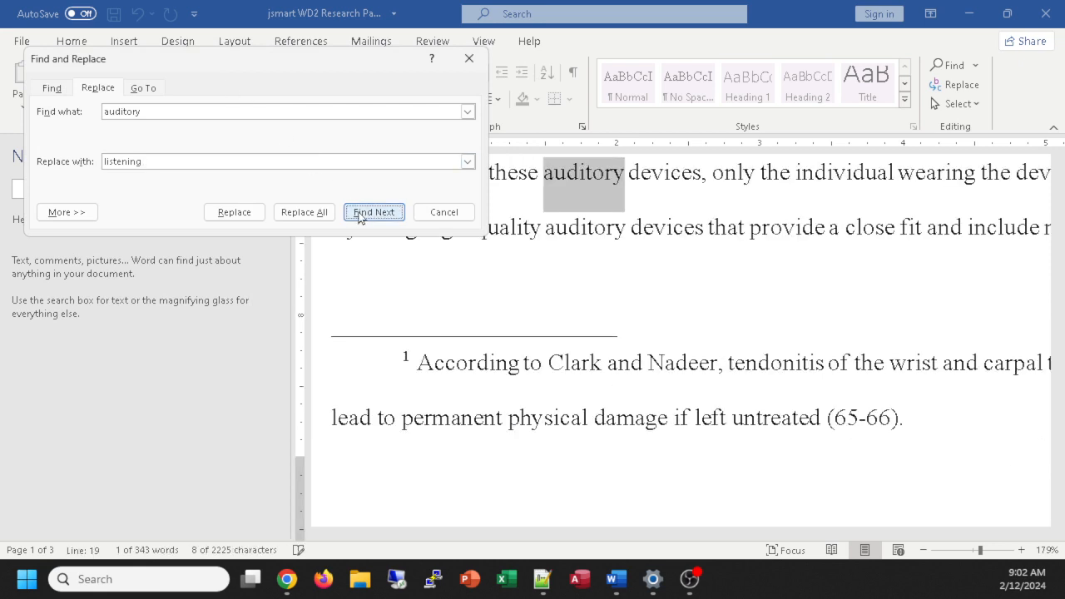
pyautogui.click(253, 219)
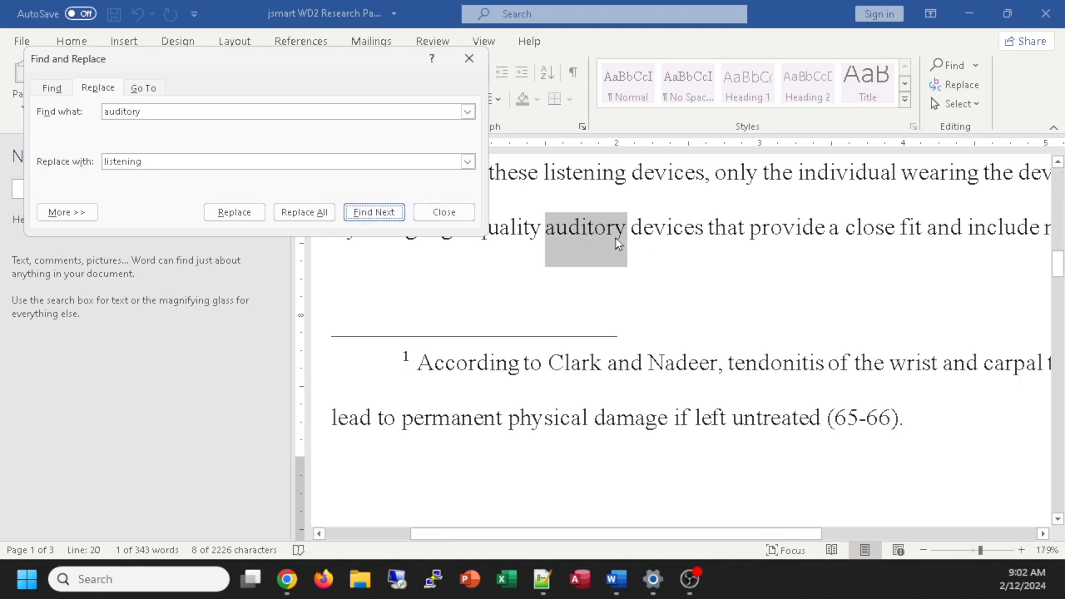
pyautogui.click(246, 214)
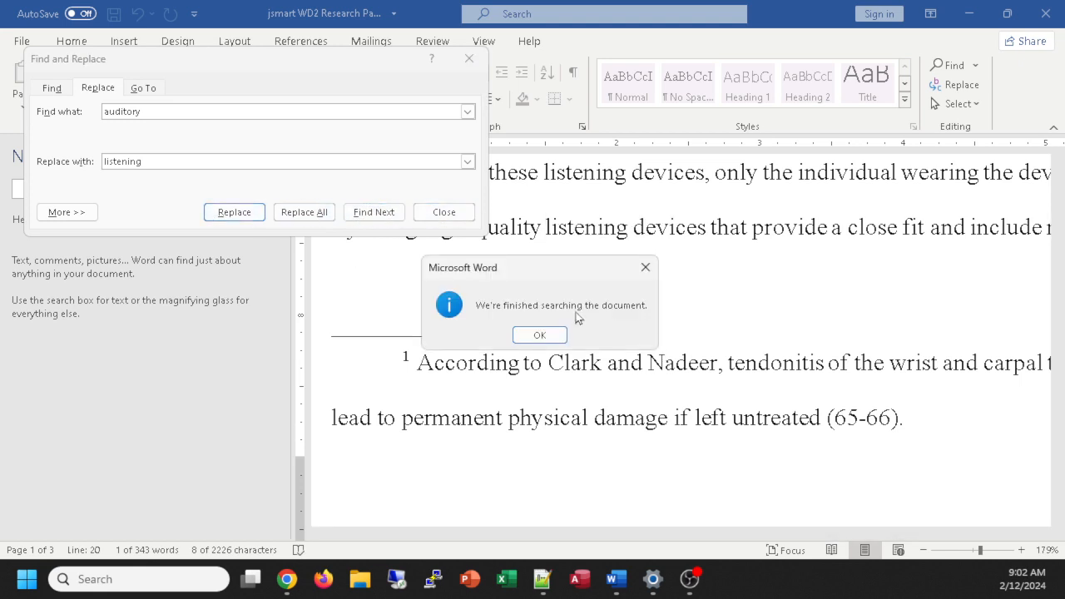
pyautogui.click(539, 336)
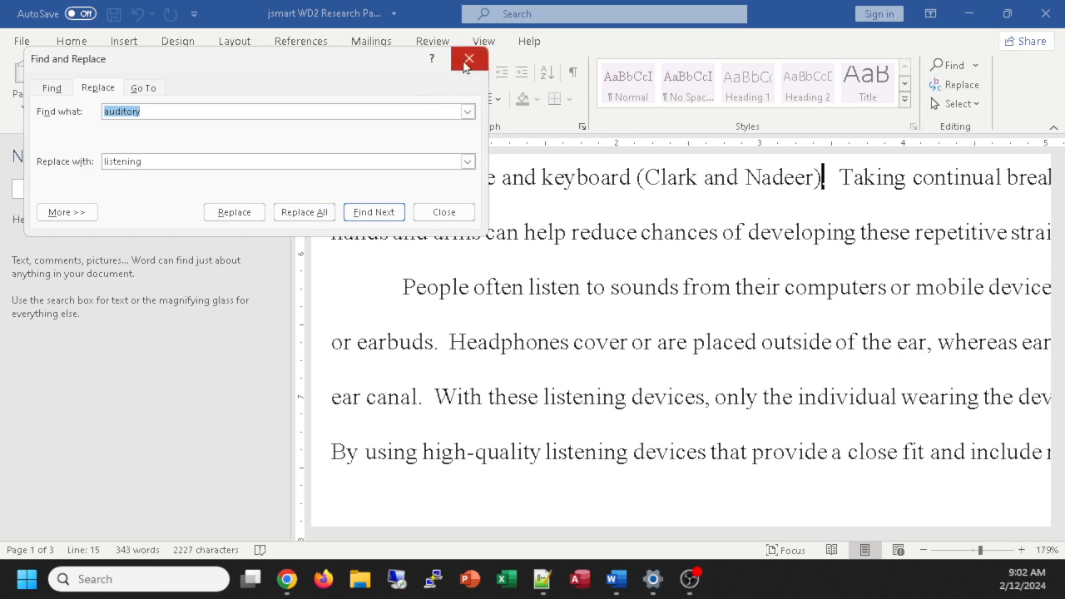
pyautogui.click(466, 61)
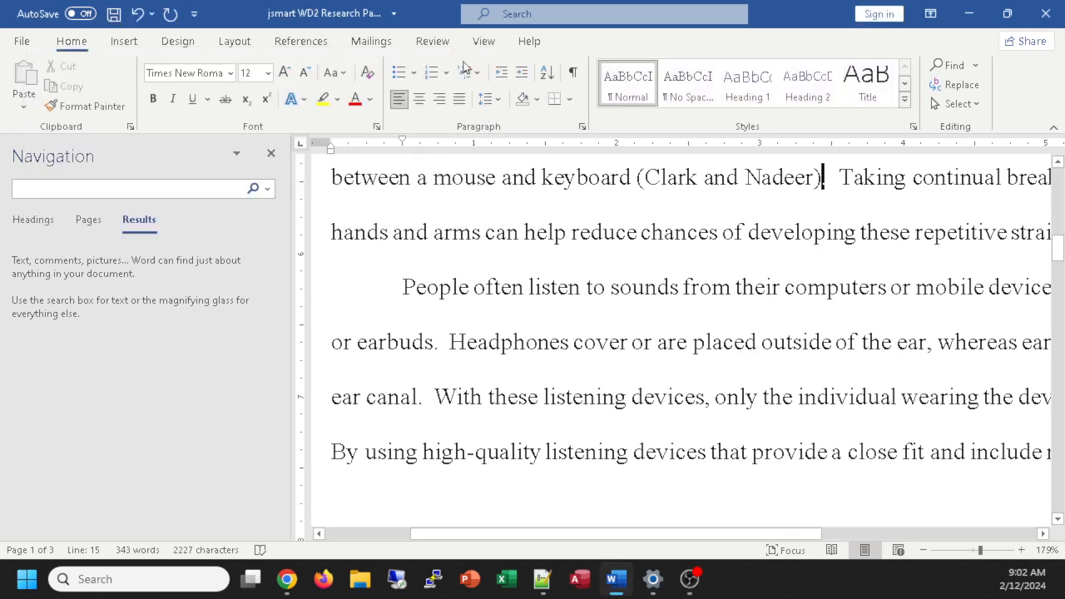
# Step: Close the Navigation pane and run a spelling and grammar check on the paper
pyautogui.click(270, 152)
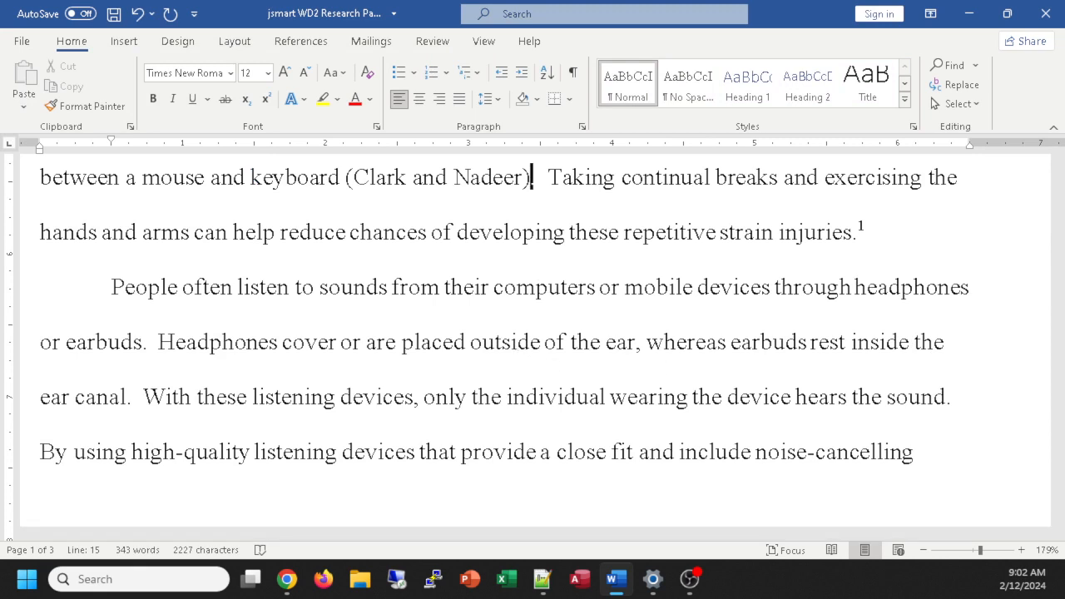
pyautogui.hotkey('alt', 'Tab')
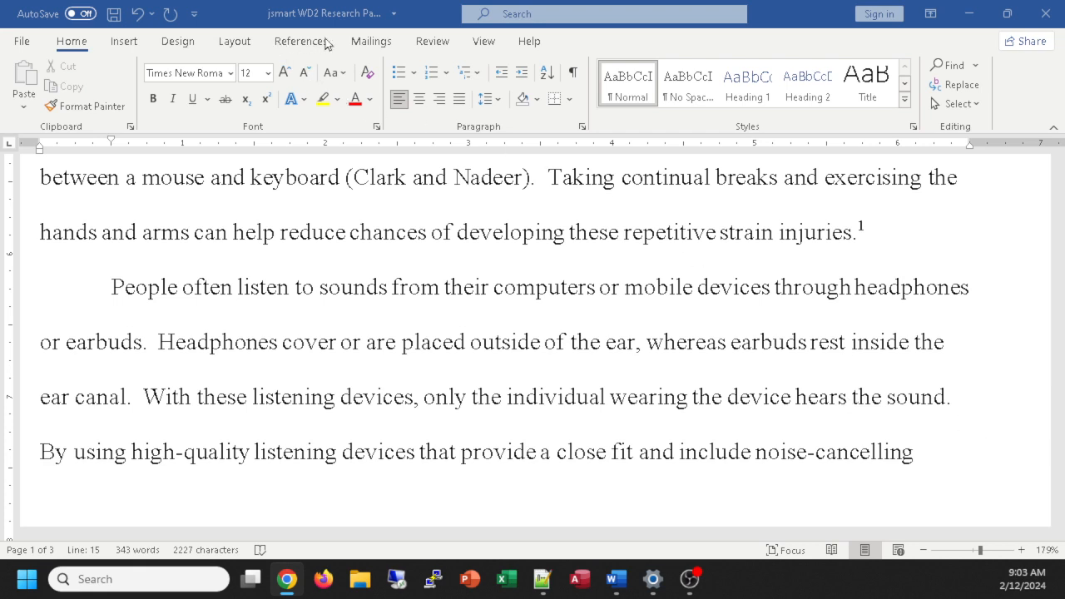
pyautogui.click(431, 41)
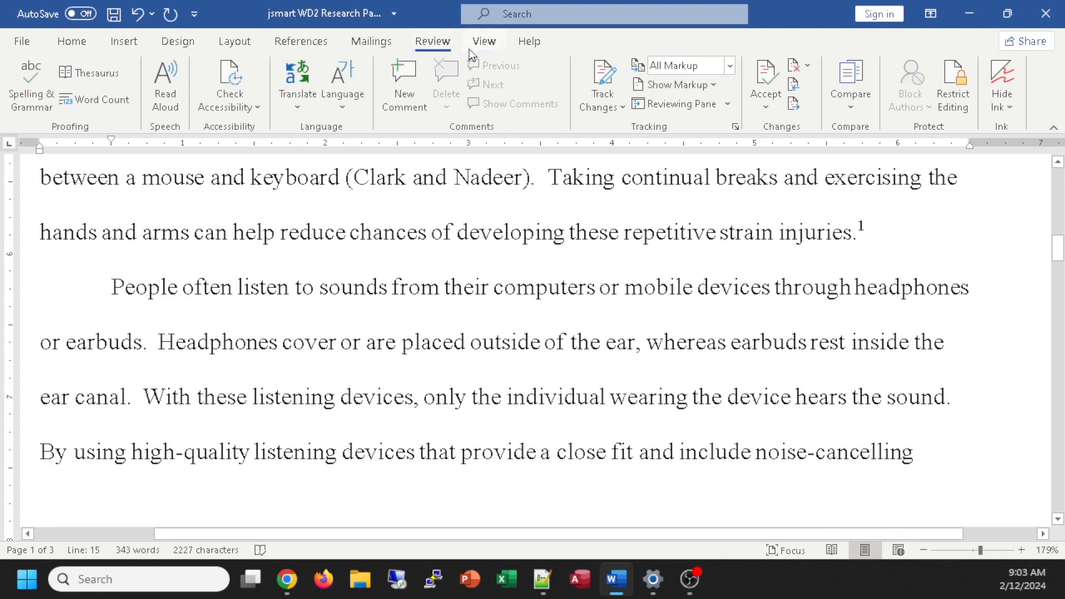
pyautogui.click(33, 91)
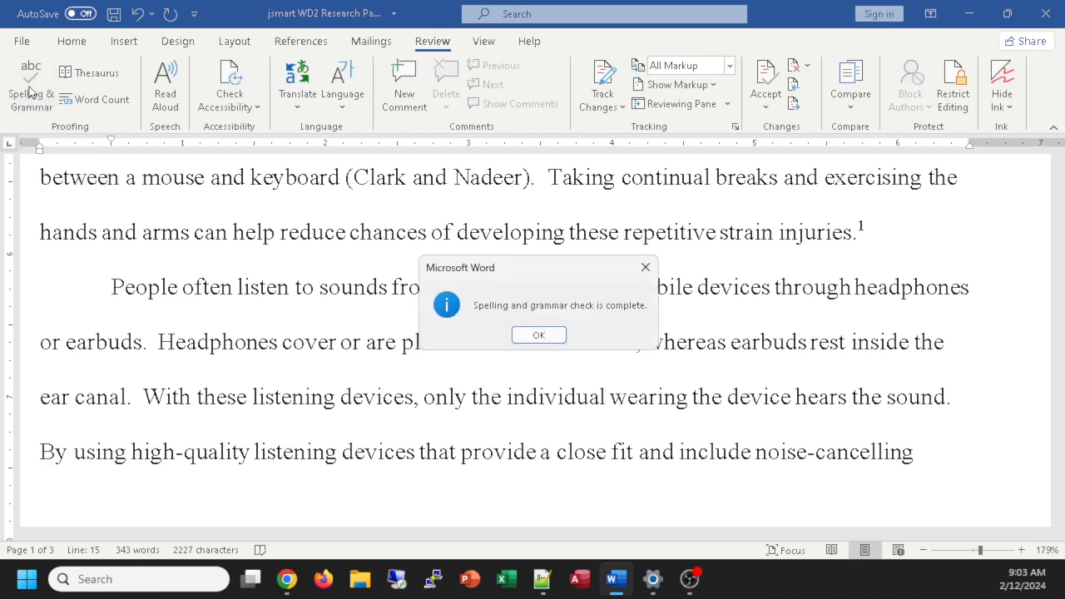
pyautogui.click(538, 336)
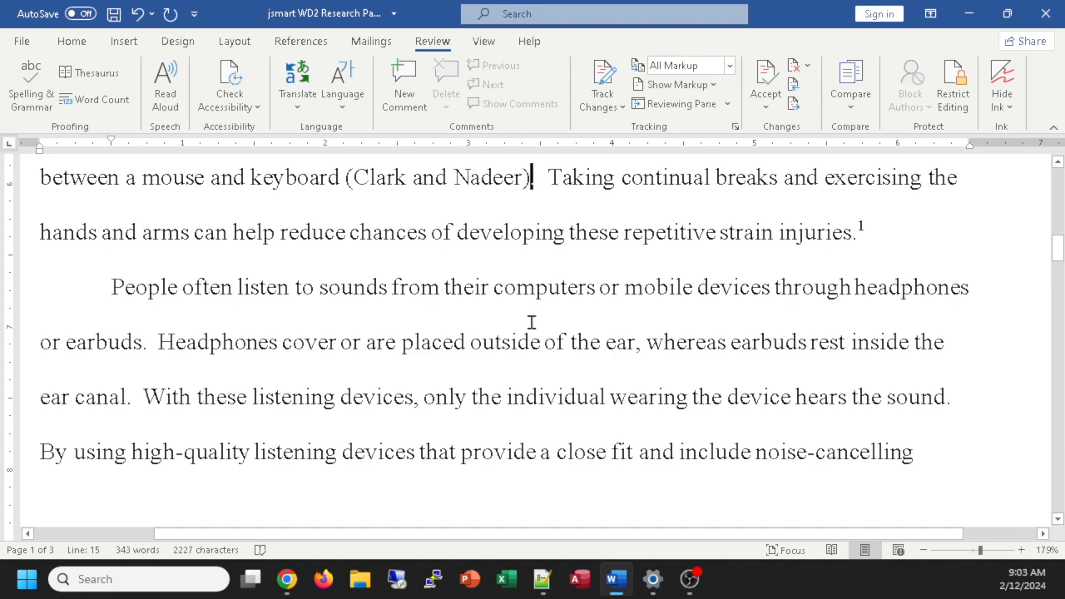
# Step: Look through the paper from the repetitive strain injury paragraph to the Works Cited page and back
pyautogui.scroll(-3, 531, 323)
pyautogui.scroll(8, 530, 312)
pyautogui.scroll(-10, 534, 323)
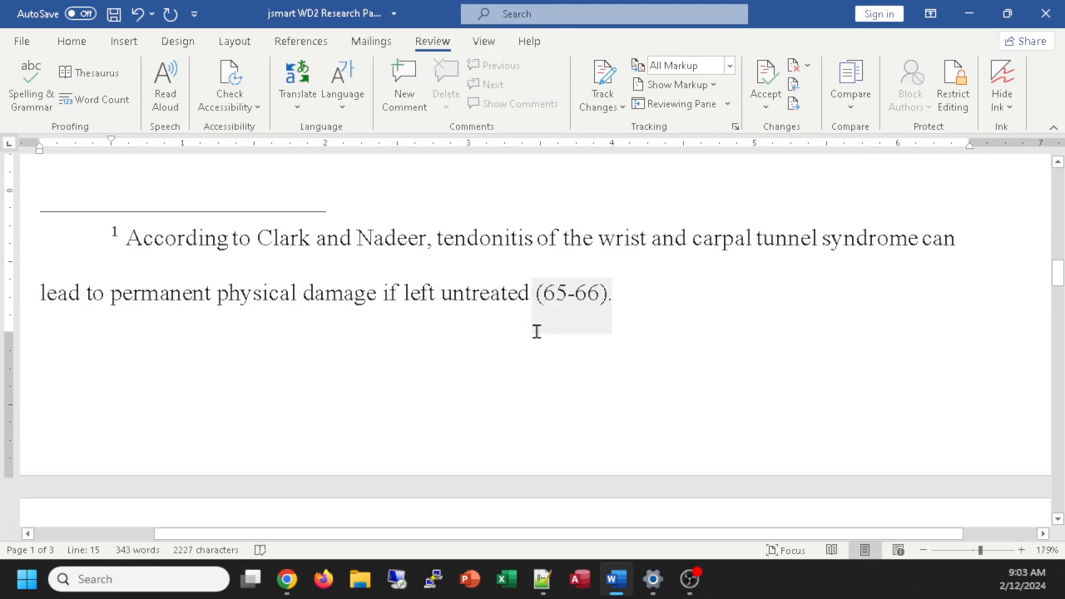
pyautogui.scroll(-6, 535, 326)
pyautogui.scroll(-15, 534, 322)
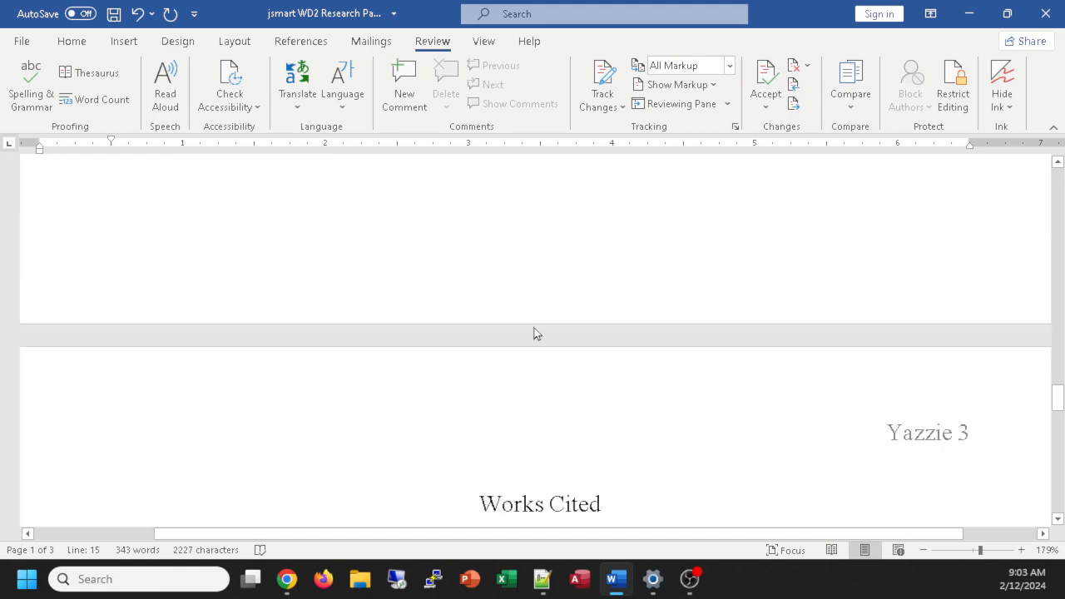
pyautogui.scroll(20, 571, 327)
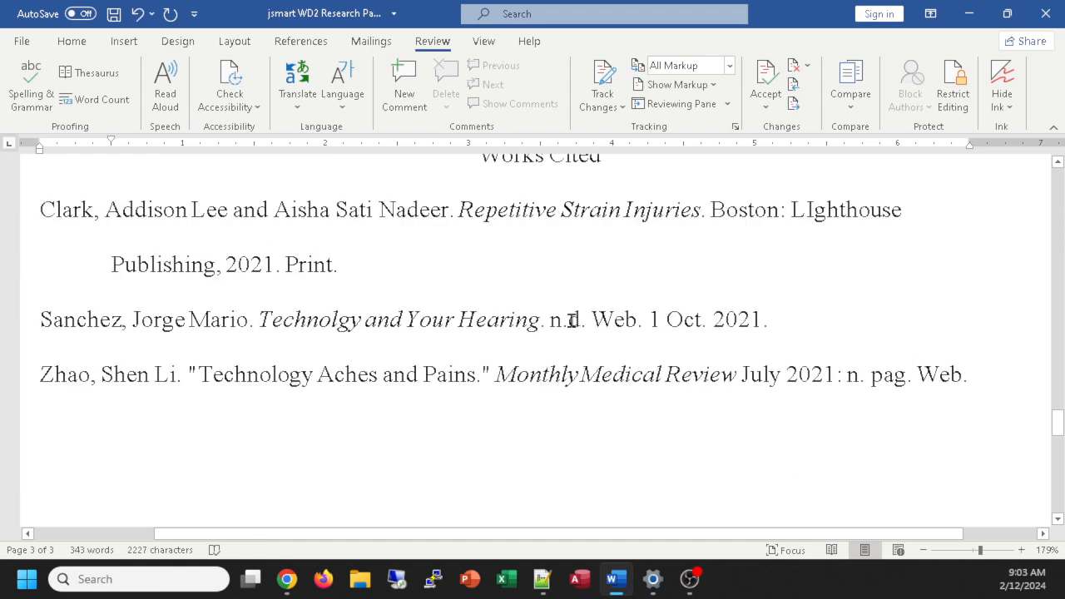
pyautogui.scroll(5, 572, 320)
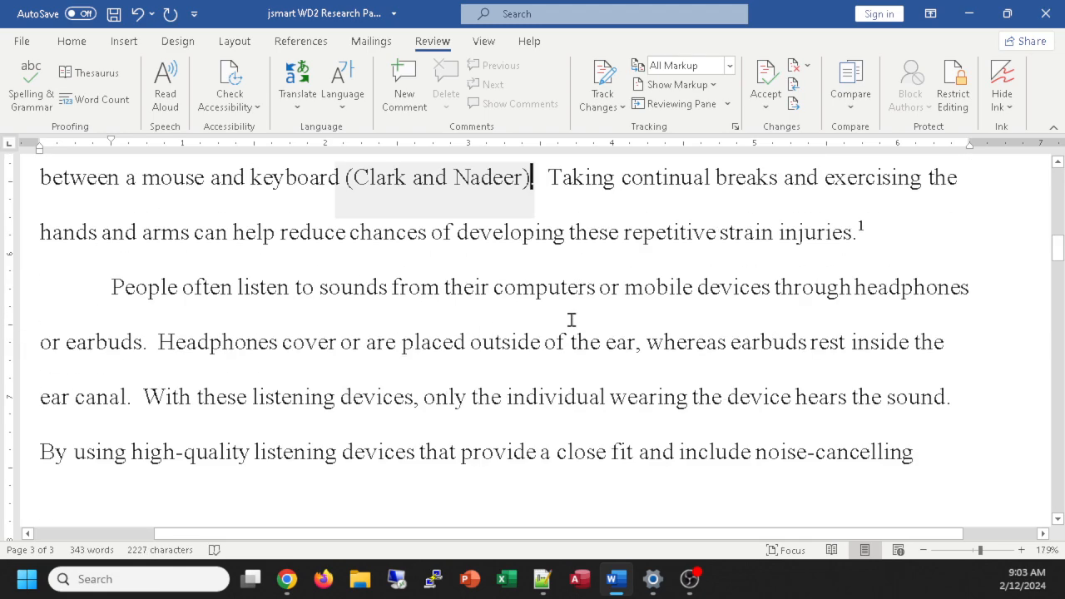
pyautogui.keyDown('ctrl'); pyautogui.scroll(-3, 570, 319); pyautogui.keyUp('ctrl')
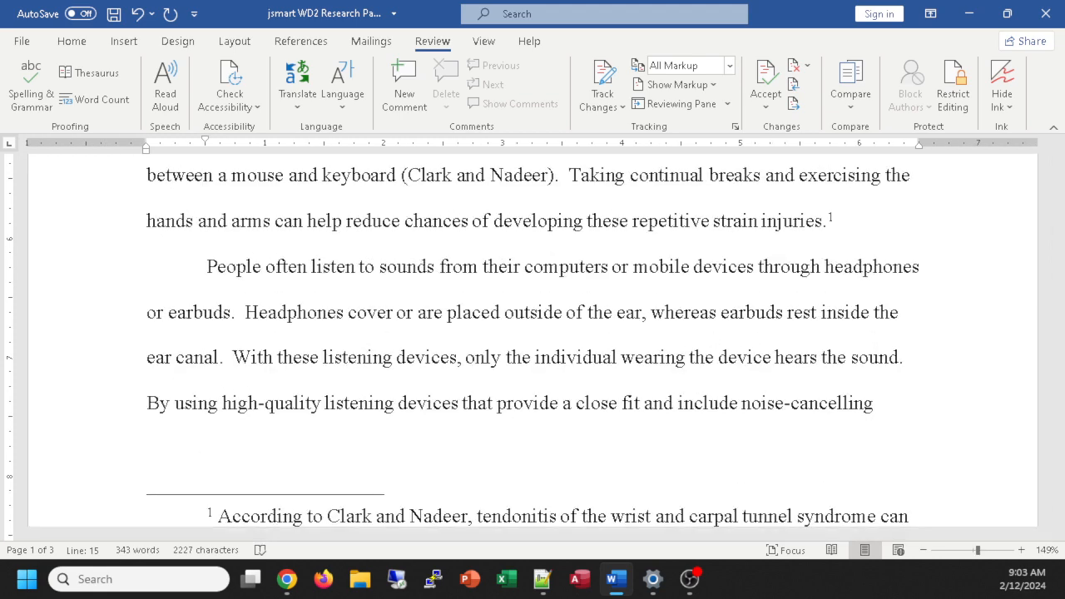
pyautogui.hotkey('alt', 'Tab')
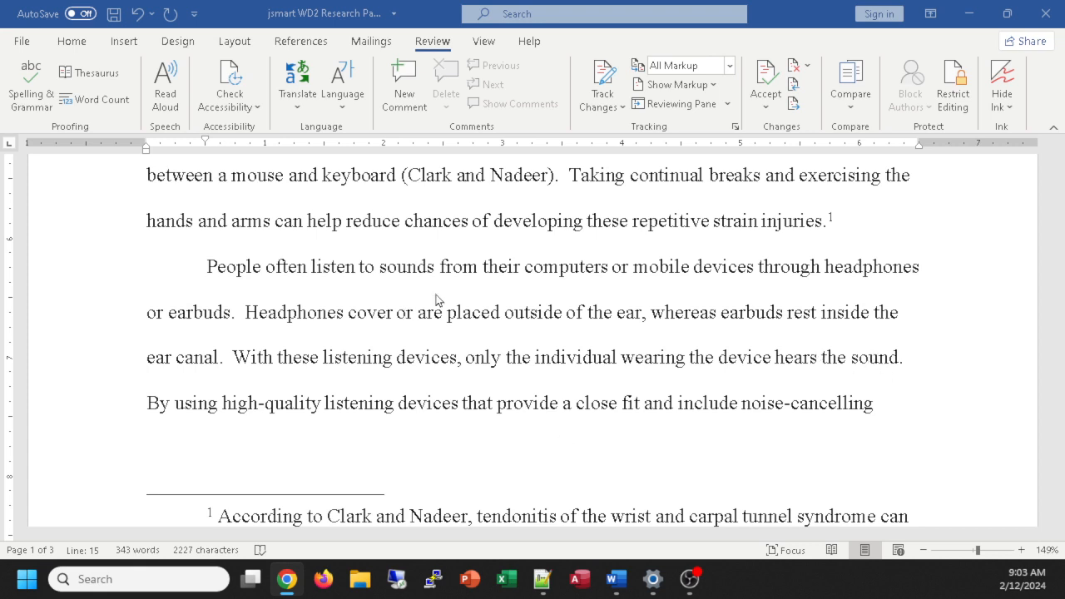
# Step: Turn on Track Changes and insert "the" before "users of technology" in the introduction
pyautogui.scroll(2, 608, 328)
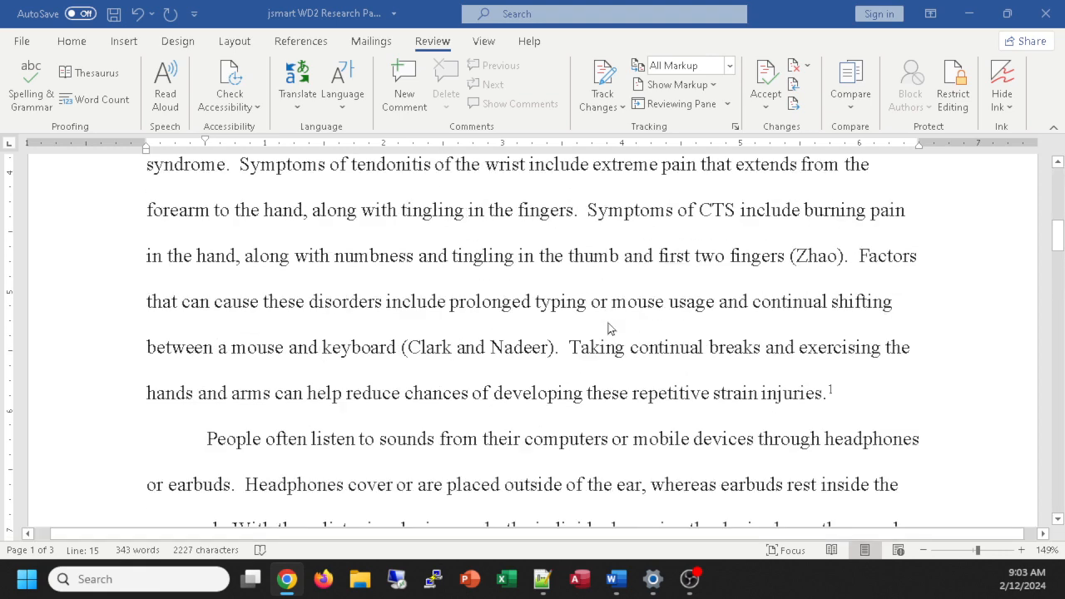
pyautogui.scroll(6, 610, 329)
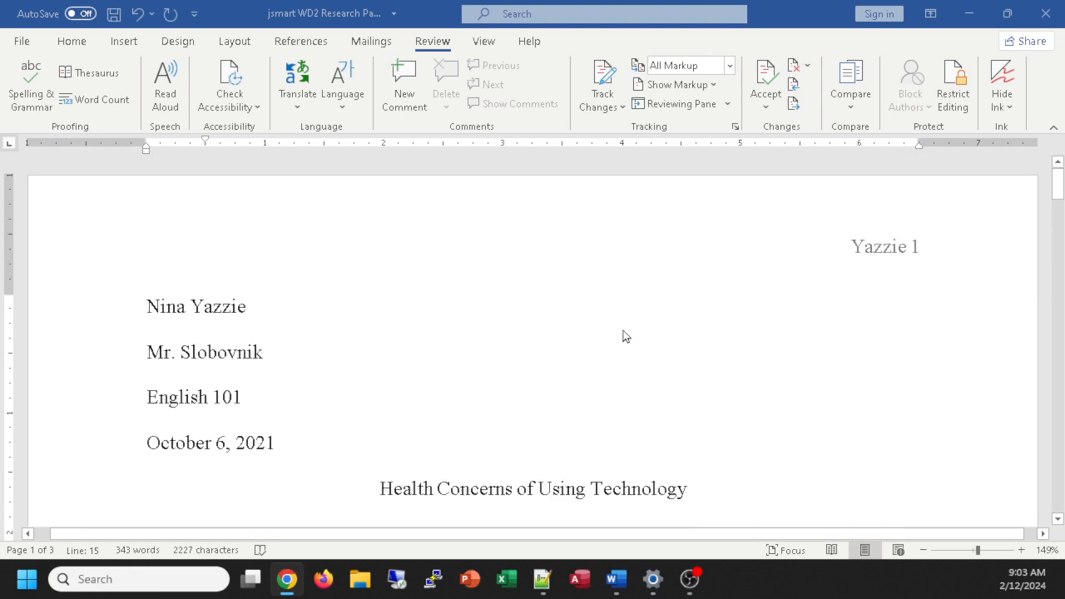
pyautogui.scroll(-3, 546, 358)
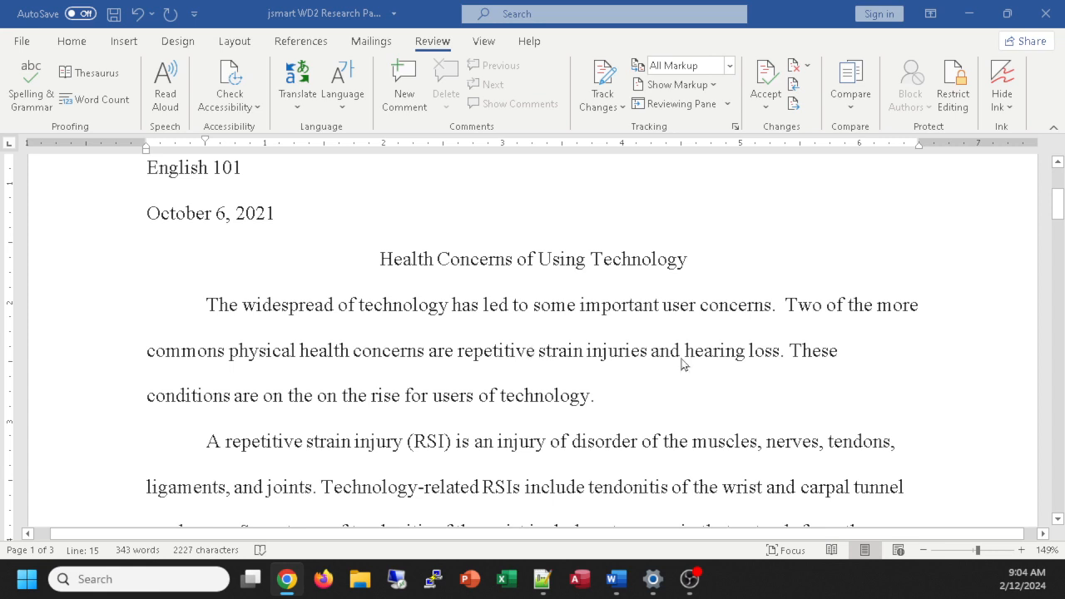
pyautogui.scroll(-1, 780, 377)
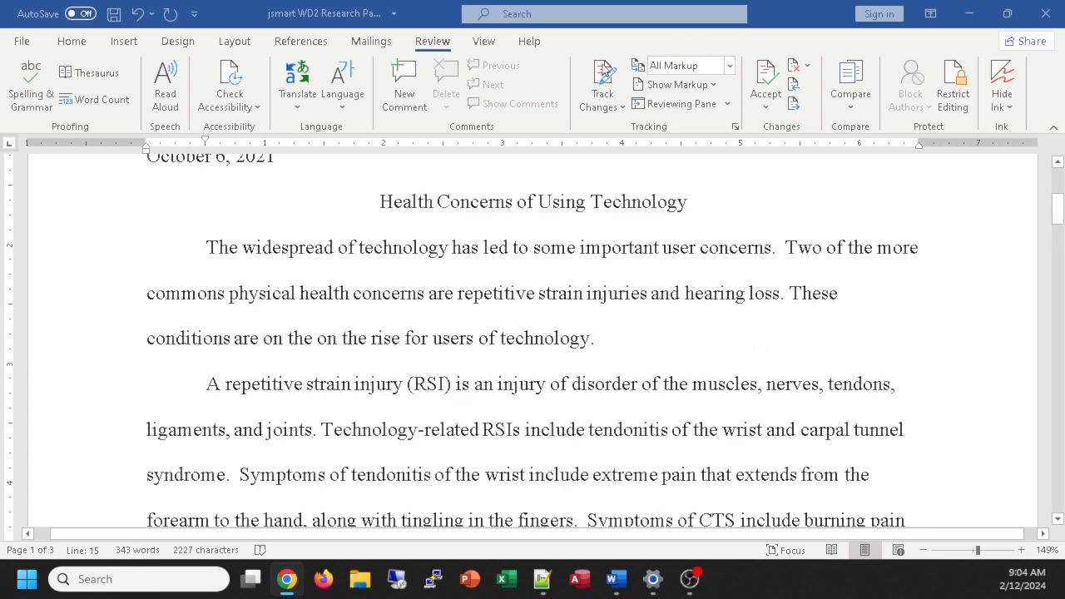
pyautogui.click(608, 80)
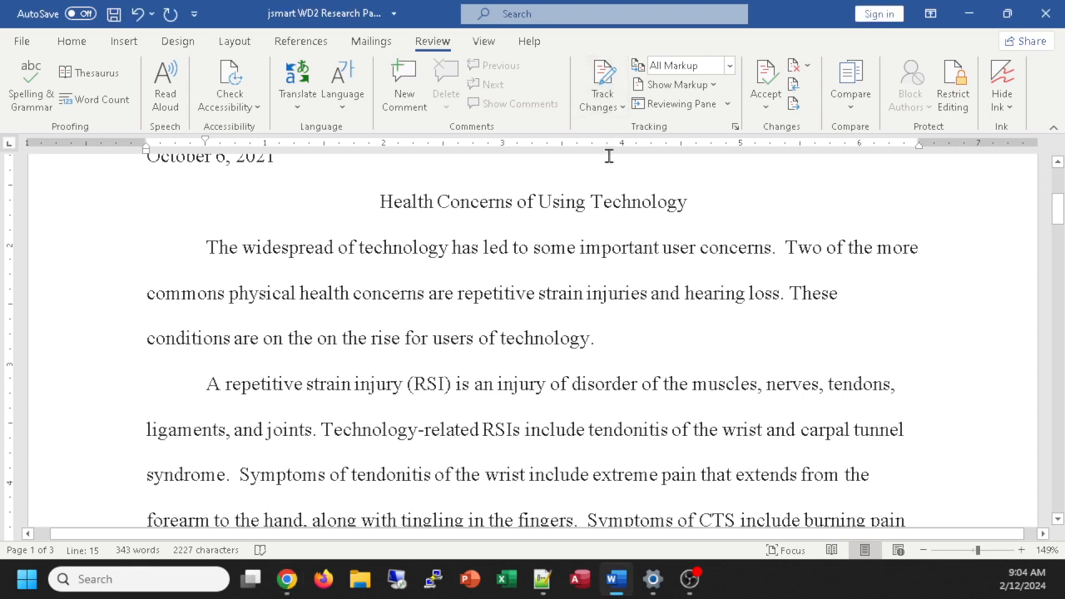
pyautogui.click(616, 92)
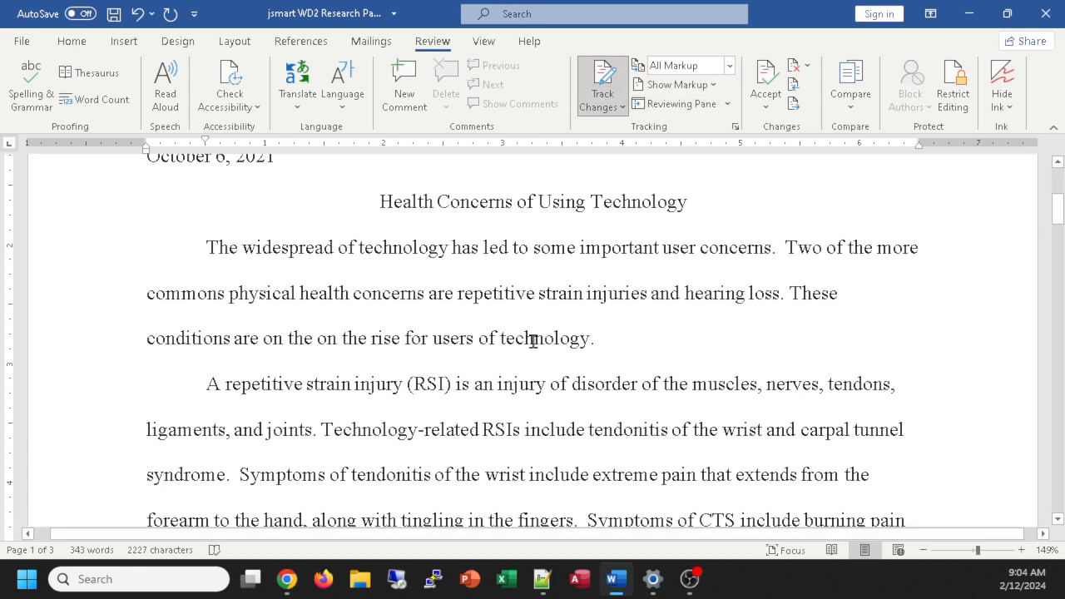
pyautogui.click(431, 341)
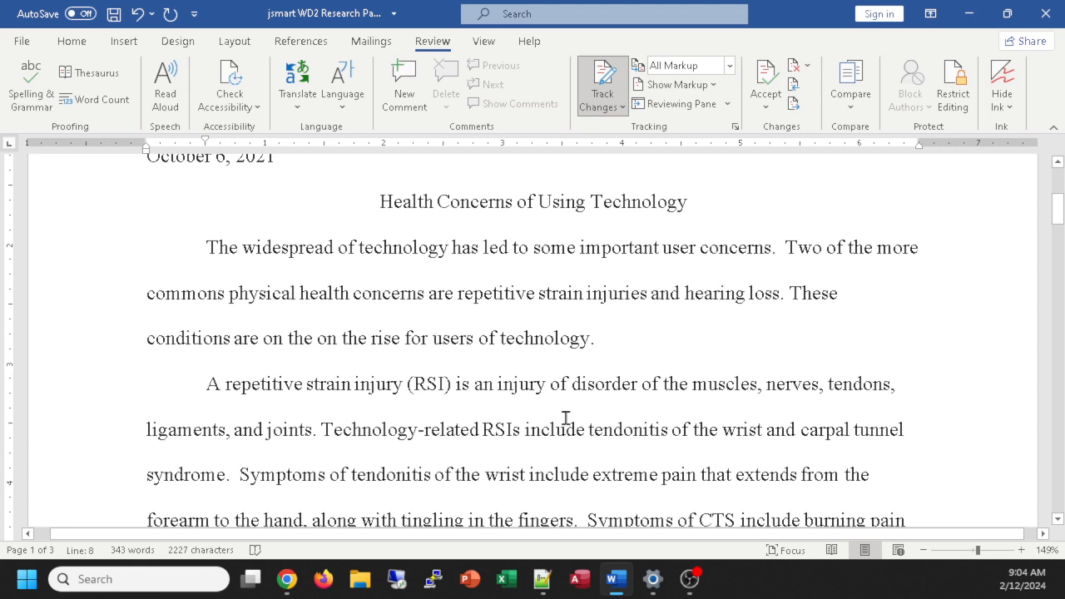
pyautogui.write('the')
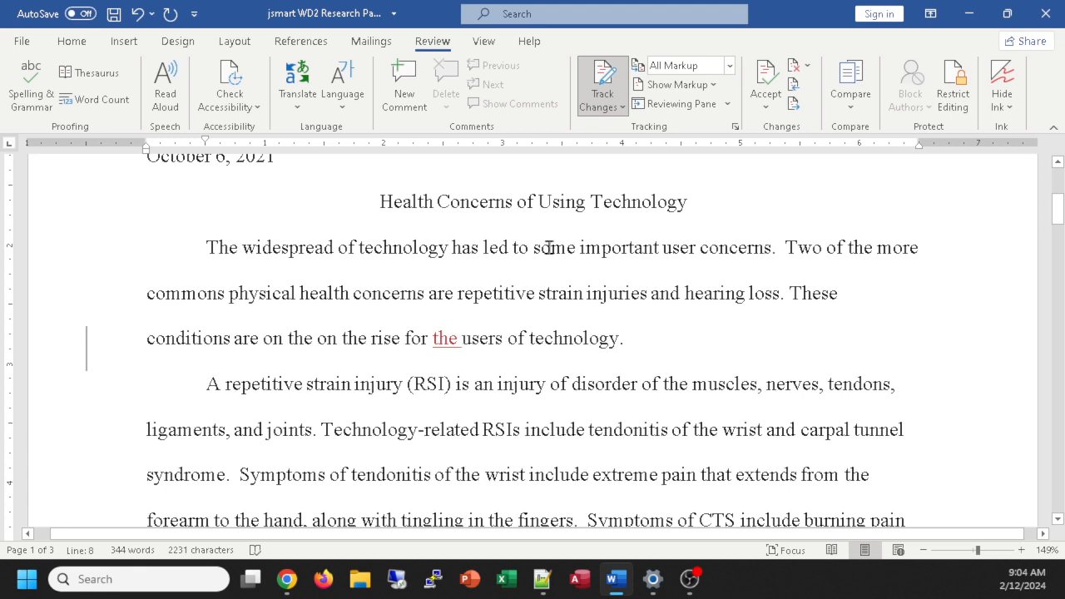
# Step: Accept all tracked changes in the paper and turn off Track Changes
pyautogui.click(588, 65)
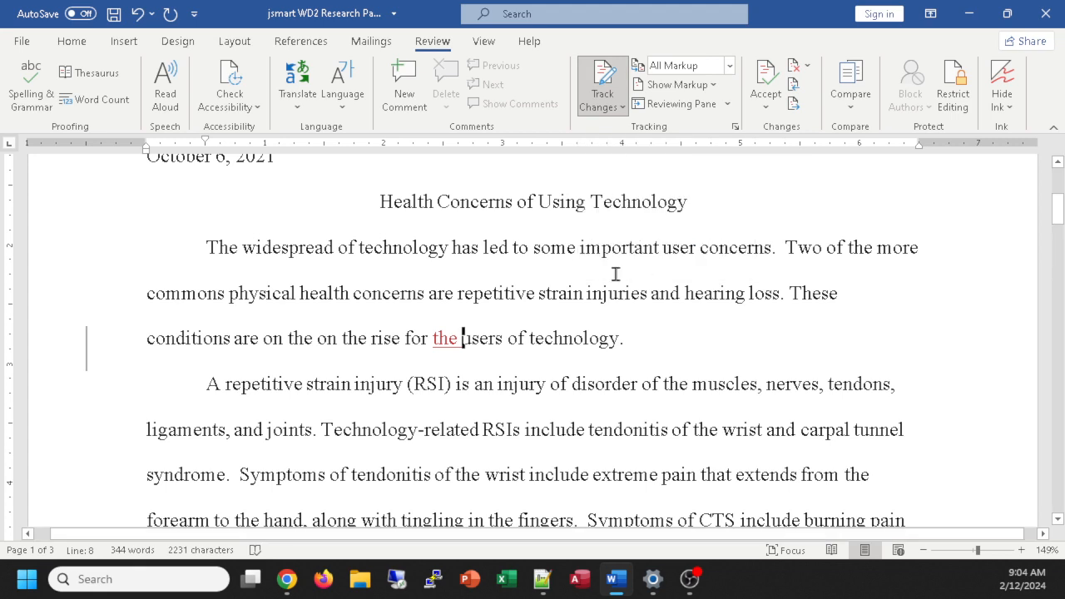
pyautogui.click(613, 85)
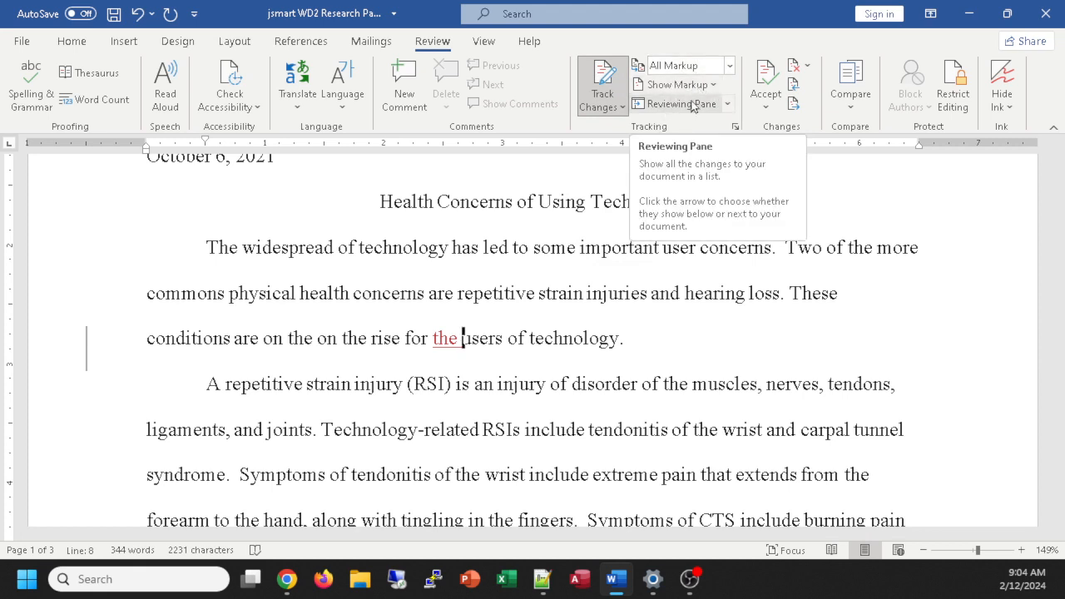
pyautogui.click(759, 96)
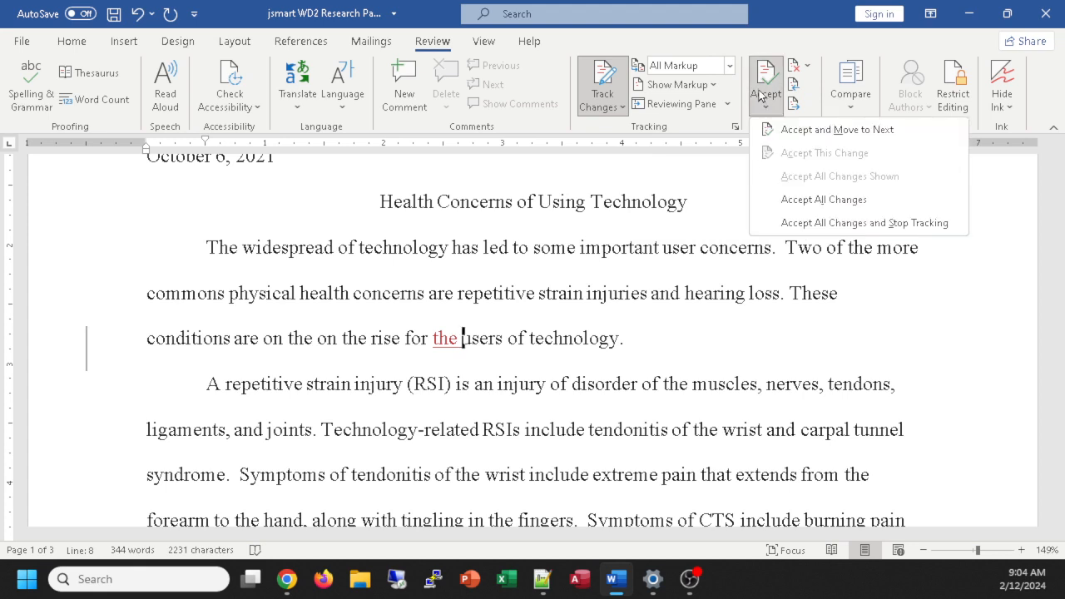
pyautogui.click(809, 200)
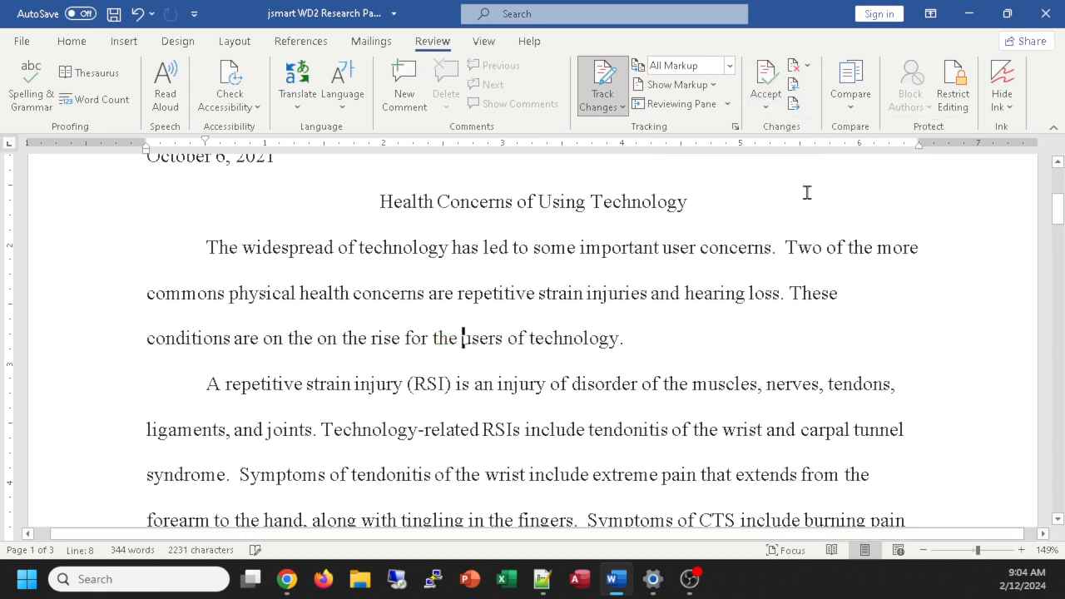
pyautogui.click(610, 78)
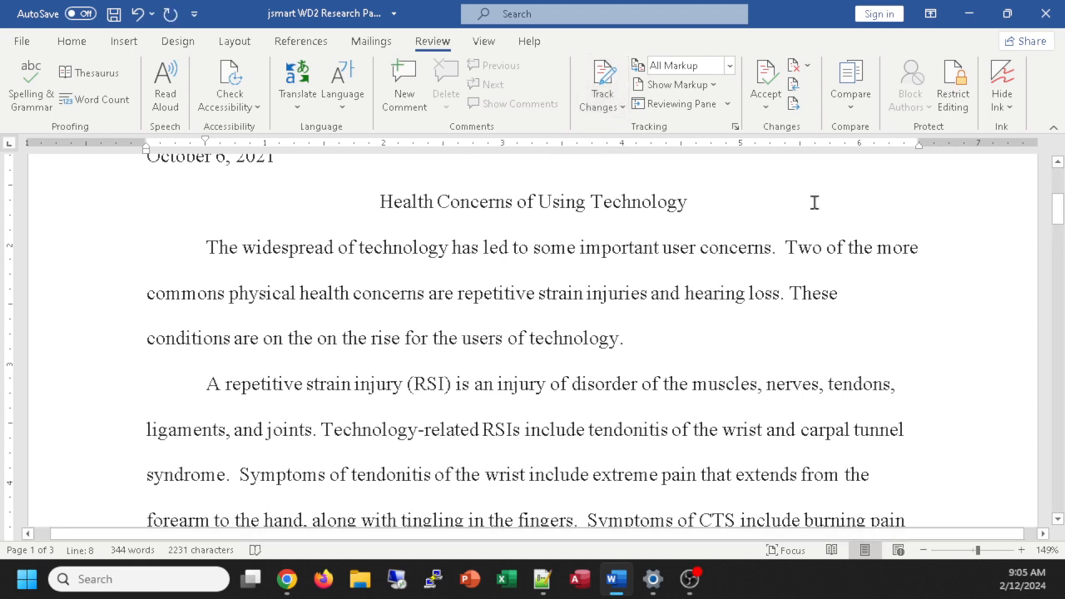
# Step: Delete the inserted word "the" before "users of technology" in the introduction
pyautogui.press('BackSpace')
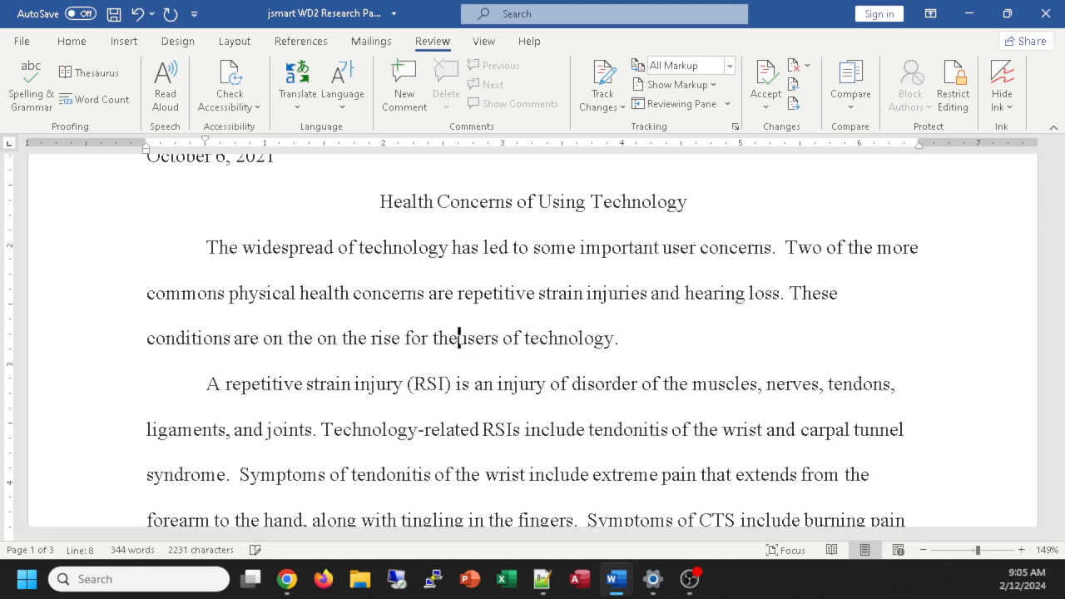
pyautogui.press('BackSpace')
pyautogui.press('BackSpace')
pyautogui.press('BackSpace')
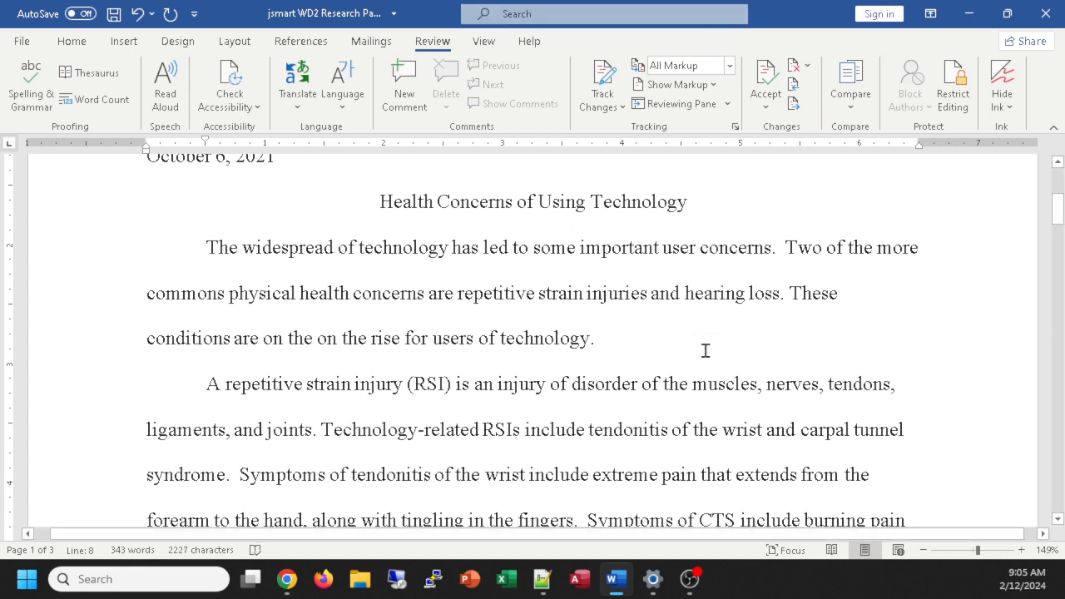
pyautogui.click(661, 338)
# Step: Look through the paper from the introduction to the closing paragraph on page 2 and back to the heading
pyautogui.scroll(-2, 433, 342)
pyautogui.scroll(-10, 437, 348)
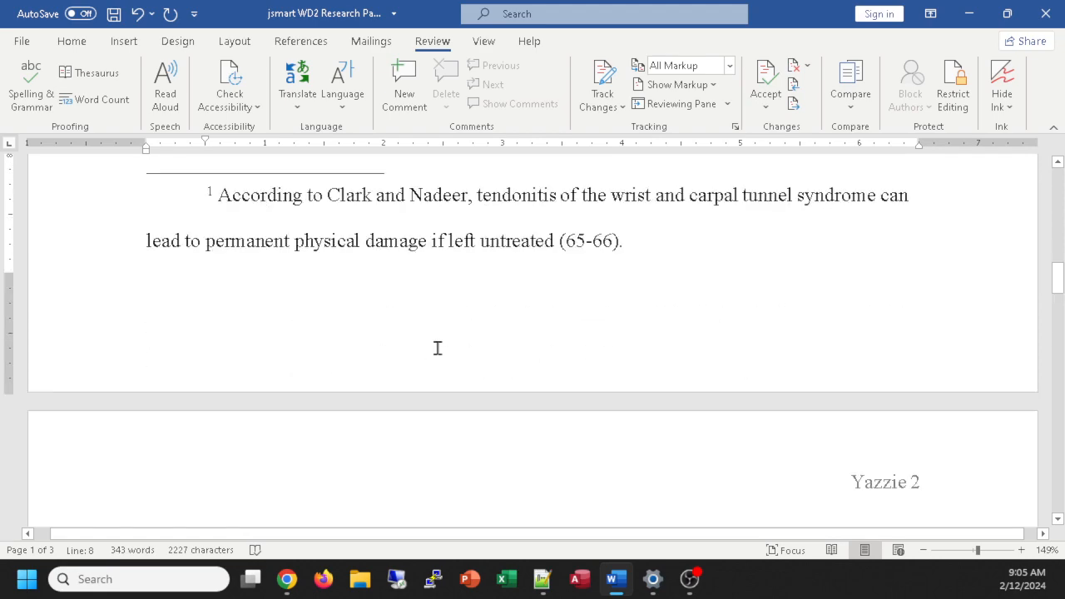
pyautogui.scroll(-6, 438, 348)
pyautogui.scroll(4, 438, 347)
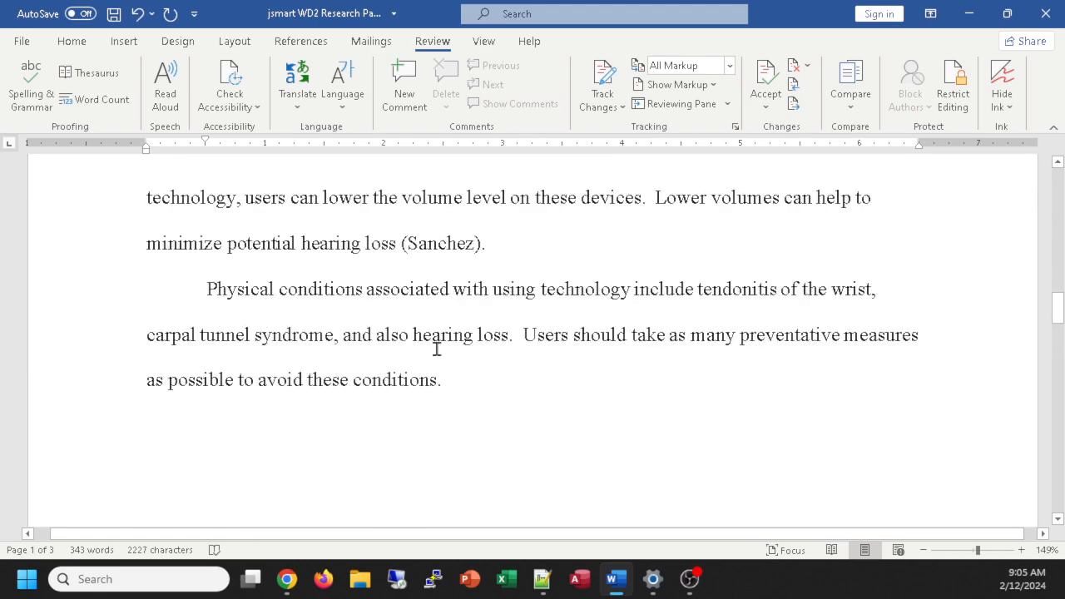
pyautogui.scroll(-4, 437, 347)
pyautogui.scroll(12, 440, 346)
pyautogui.scroll(15, 458, 357)
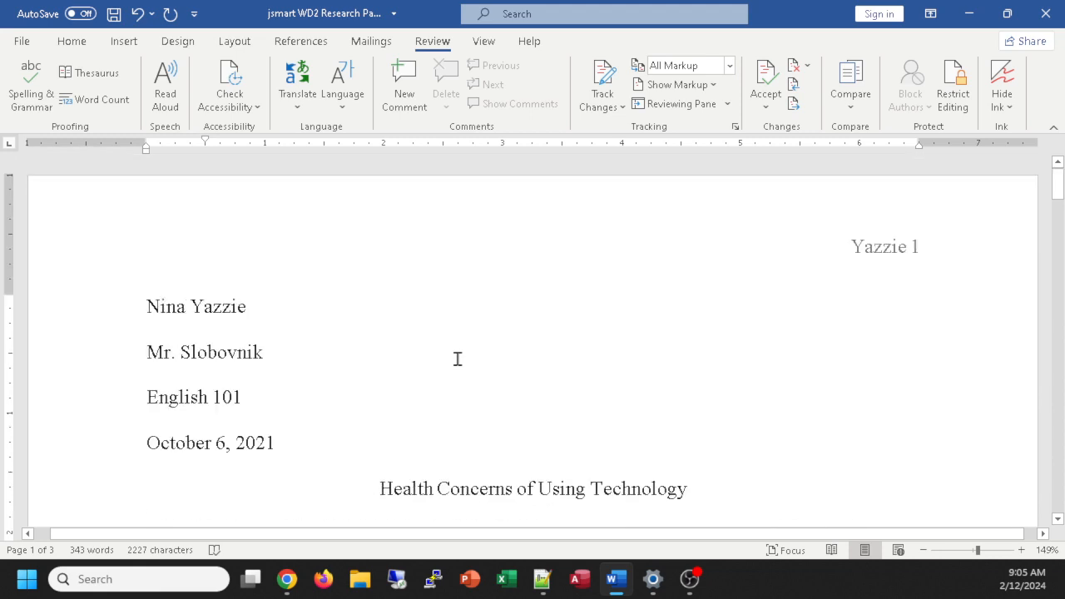
pyautogui.scroll(-3, 457, 359)
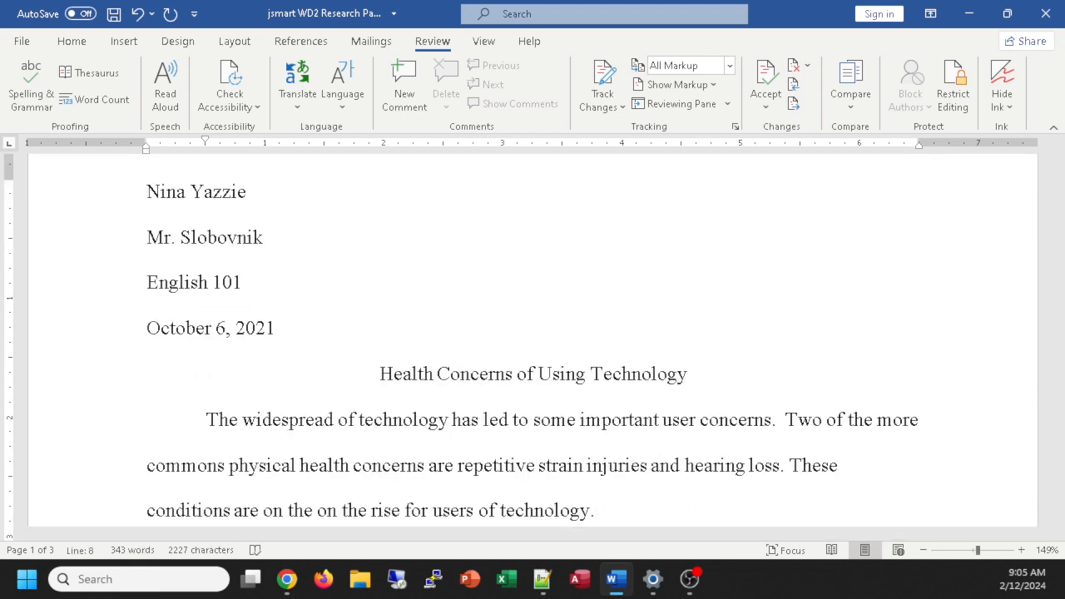
pyautogui.click(286, 580)
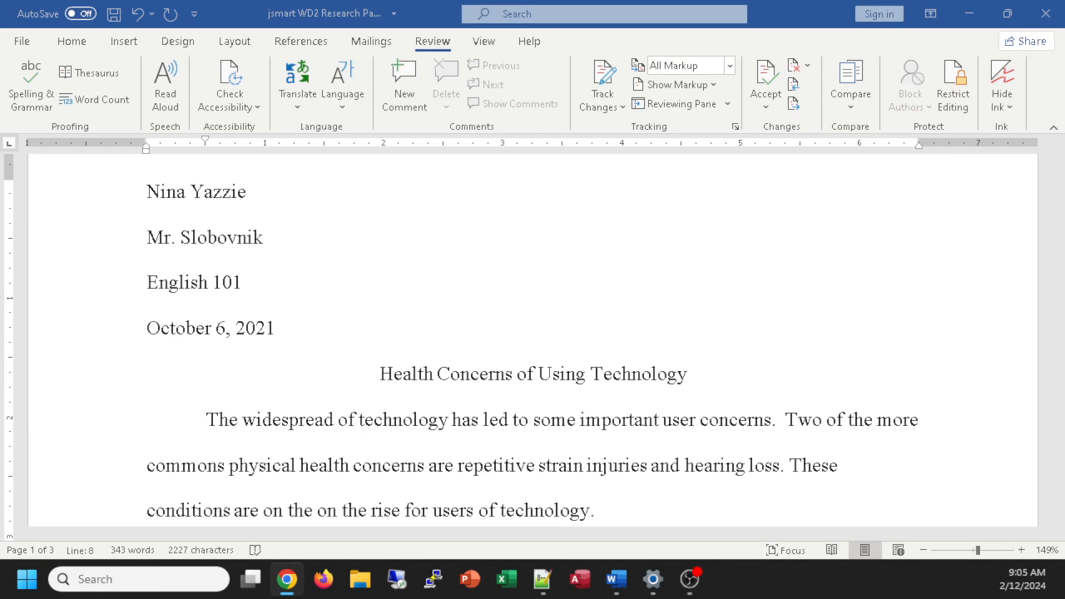
# Step: Open the header and footer areas around the break between pages 1 and 2, examine them, and return to the body text
pyautogui.scroll(3, 399, 268)
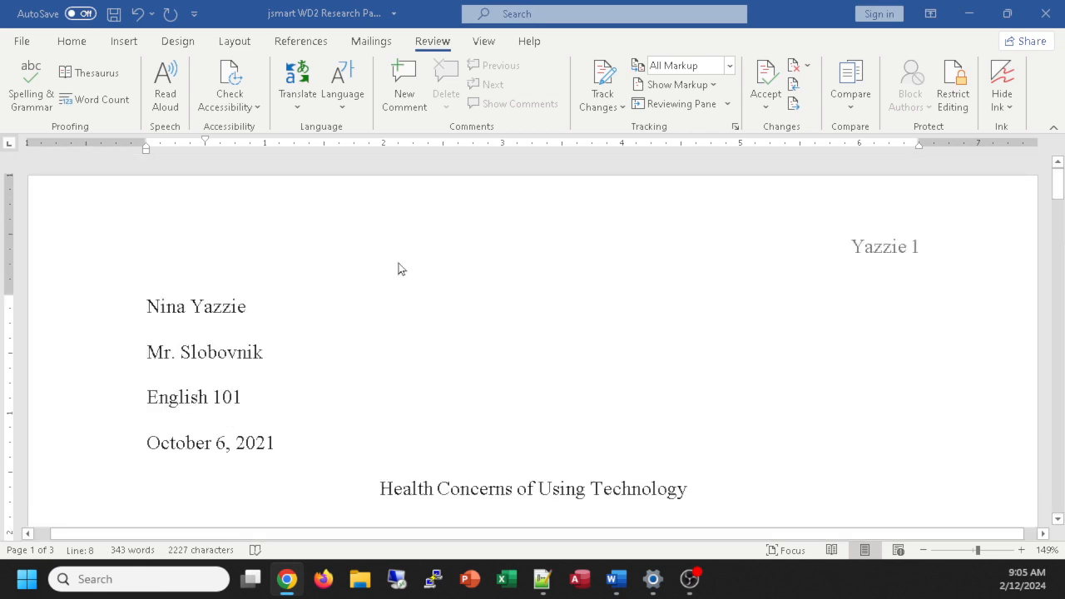
pyautogui.scroll(-15, 401, 268)
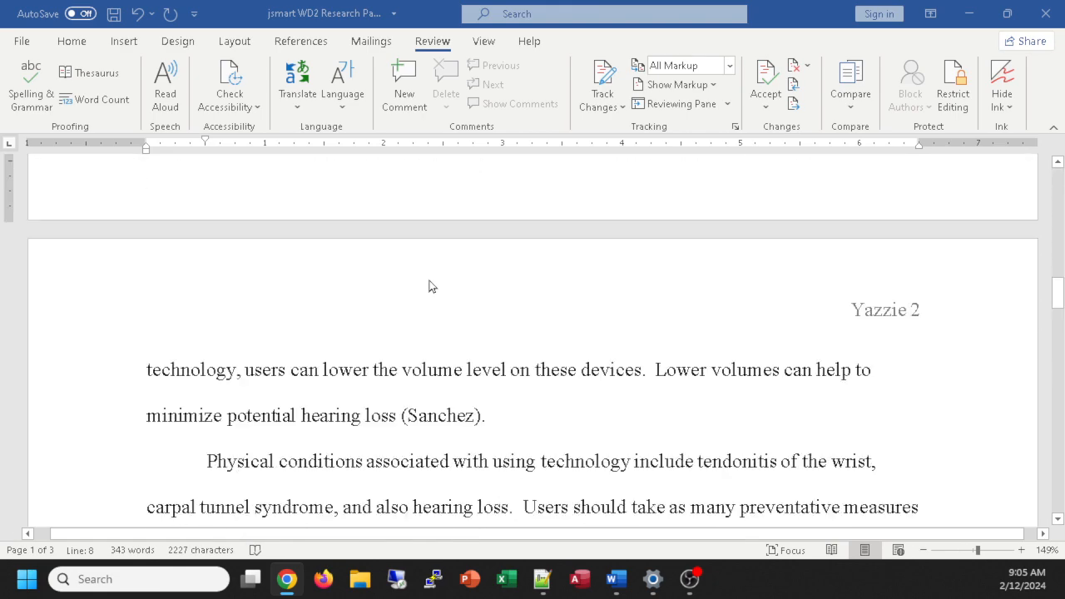
pyautogui.doubleClick(504, 233)
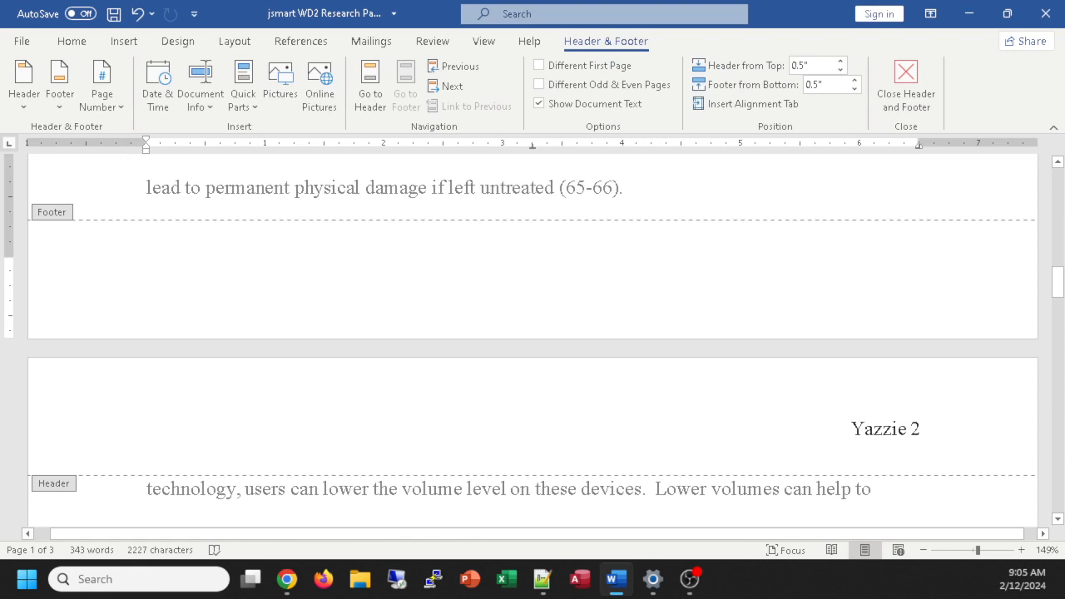
pyautogui.scroll(2, 634, 291)
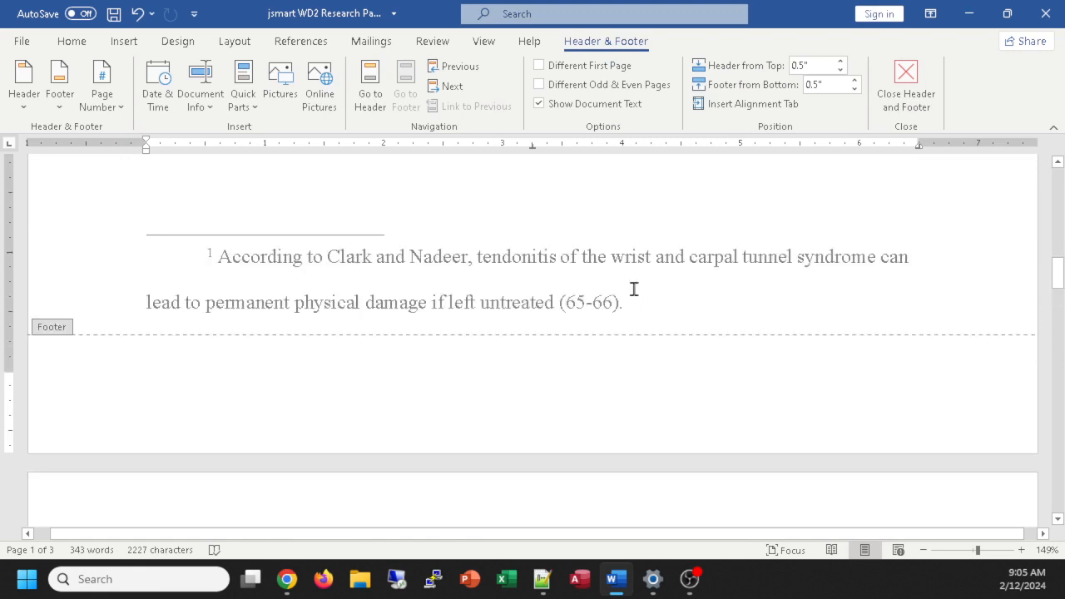
pyautogui.scroll(-1, 634, 297)
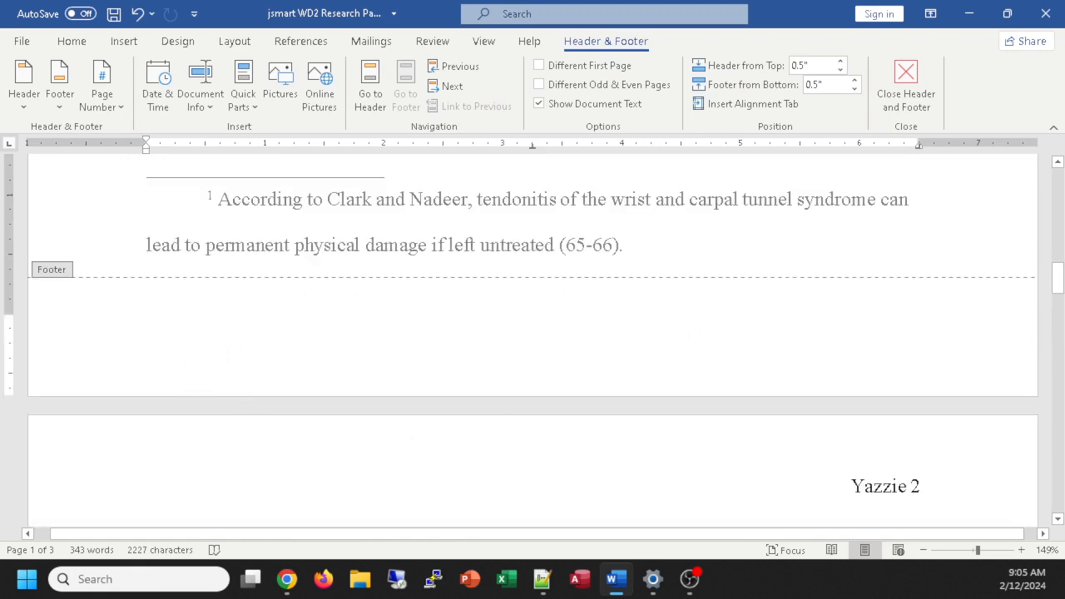
pyautogui.scroll(-2, 211, 342)
pyautogui.scroll(1, 178, 230)
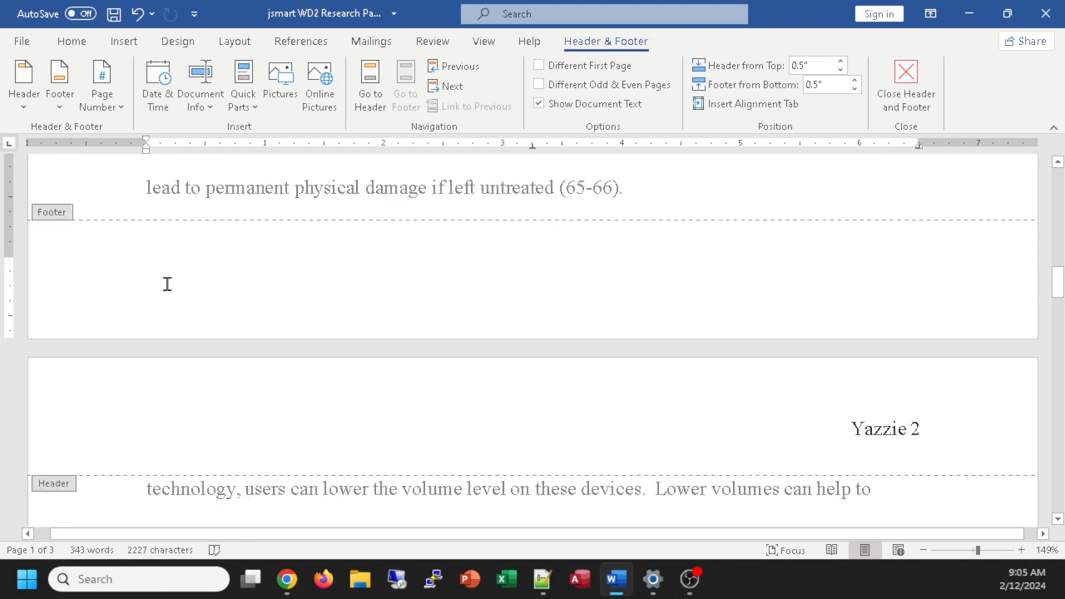
pyautogui.doubleClick(180, 272)
pyautogui.click(164, 268)
pyautogui.doubleClick(711, 200)
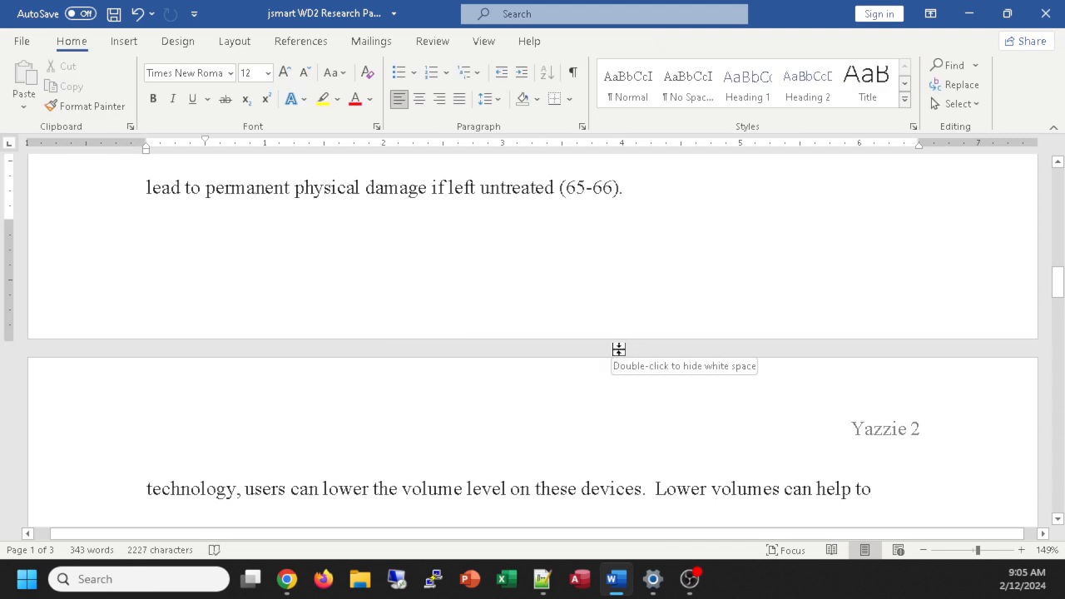
# Step: Hide the white space between the pages and show it again
pyautogui.doubleClick(616, 347)
pyautogui.moveTo(628, 203); pyautogui.dragTo(636, 188)
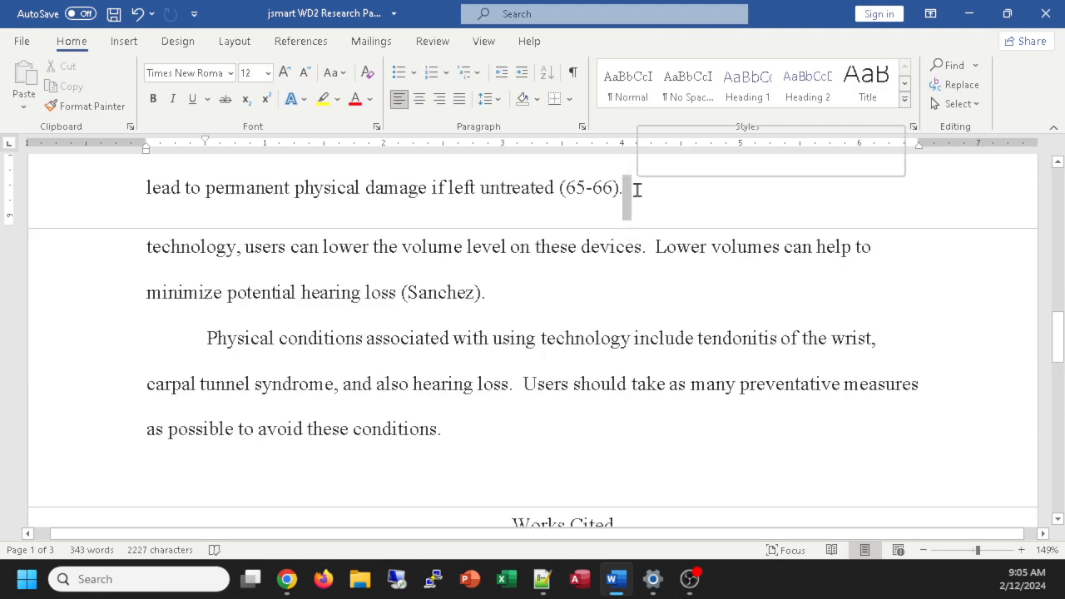
pyautogui.doubleClick(639, 230)
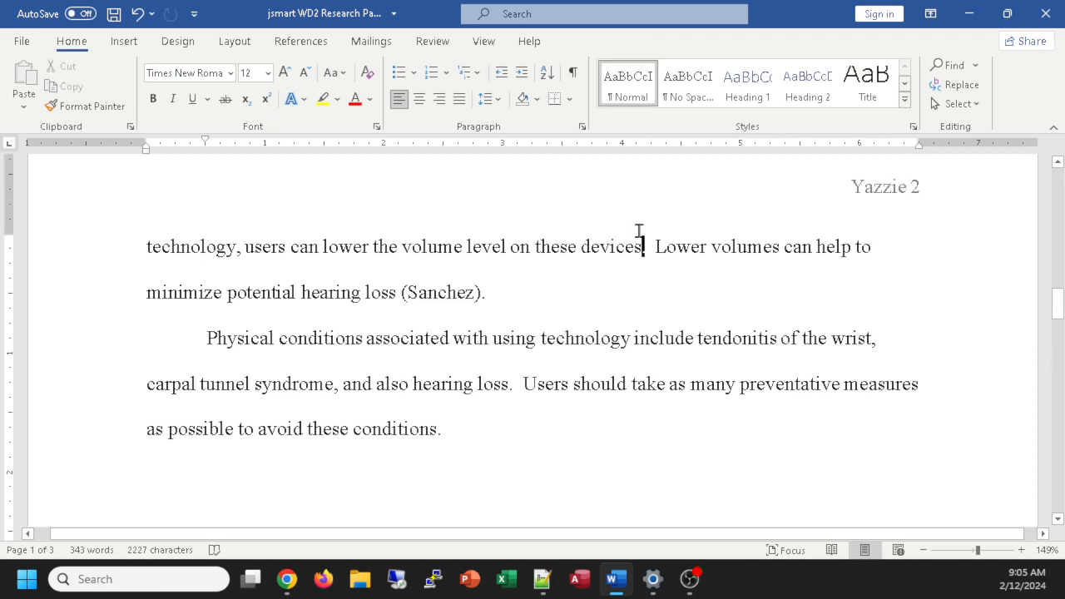
pyautogui.scroll(2, 697, 311)
pyautogui.scroll(2, 711, 397)
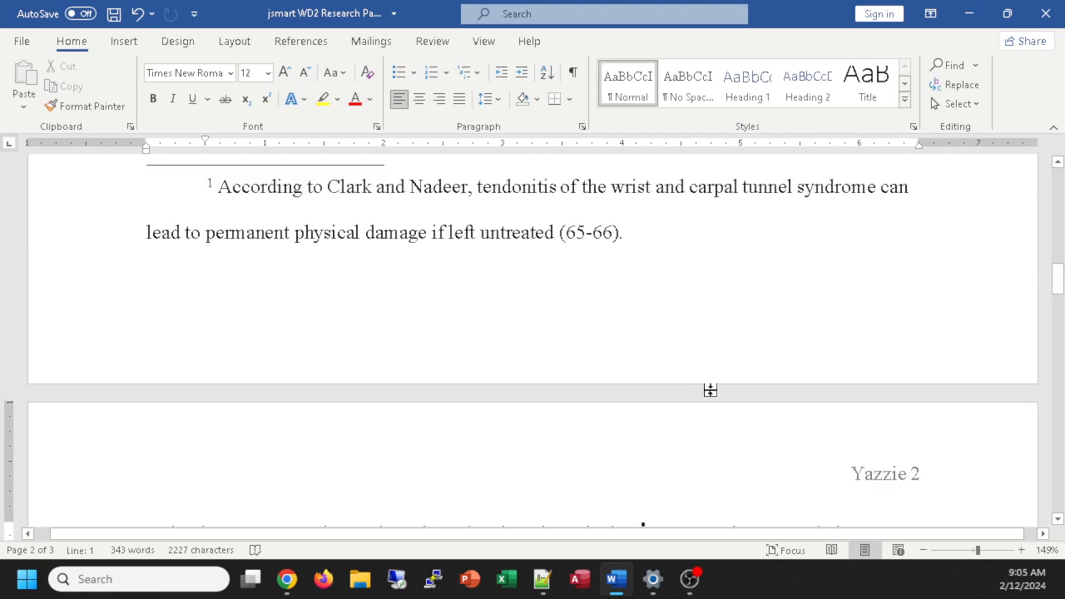
pyautogui.scroll(-1, 861, 474)
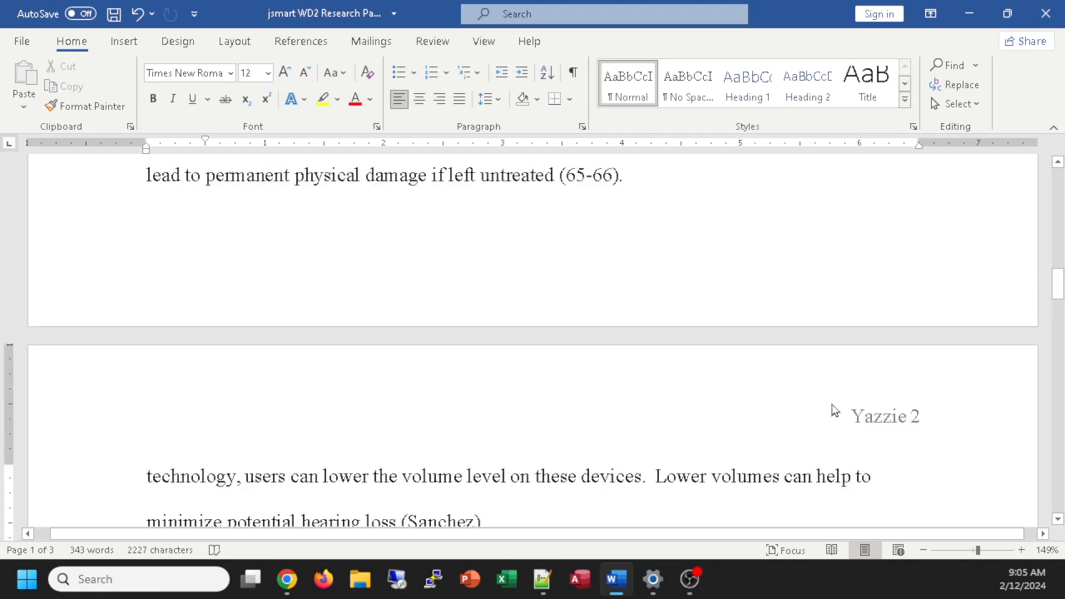
# Step: Enter "Cs101 sp2024" in the page footer and return to the body text
pyautogui.doubleClick(848, 415)
pyautogui.click(537, 255)
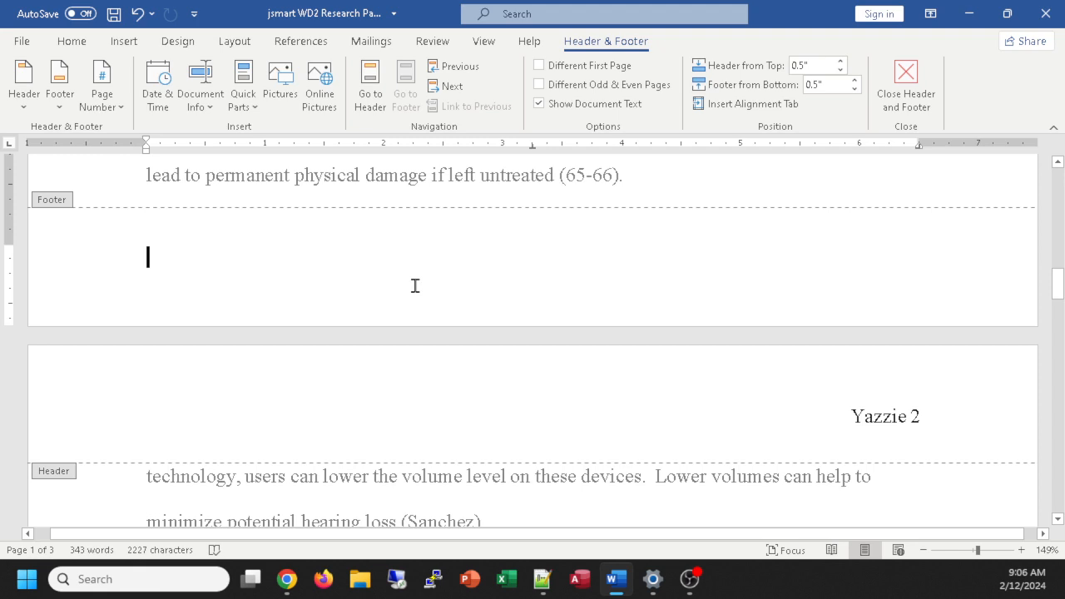
pyautogui.write('Cs101 ')
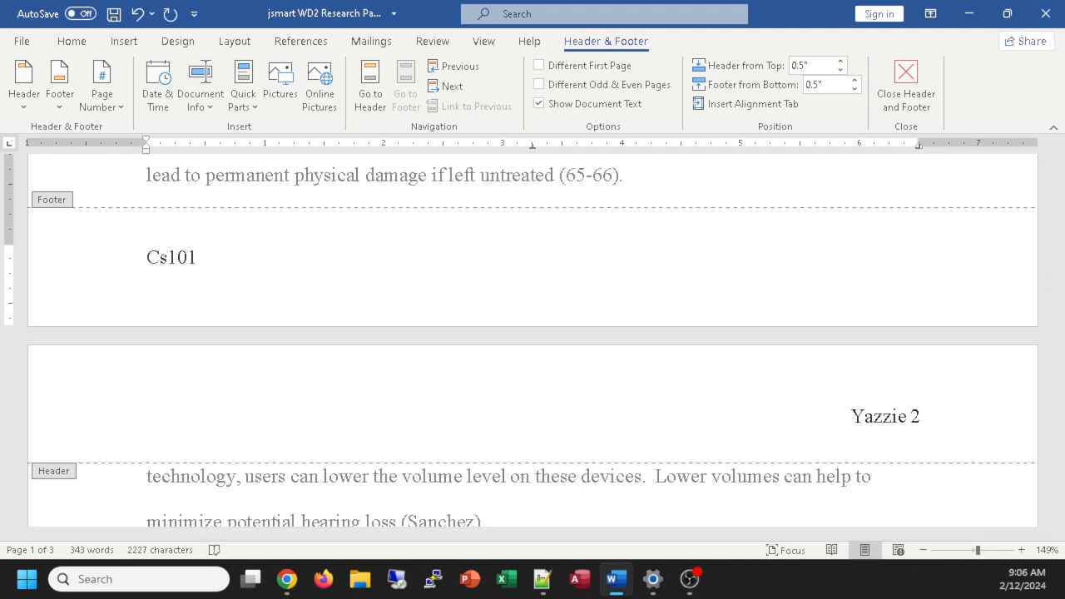
pyautogui.write('sp2024')
pyautogui.click(851, 416)
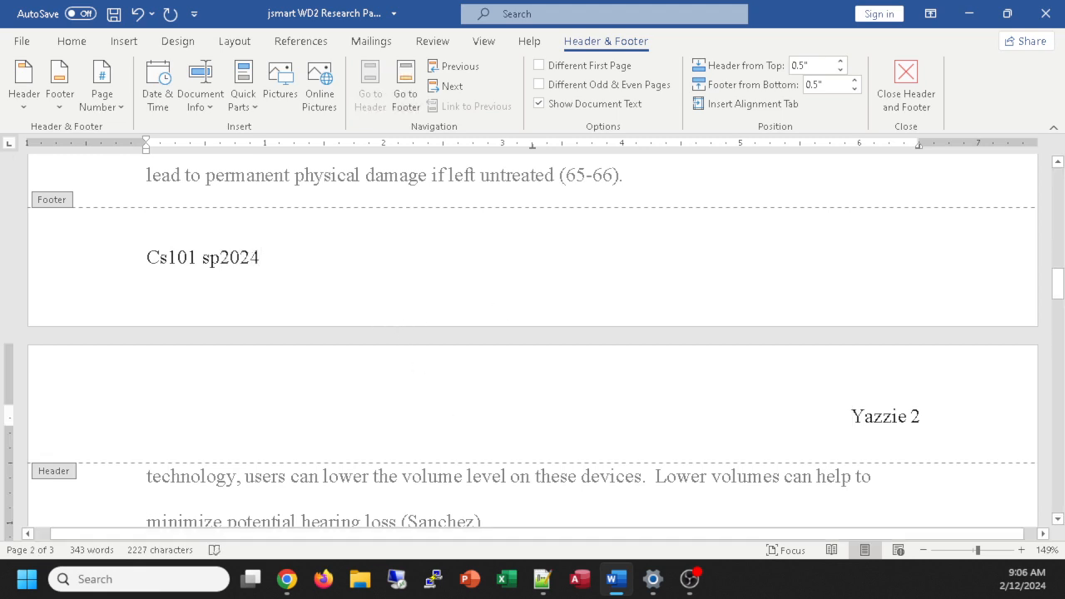
pyautogui.doubleClick(469, 175)
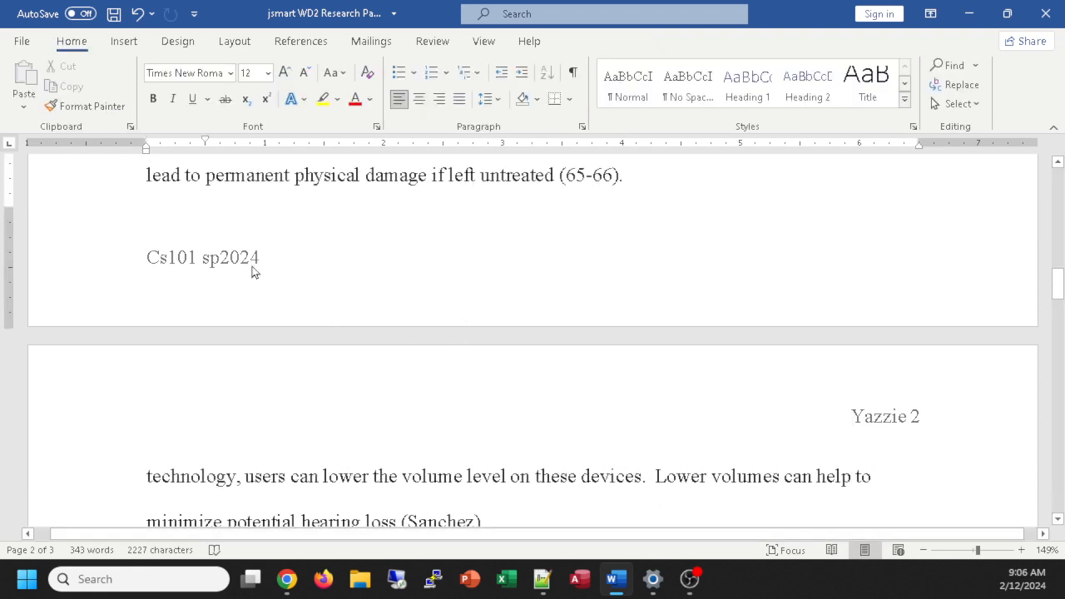
# Step: Look through pages 1 and 2 at a reduced zoom to check the footer and the page-number header
pyautogui.scroll(2, 522, 485)
pyautogui.scroll(-2, 521, 485)
pyautogui.scroll(15, 509, 497)
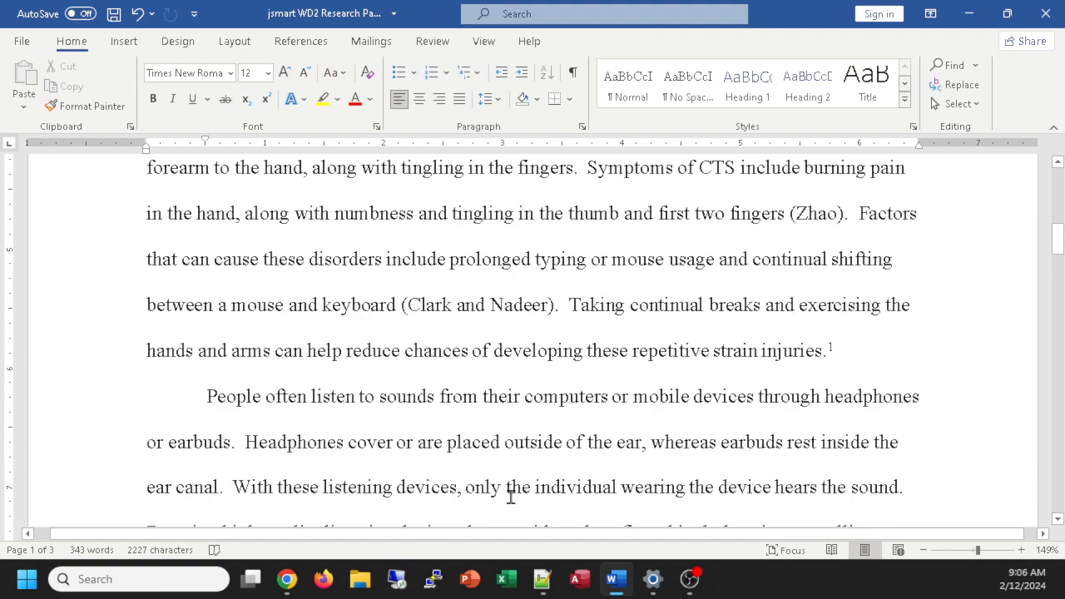
pyautogui.scroll(4, 507, 494)
pyautogui.scroll(-1, 574, 520)
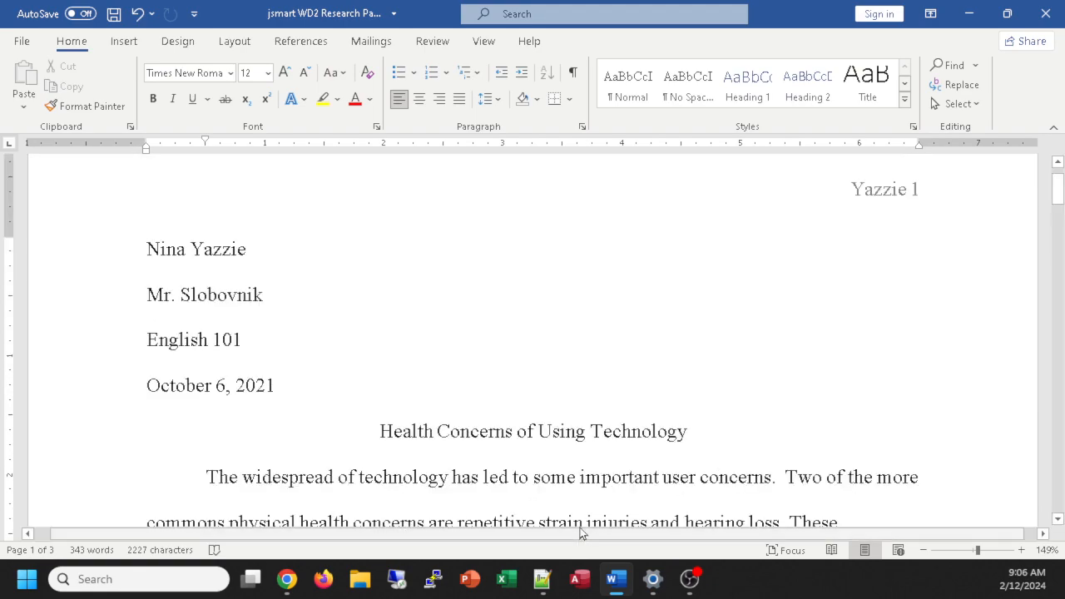
pyautogui.scroll(-5, 543, 404)
pyautogui.scroll(-15, 536, 411)
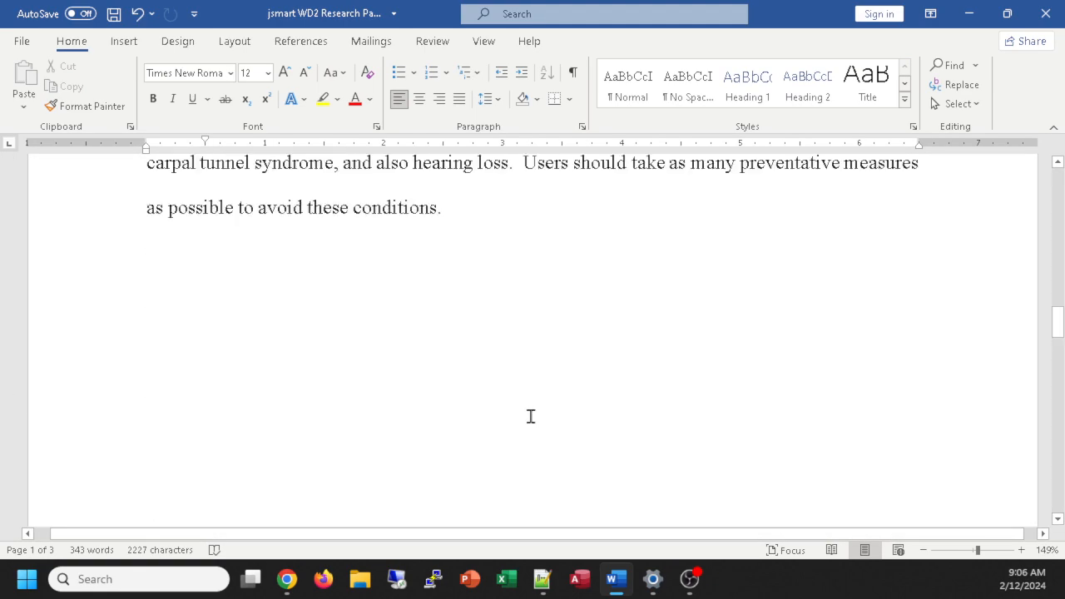
pyautogui.scroll(5, 529, 419)
pyautogui.keyDown('ctrl'); pyautogui.scroll(-4, 516, 426); pyautogui.keyUp('ctrl')
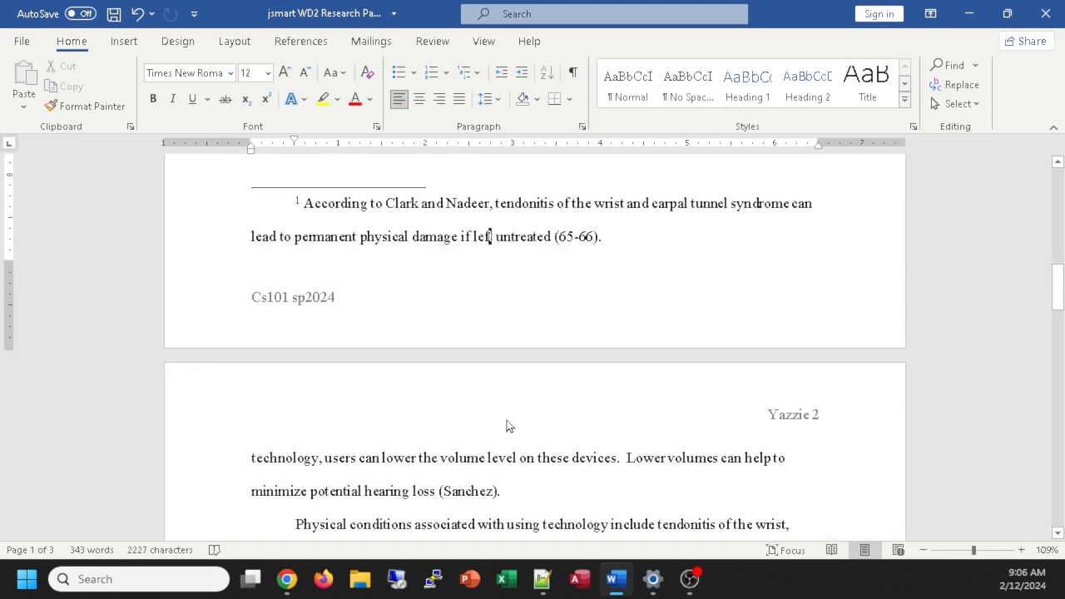
pyautogui.scroll(8, 508, 426)
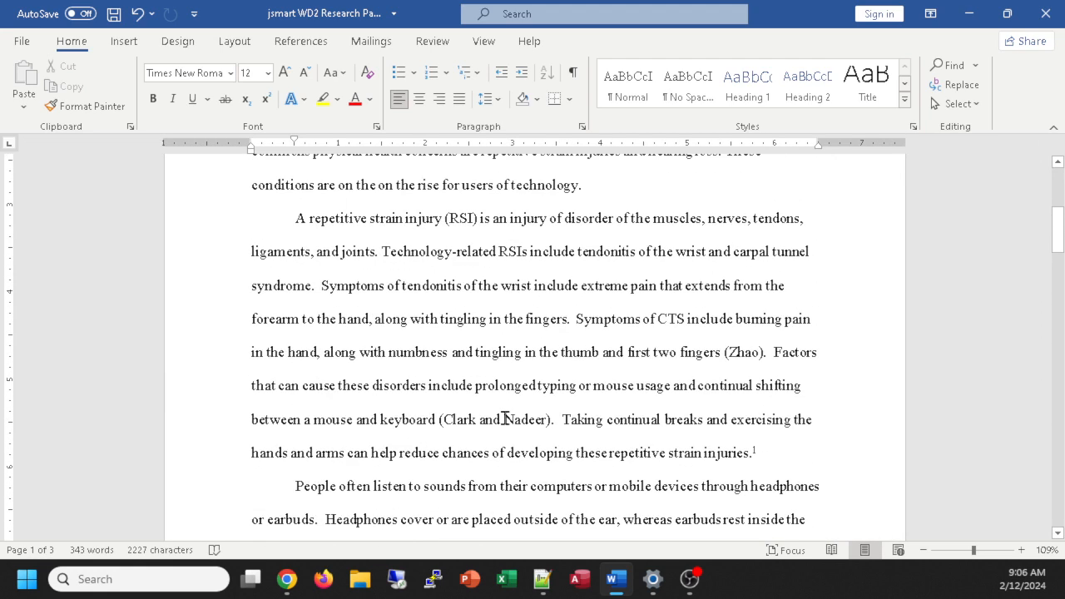
pyautogui.scroll(-4, 524, 422)
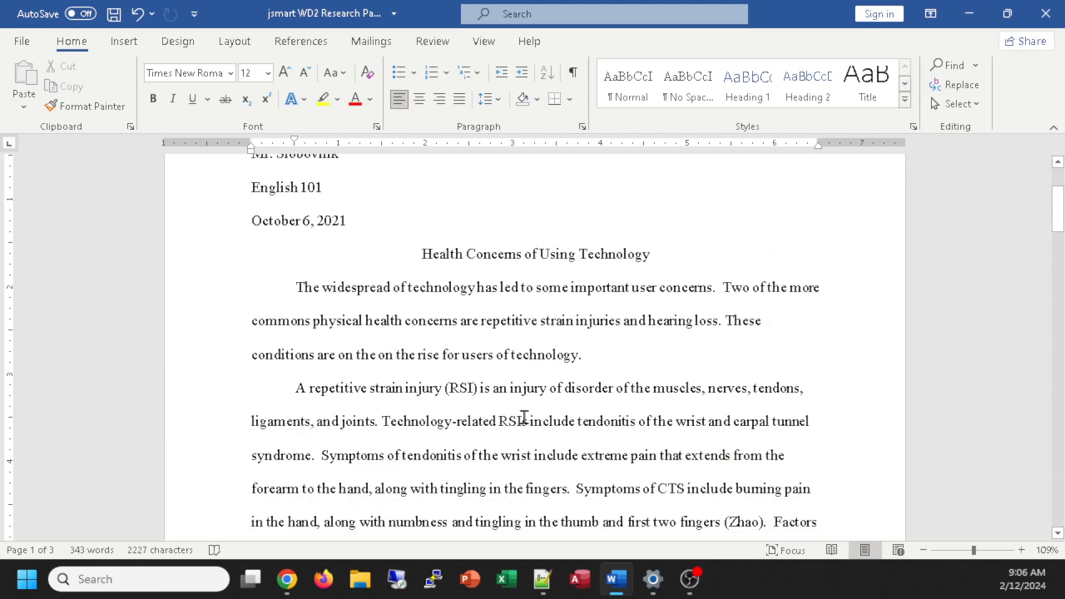
pyautogui.scroll(-9, 524, 422)
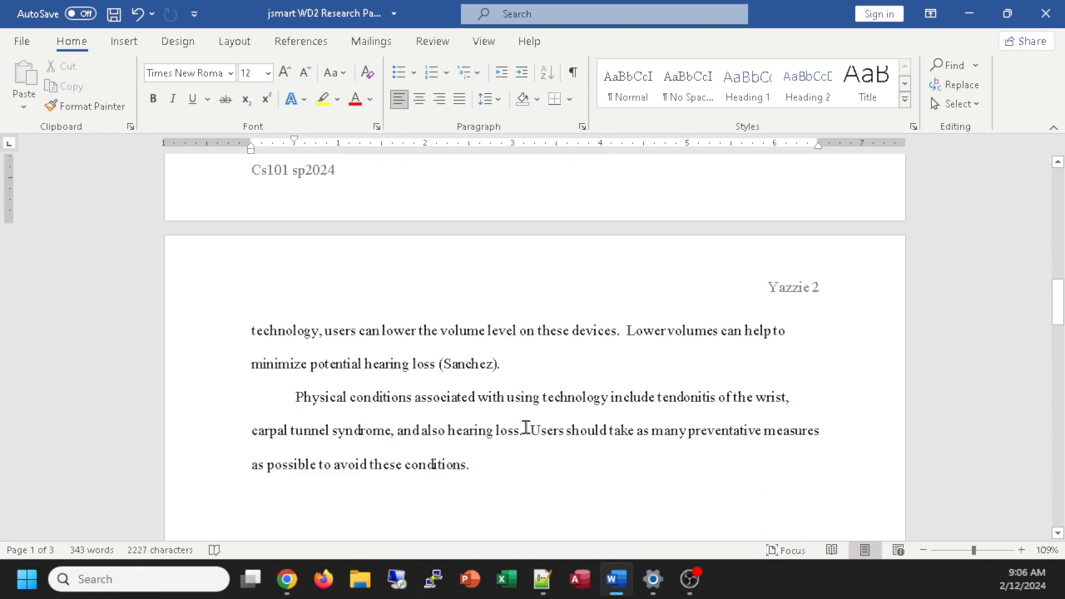
pyautogui.scroll(1, 524, 426)
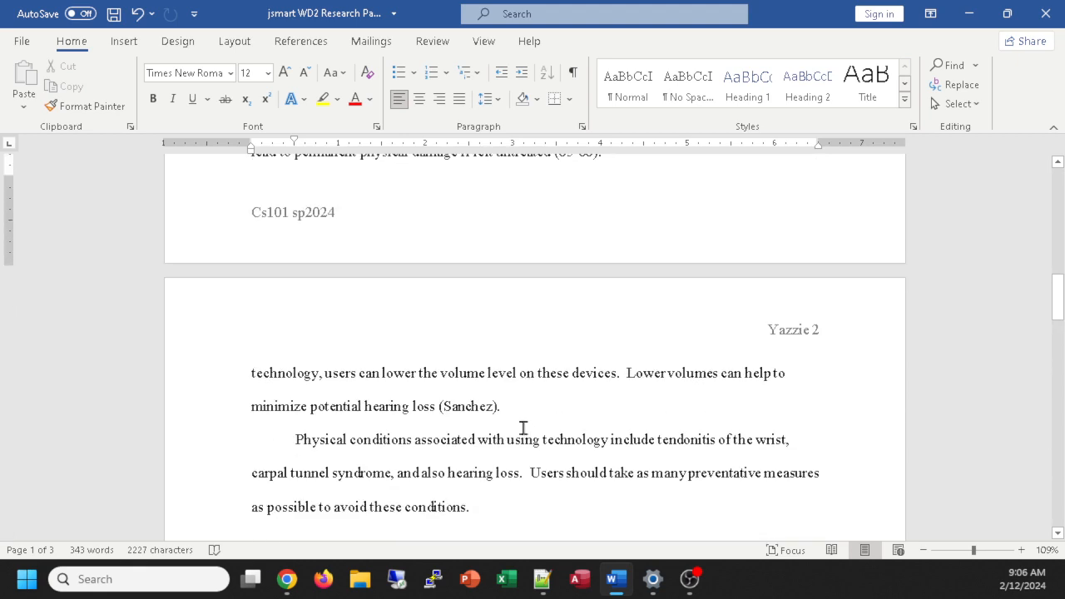
# Step: Insert an endnote after "hears the sound." in the headphones paragraph with the text "This is an experimental endnote"
pyautogui.click(301, 41)
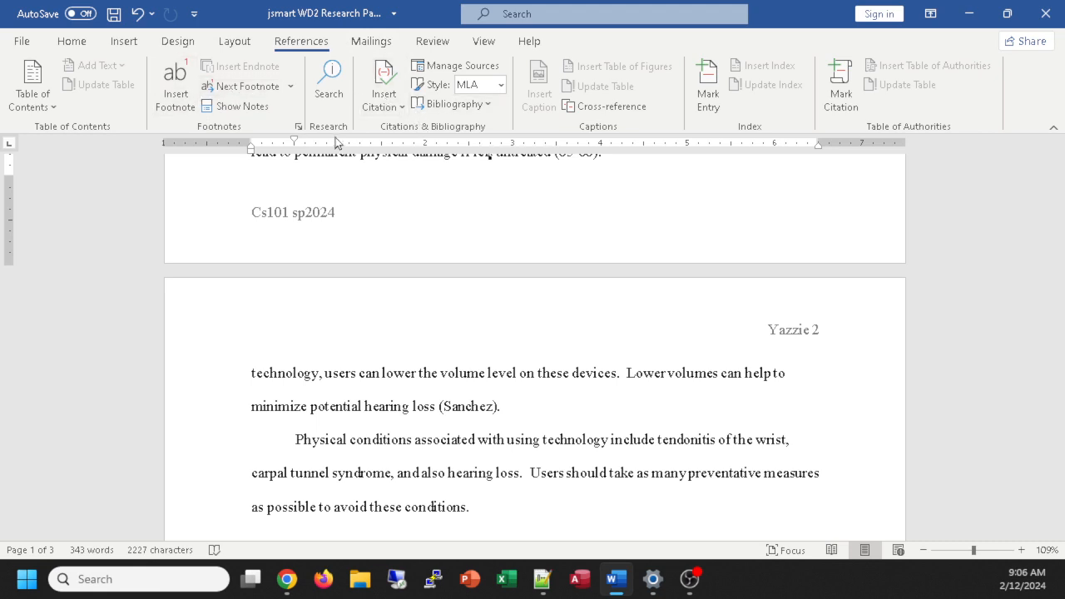
pyautogui.click(381, 372)
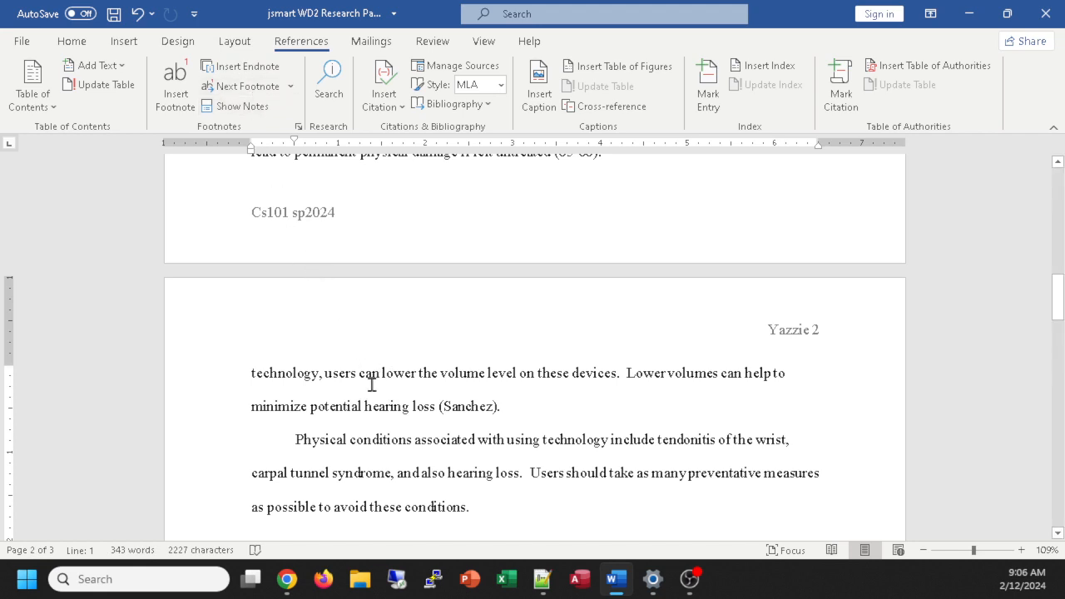
pyautogui.scroll(-3, 474, 405)
pyautogui.scroll(4, 474, 405)
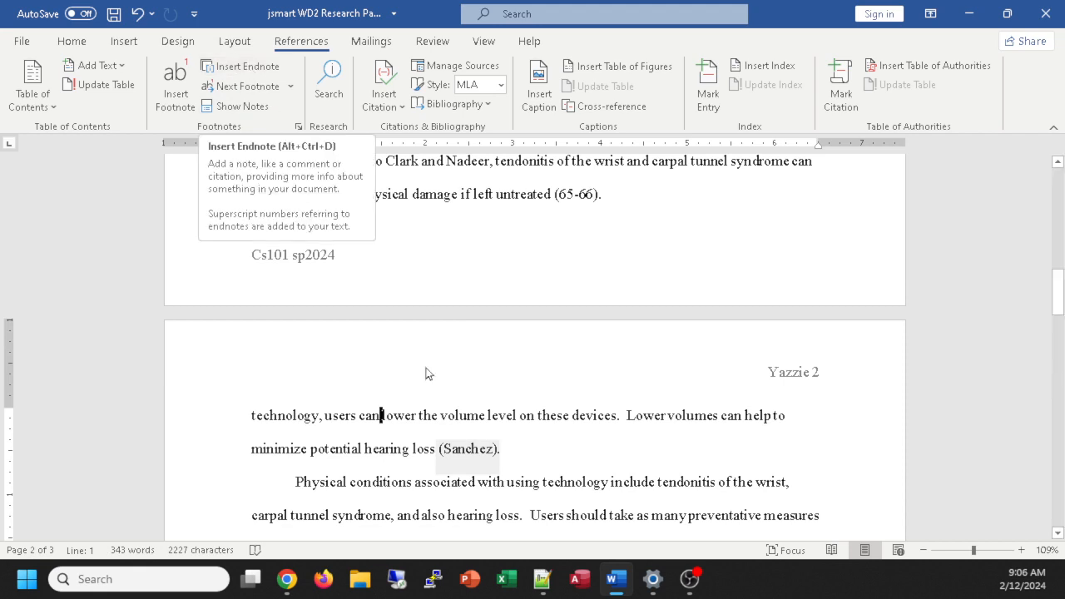
pyautogui.scroll(1, 541, 447)
pyautogui.scroll(-2, 549, 440)
pyautogui.scroll(3, 541, 430)
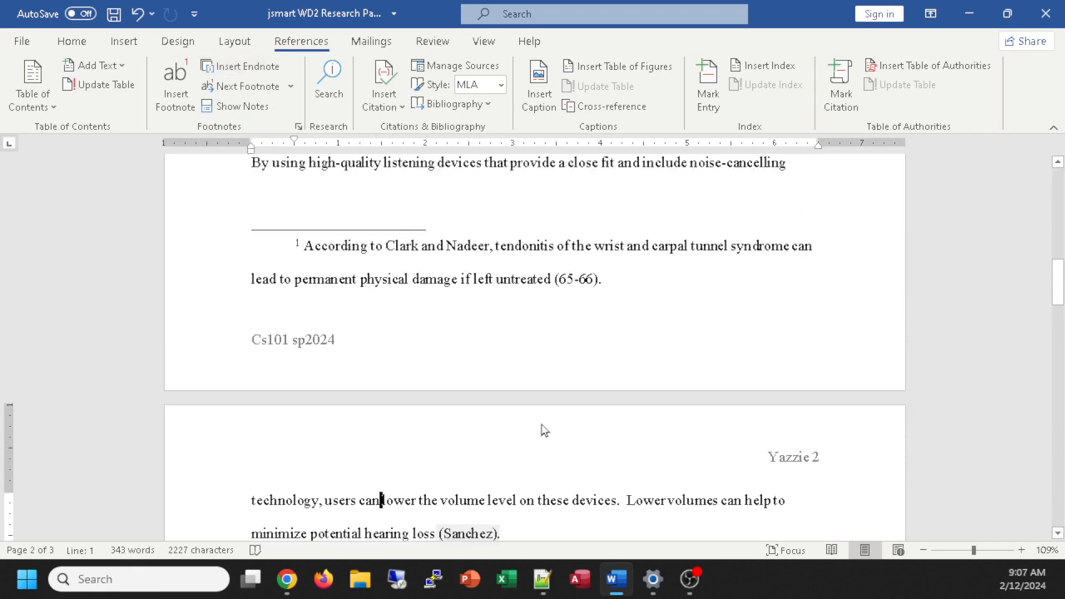
pyautogui.scroll(3, 549, 425)
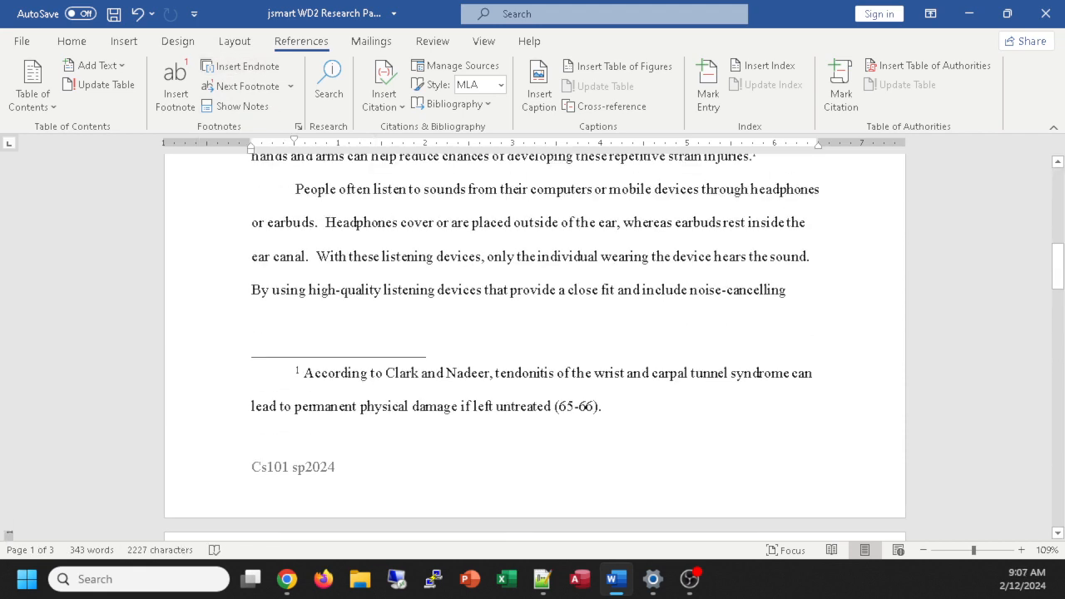
pyautogui.click(820, 254)
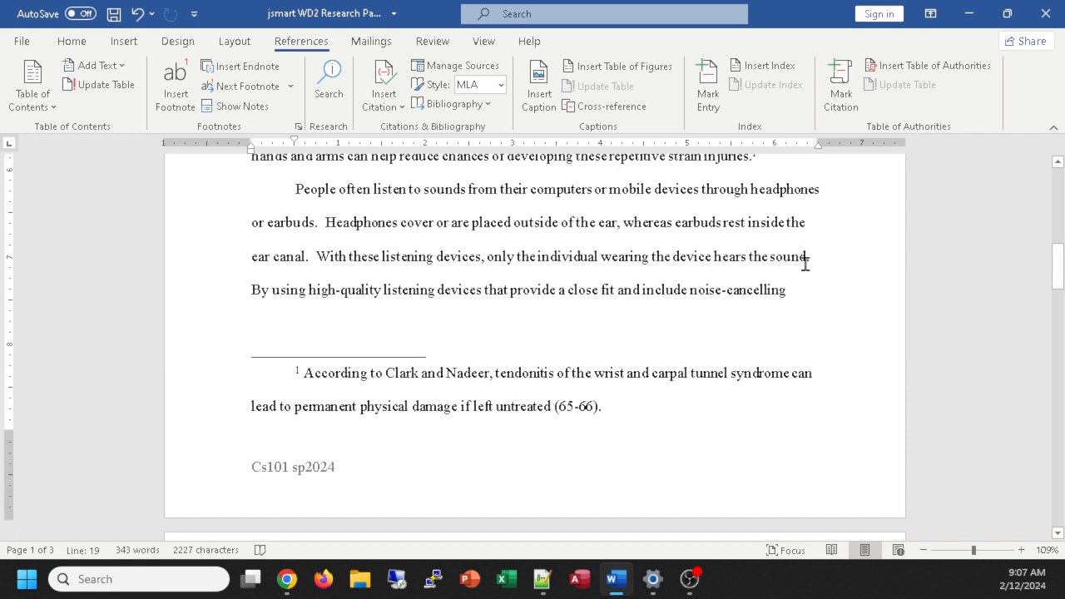
pyautogui.click(250, 67)
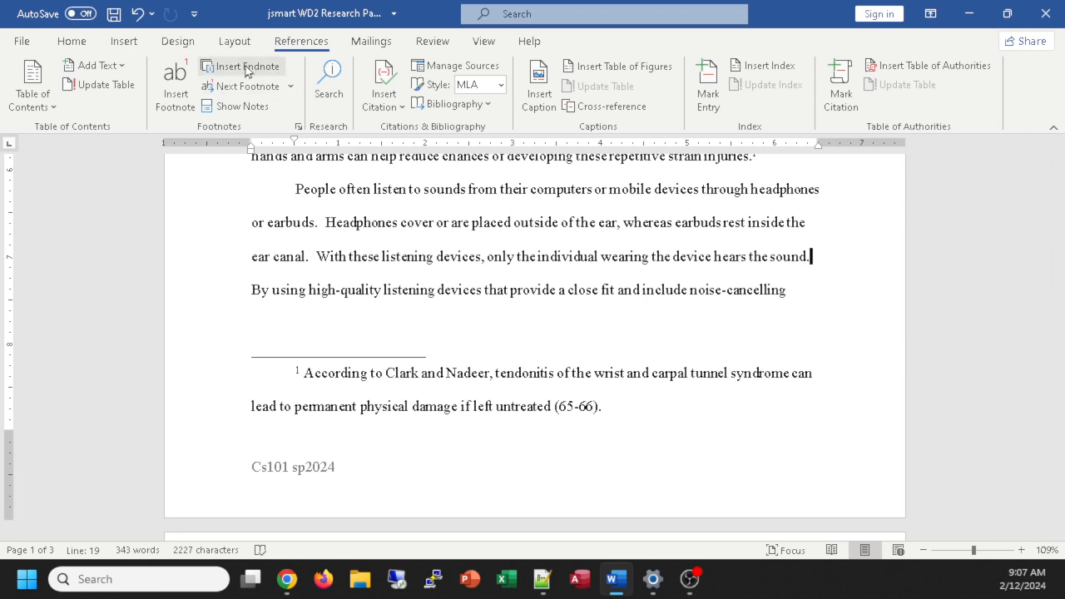
pyautogui.write('T')
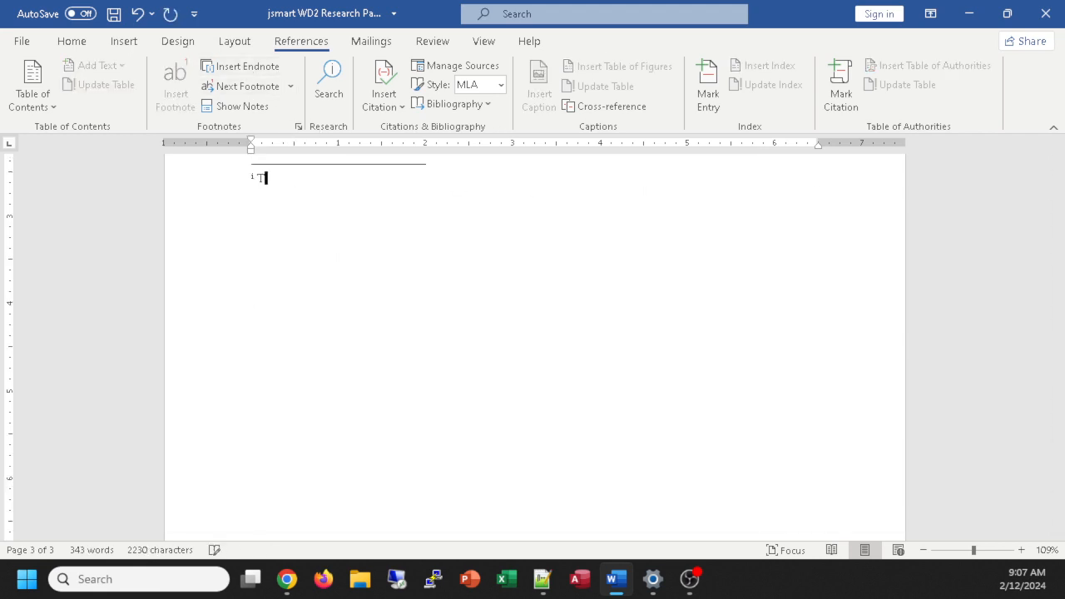
pyautogui.write('his is an experimental endnote')
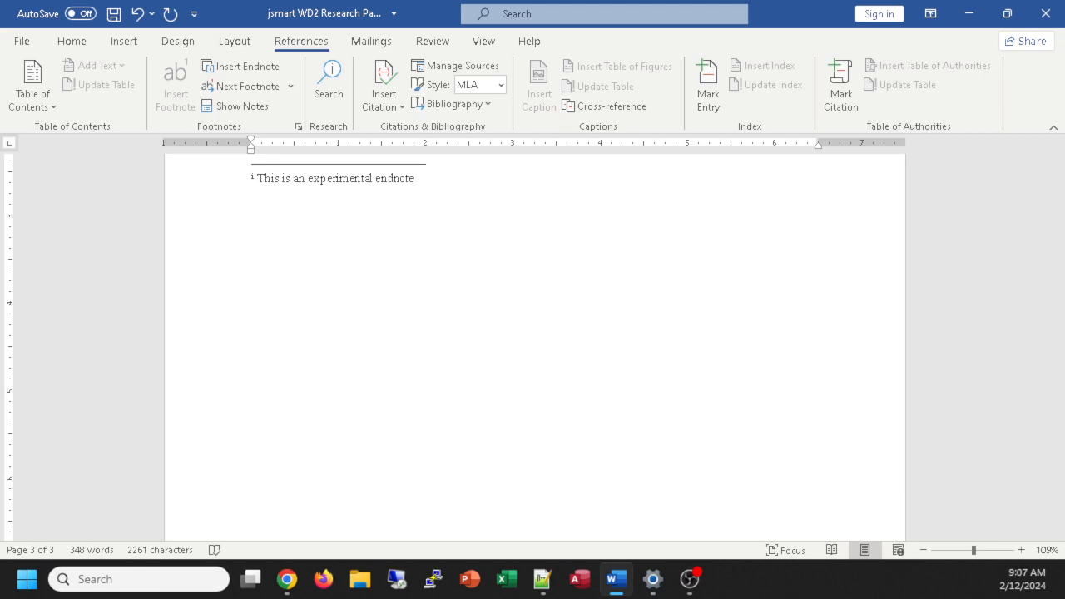
pyautogui.scroll(3, 679, 406)
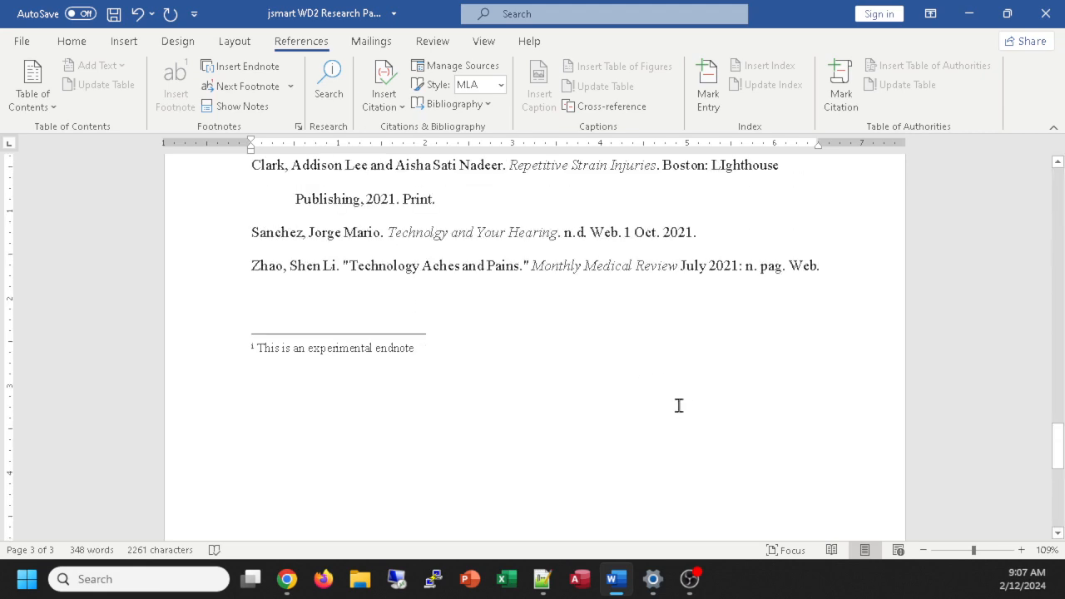
pyautogui.scroll(2, 478, 368)
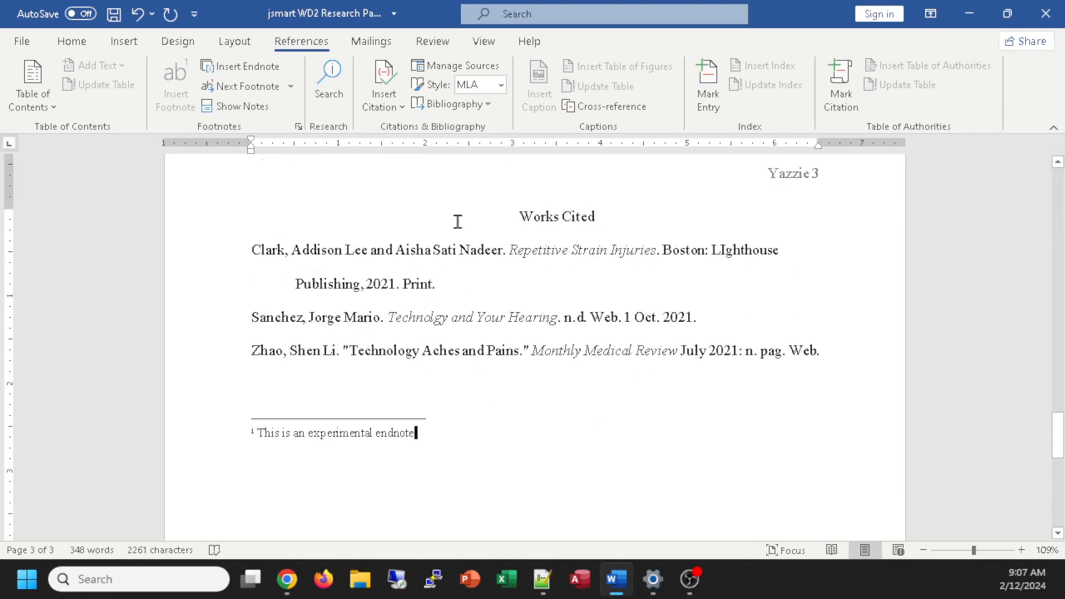
pyautogui.scroll(2, 568, 511)
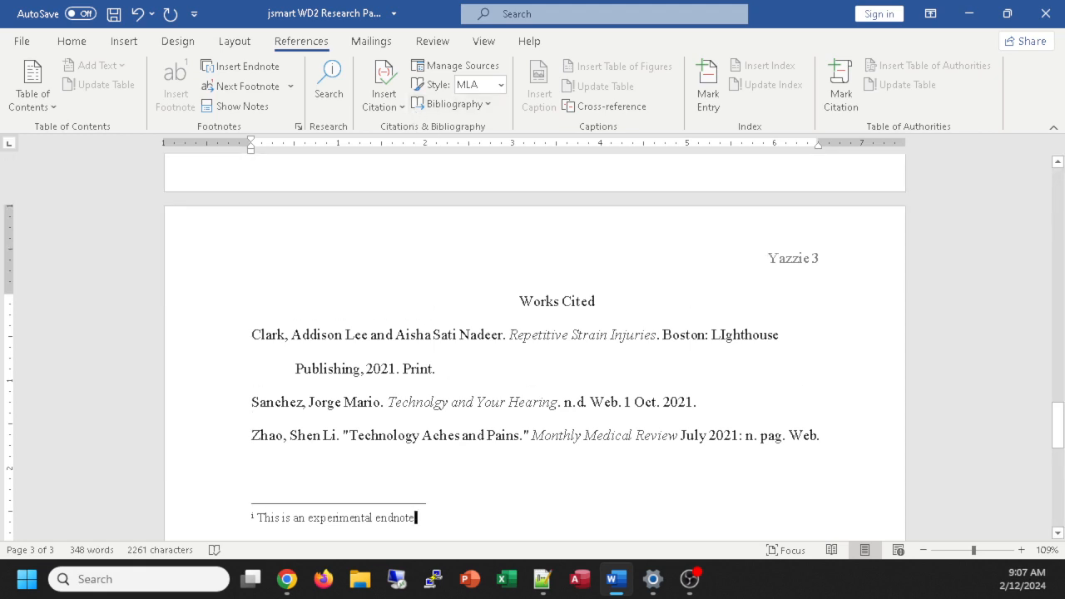
# Step: Place the cursor in the heading block on page 1 and save the document
pyautogui.scroll(1, 531, 391)
pyautogui.scroll(-2, 503, 396)
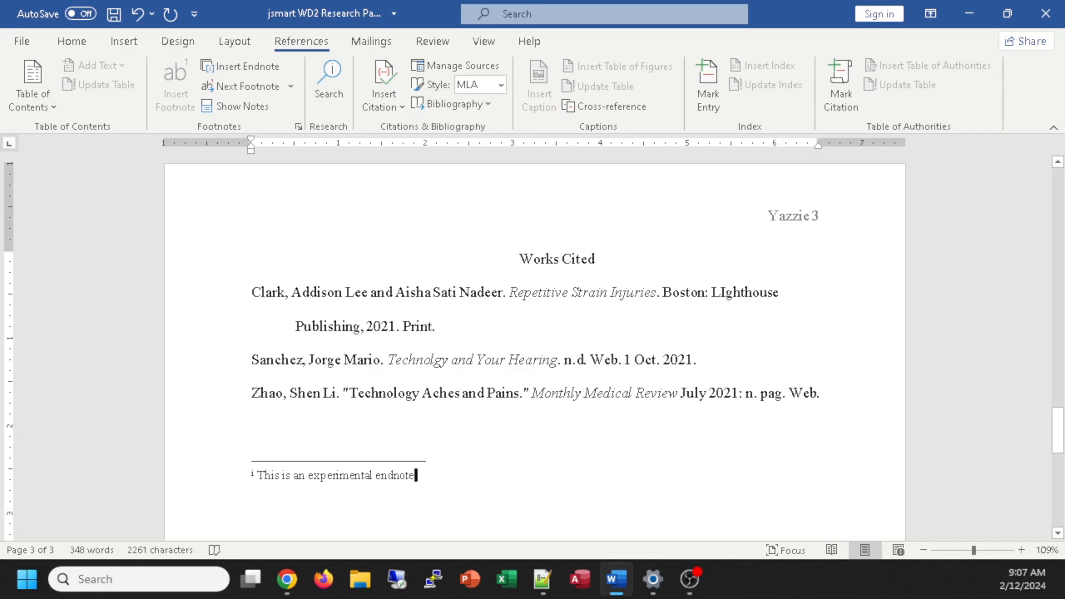
pyautogui.scroll(20, 535, 480)
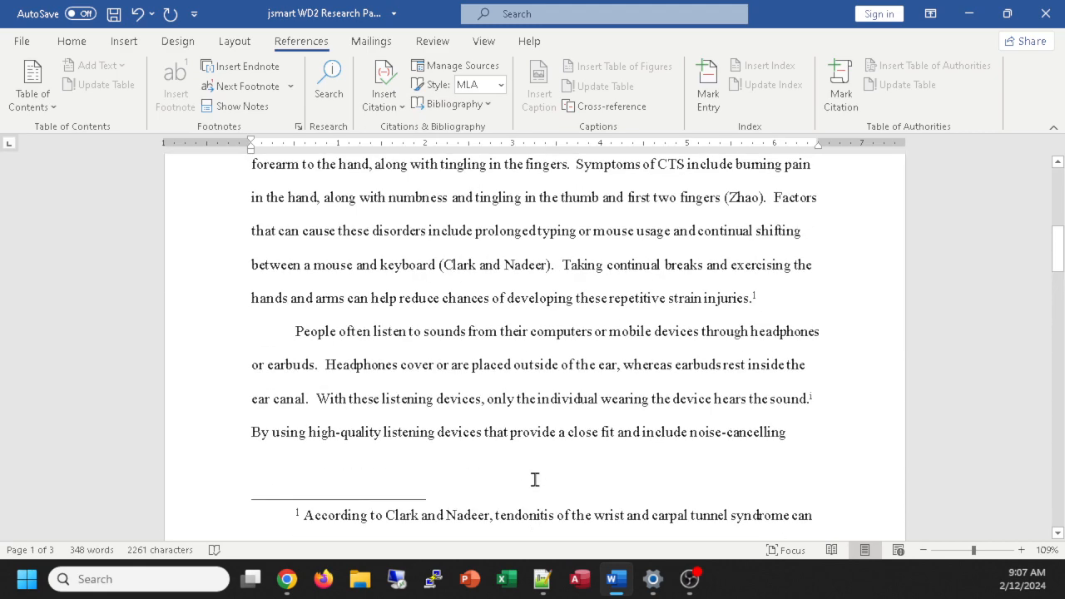
pyautogui.scroll(5, 535, 480)
pyautogui.scroll(5, 535, 480)
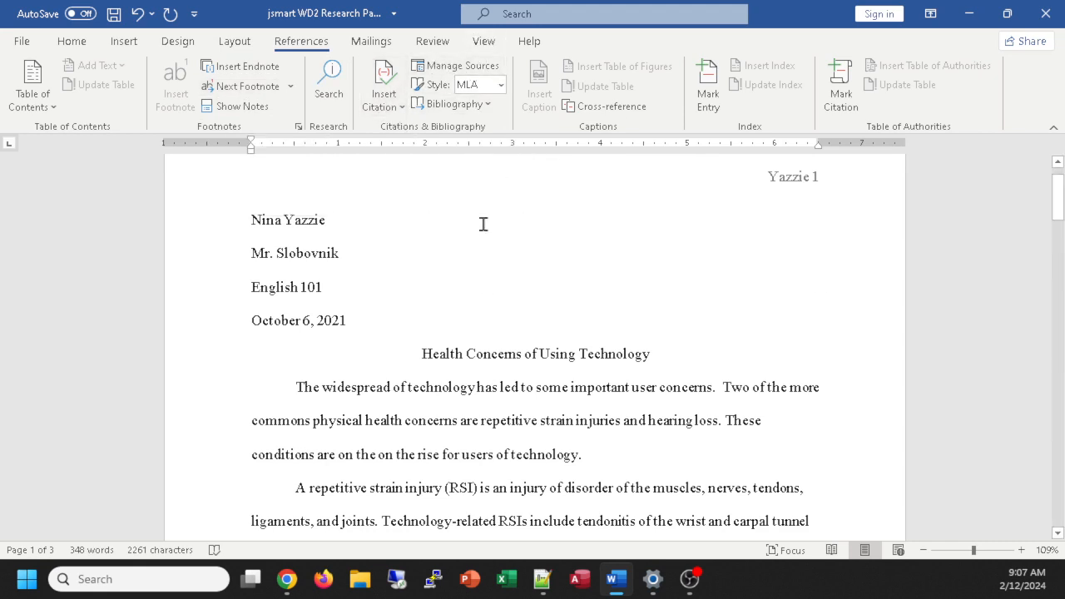
pyautogui.click(892, 262)
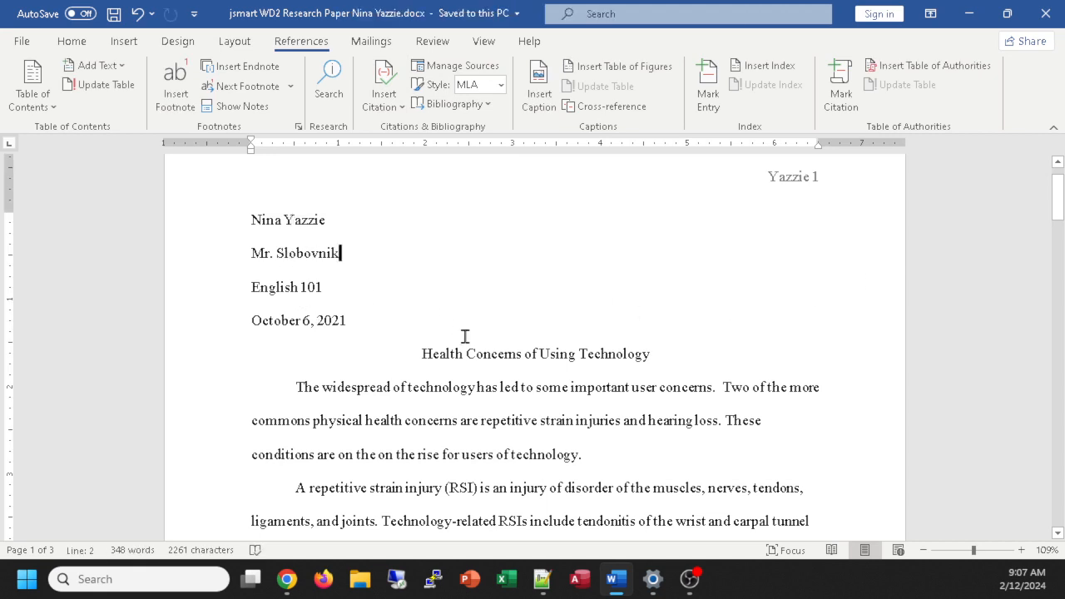
# Step: Look through all three pages, checking the body paragraphs, footnote, footers, page-number headers, Works Cited entries and endnote
pyautogui.scroll(-5, 468, 345)
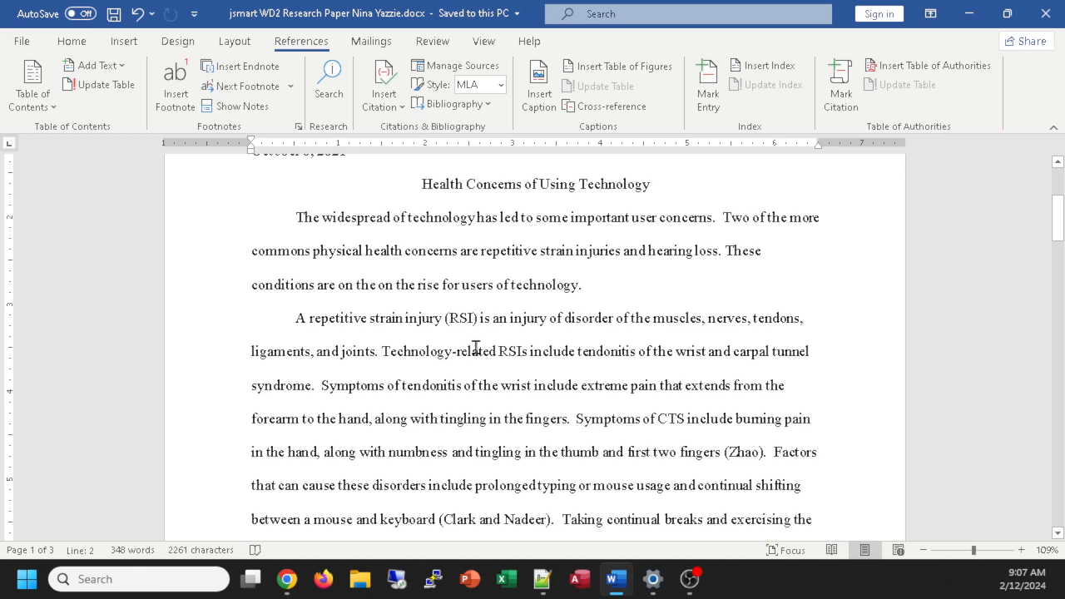
pyautogui.scroll(-1, 468, 316)
pyautogui.scroll(-1, 469, 317)
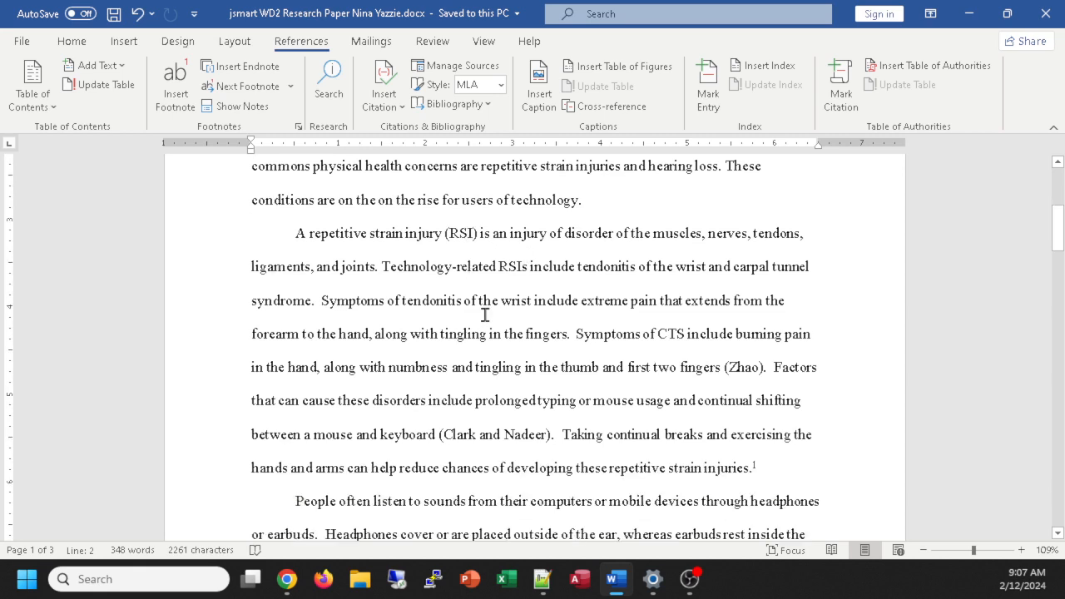
pyautogui.scroll(-5, 743, 368)
pyautogui.scroll(-5, 744, 364)
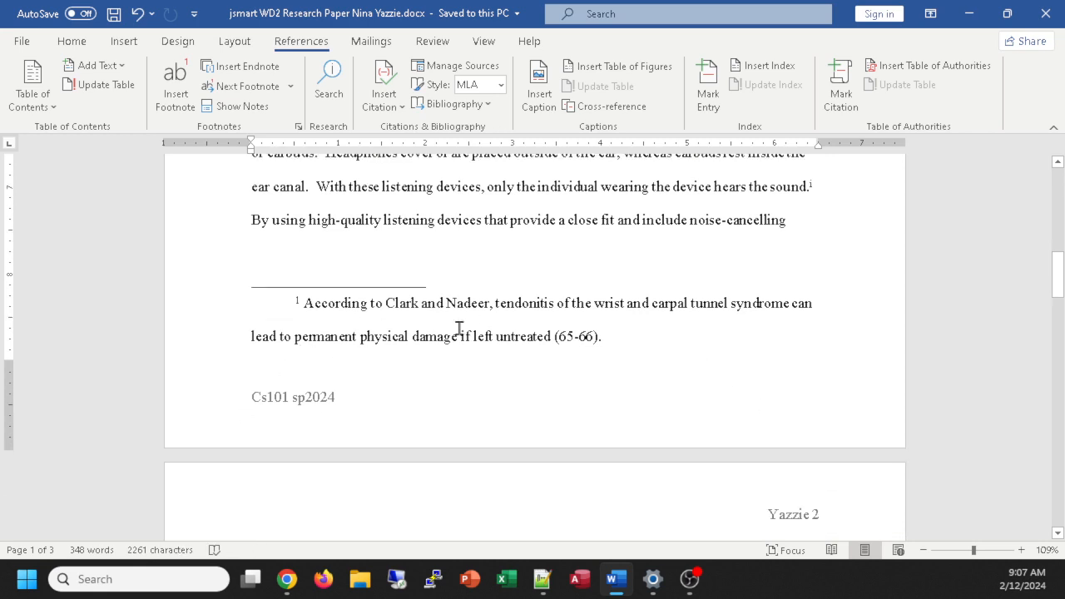
pyautogui.scroll(-5, 465, 326)
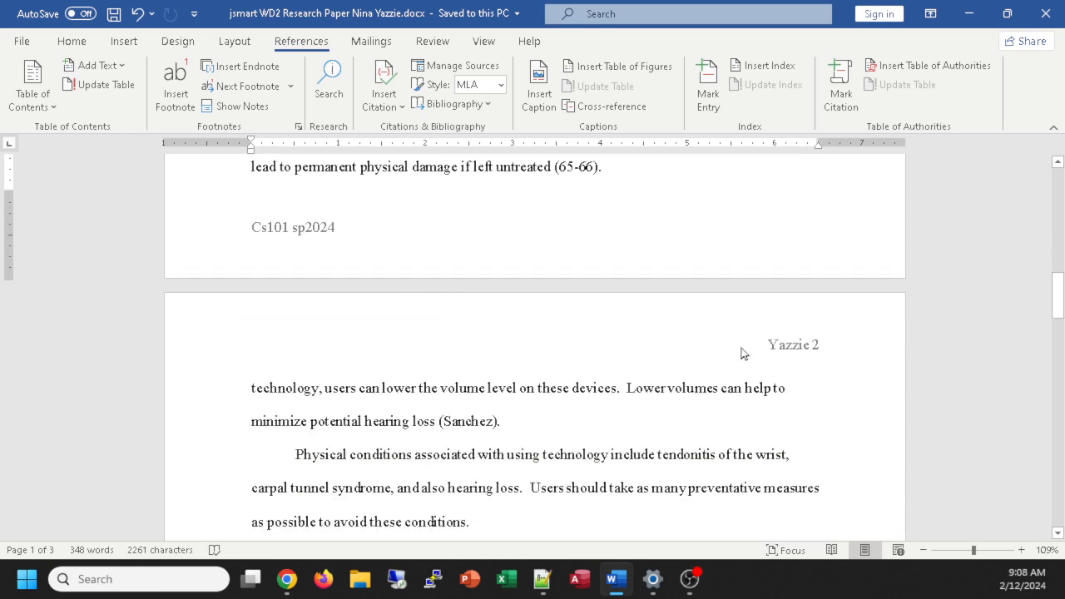
pyautogui.scroll(-2, 555, 418)
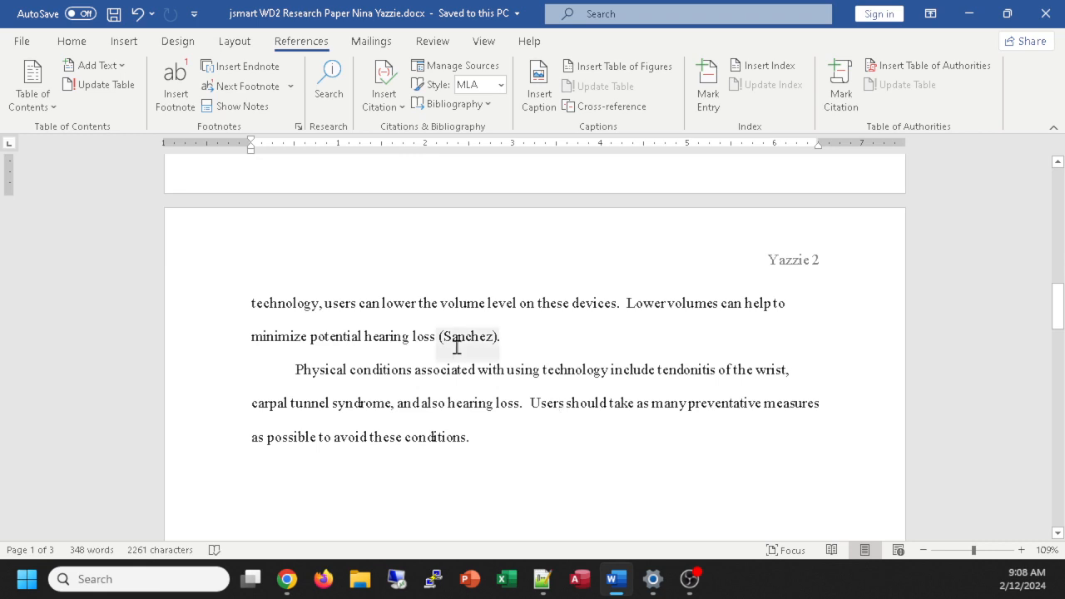
pyautogui.scroll(-8, 537, 387)
pyautogui.scroll(-6, 538, 389)
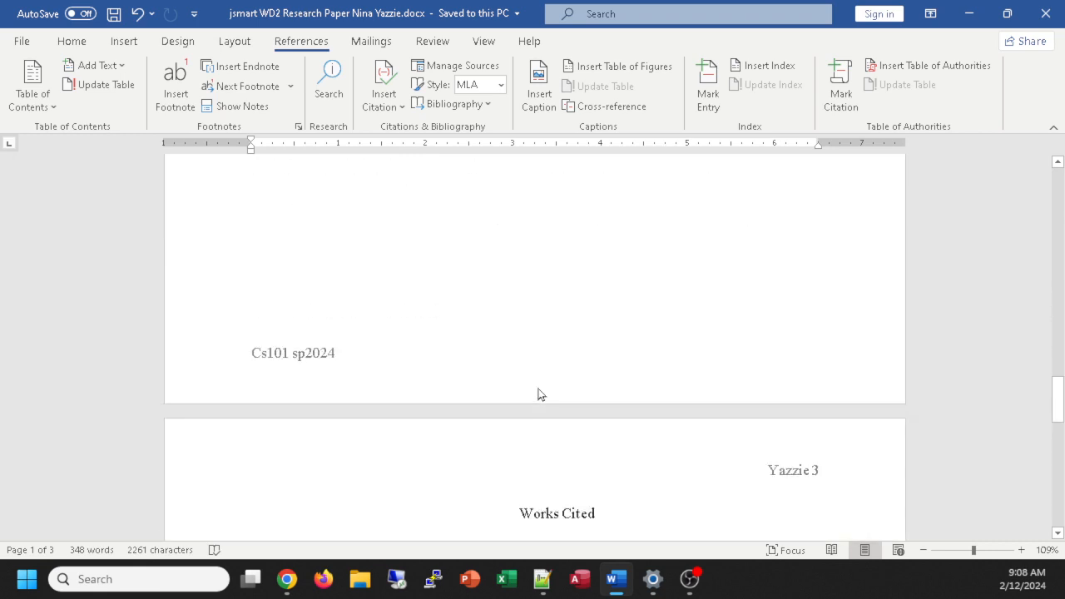
pyautogui.scroll(6, 535, 373)
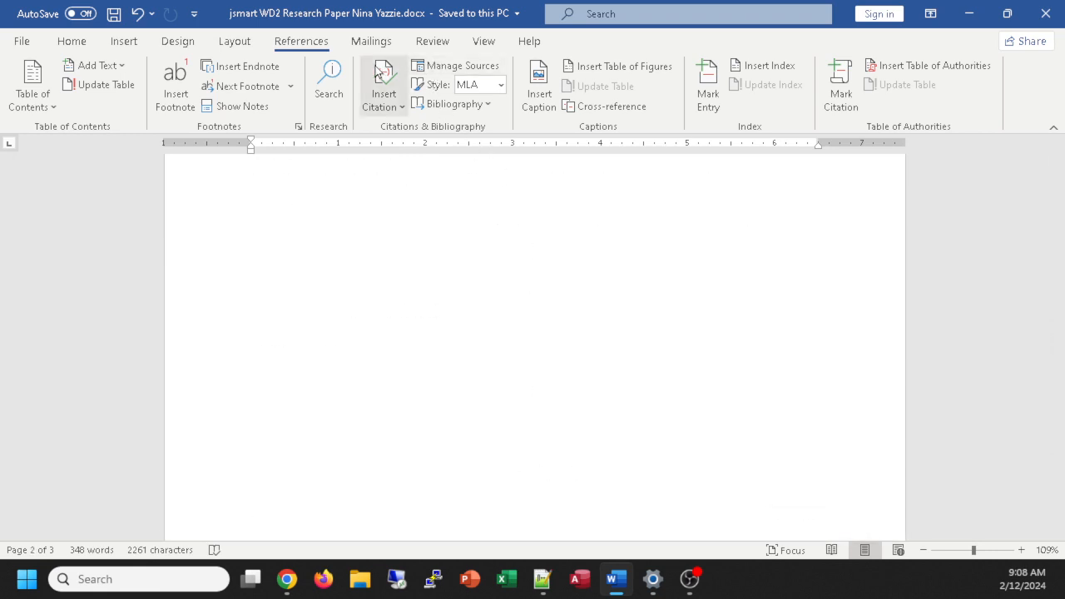
pyautogui.scroll(-5, 469, 394)
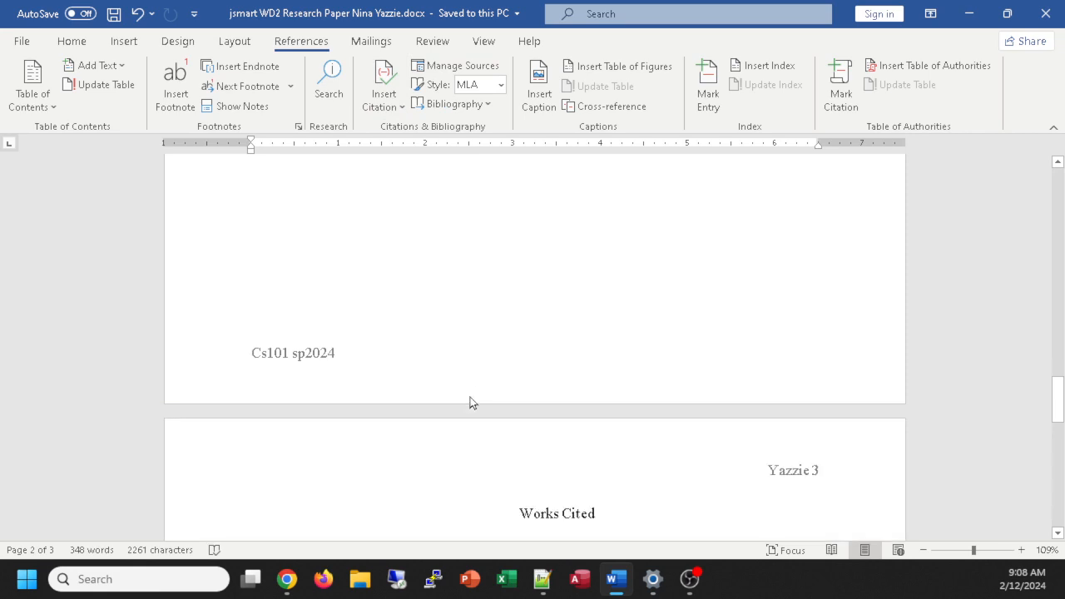
pyautogui.scroll(-3, 469, 403)
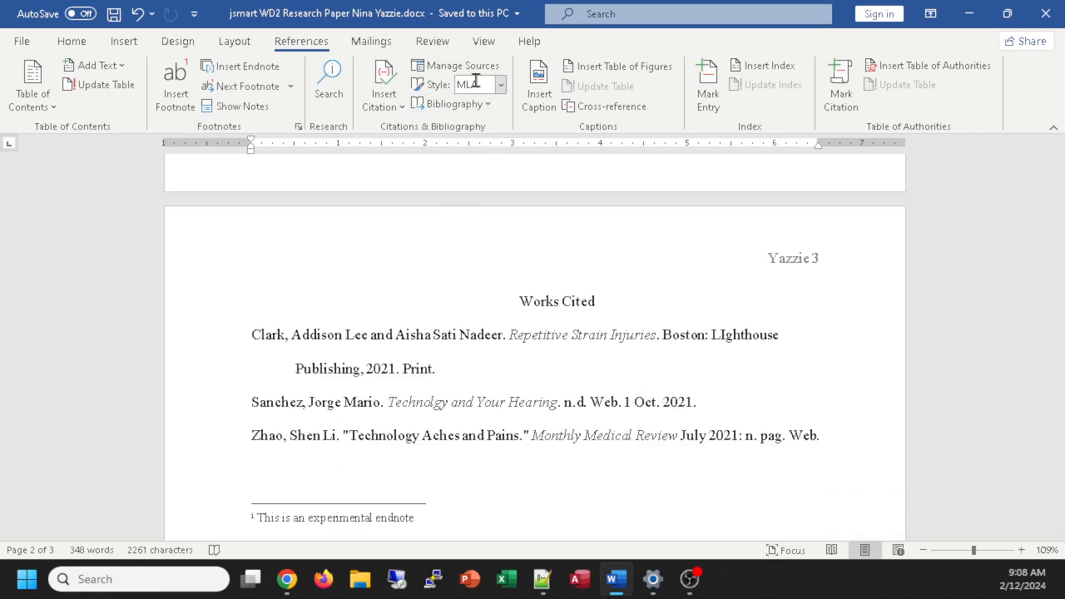
pyautogui.click(484, 336)
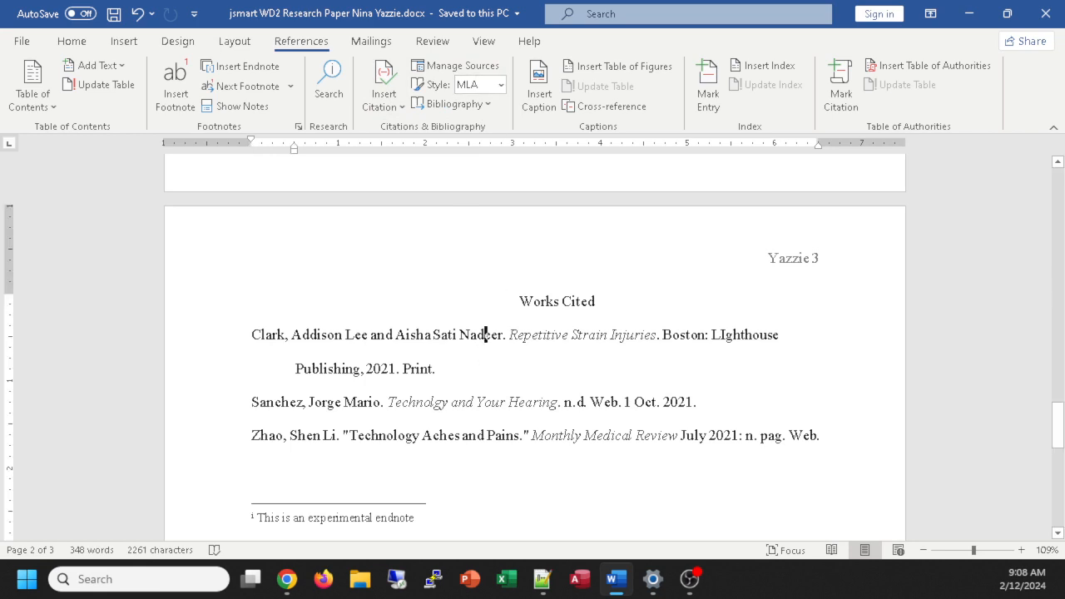
pyautogui.click(423, 342)
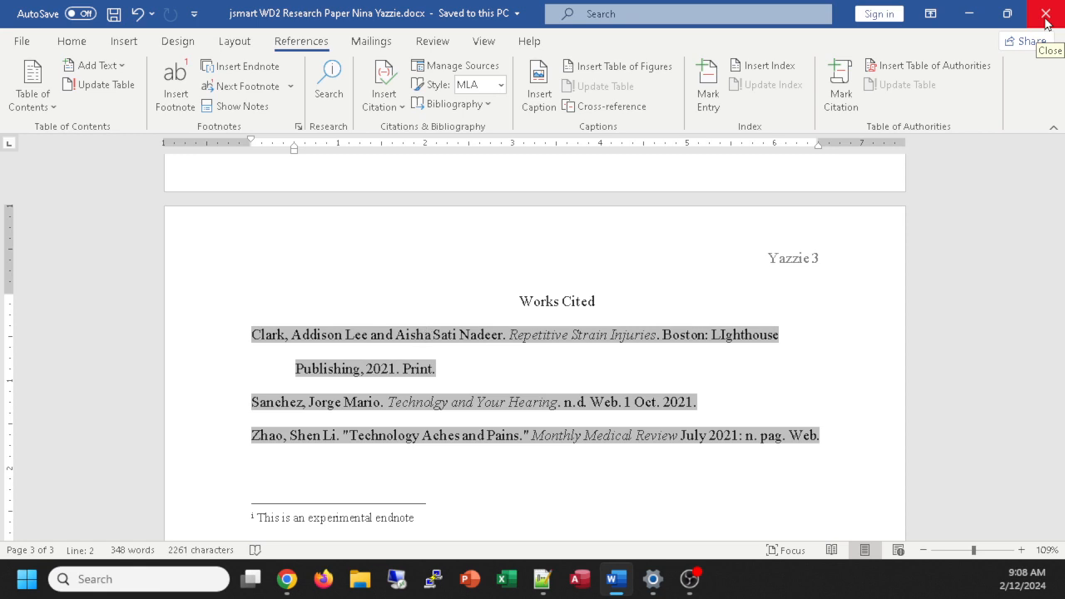
# Step: Return to page 1 and examine its heading block, title and opening paragraph at 149% zoom
pyautogui.hotkey('alt', 'Tab')
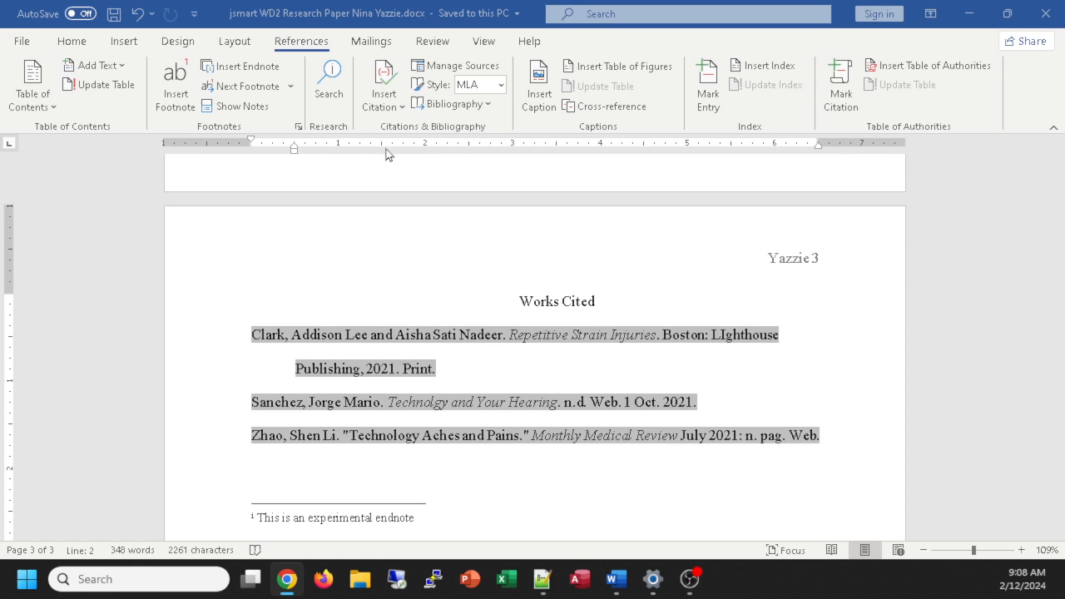
pyautogui.scroll(3, 564, 364)
pyautogui.scroll(15, 564, 365)
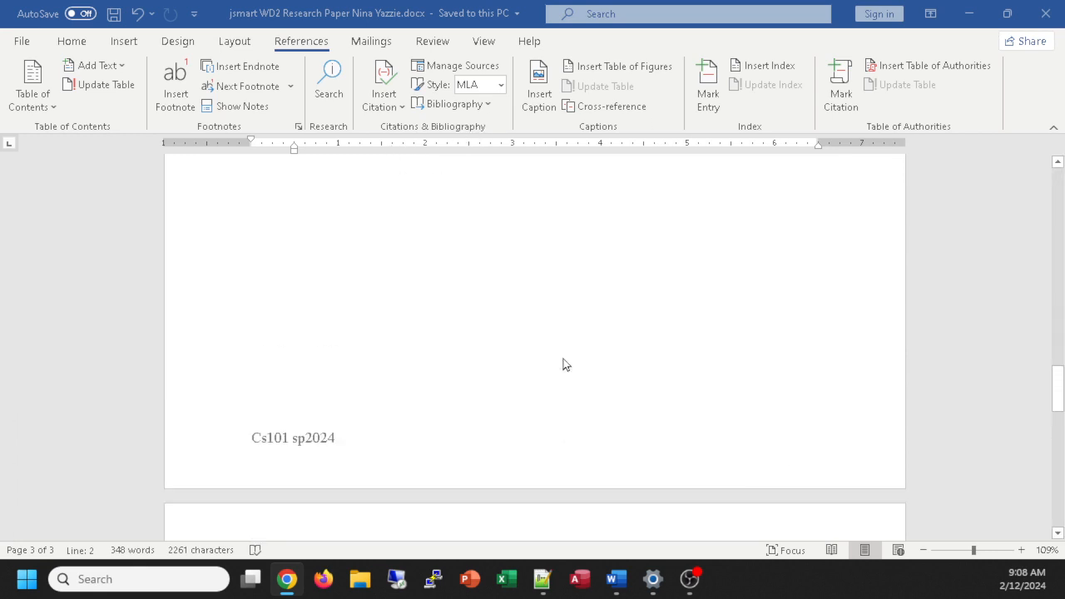
pyautogui.scroll(12, 564, 364)
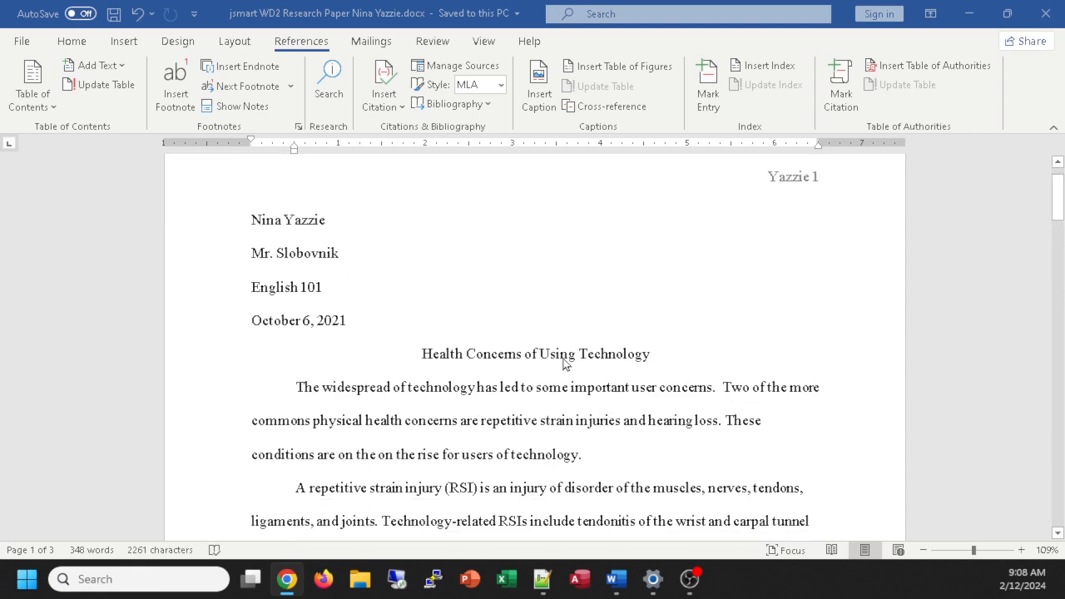
pyautogui.scroll(1, 564, 364)
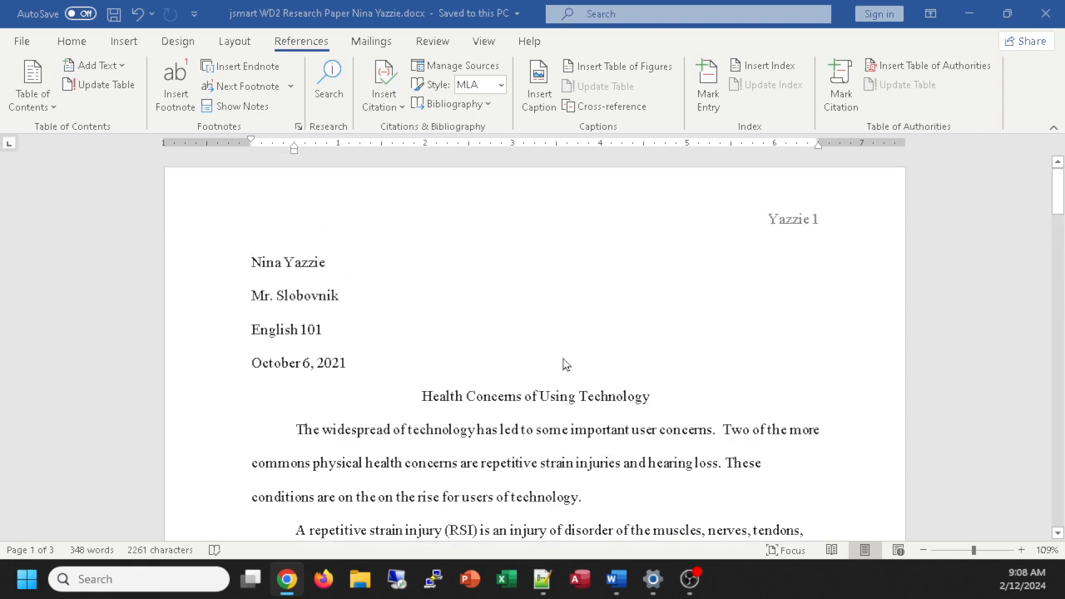
pyautogui.keyDown('ctrl'); pyautogui.scroll(4, 564, 365); pyautogui.keyUp('ctrl')
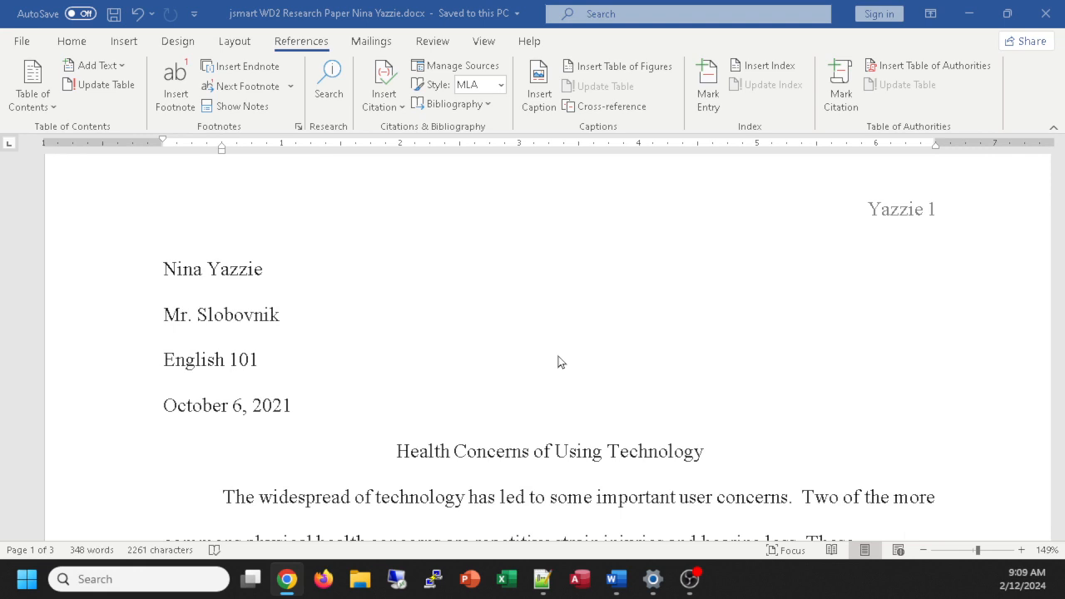
pyautogui.scroll(-1, 558, 362)
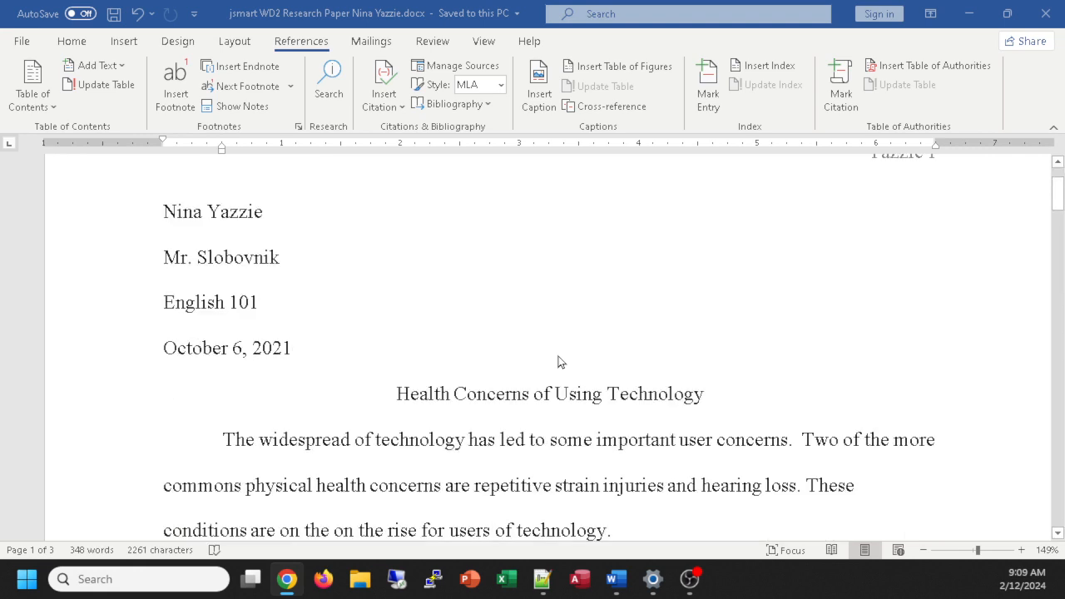